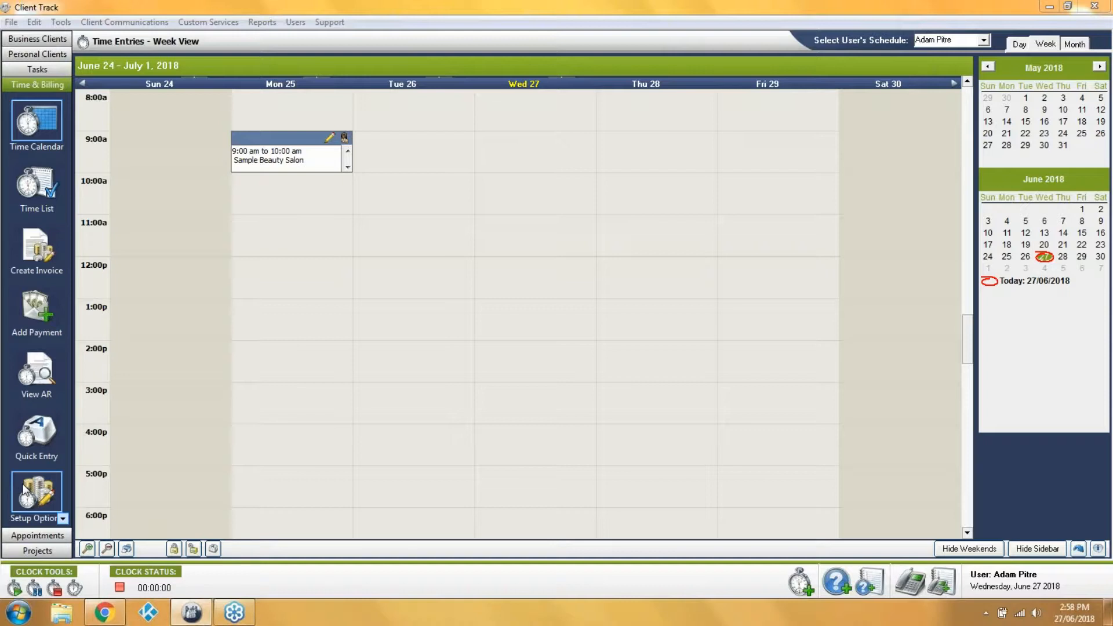
# Step: Open the time and billing setup options and review the billing rates for all employees, then for the first individual user
pyautogui.click(25, 492)
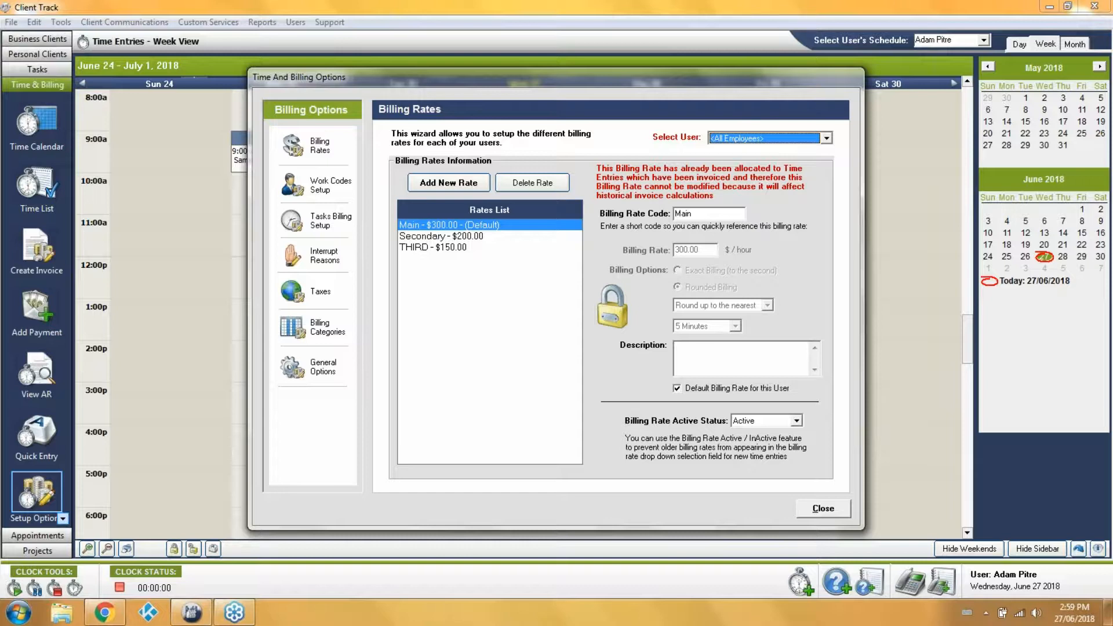
pyautogui.click(826, 140)
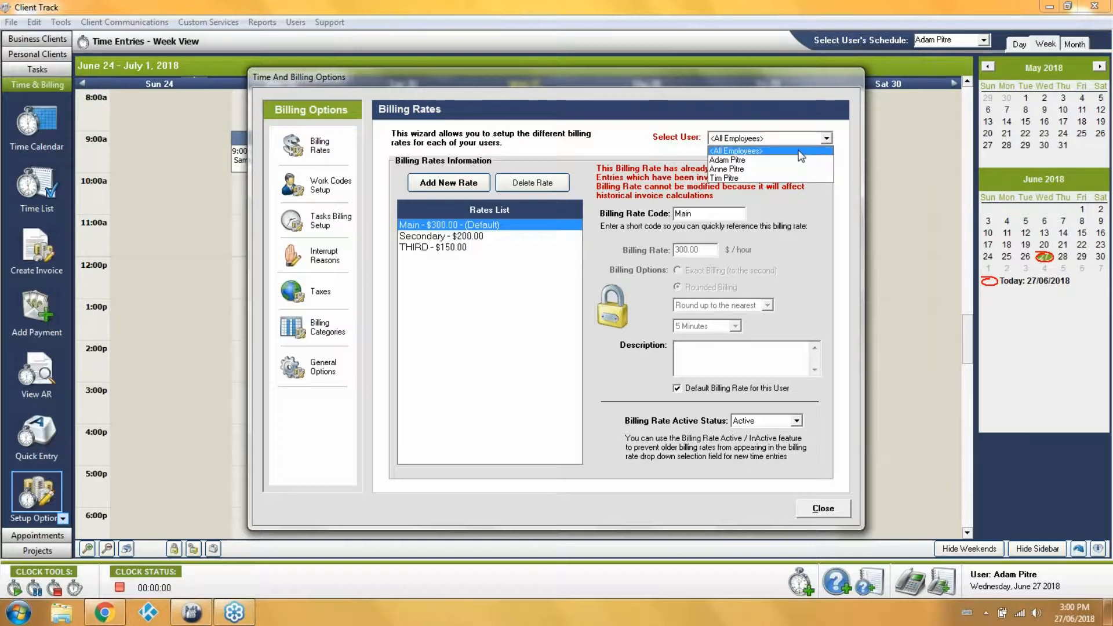
pyautogui.click(803, 151)
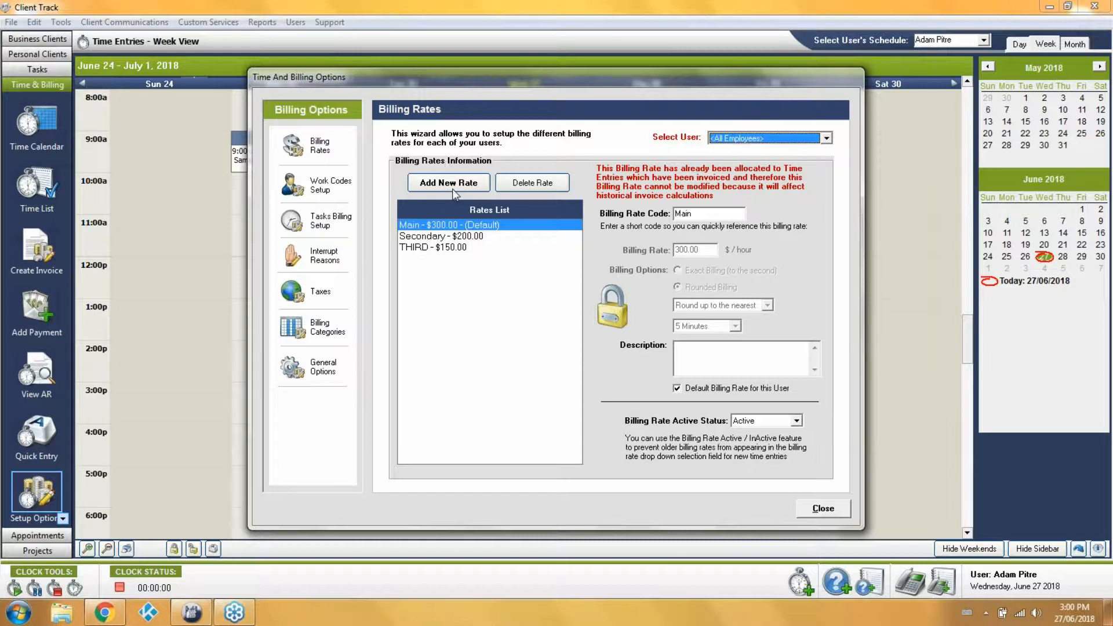
pyautogui.click(451, 228)
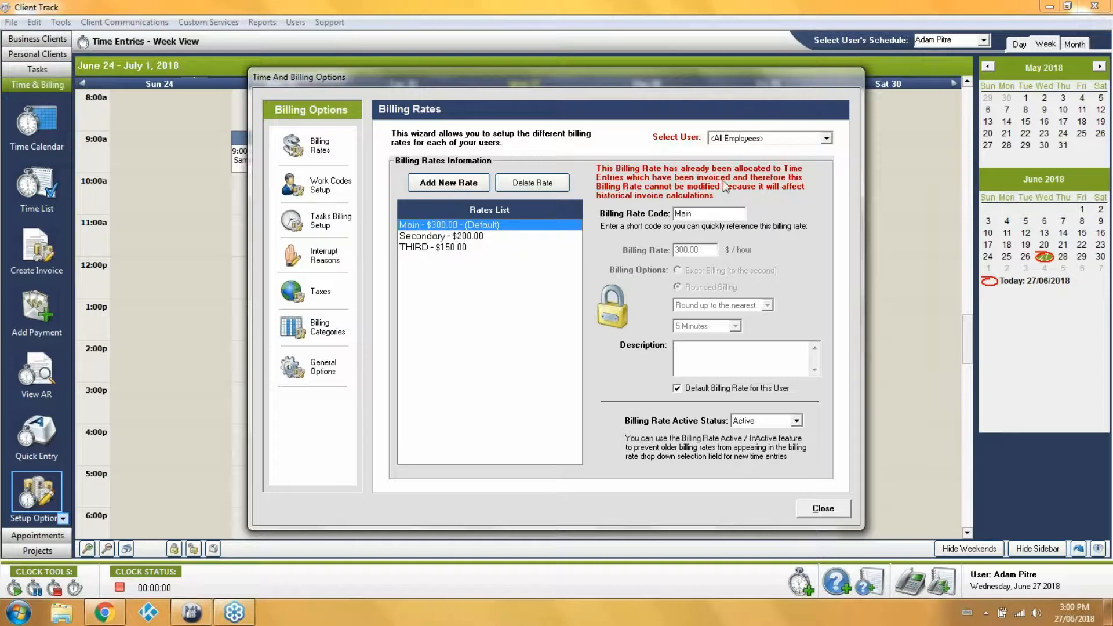
pyautogui.moveTo(718, 213); pyautogui.dragTo(623, 207)
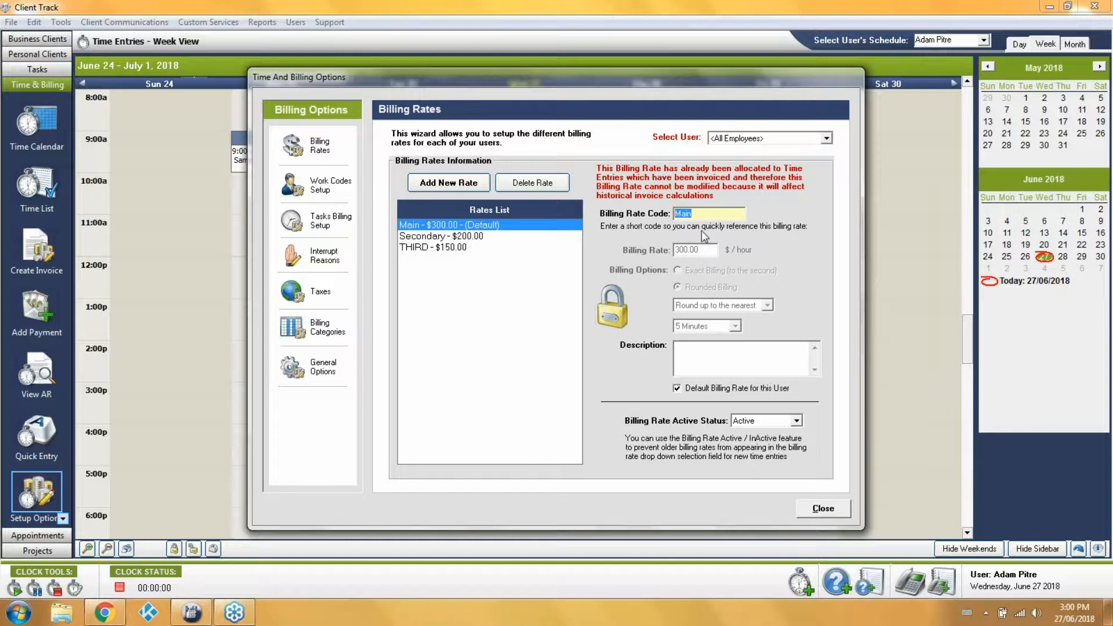
pyautogui.click(702, 213)
pyautogui.click(825, 138)
pyautogui.click(811, 160)
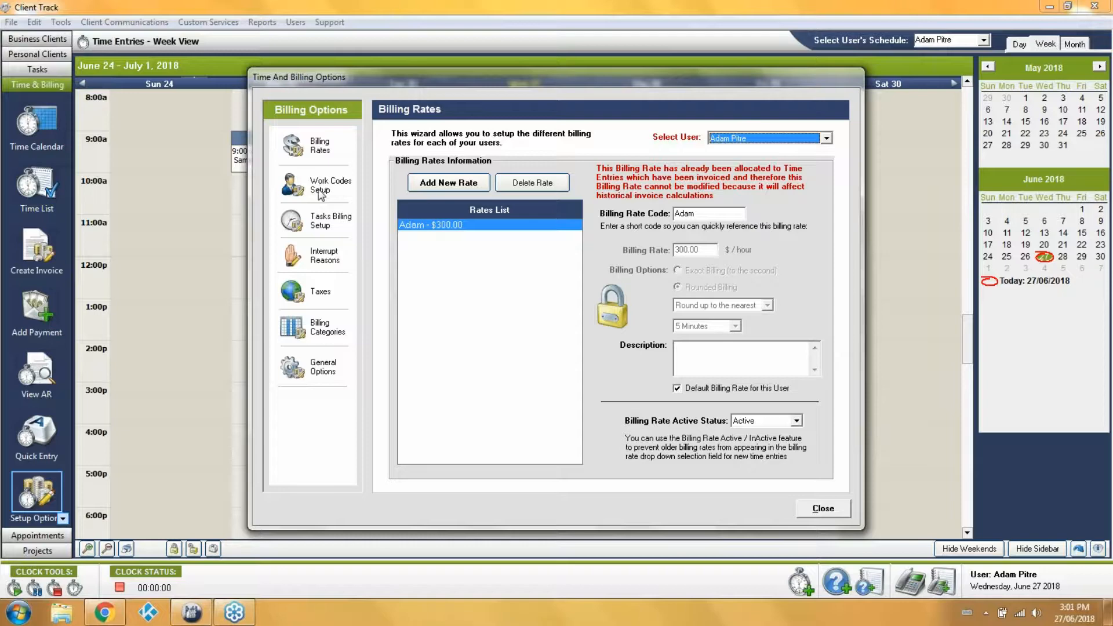
# Step: In the task billing settings for all employees, set the HST Quarterly task to bill by the Main - $300.00 billing rate
pyautogui.click(320, 223)
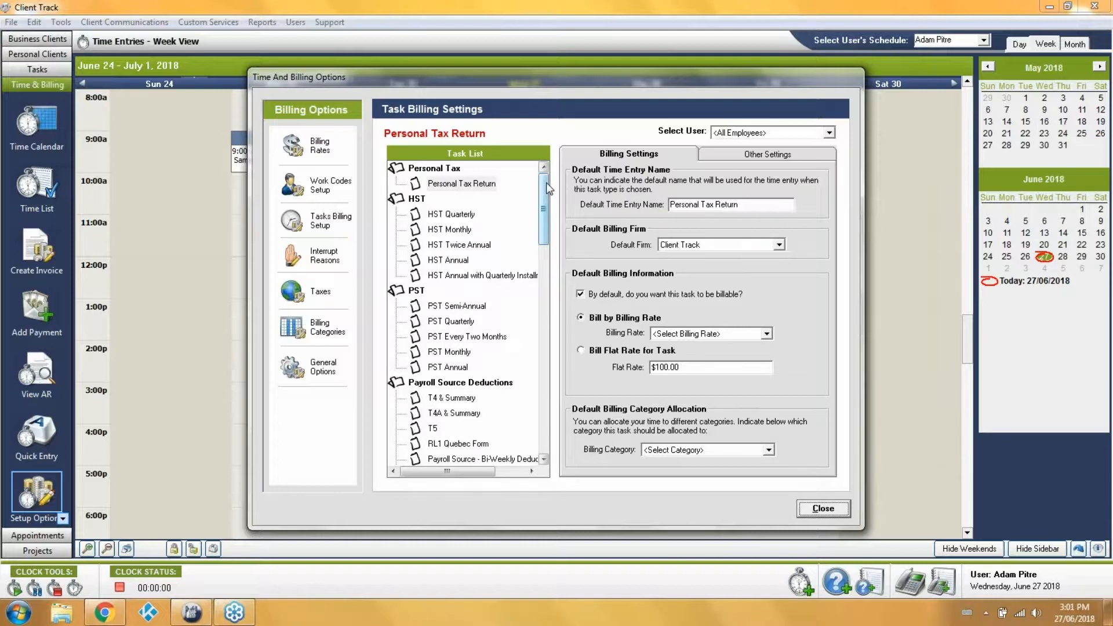
pyautogui.moveTo(548, 188); pyautogui.dragTo(542, 443)
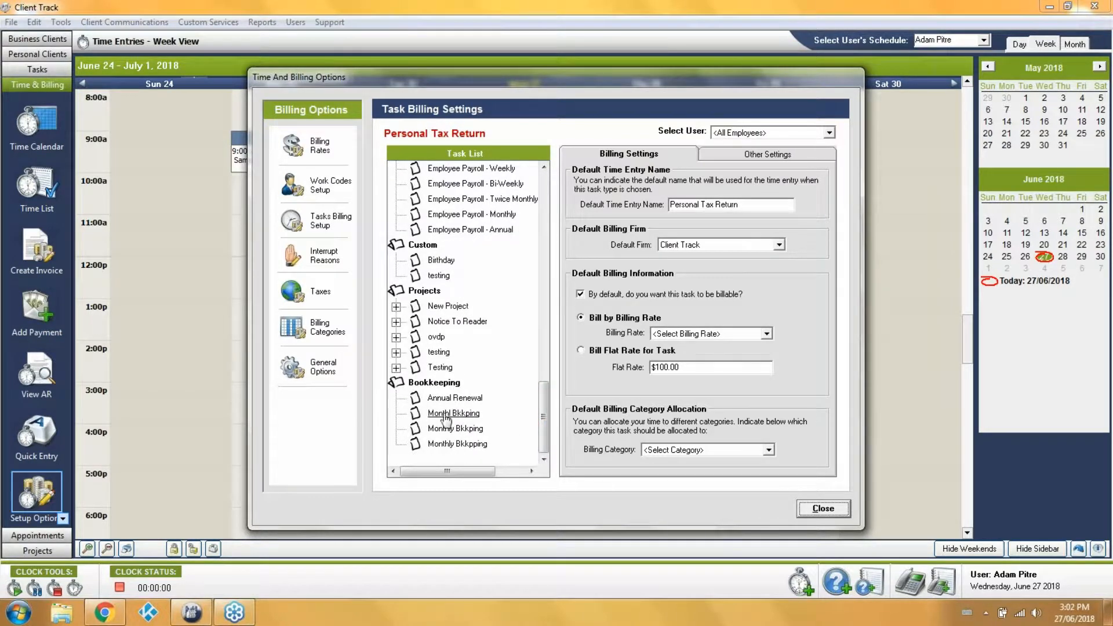
pyautogui.click(543, 302)
pyautogui.moveTo(543, 280); pyautogui.dragTo(543, 209)
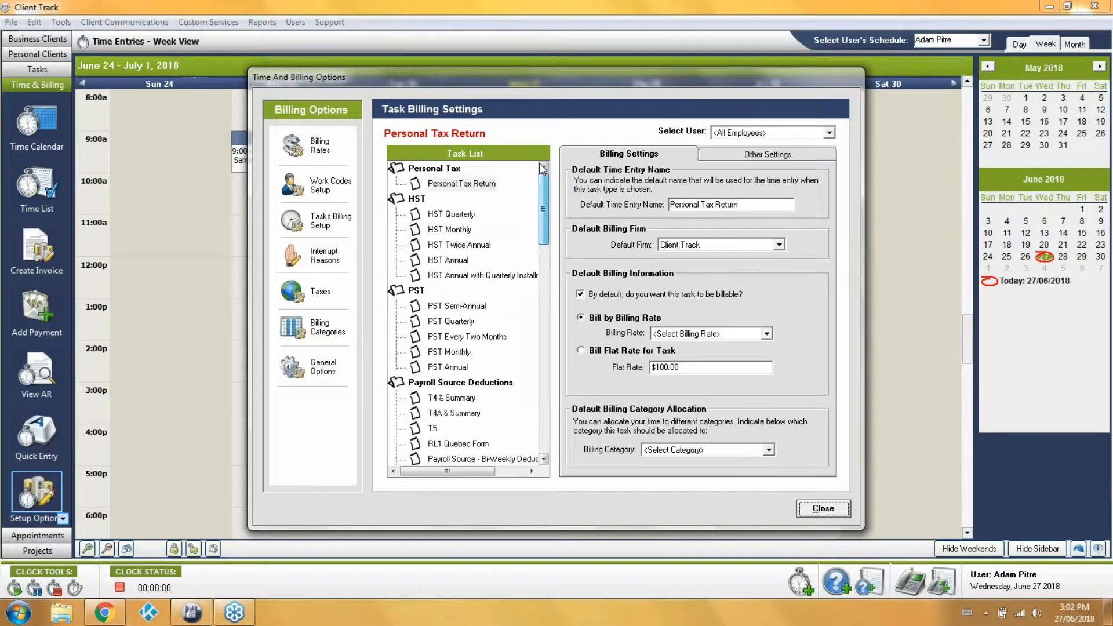
pyautogui.click(434, 215)
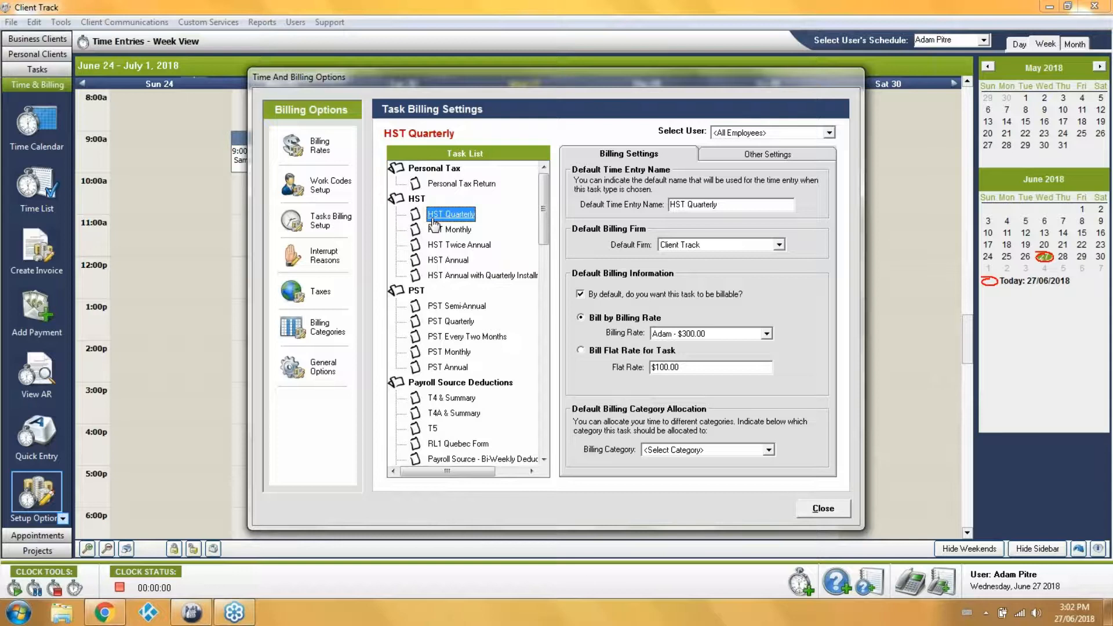
pyautogui.click(830, 134)
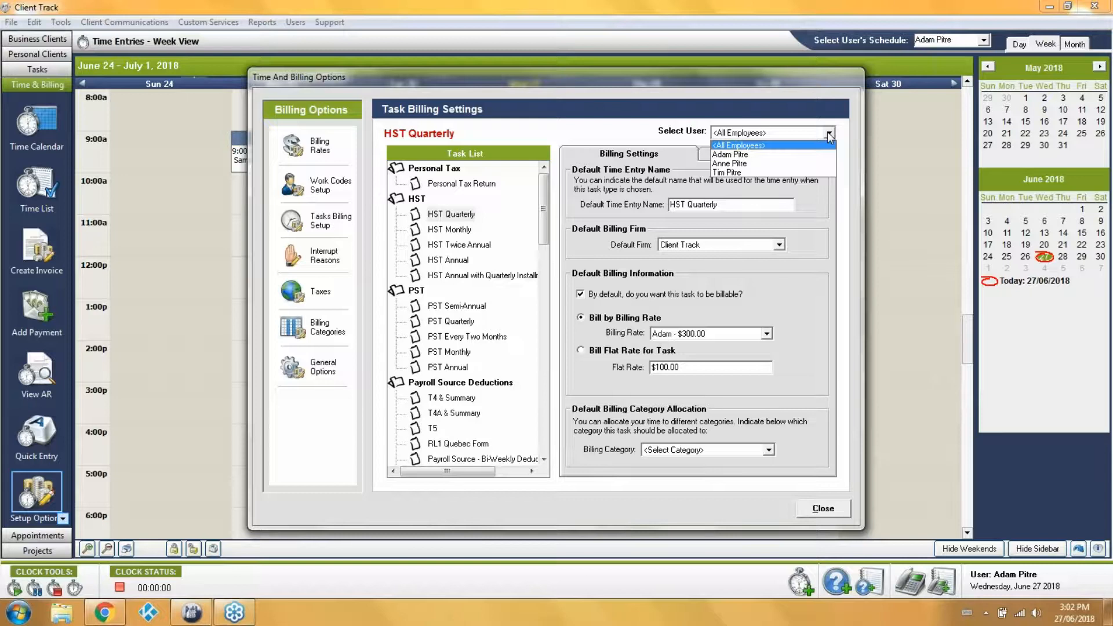
pyautogui.click(829, 134)
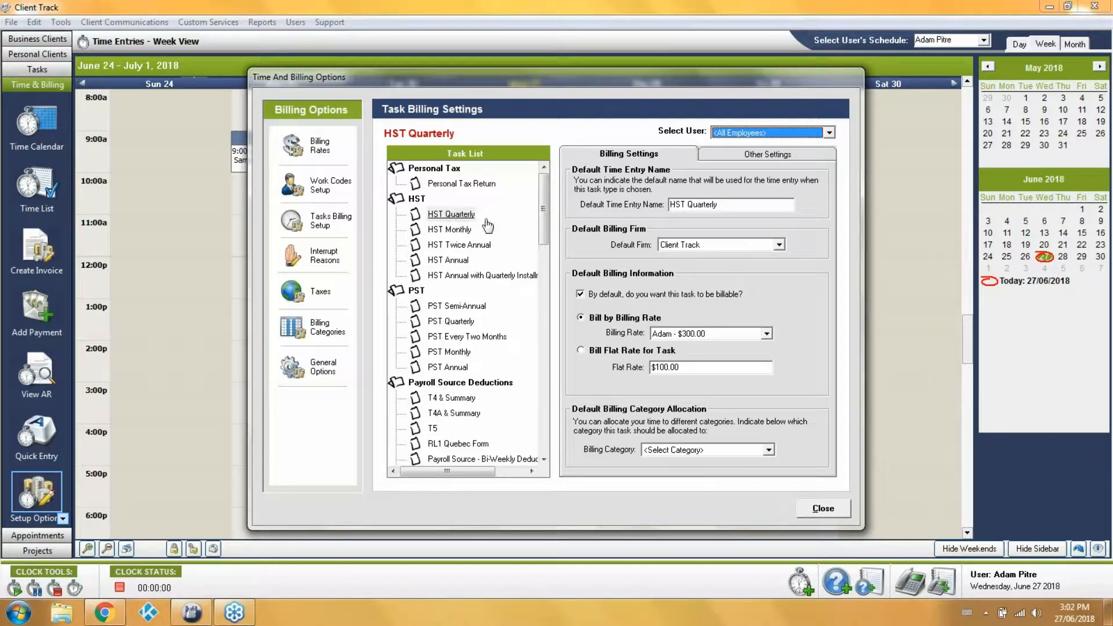
pyautogui.click(730, 205)
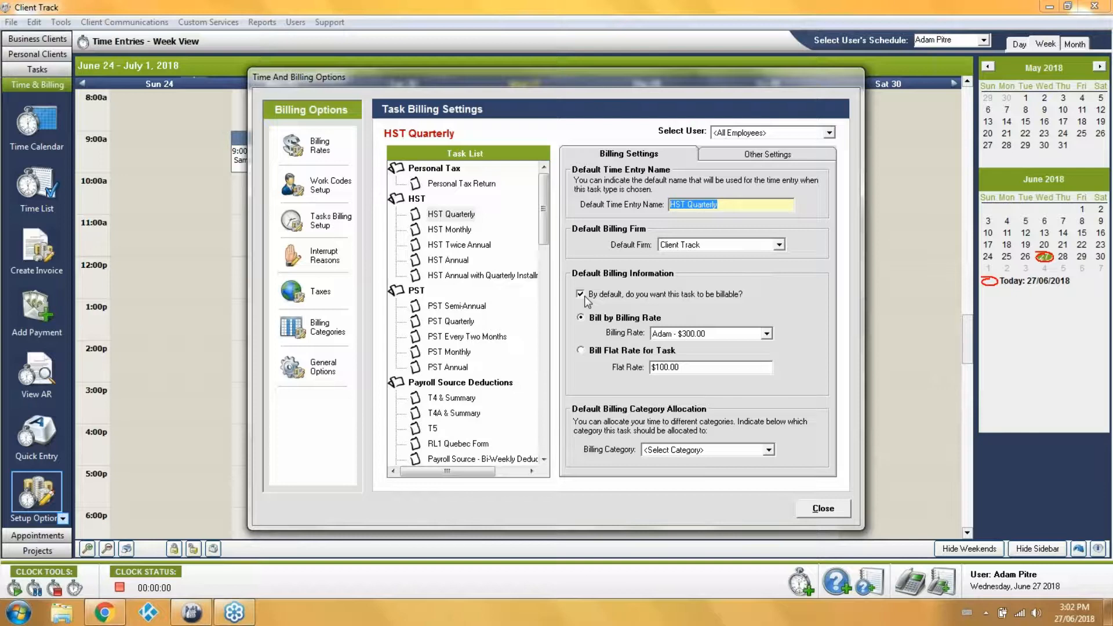
pyautogui.click(629, 317)
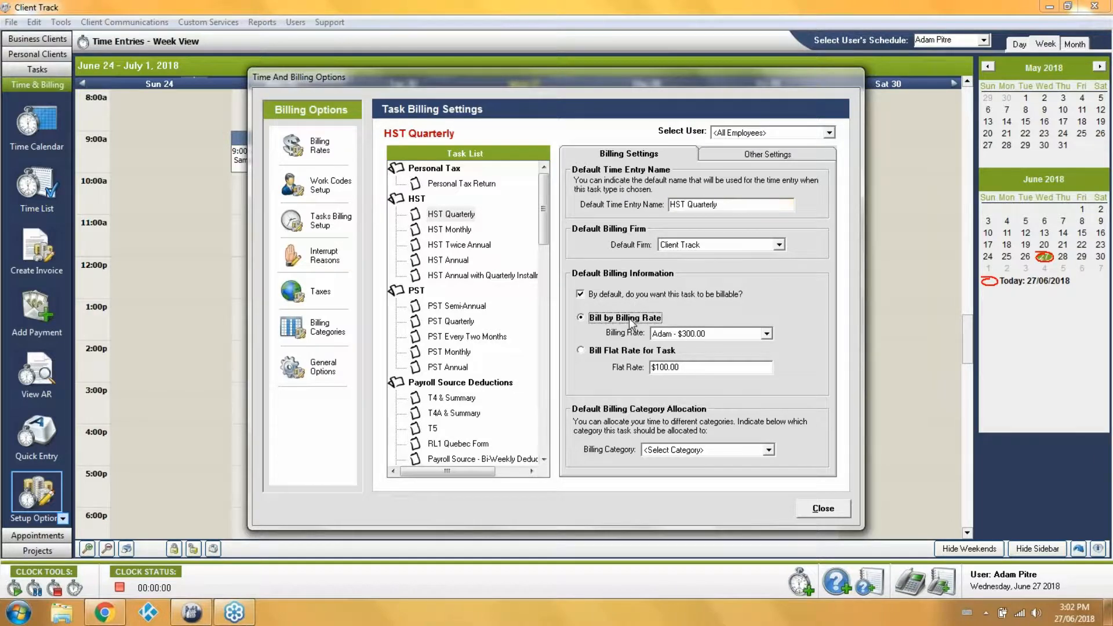
pyautogui.click(766, 334)
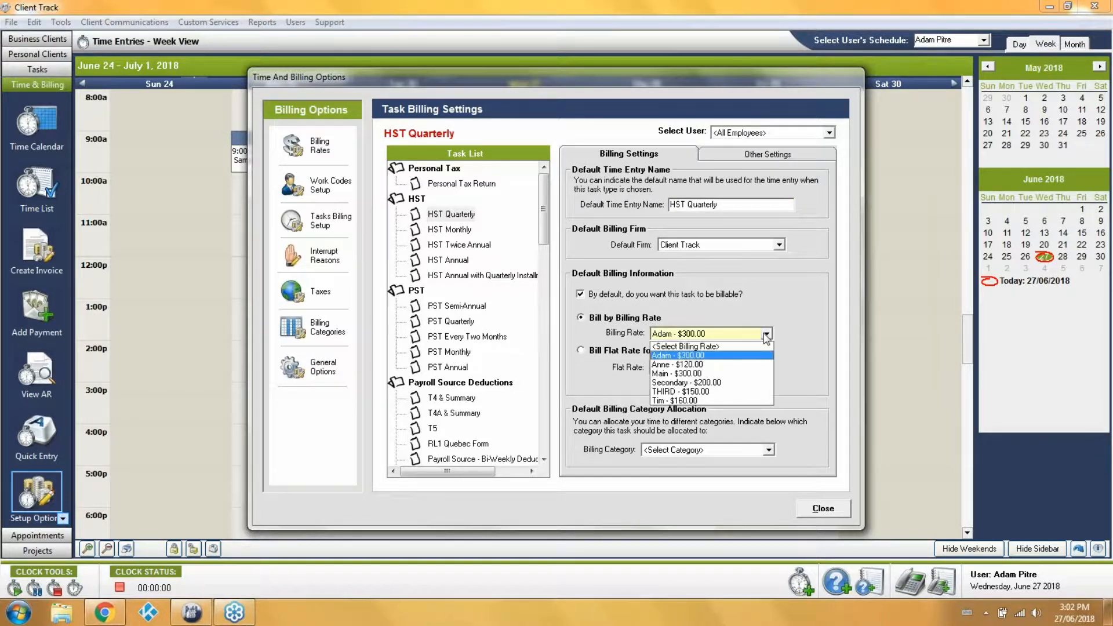
pyautogui.click(741, 373)
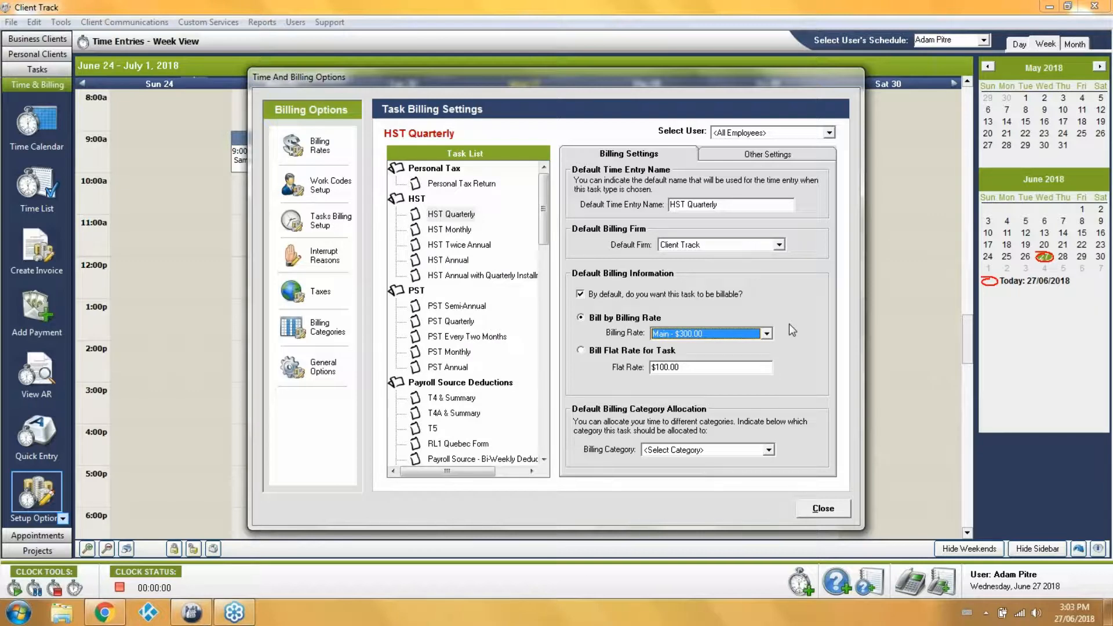
# Step: Examine the HST Quarterly task's time entry status choices and its default internal and client invoice descriptions
pyautogui.click(759, 154)
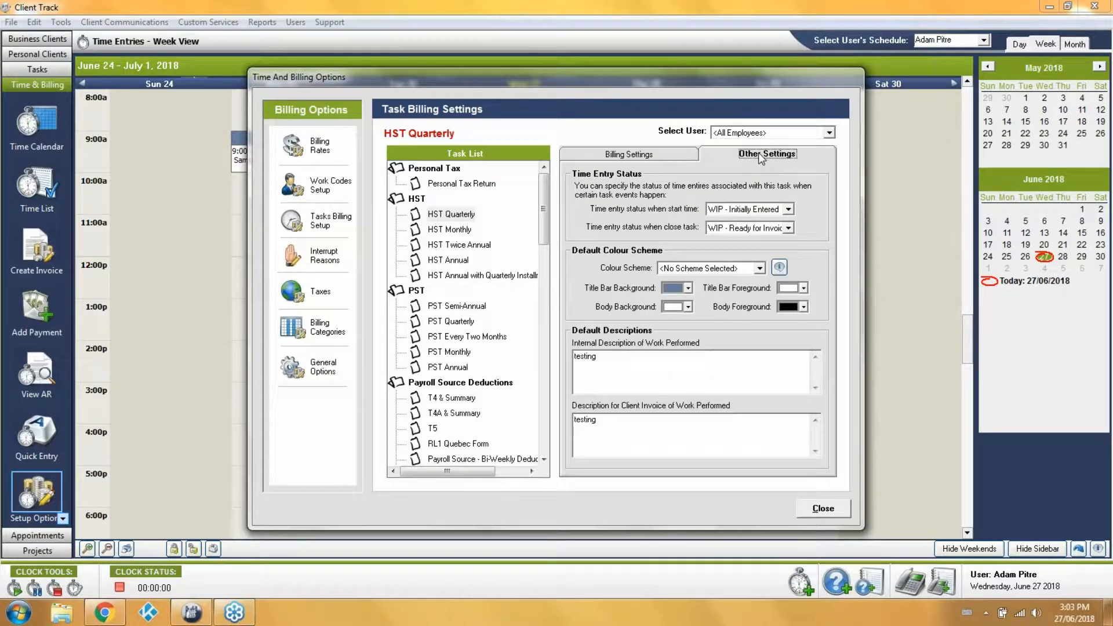
pyautogui.click(788, 210)
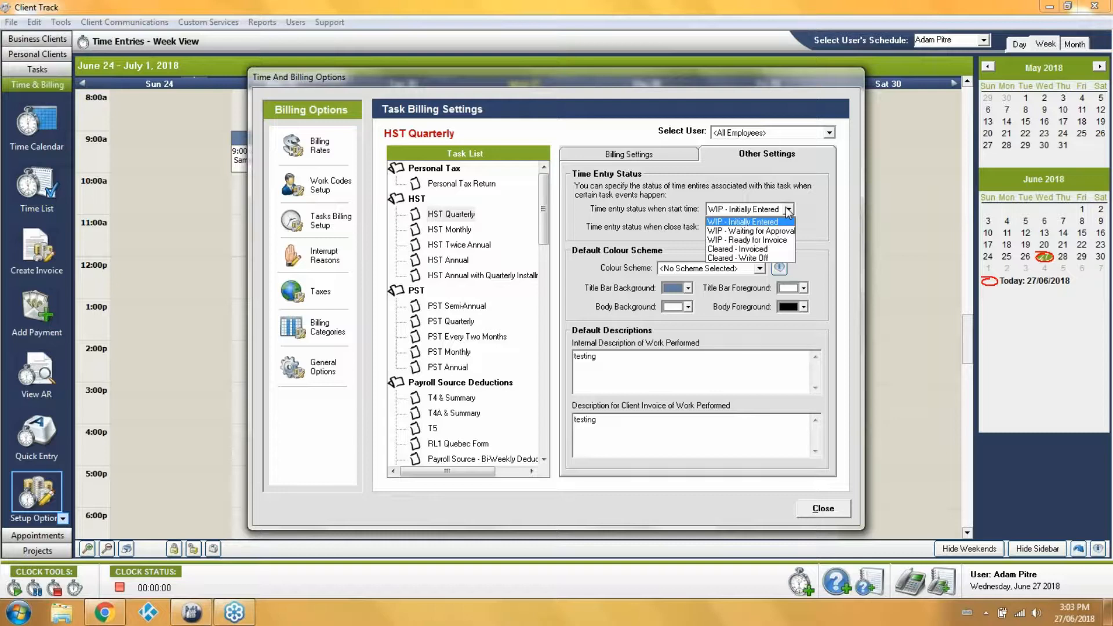
pyautogui.click(788, 211)
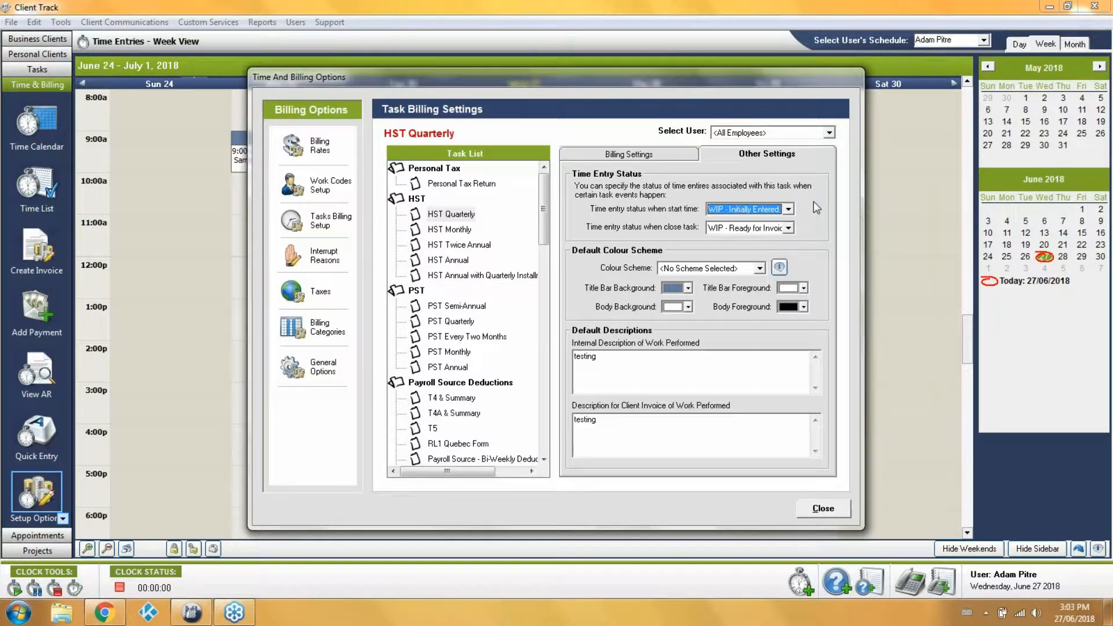
pyautogui.click(789, 229)
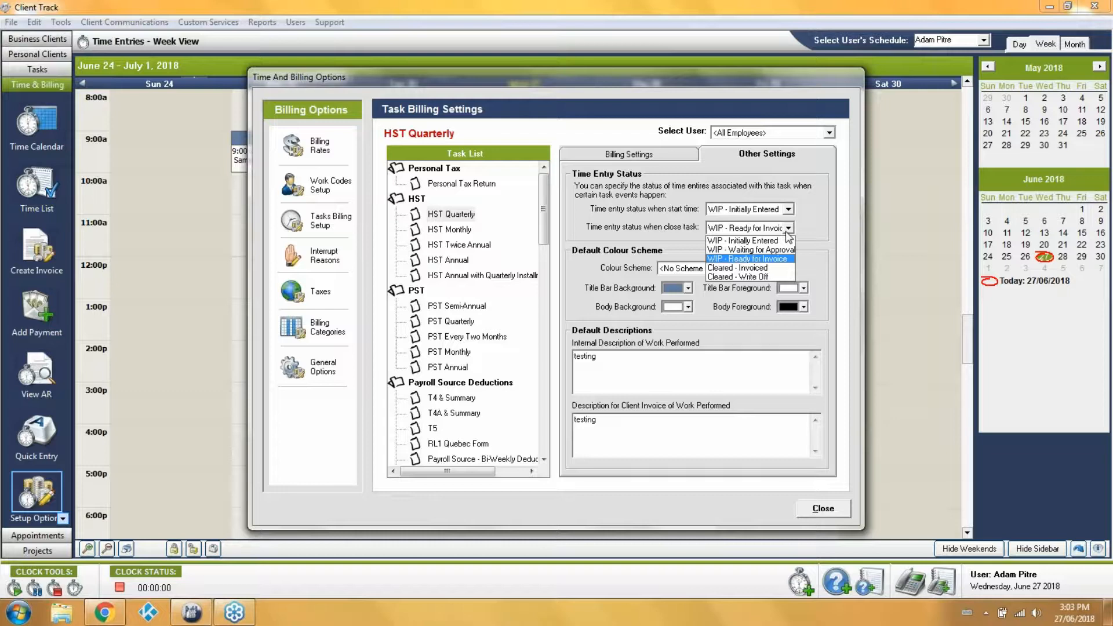
pyautogui.click(827, 227)
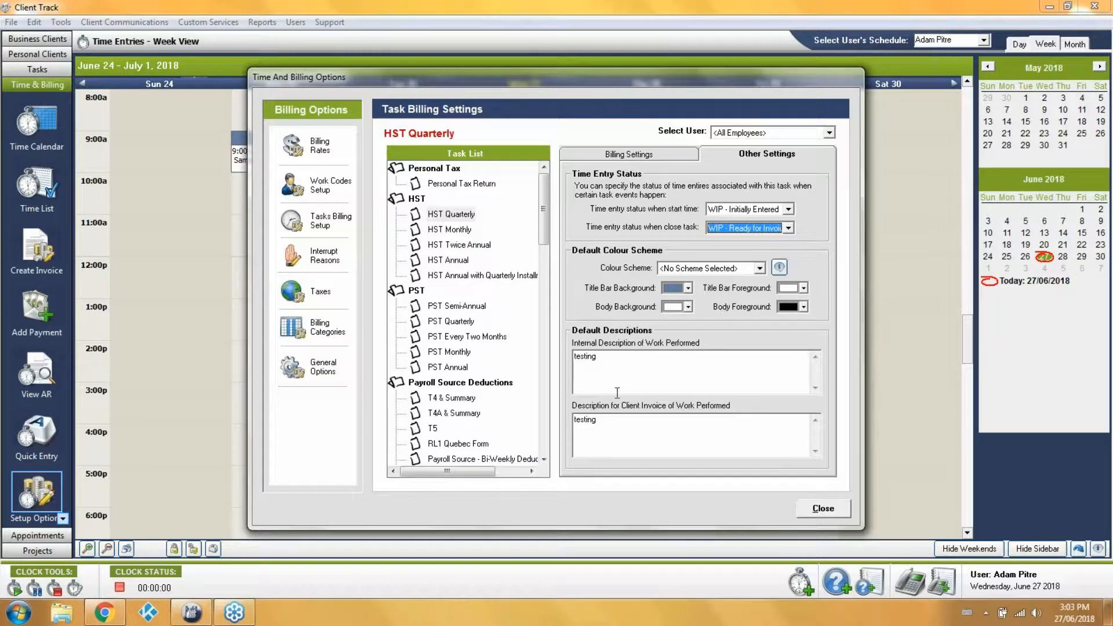
pyautogui.click(624, 371)
pyautogui.moveTo(622, 368); pyautogui.dragTo(562, 362)
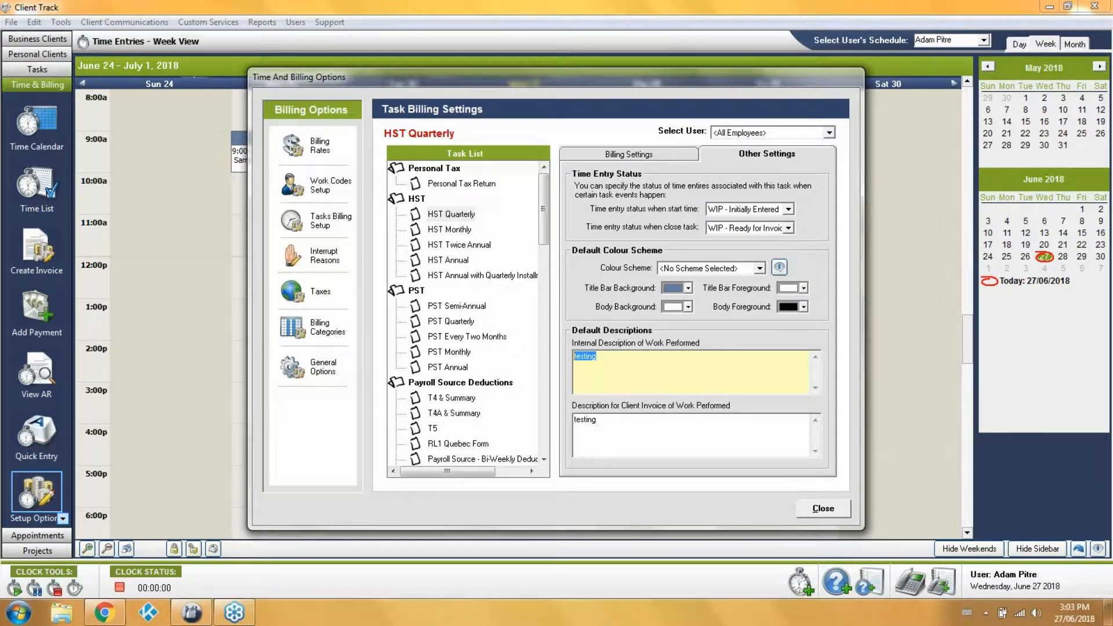
pyautogui.click(614, 419)
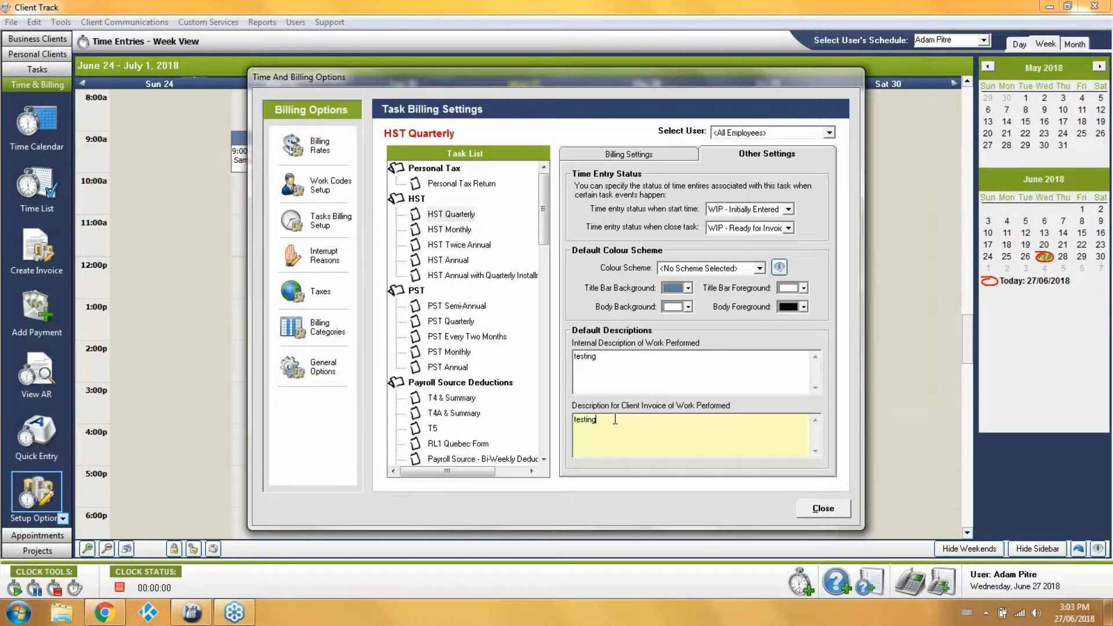
pyautogui.moveTo(615, 419); pyautogui.dragTo(552, 416)
# Step: Compare the HST Quarterly billing settings of the first two individual users
pyautogui.click(649, 154)
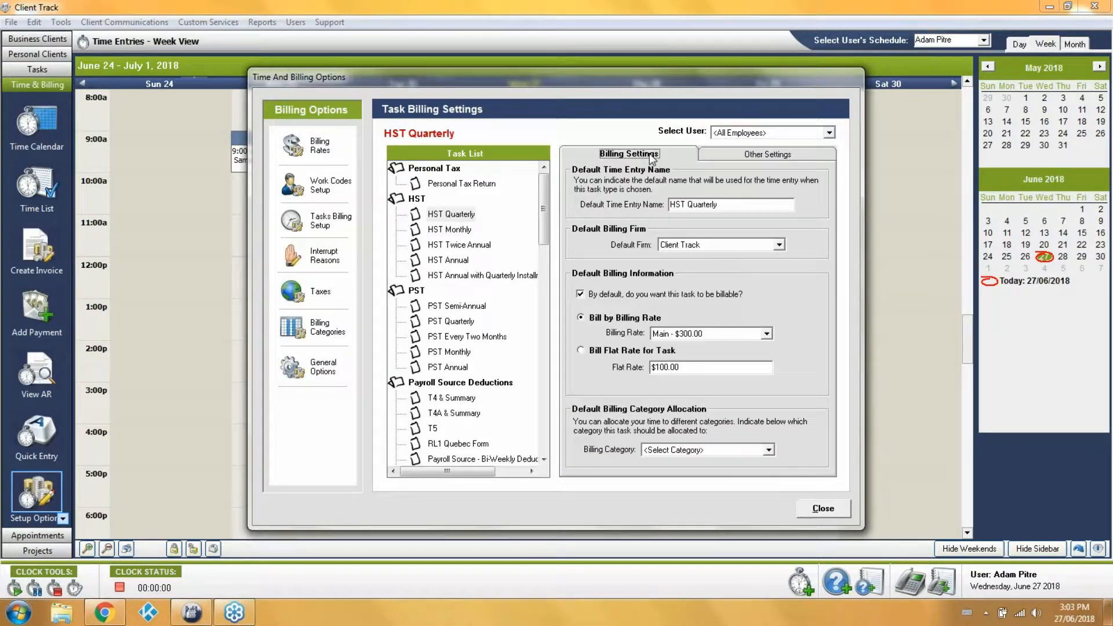
pyautogui.click(830, 132)
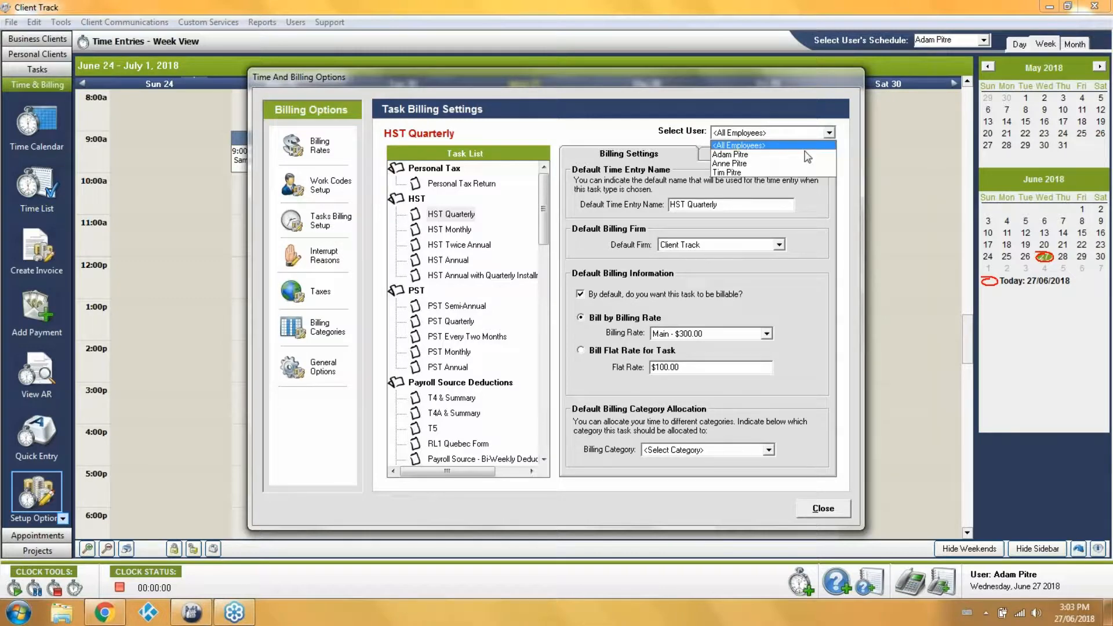
pyautogui.click(803, 155)
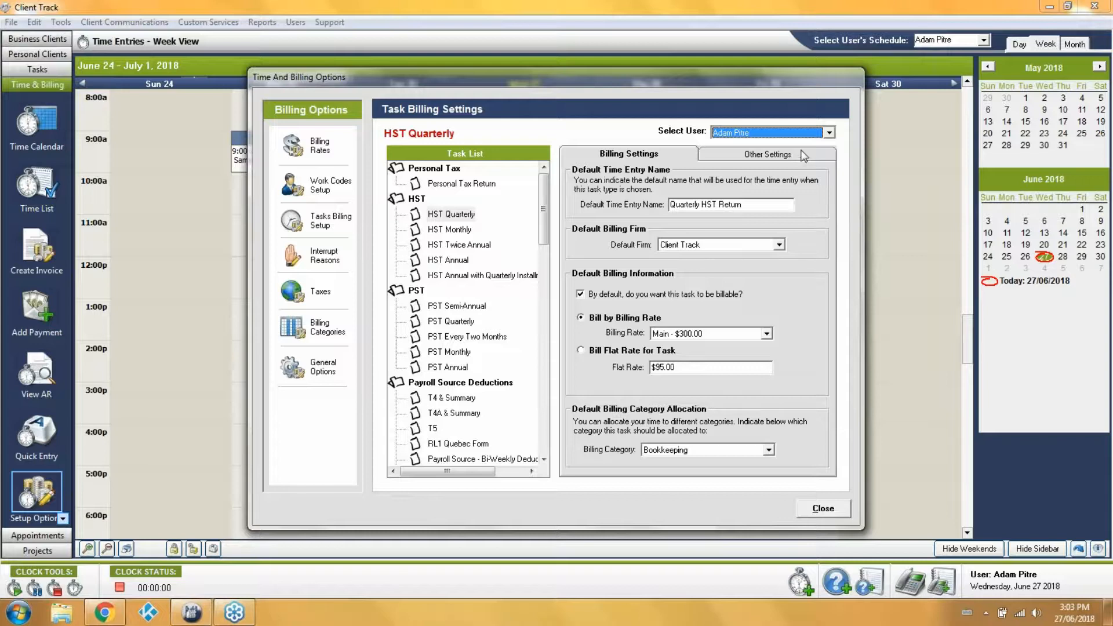
pyautogui.click(829, 132)
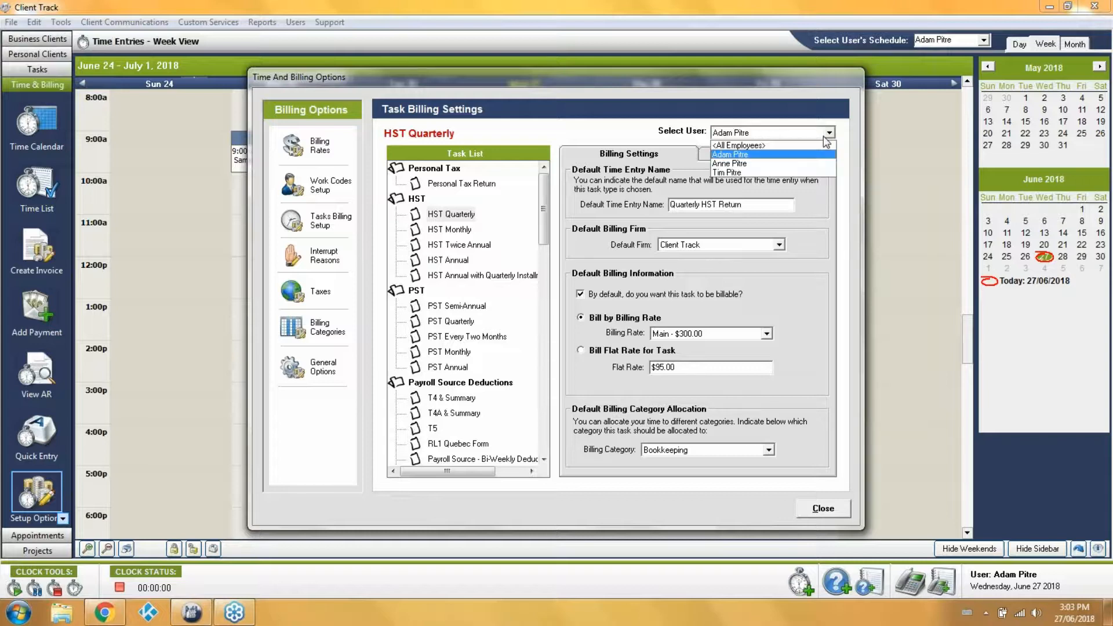
pyautogui.click(785, 164)
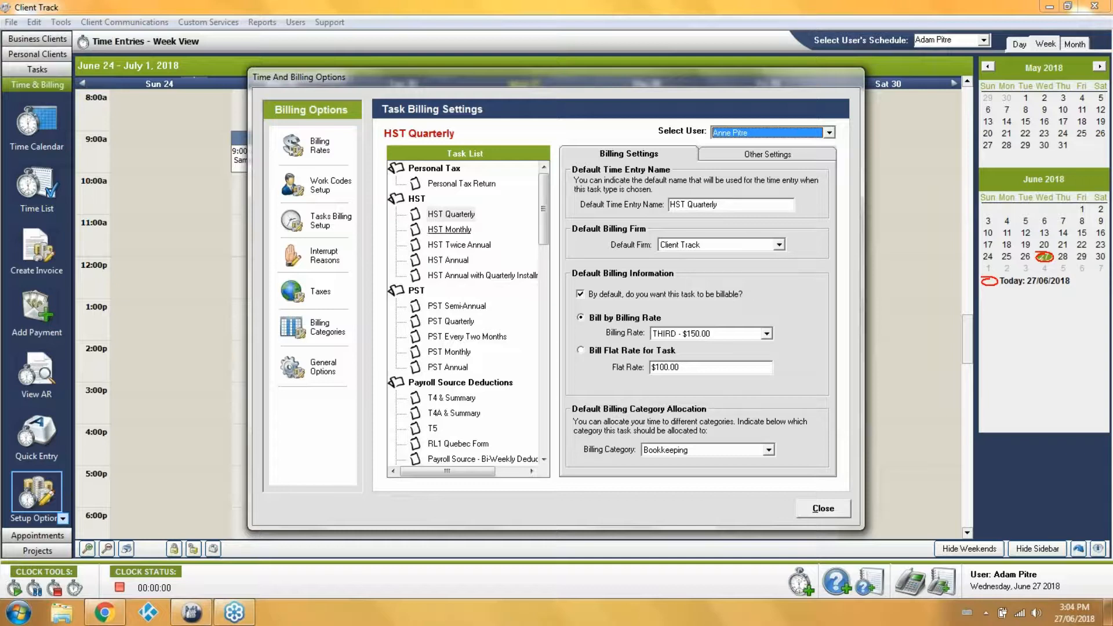
# Step: Review the WC - 300 work code's description, billing settings, other settings and selectable users in the work code setup
pyautogui.click(317, 186)
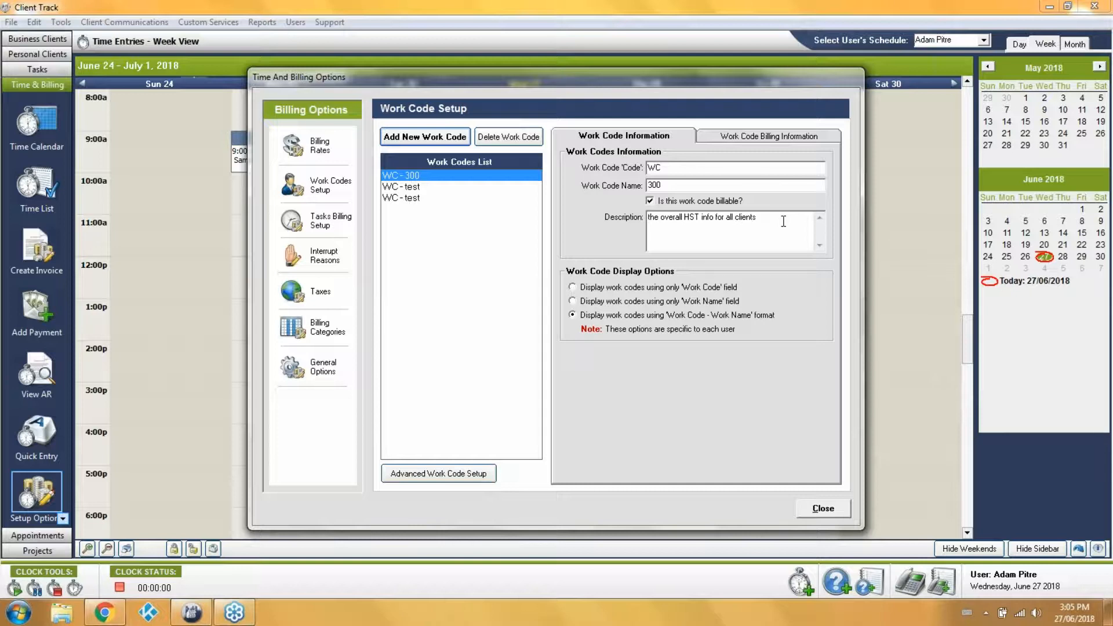
pyautogui.click(783, 222)
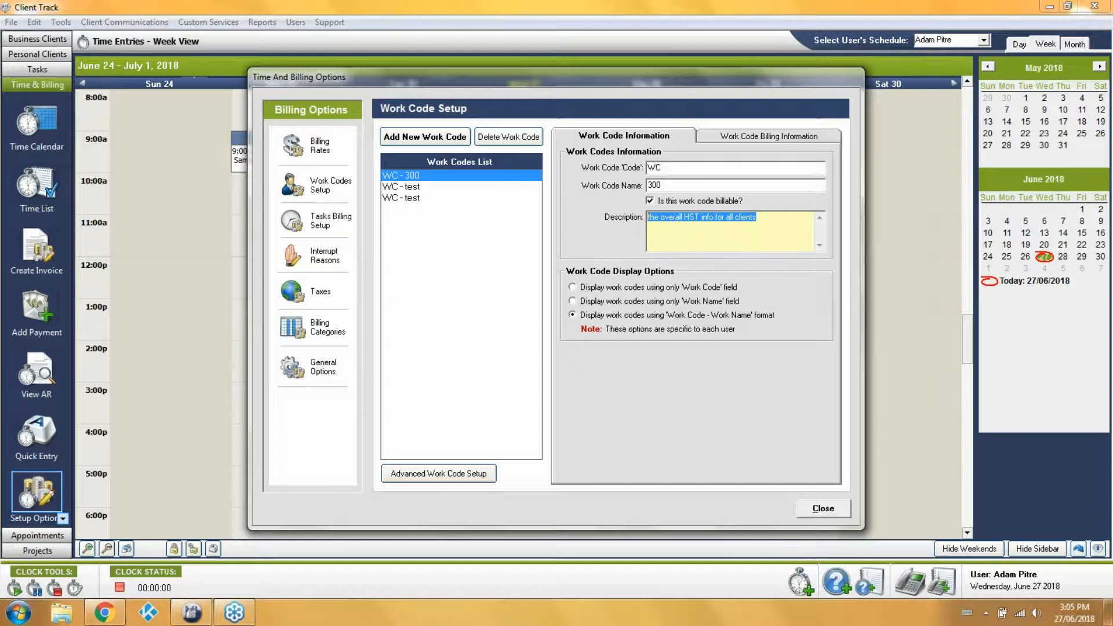
pyautogui.click(757, 135)
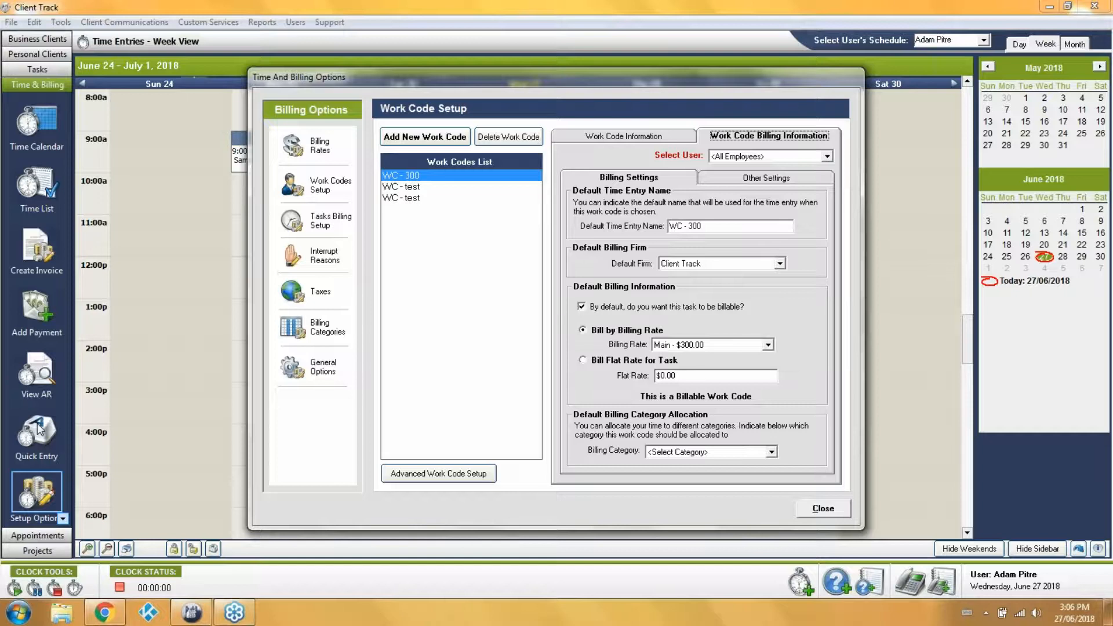
pyautogui.click(761, 184)
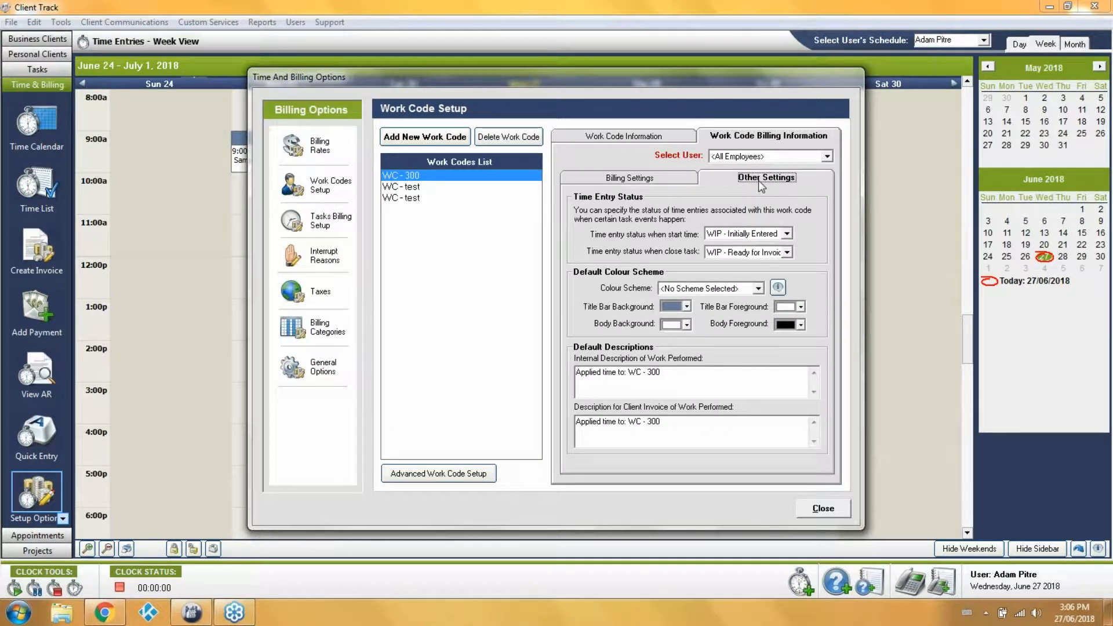
pyautogui.click(825, 156)
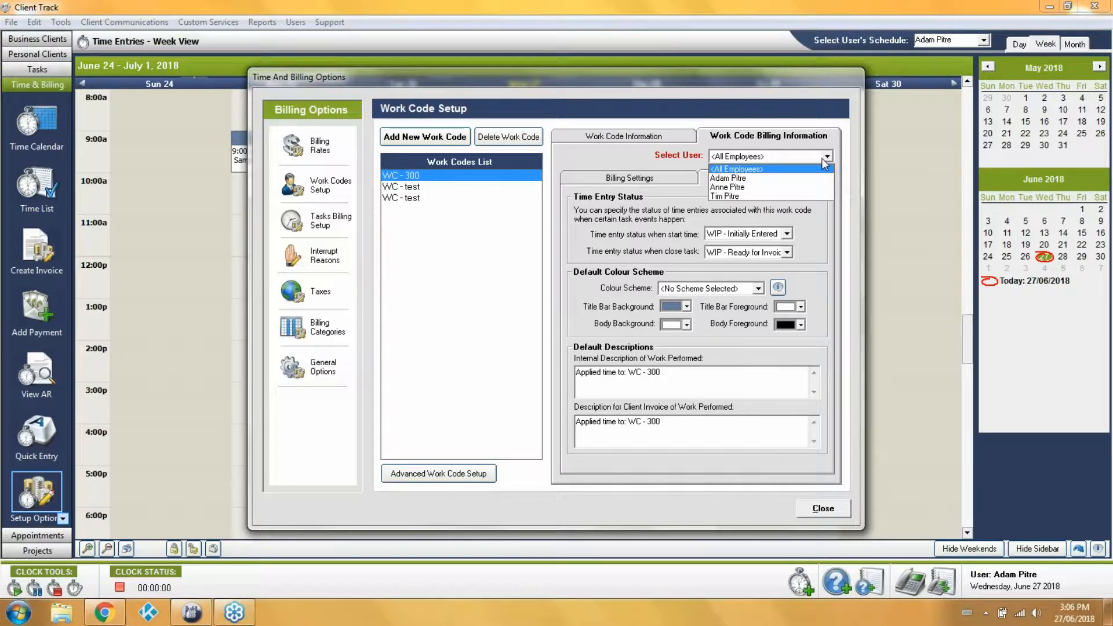
pyautogui.click(821, 158)
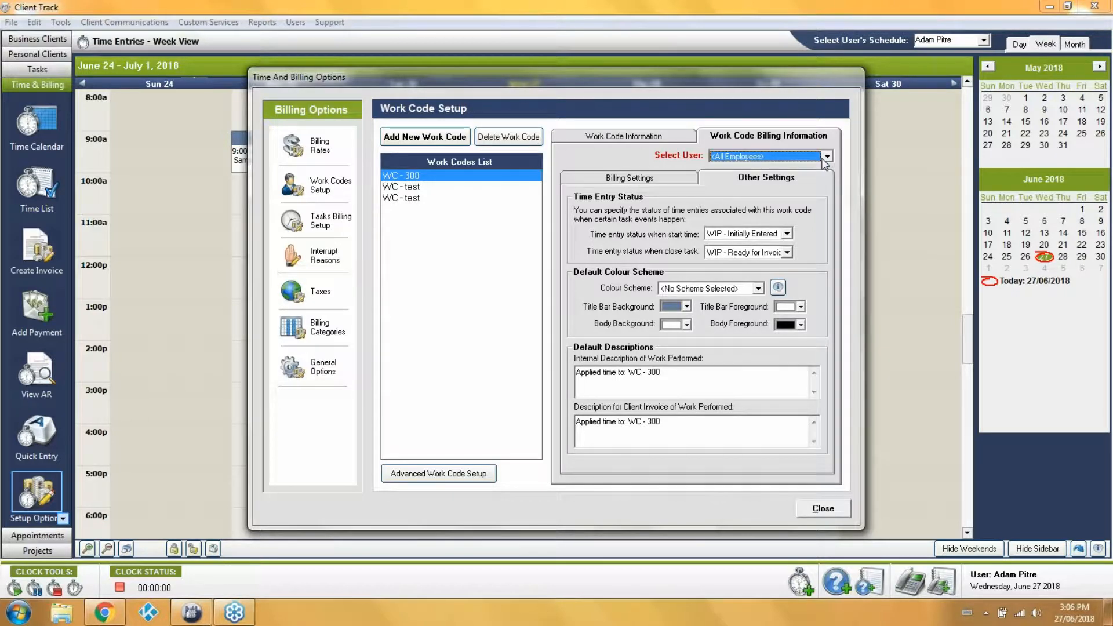
pyautogui.click(610, 184)
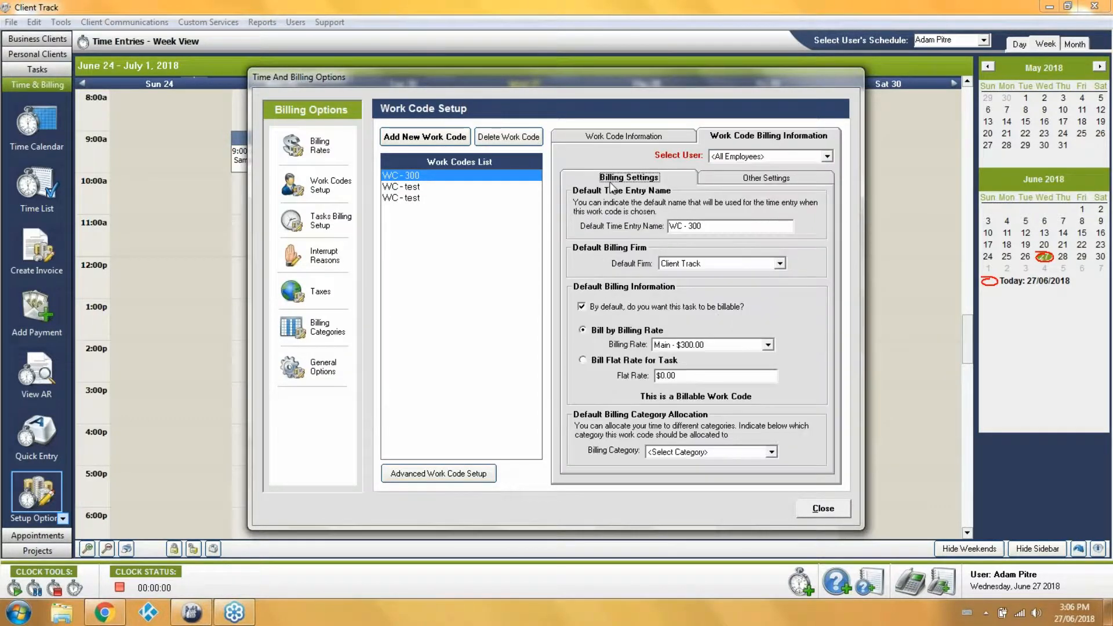
# Step: Review the WC - 300 work code's general information and the name and description fields of the interrupt reasons
pyautogui.click(595, 137)
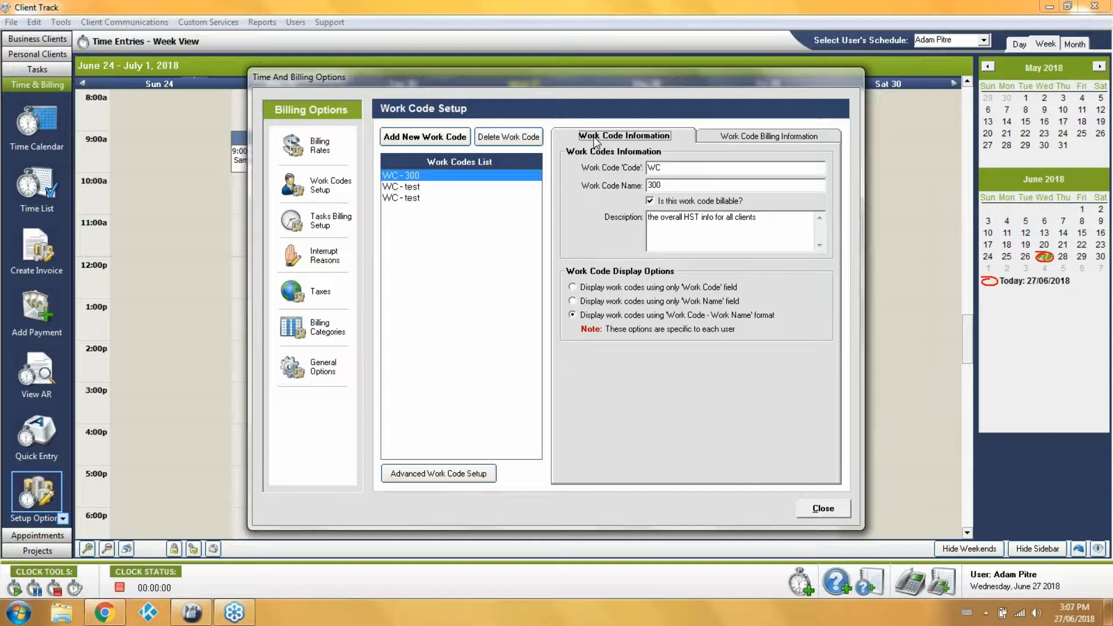
pyautogui.click(332, 256)
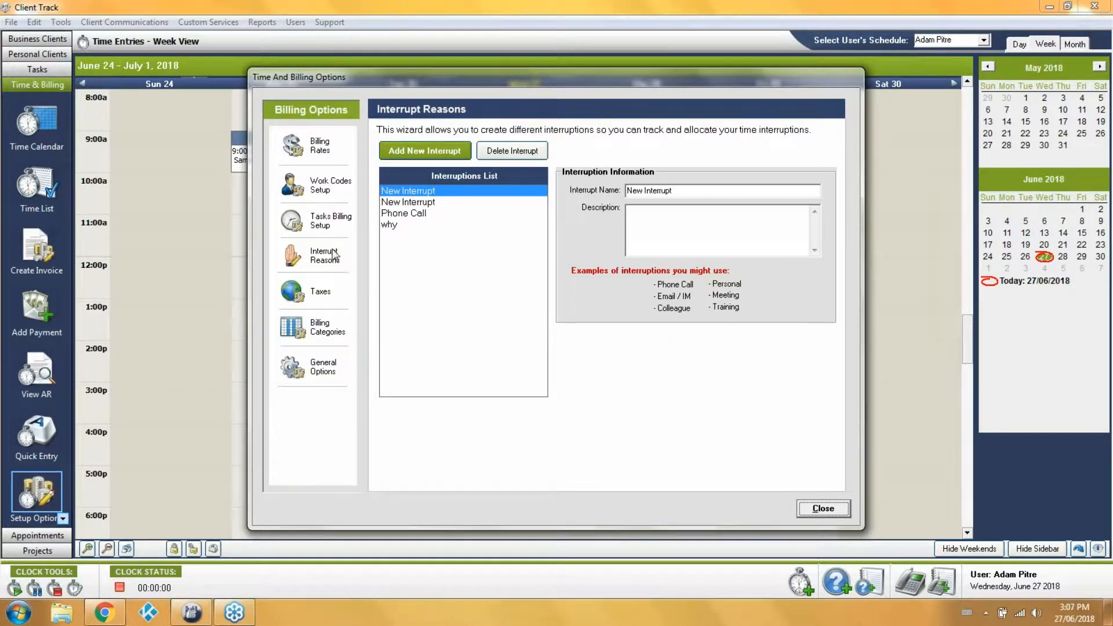
pyautogui.click(414, 204)
pyautogui.click(724, 220)
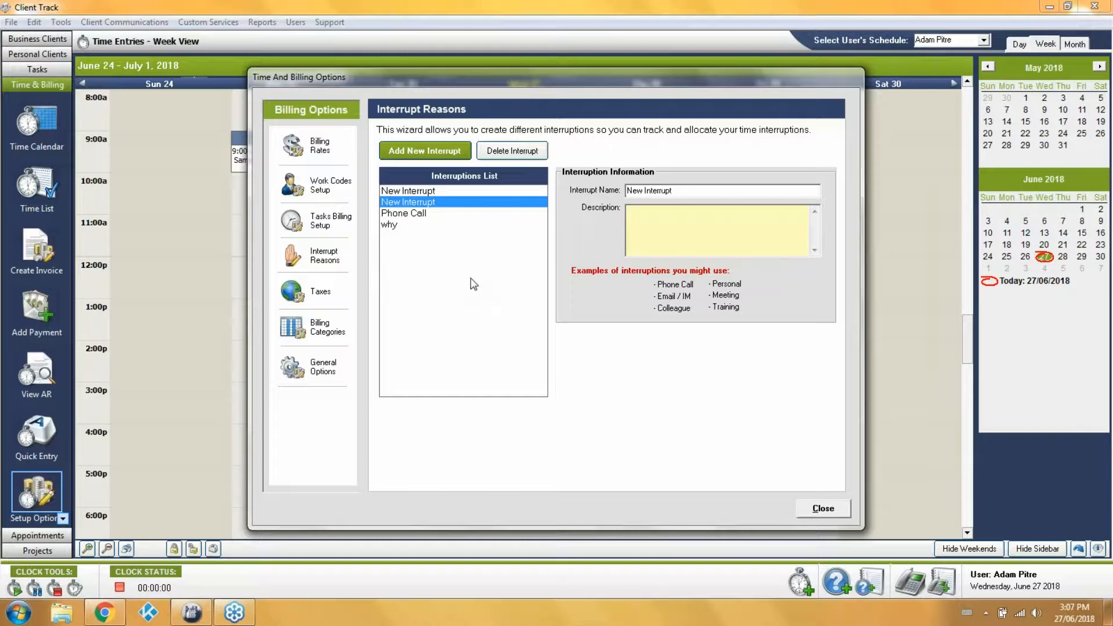
pyautogui.click(457, 192)
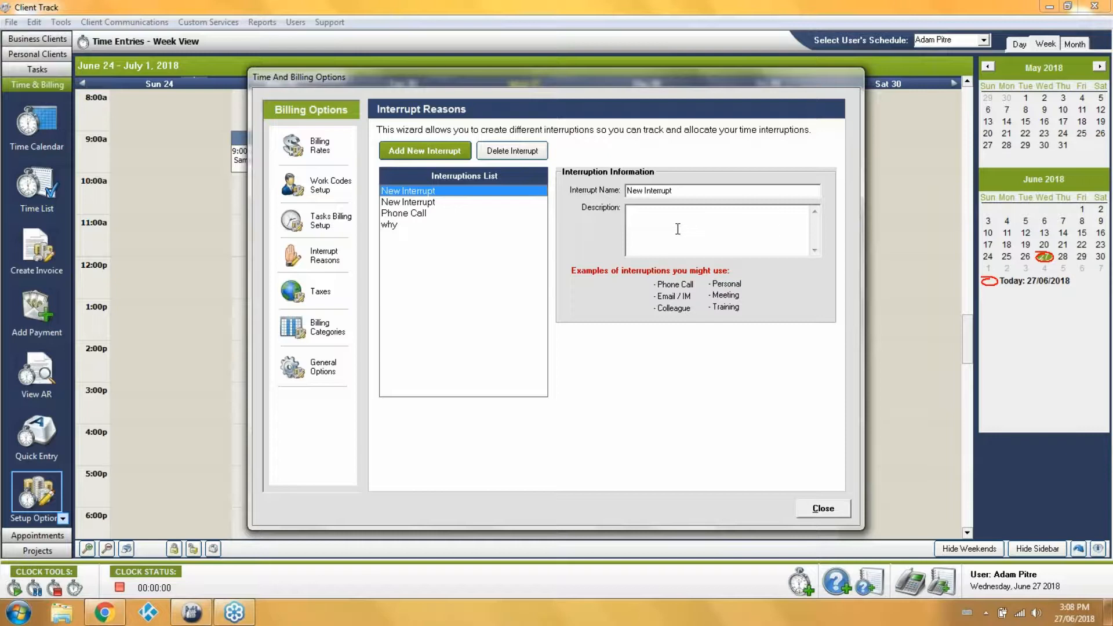
# Step: Examine the list of individual taxes and the name and rate fields for creating a new tax rate, without saving one
pyautogui.click(307, 295)
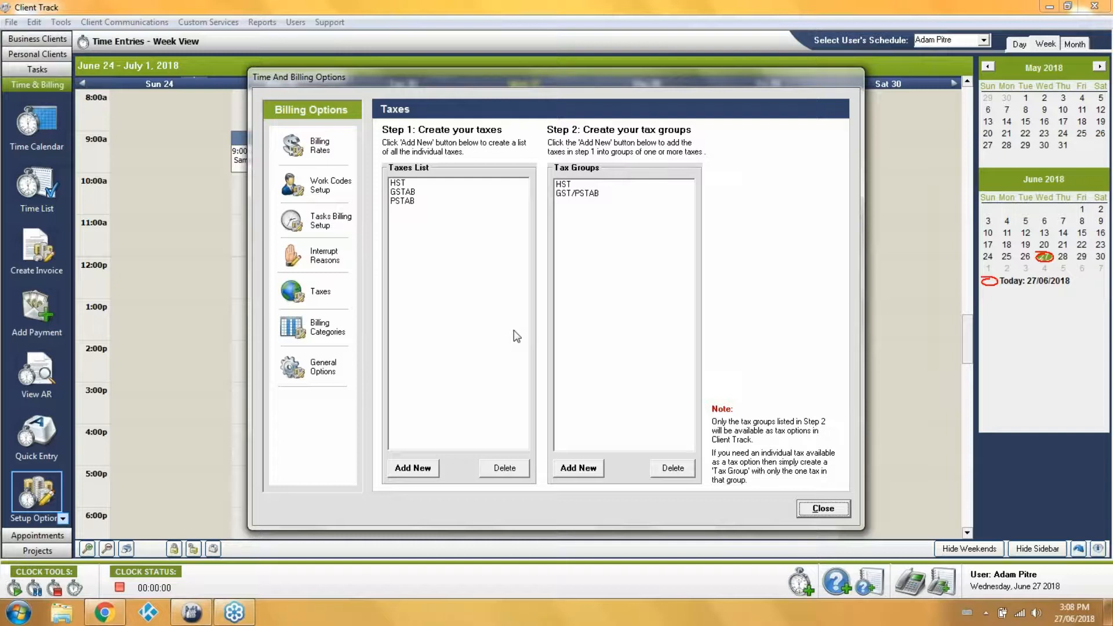
pyautogui.click(433, 470)
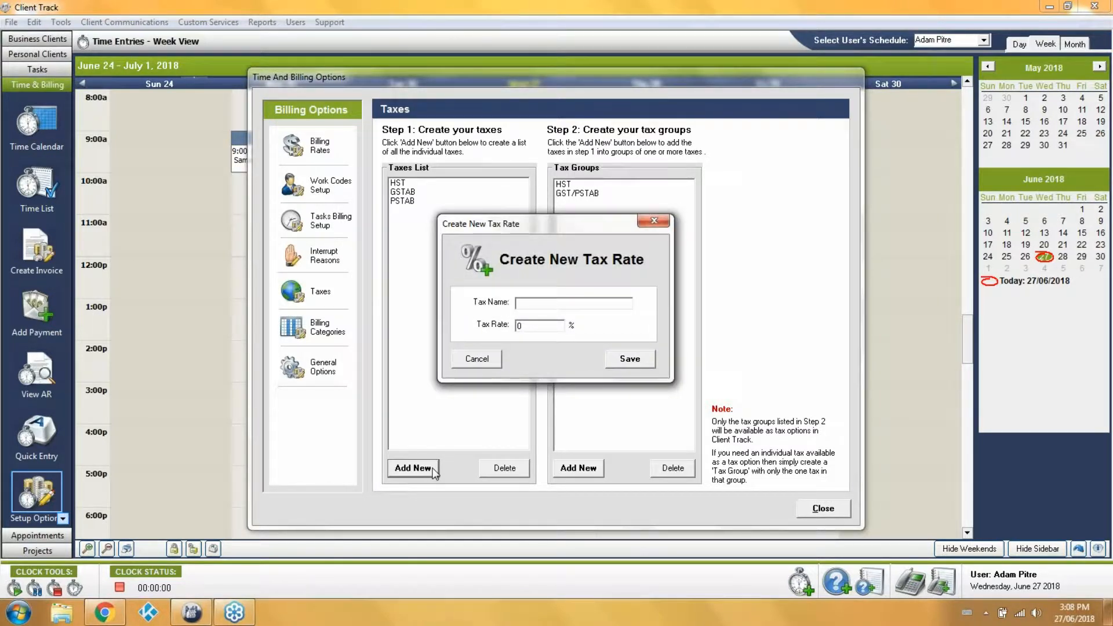
pyautogui.click(497, 358)
pyautogui.click(415, 194)
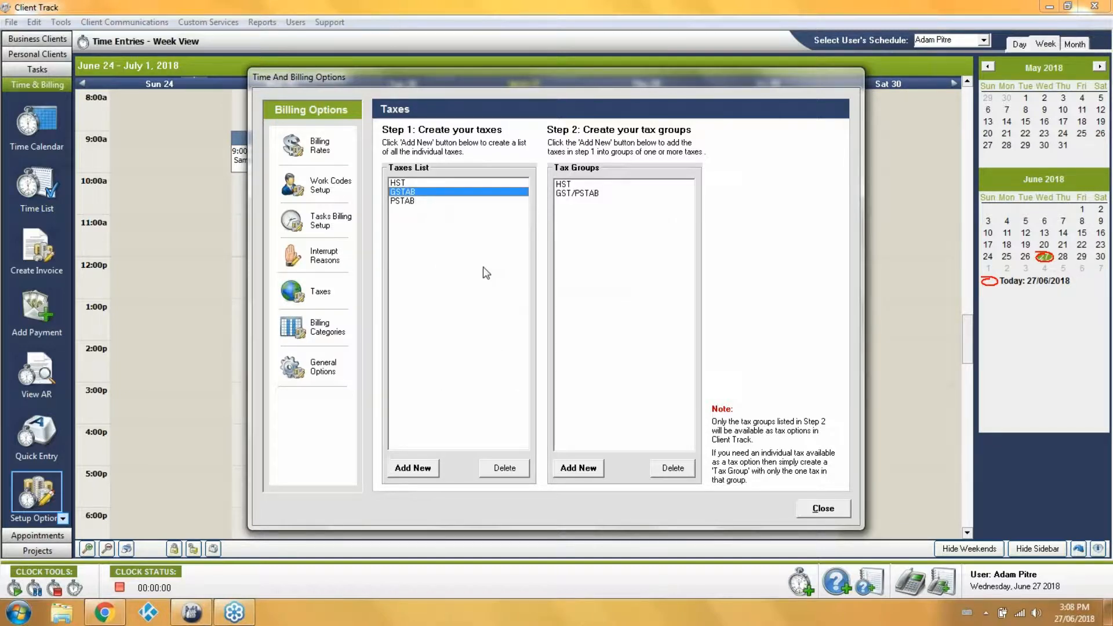
# Step: Examine the name, code and tax selection fields for creating a tax group, discard the form and select the existing HST group
pyautogui.click(588, 465)
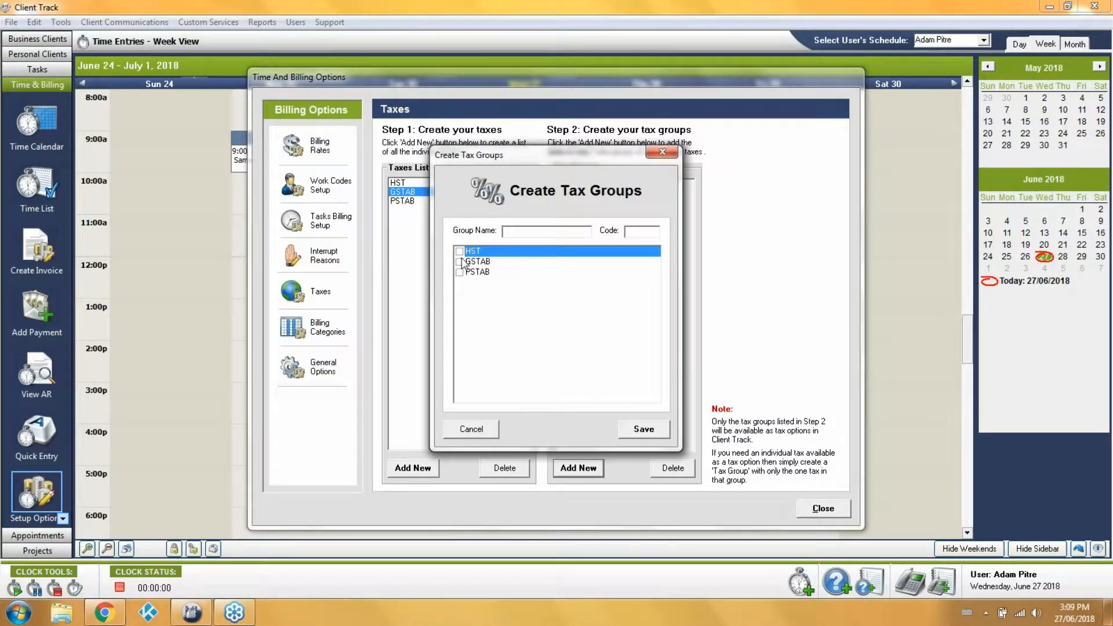
pyautogui.click(460, 252)
pyautogui.click(549, 230)
pyautogui.click(636, 232)
pyautogui.click(479, 433)
pyautogui.click(565, 185)
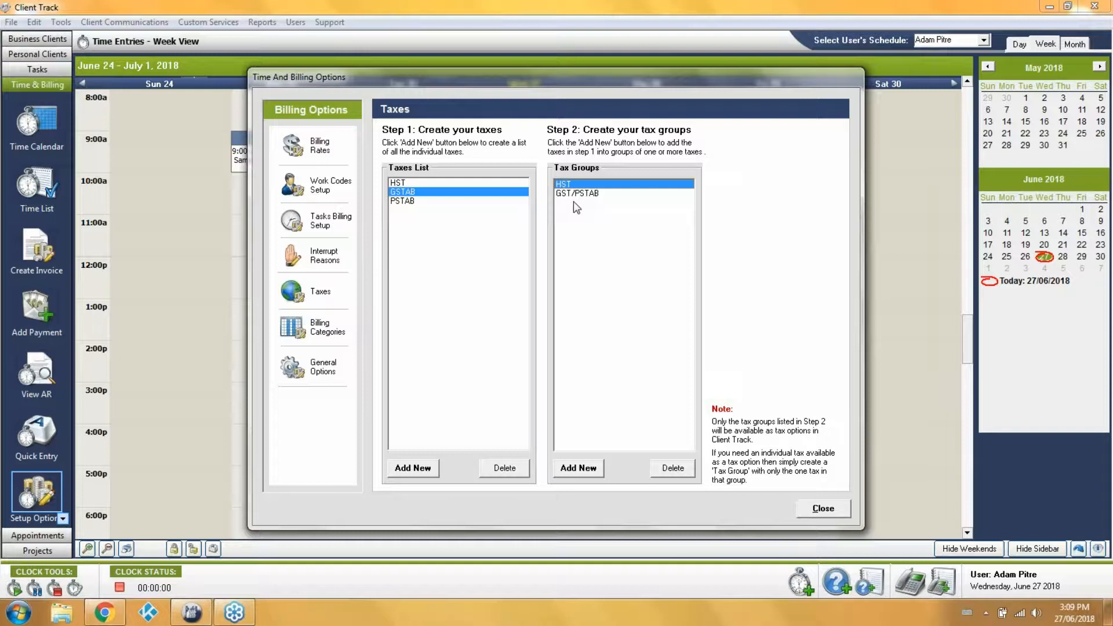
# Step: Review the billing categories and, in the general options, try the horizontal quick time entry form with the advanced calendar time entry form
pyautogui.click(342, 330)
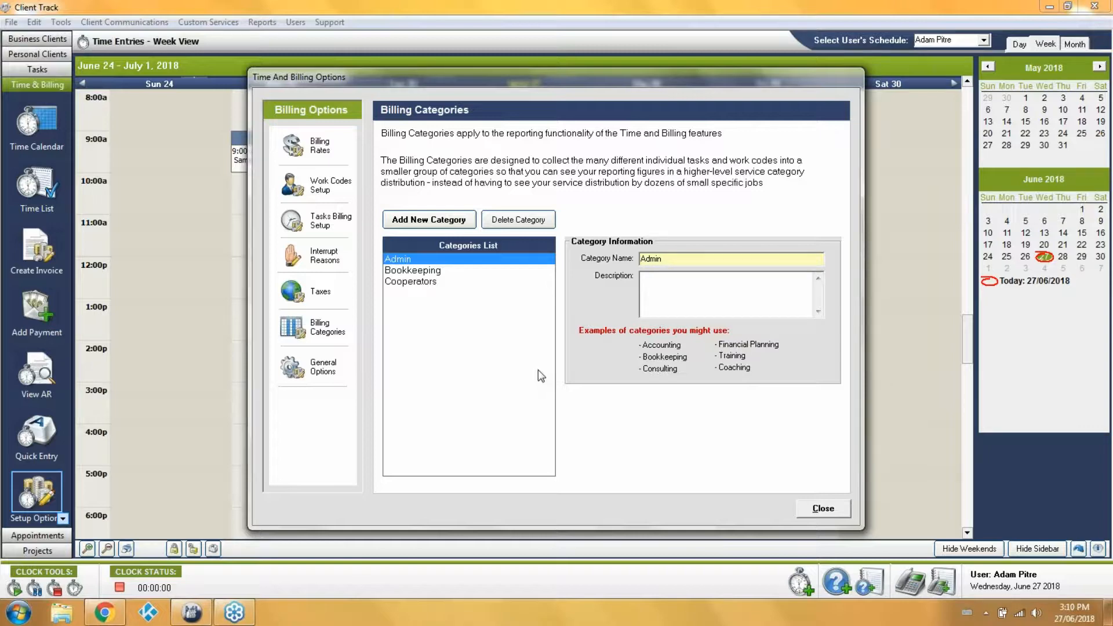
pyautogui.click(318, 371)
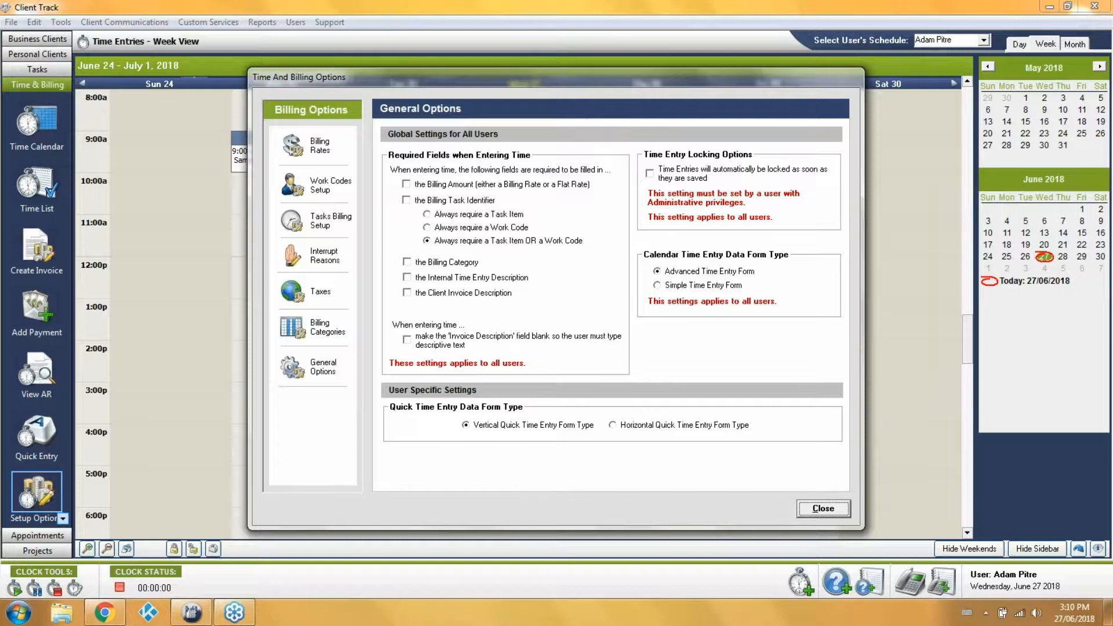
pyautogui.click(661, 425)
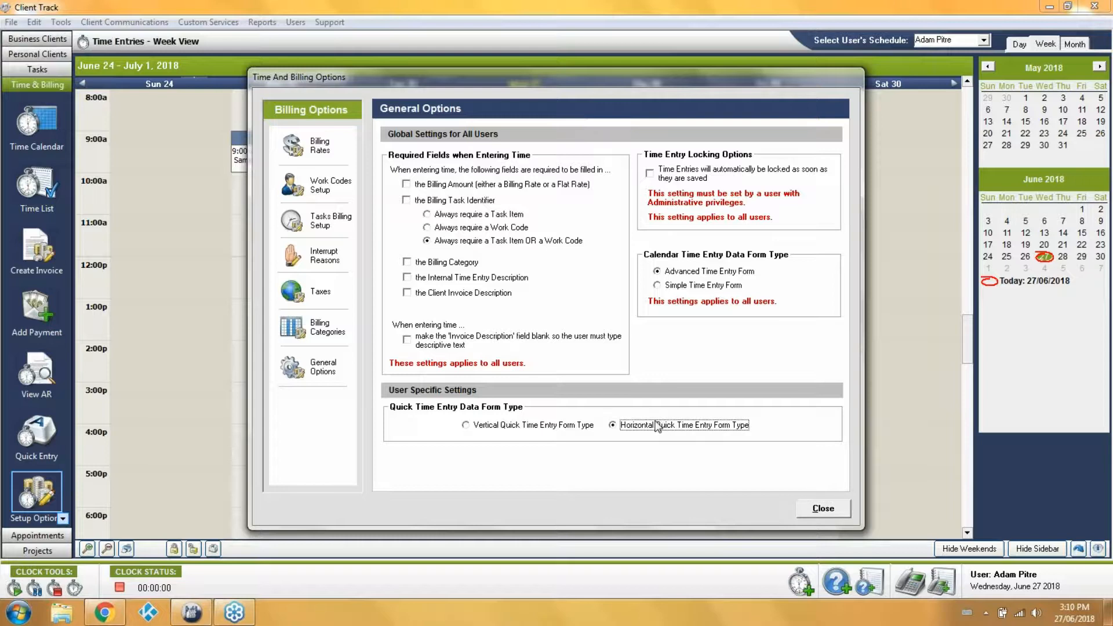
pyautogui.click(673, 273)
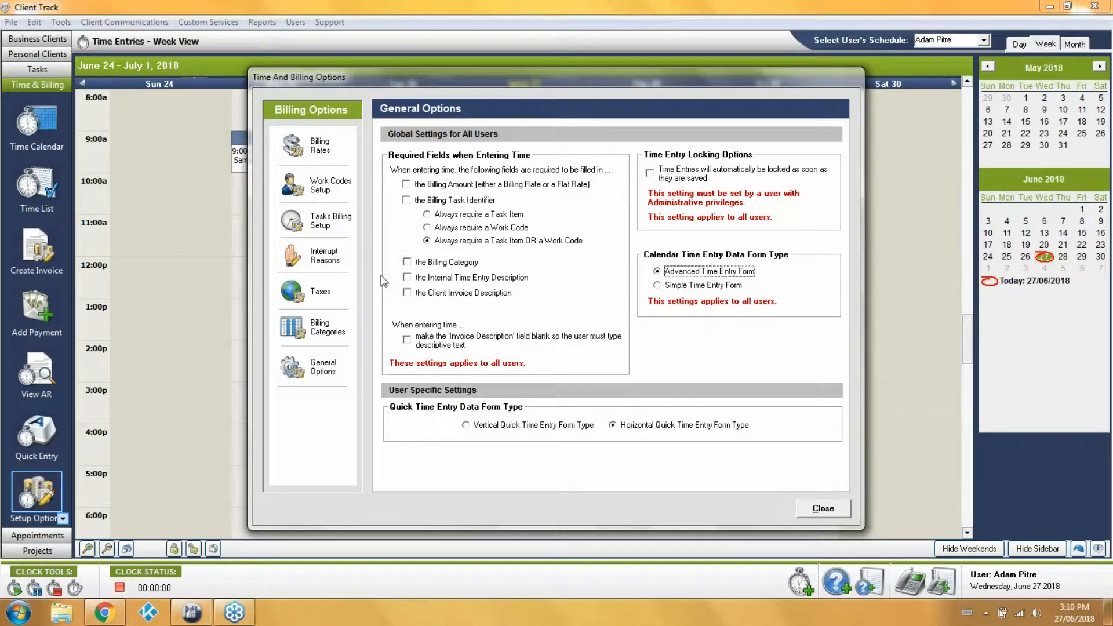
# Step: Try requiring the billing amount and the billing task identifier when entering time, and clear both requirements again
pyautogui.click(406, 184)
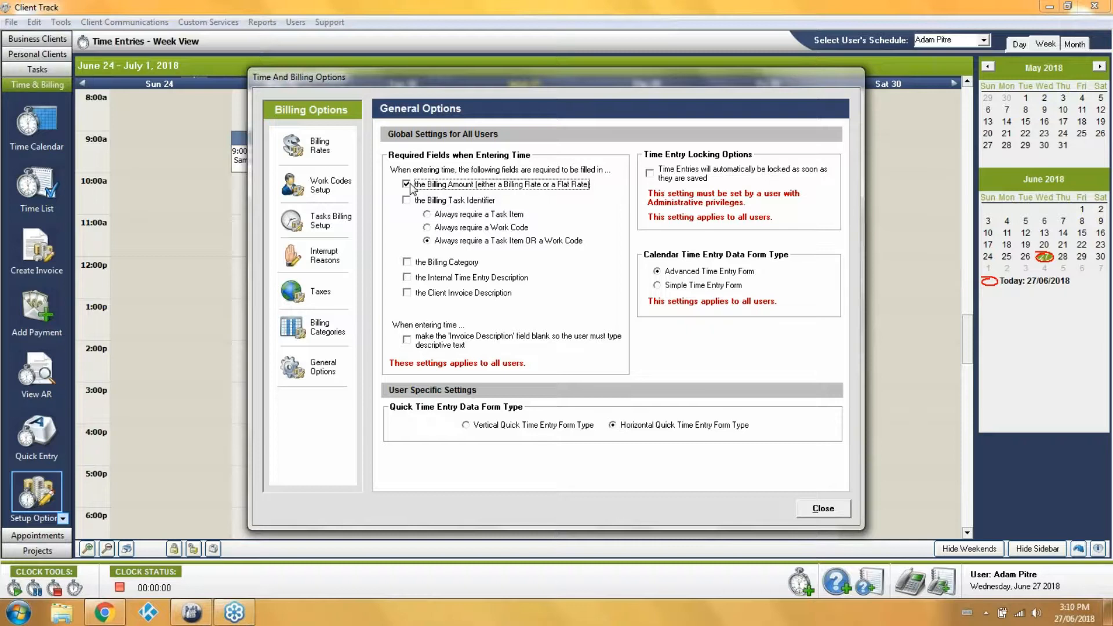
pyautogui.click(407, 201)
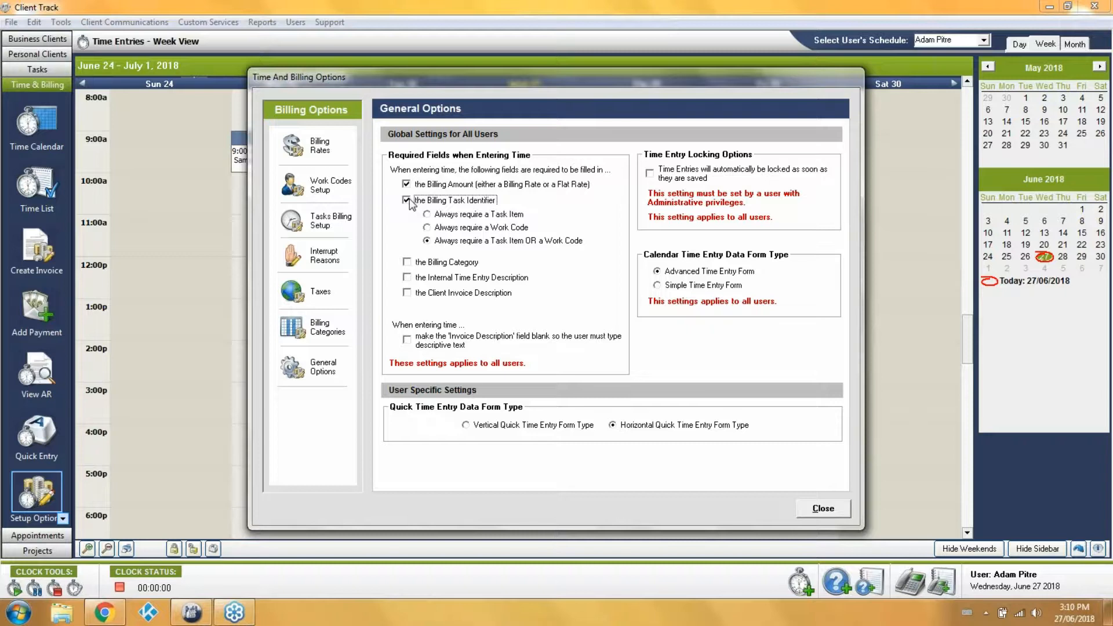
pyautogui.click(407, 200)
pyautogui.click(407, 184)
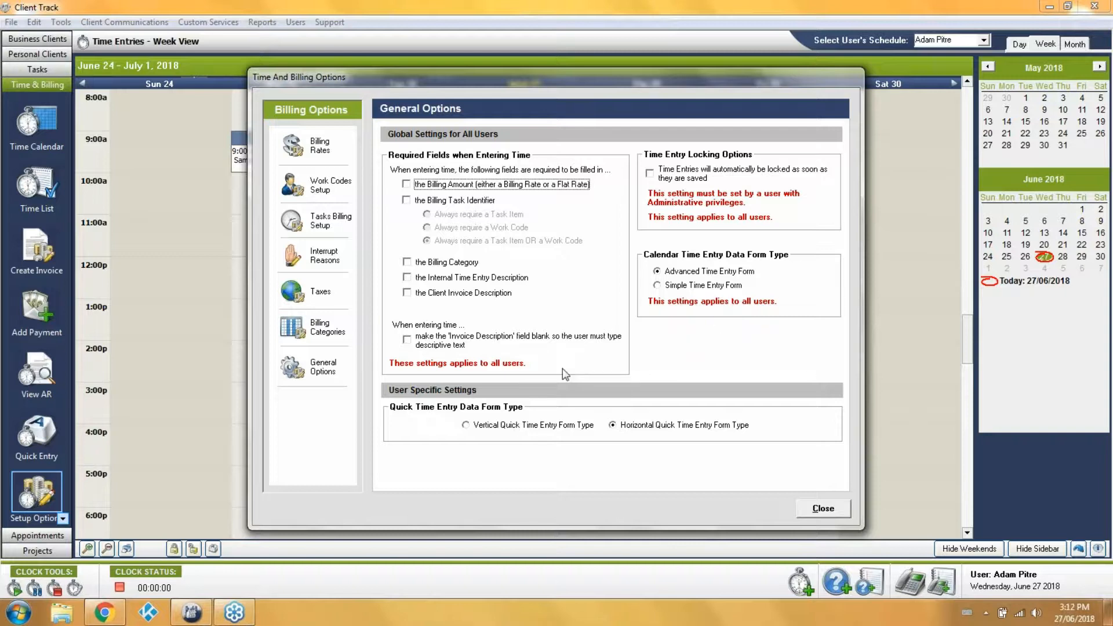
# Step: Choose the advanced calendar time entry form and the vertical quick time entry form, and close the time and billing options
pyautogui.click(687, 275)
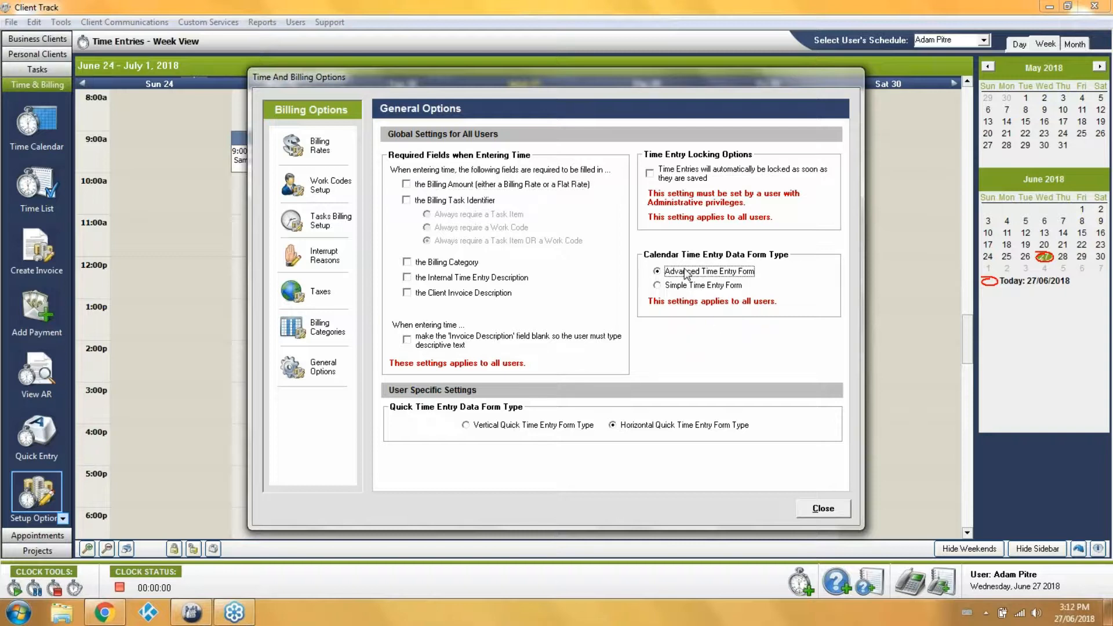
pyautogui.click(494, 427)
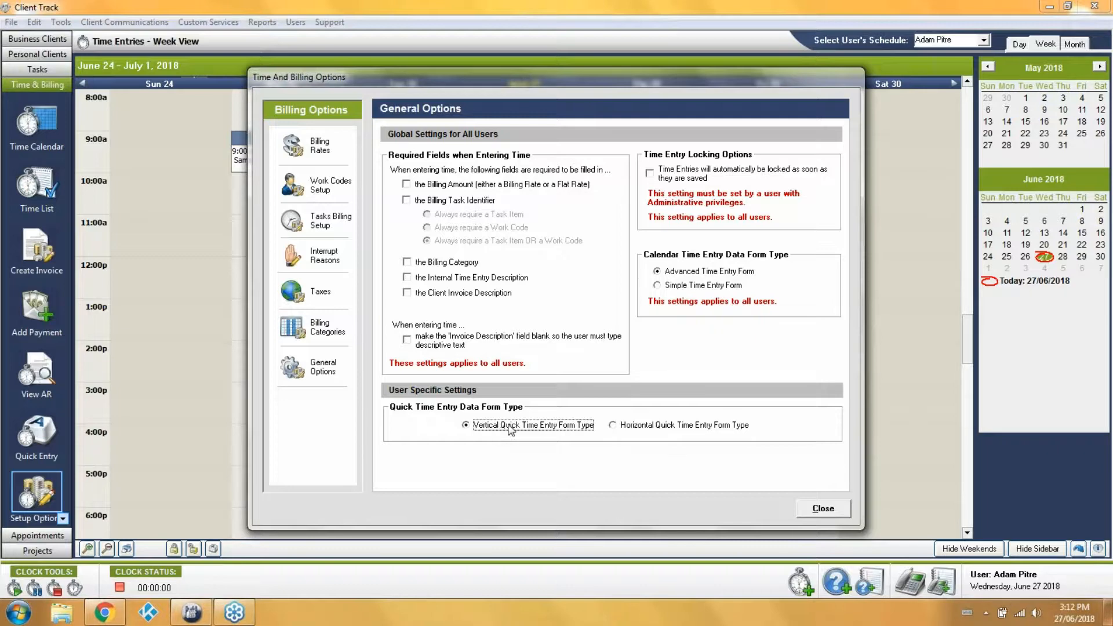
pyautogui.click(806, 509)
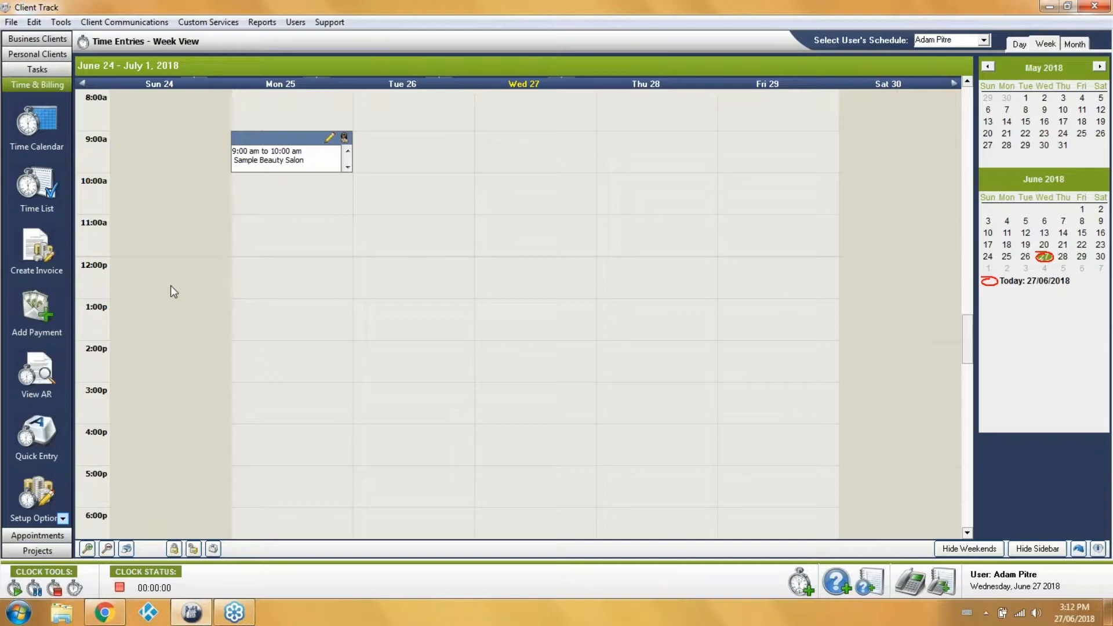
# Step: Start the clock for Sample Home Builder Ltd.'s 6th Monthly Bkkping task from the tasks list
pyautogui.click(37, 69)
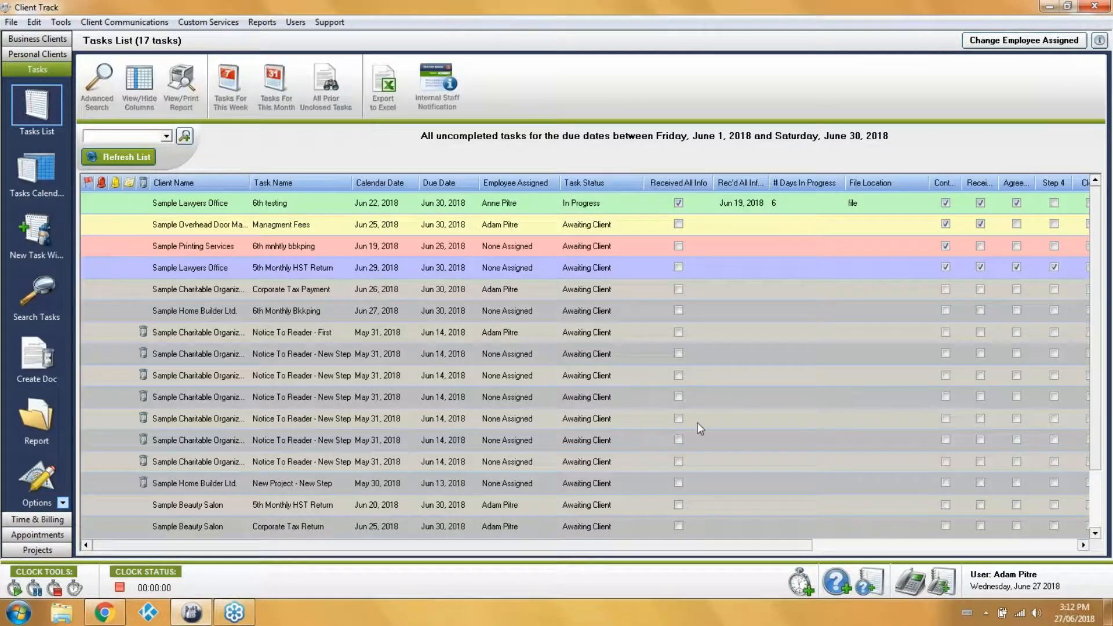
pyautogui.click(847, 544)
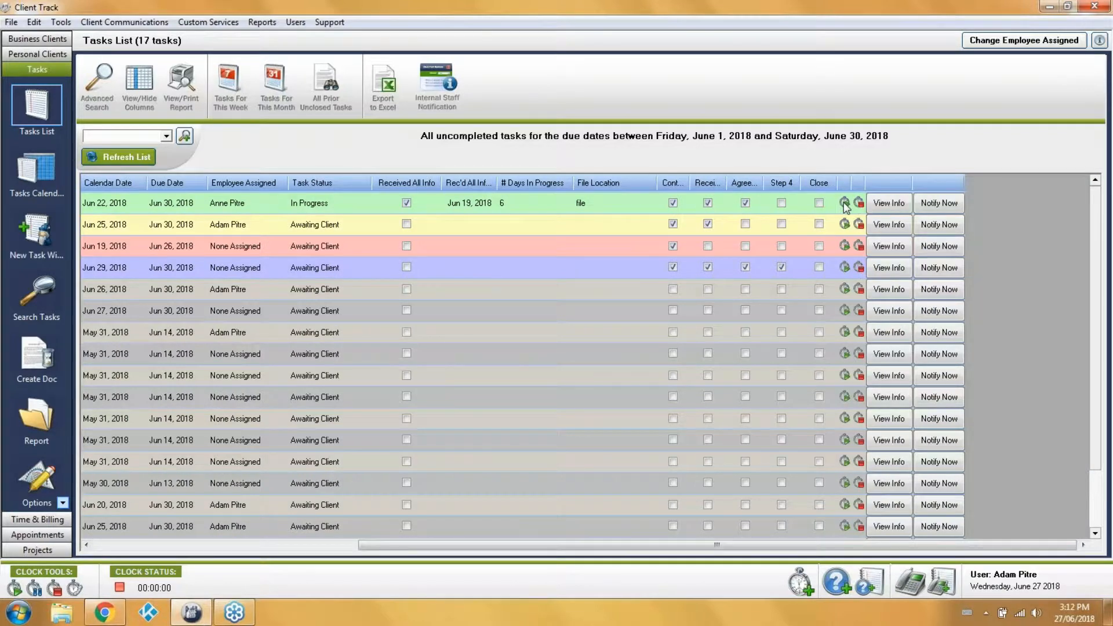
pyautogui.click(844, 311)
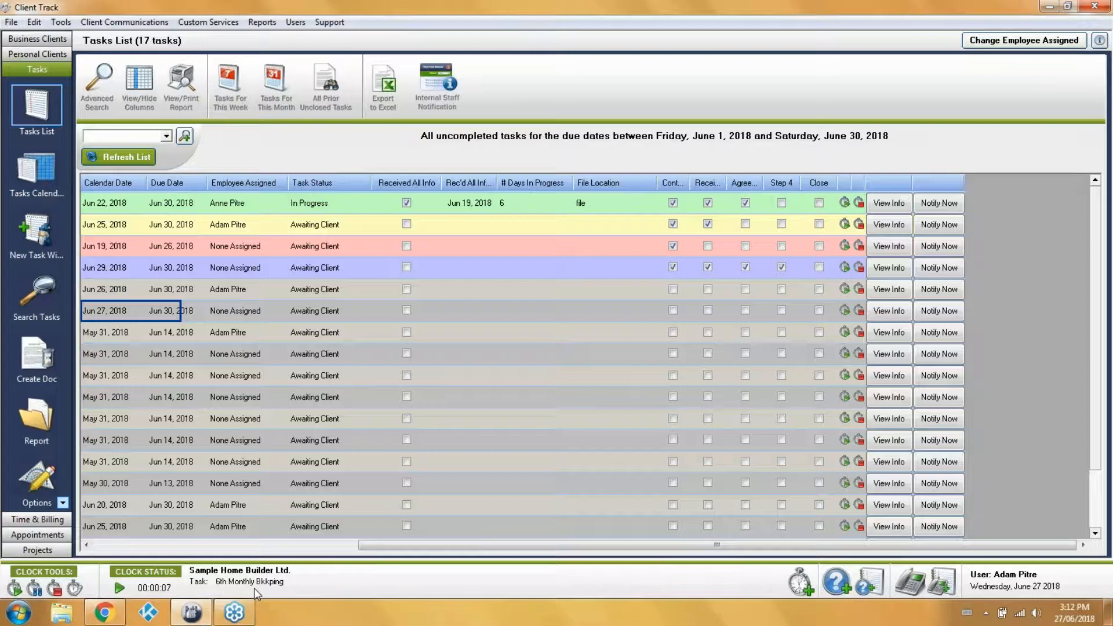
# Step: Stop the running task clock from the time calendar and check the duration in the resulting time entry
pyautogui.click(36, 519)
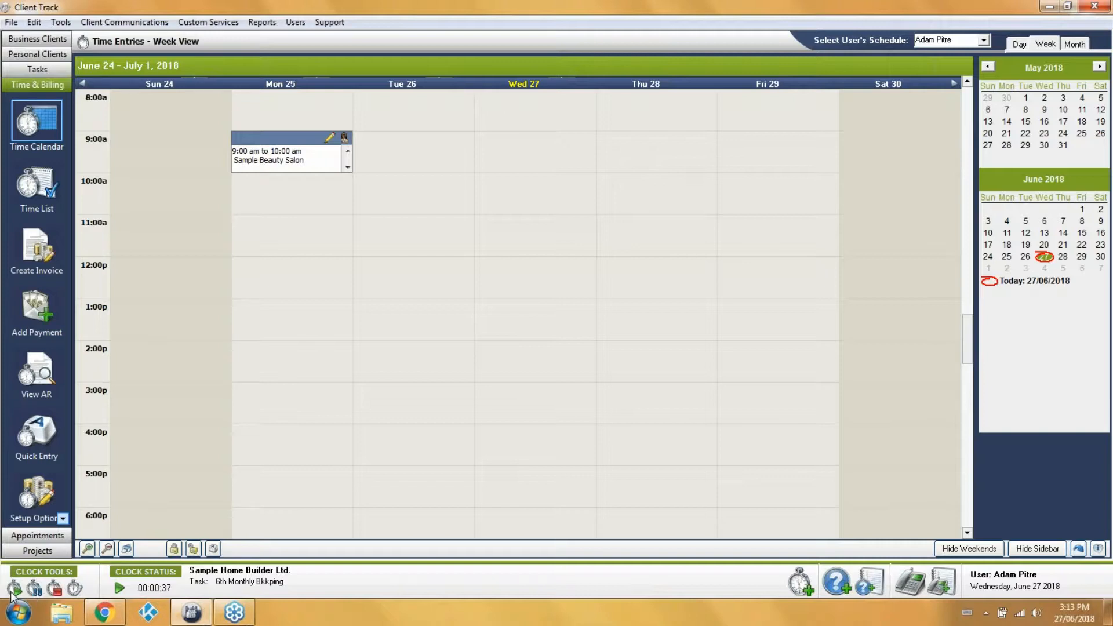
pyautogui.click(54, 588)
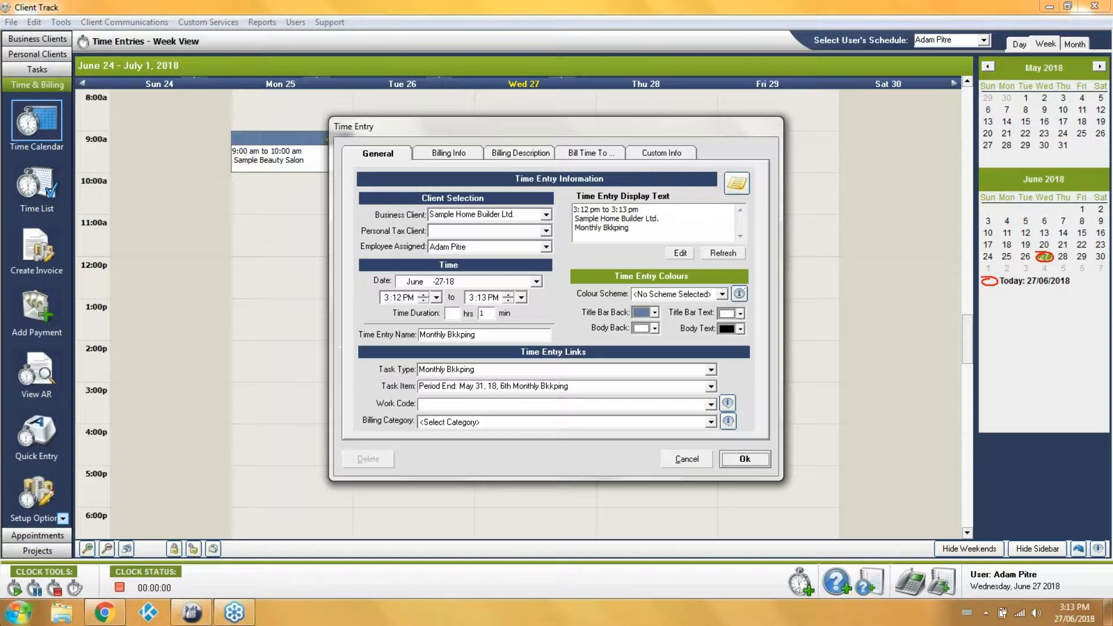
pyautogui.click(485, 314)
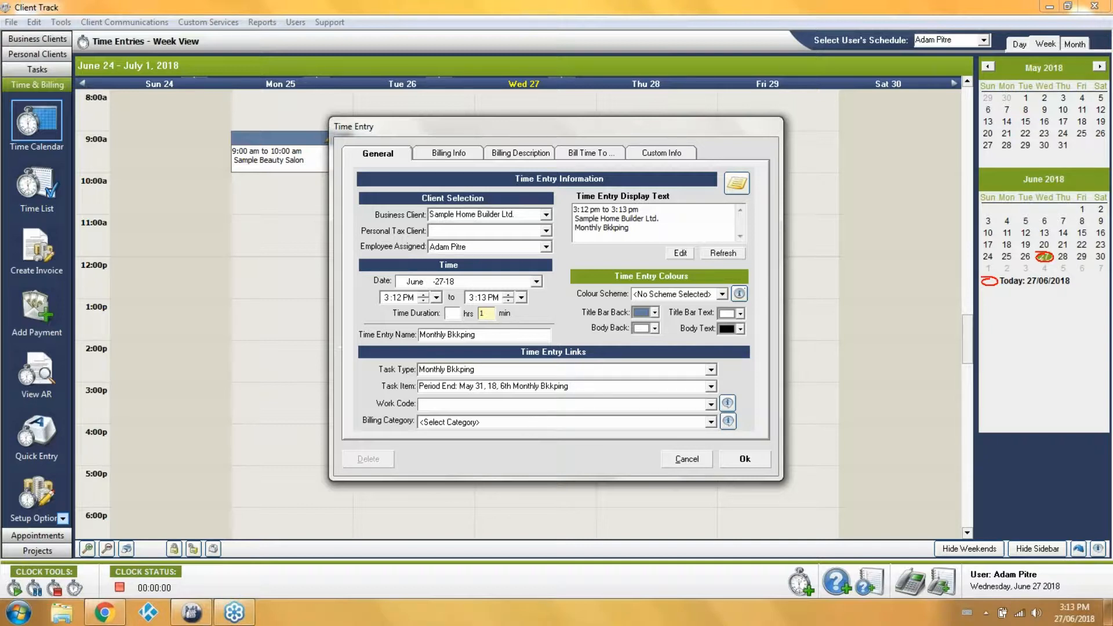
# Step: Review the time entry's billing rate, status choices, and internal and client invoice descriptions of work performed
pyautogui.click(458, 157)
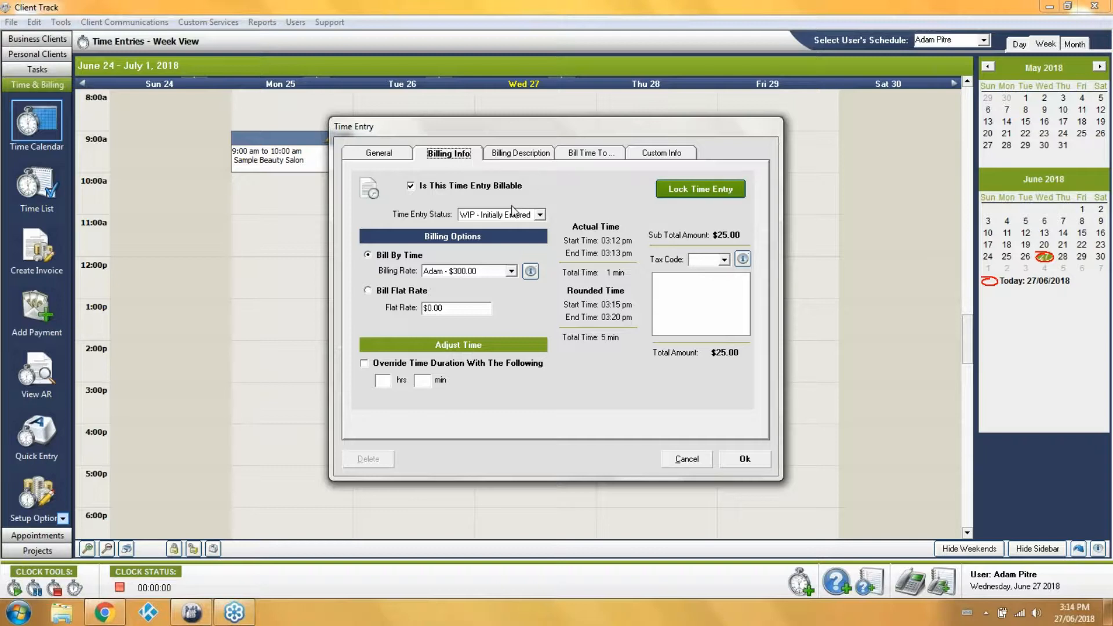
pyautogui.click(540, 214)
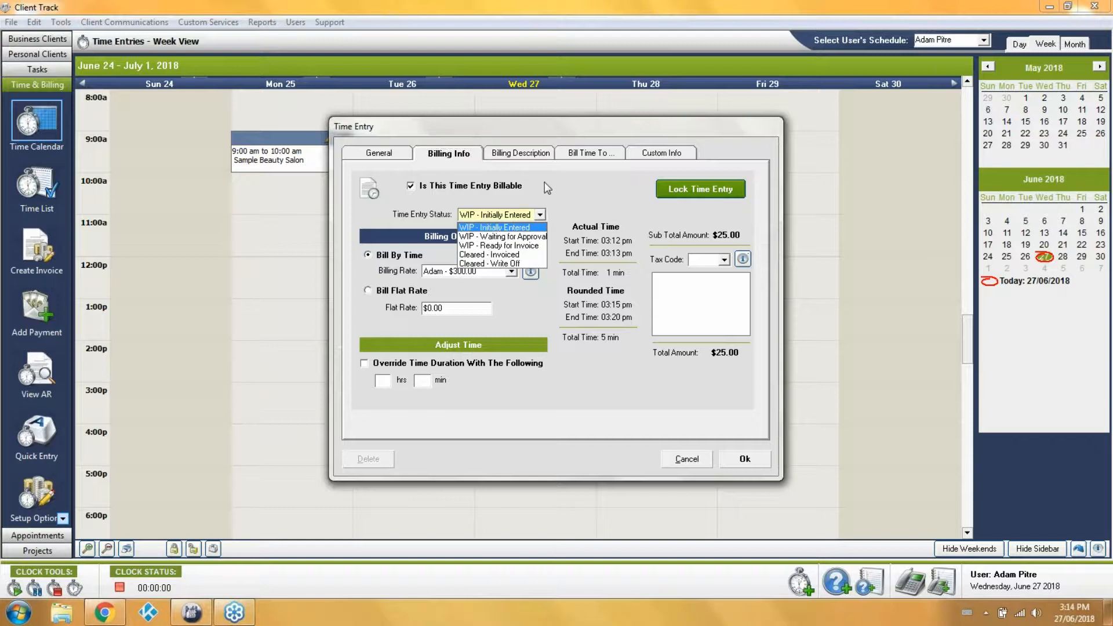
pyautogui.click(524, 192)
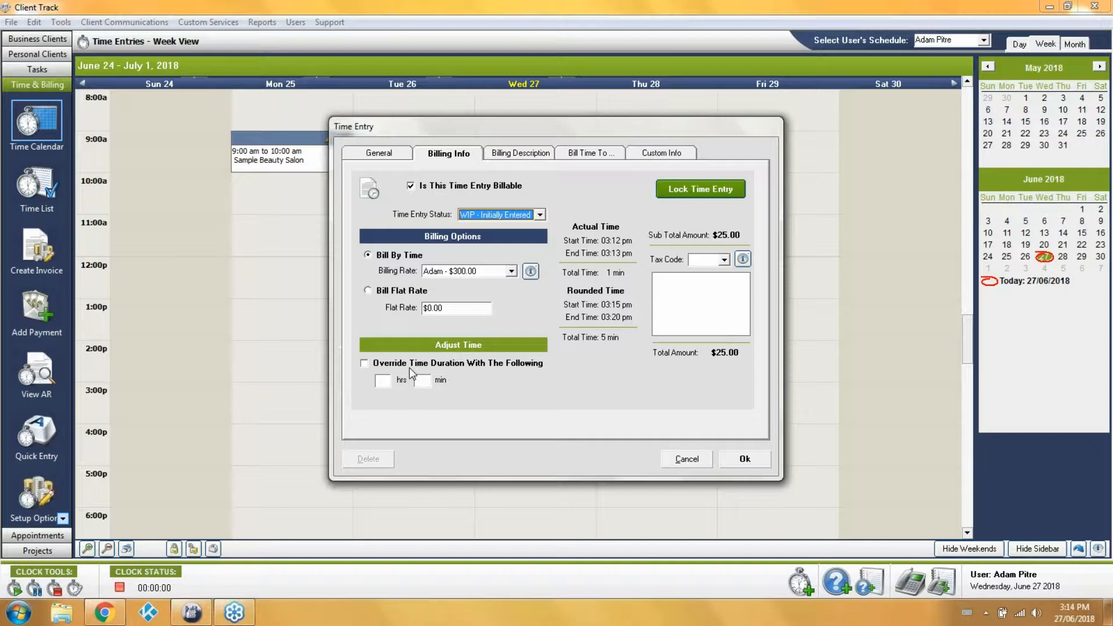
pyautogui.click(518, 156)
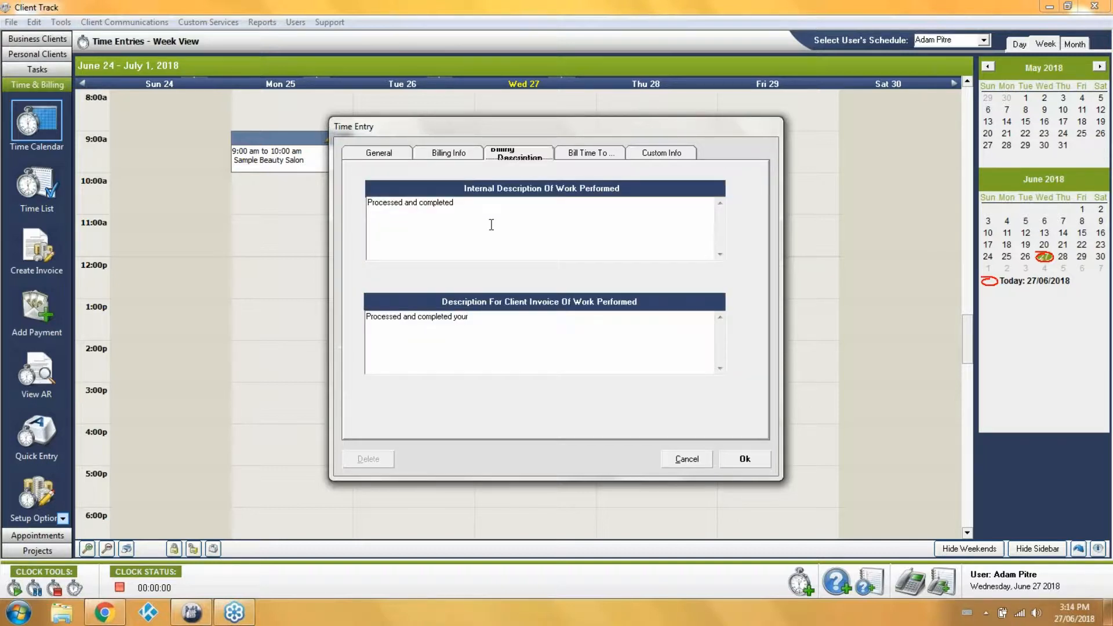
pyautogui.moveTo(489, 224); pyautogui.dragTo(329, 220)
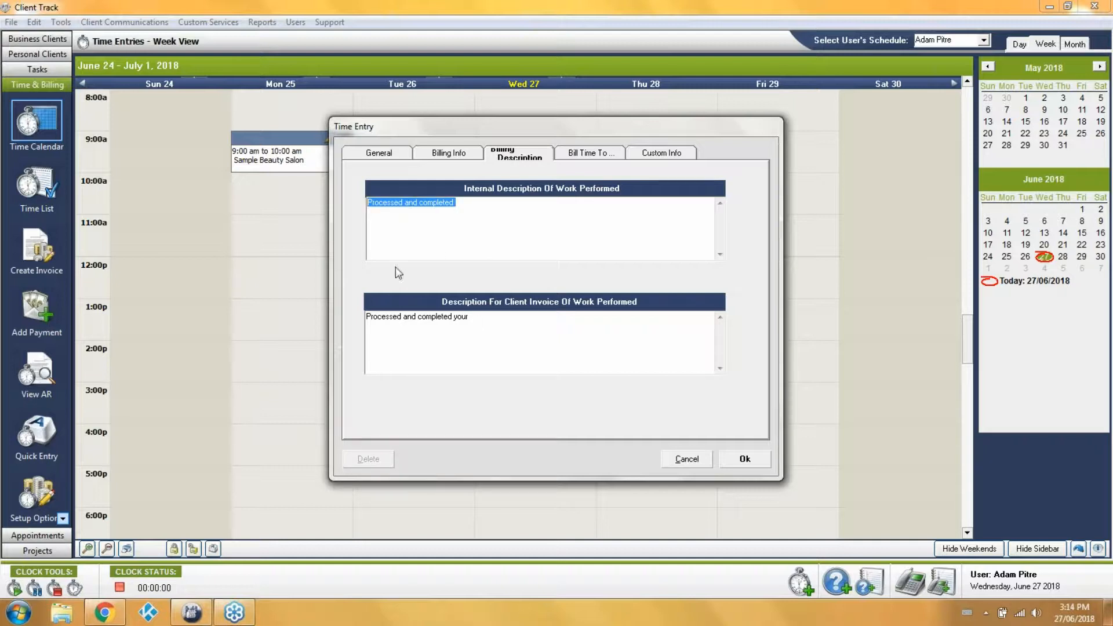
pyautogui.moveTo(498, 325); pyautogui.dragTo(330, 327)
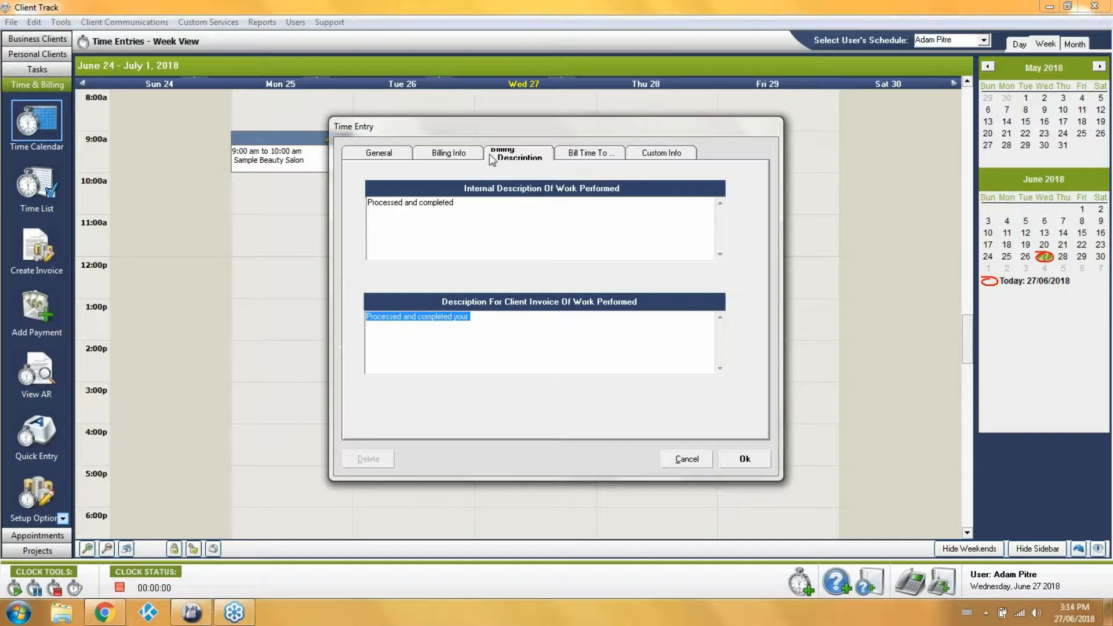
# Step: Set the time entry to be billed to the business client Sample Home Builder Ltd. and save it to the calendar
pyautogui.click(574, 152)
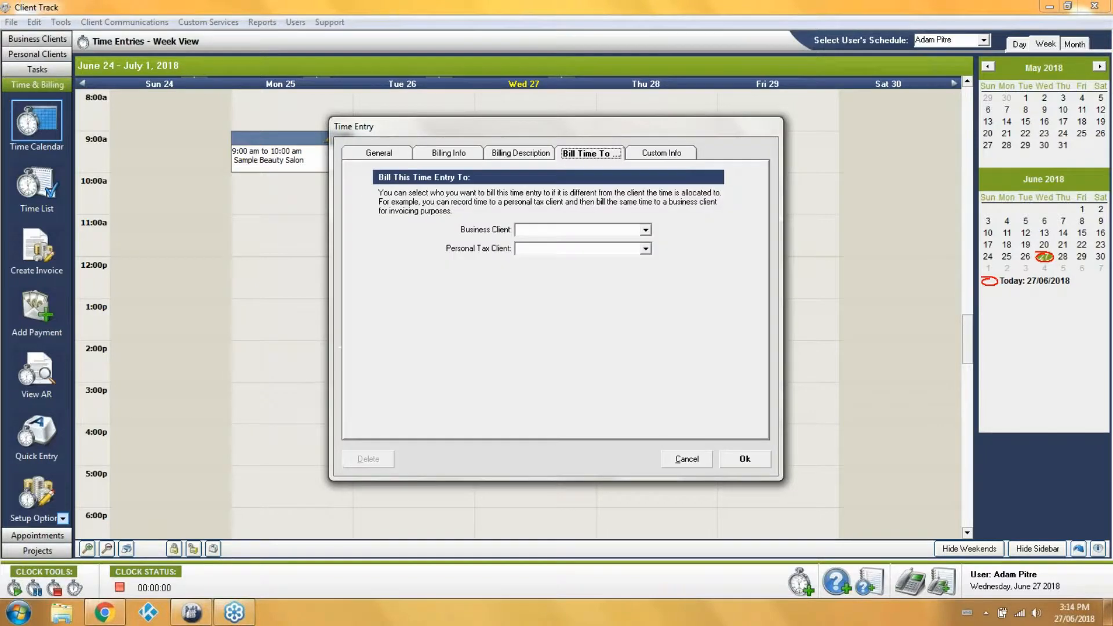
pyautogui.click(645, 230)
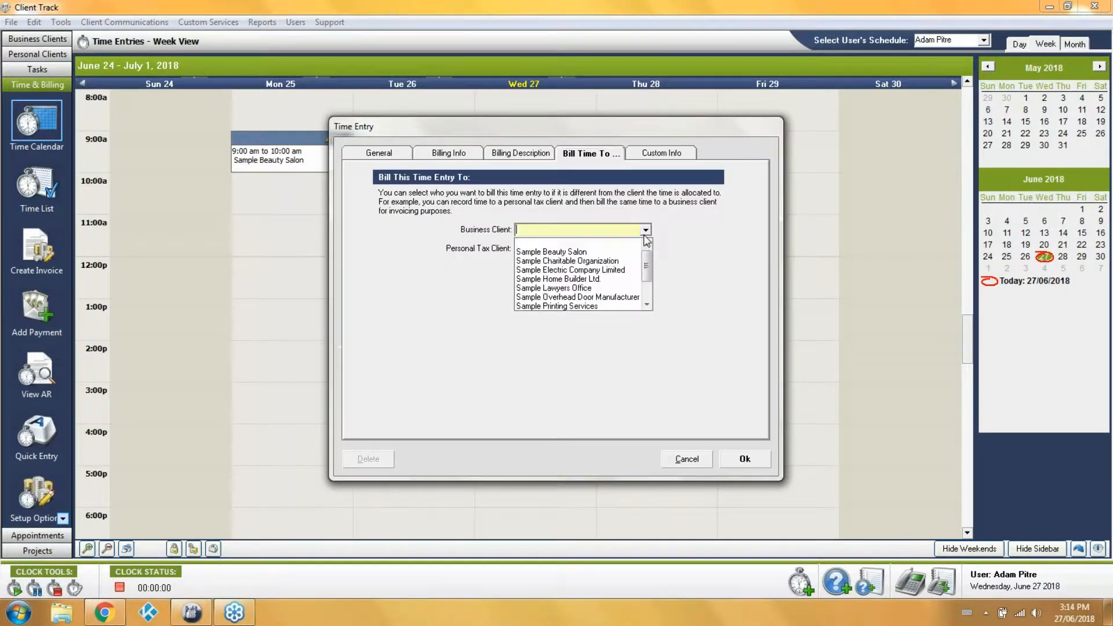
pyautogui.click(602, 278)
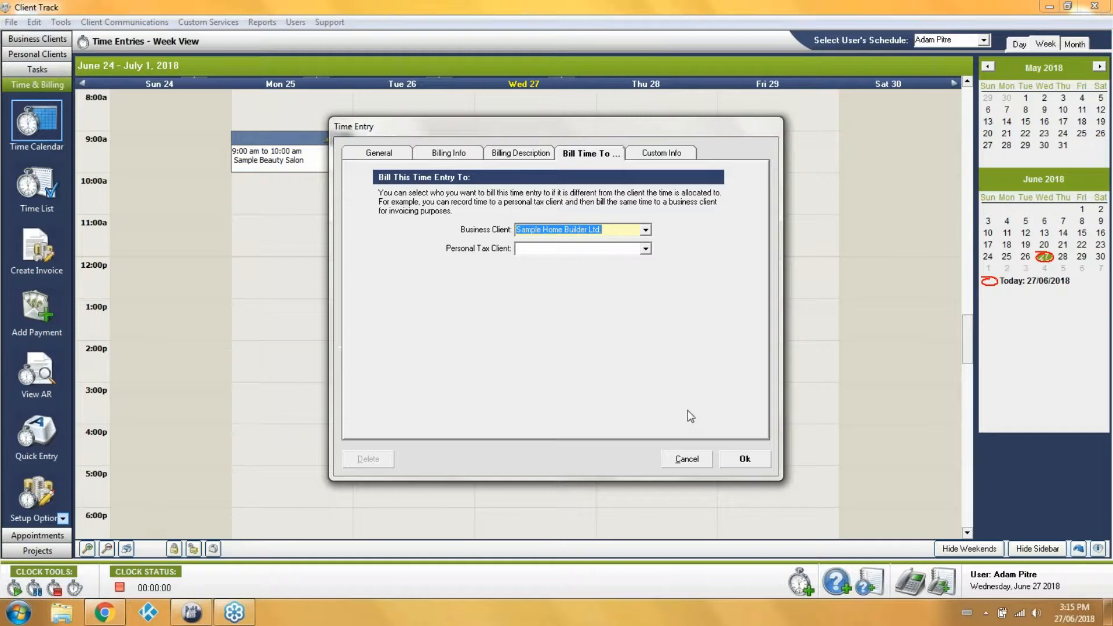
pyautogui.click(743, 459)
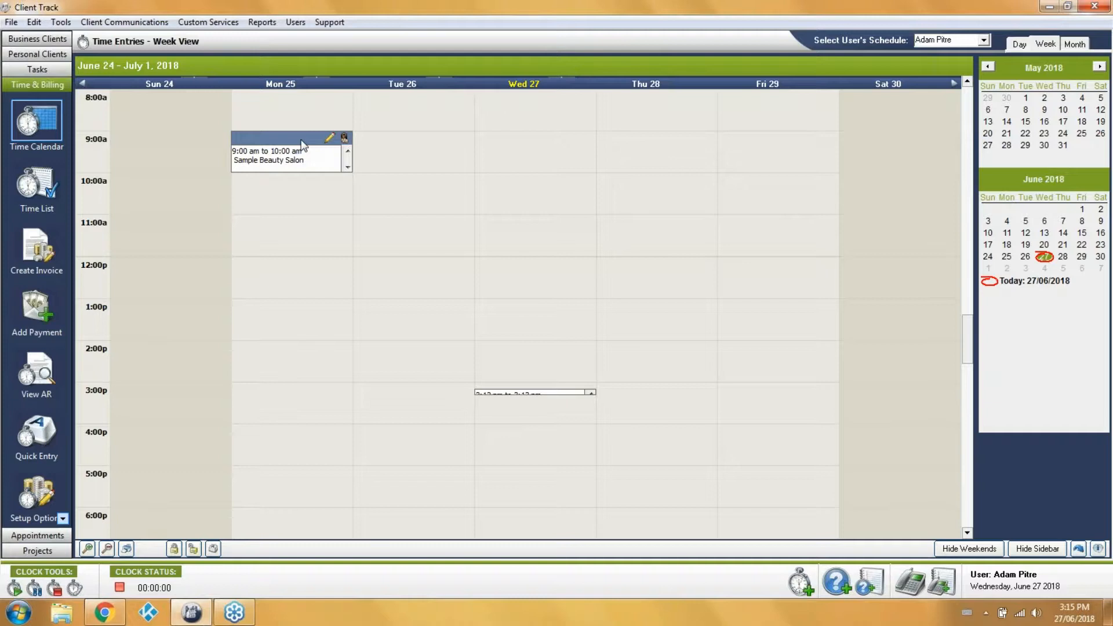
# Step: Create a Tuesday June 26 time entry starting at 10:00 AM for business client Sample Beauty Salon, lasting 1 hour 45 minutes
pyautogui.doubleClick(408, 205)
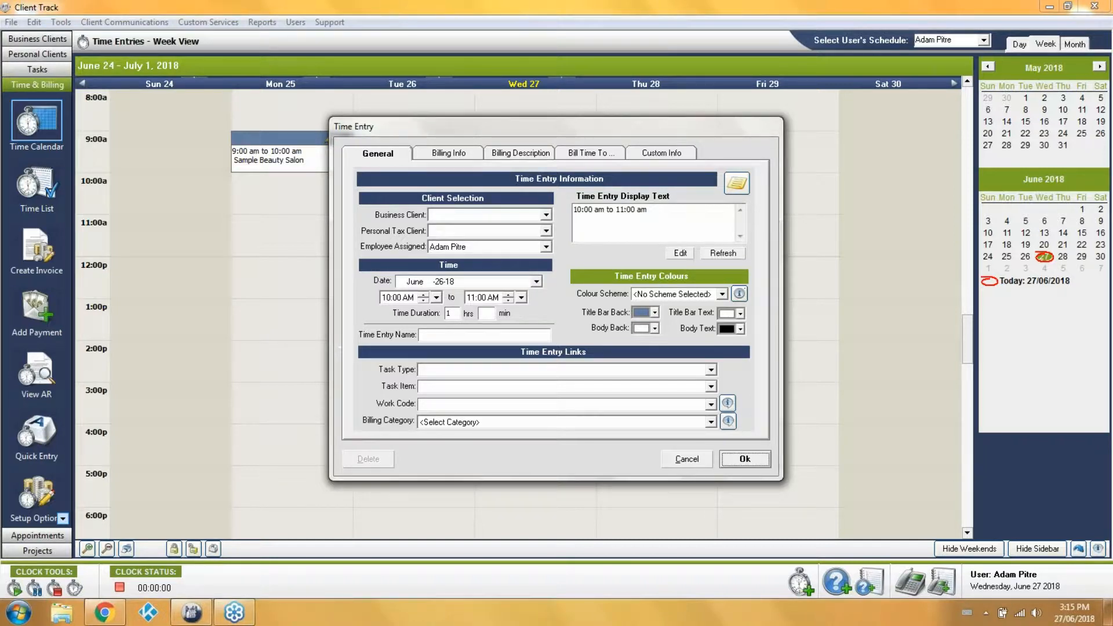
pyautogui.click(546, 215)
pyautogui.click(509, 236)
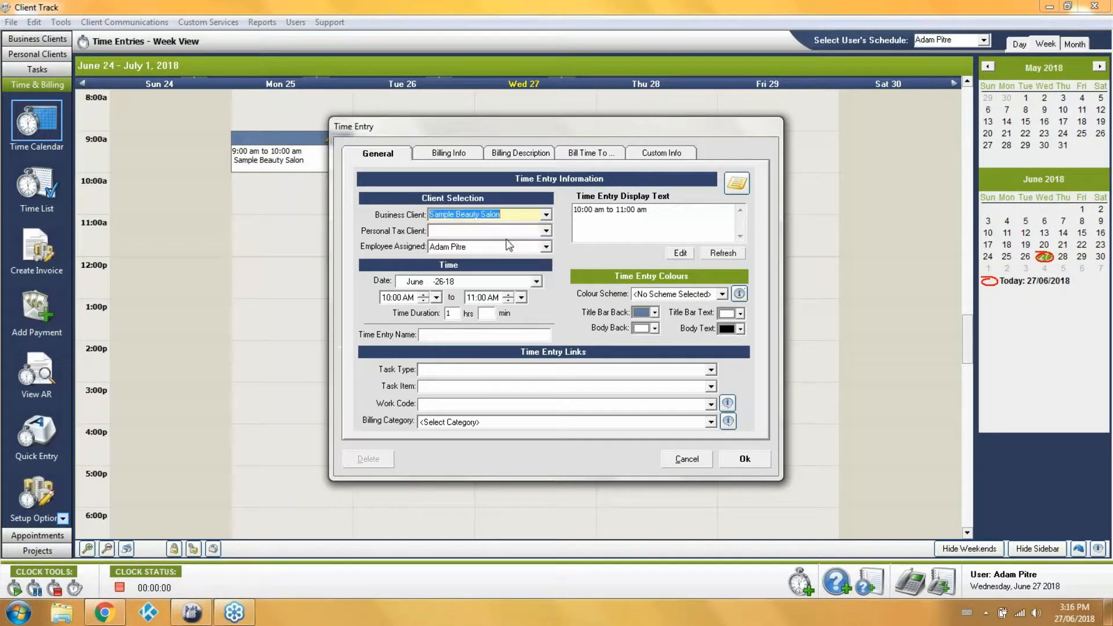
pyautogui.click(485, 313)
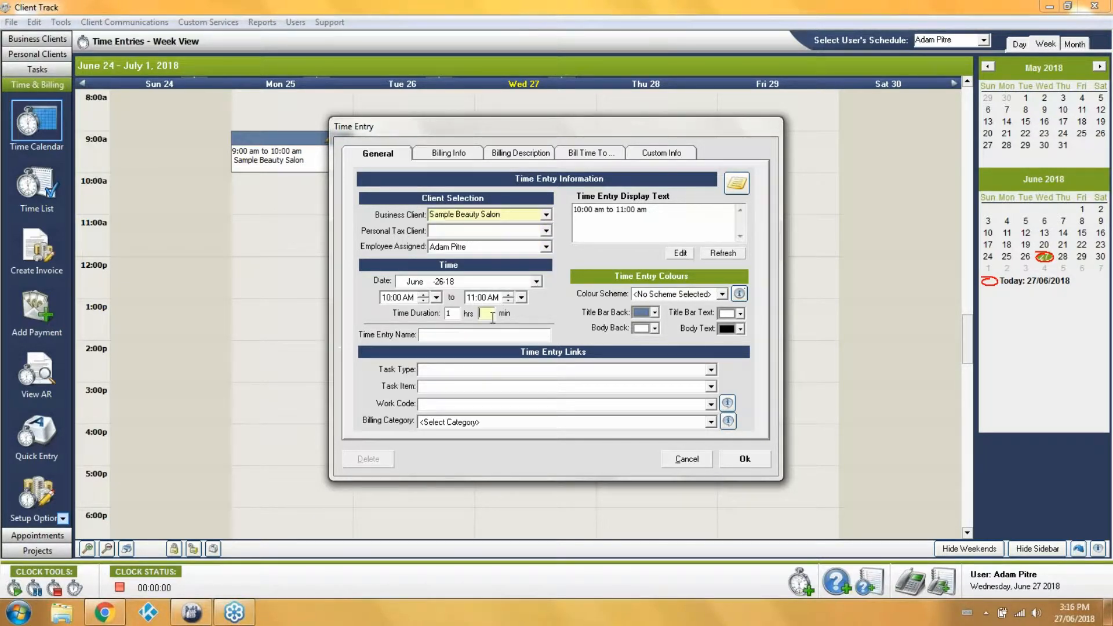
pyautogui.write('45')
pyautogui.press('Tab')
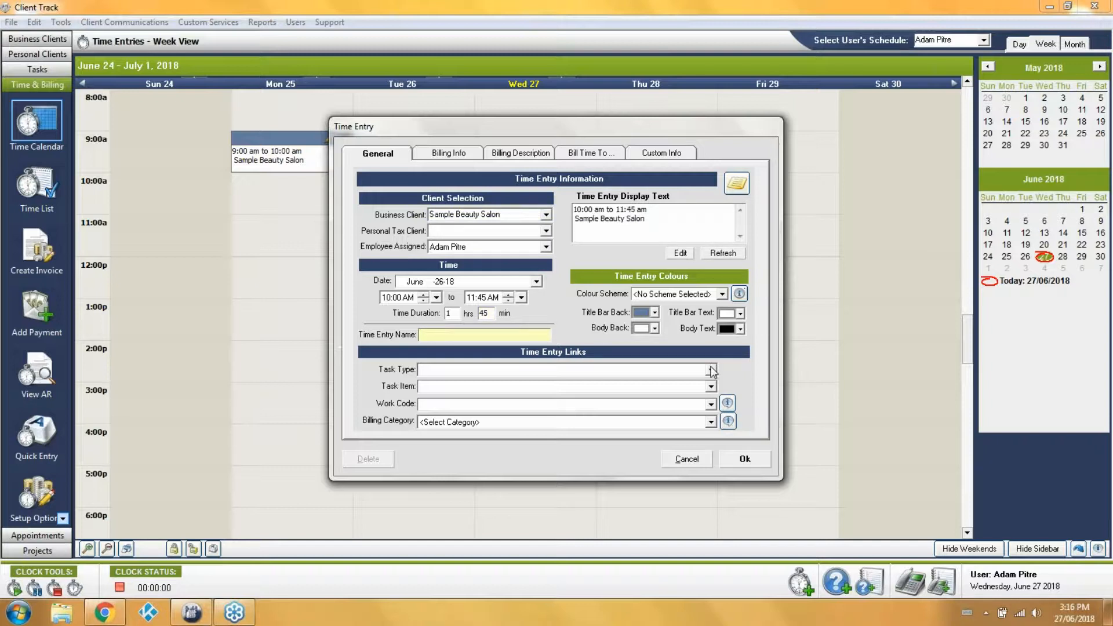
pyautogui.write('favor')
pyautogui.press('BackSpace')
pyautogui.press('BackSpace')
pyautogui.press('BackSpace')
pyautogui.press('BackSpace')
pyautogui.press('BackSpace')
# Step: Link the entry to the HST Monthly task type and the 2nd Monthly HST Return for period end Feb 28, 18, and save it
pyautogui.click(711, 370)
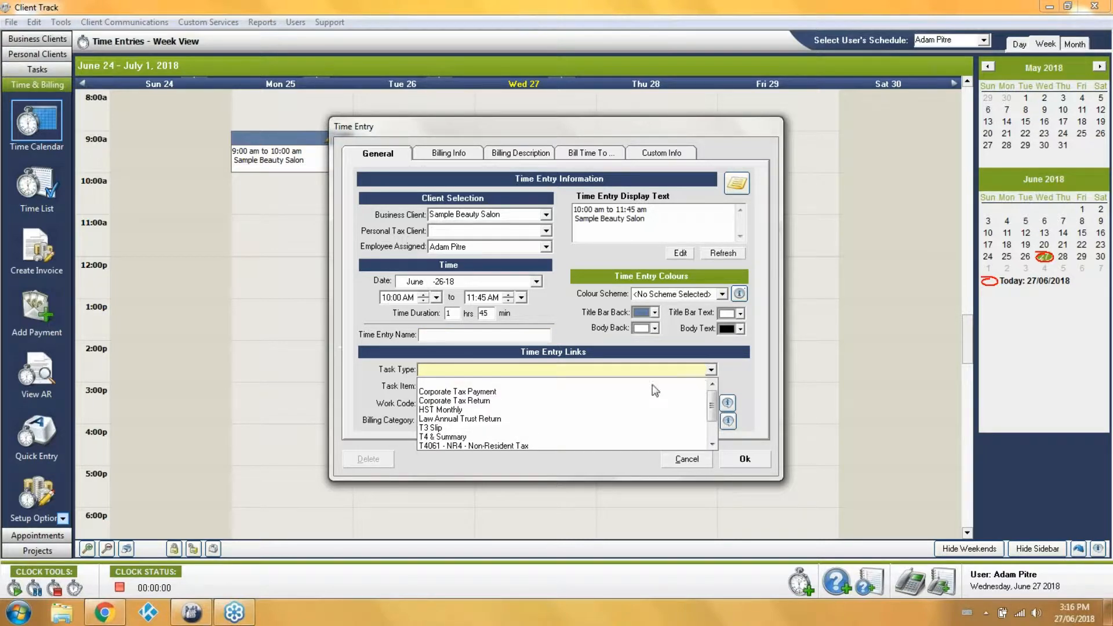
pyautogui.click(545, 410)
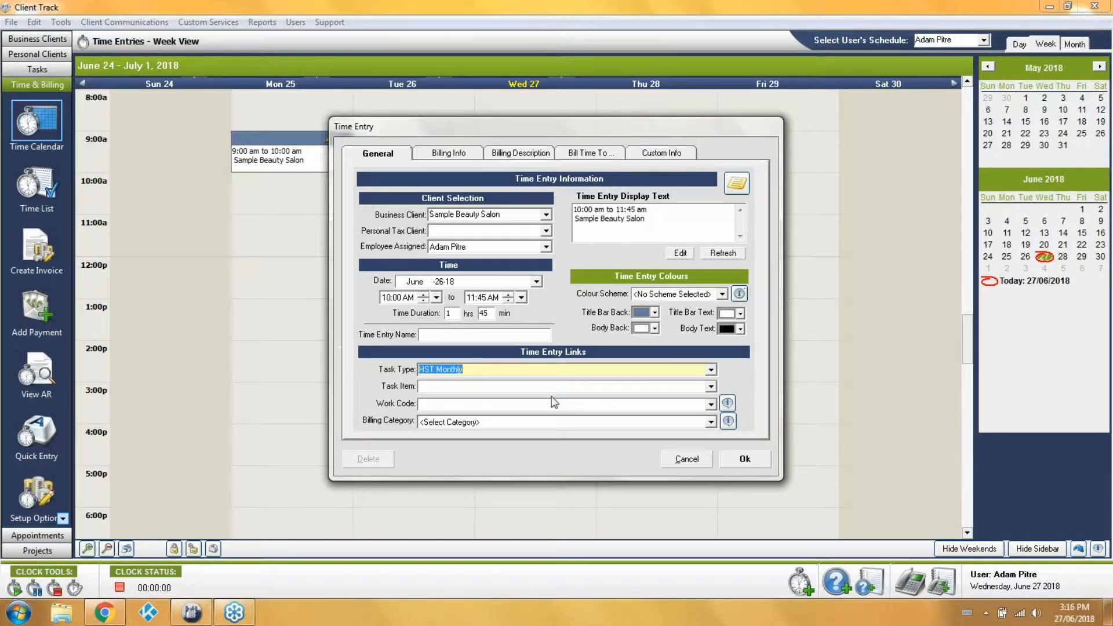
pyautogui.click(711, 387)
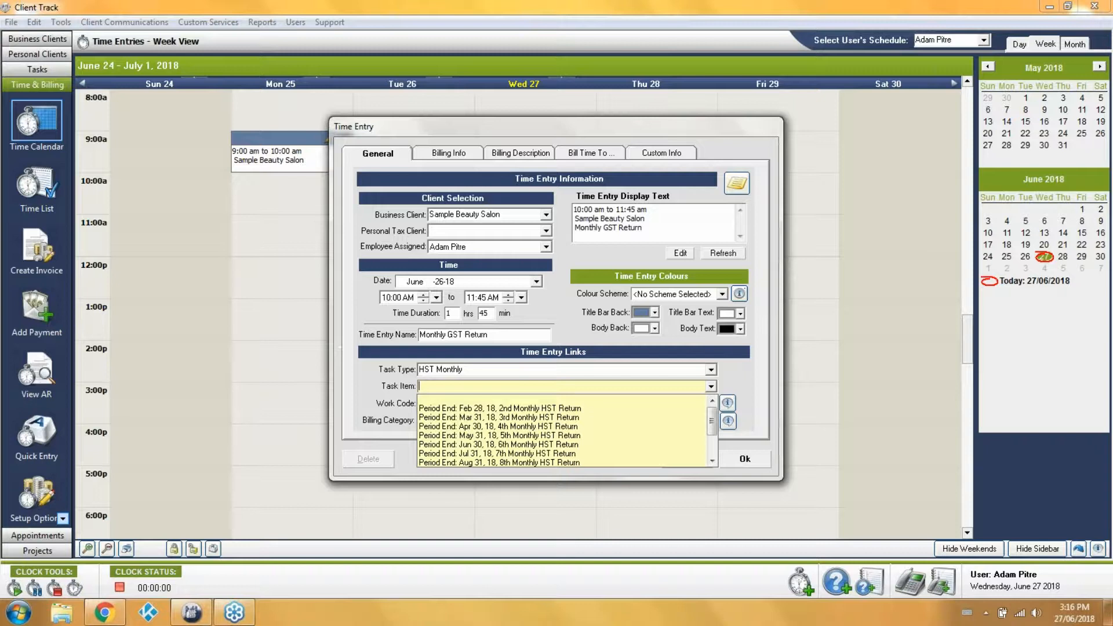
pyautogui.click(614, 408)
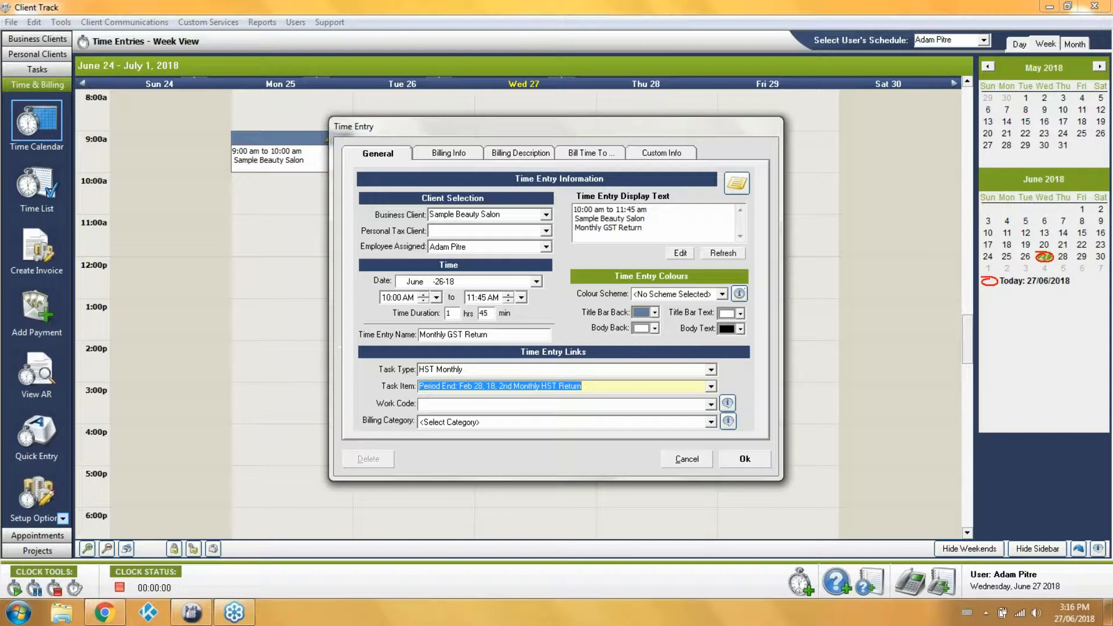
pyautogui.click(732, 460)
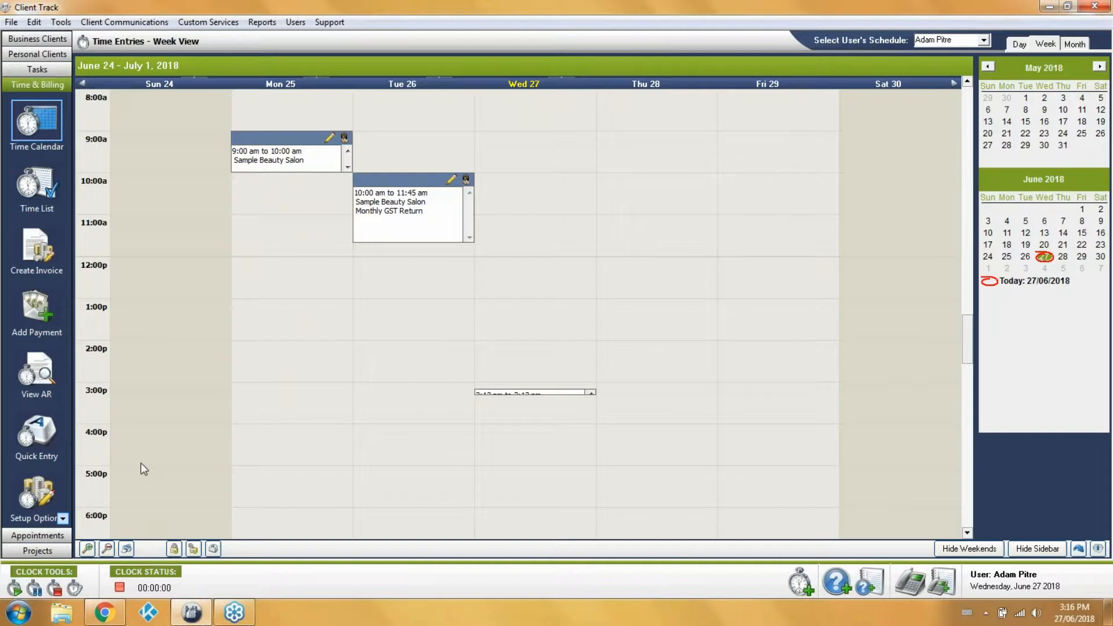
pyautogui.click(47, 444)
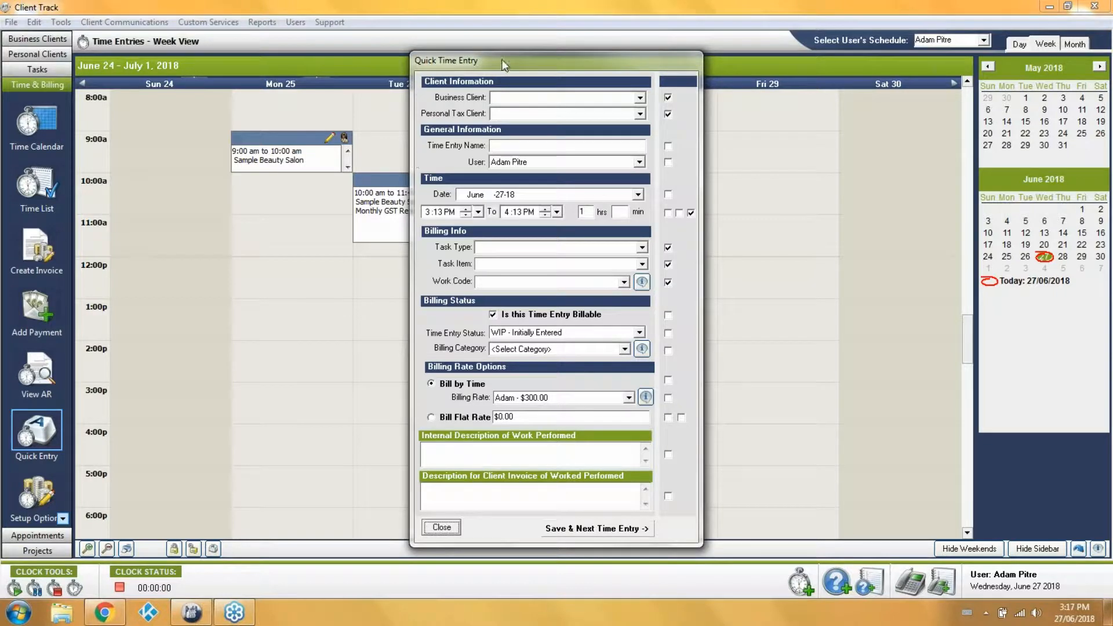
pyautogui.moveTo(502, 64); pyautogui.dragTo(308, 68)
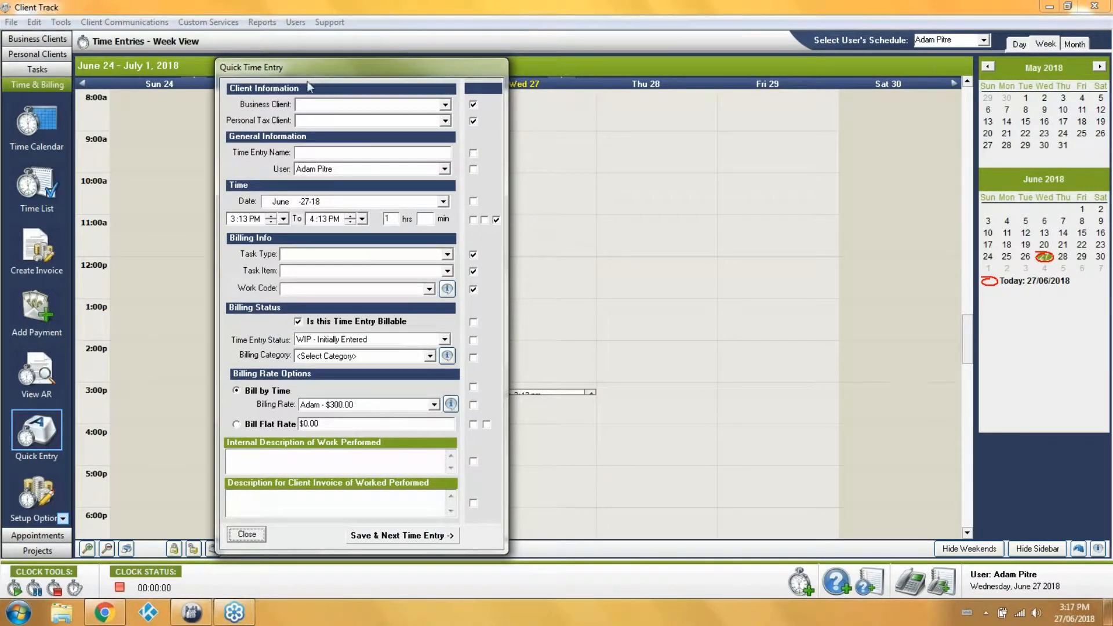
pyautogui.click(247, 534)
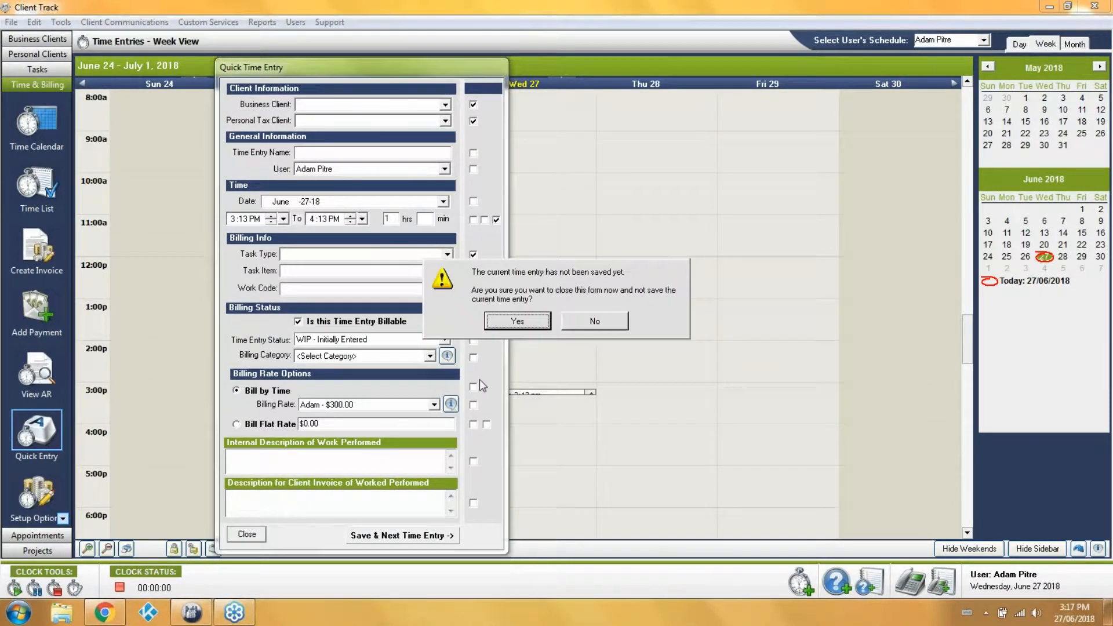
pyautogui.click(512, 321)
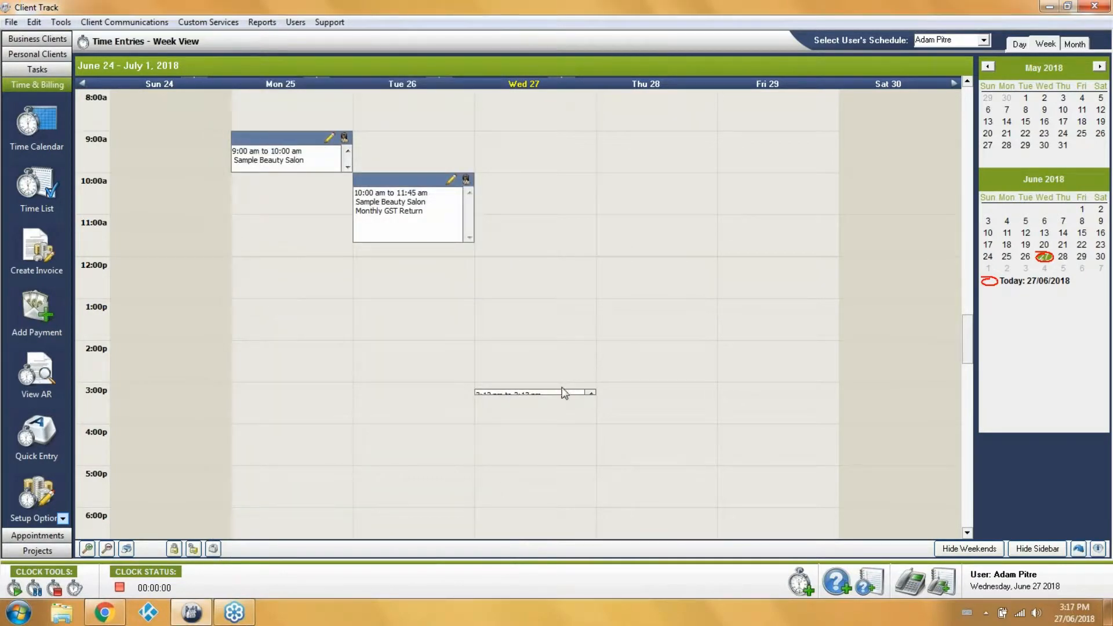
# Step: Delete the Wednesday 3:12 pm Monthly Bkkping time entry for Sample Home Builder Ltd
pyautogui.click(561, 393)
pyautogui.doubleClick(560, 394)
pyautogui.click(381, 465)
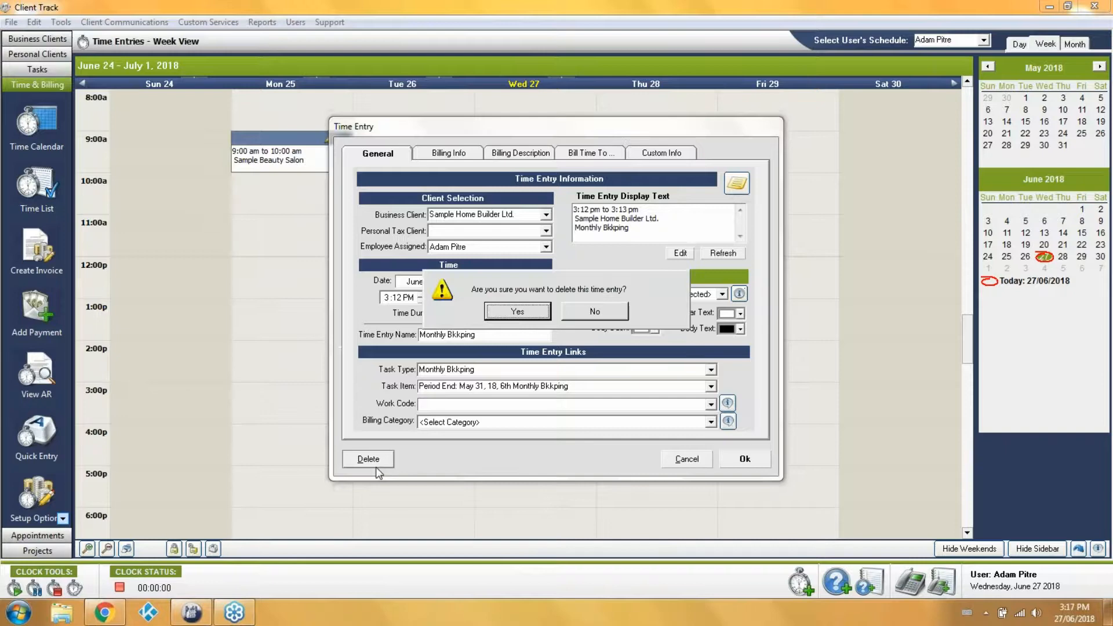
pyautogui.click(503, 306)
# Step: Fill in a quick time entry for Sample Charitable Organization with task type Corporate Tax Payment and the Mar 31, 18 period-end task item
pyautogui.click(35, 435)
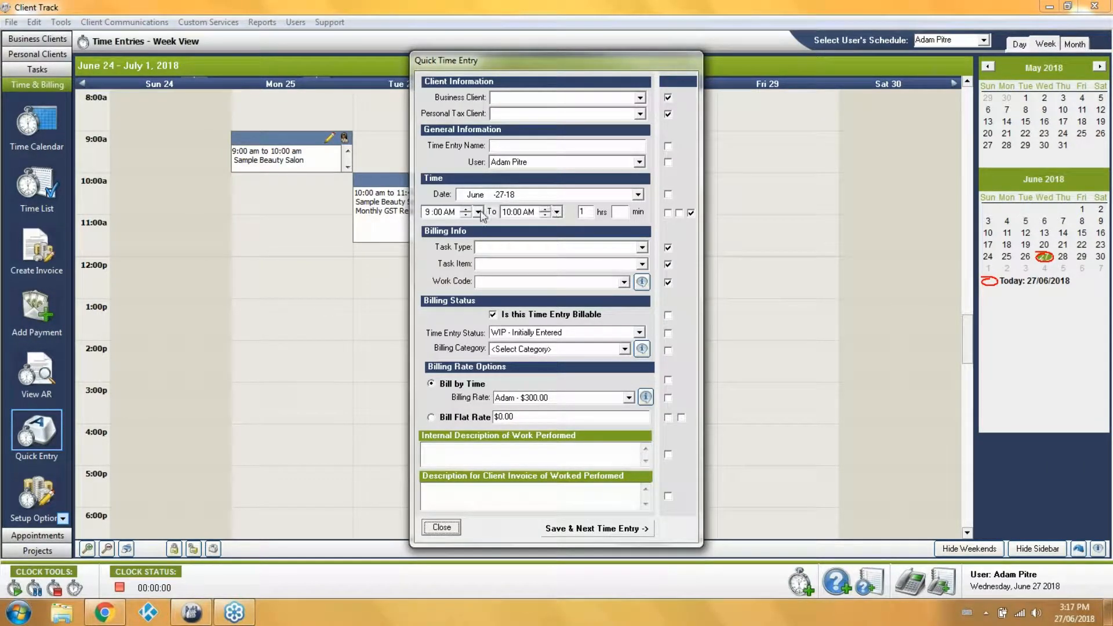
pyautogui.click(641, 97)
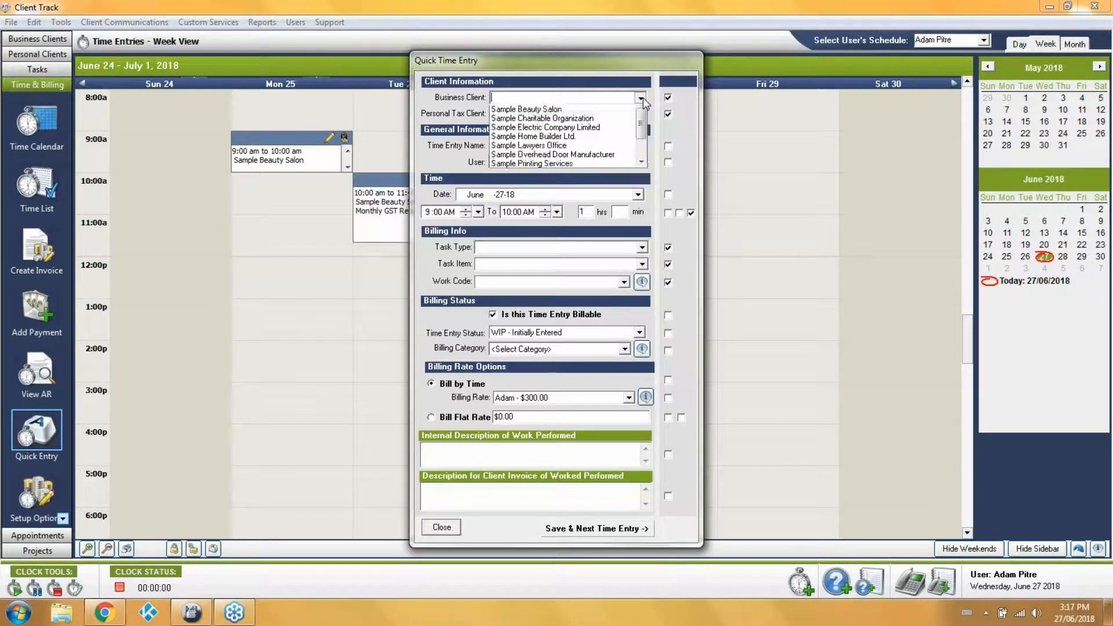
pyautogui.click(593, 133)
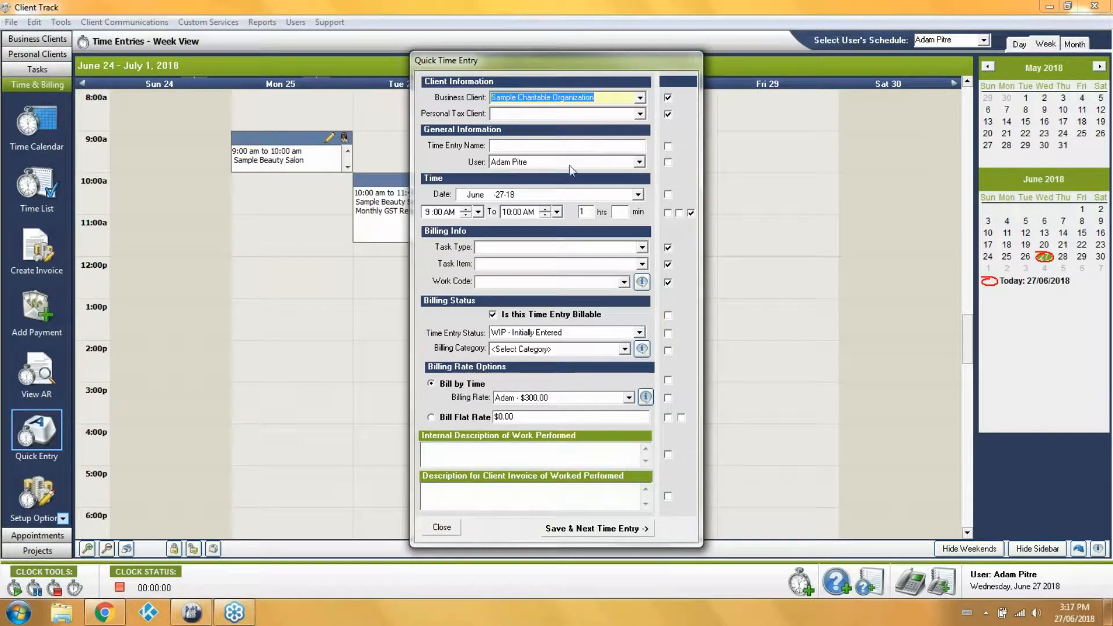
pyautogui.click(630, 251)
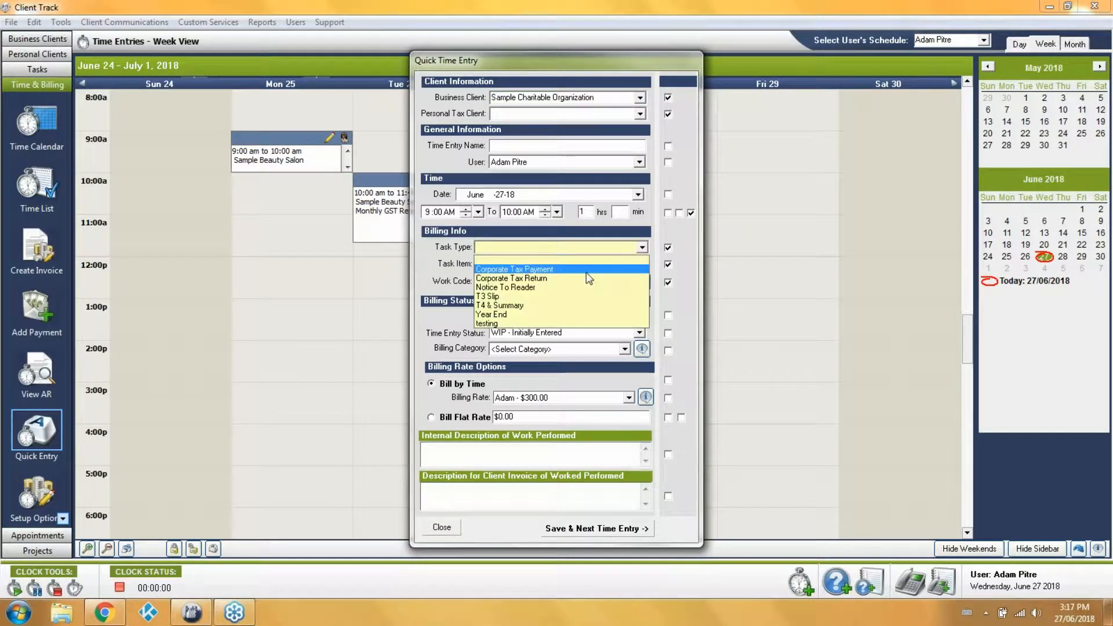
pyautogui.click(633, 266)
pyautogui.click(643, 264)
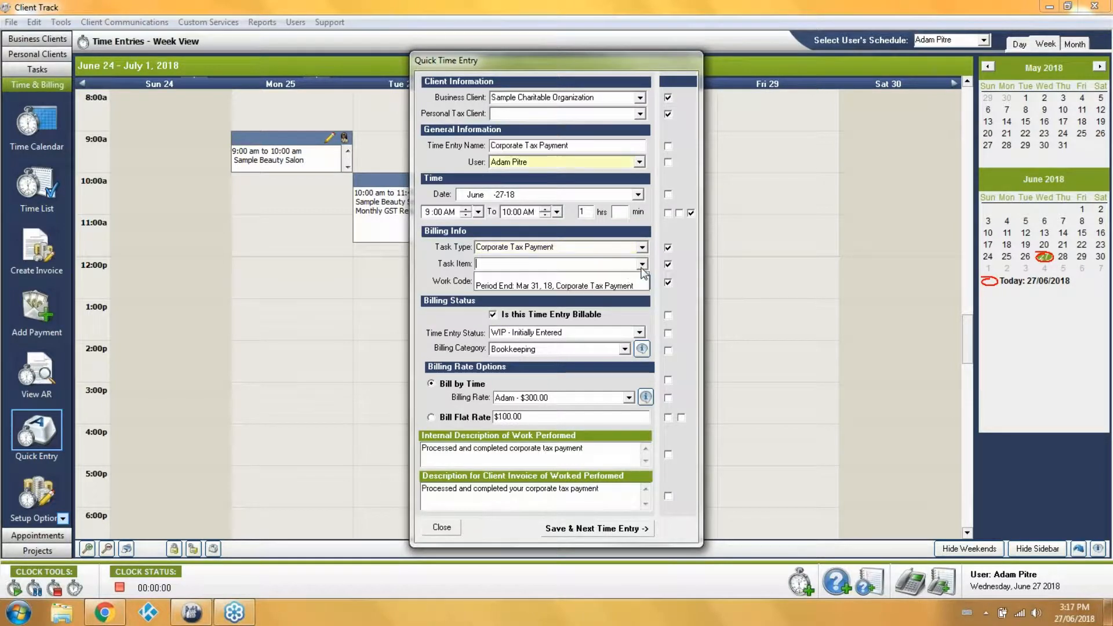
pyautogui.click(590, 285)
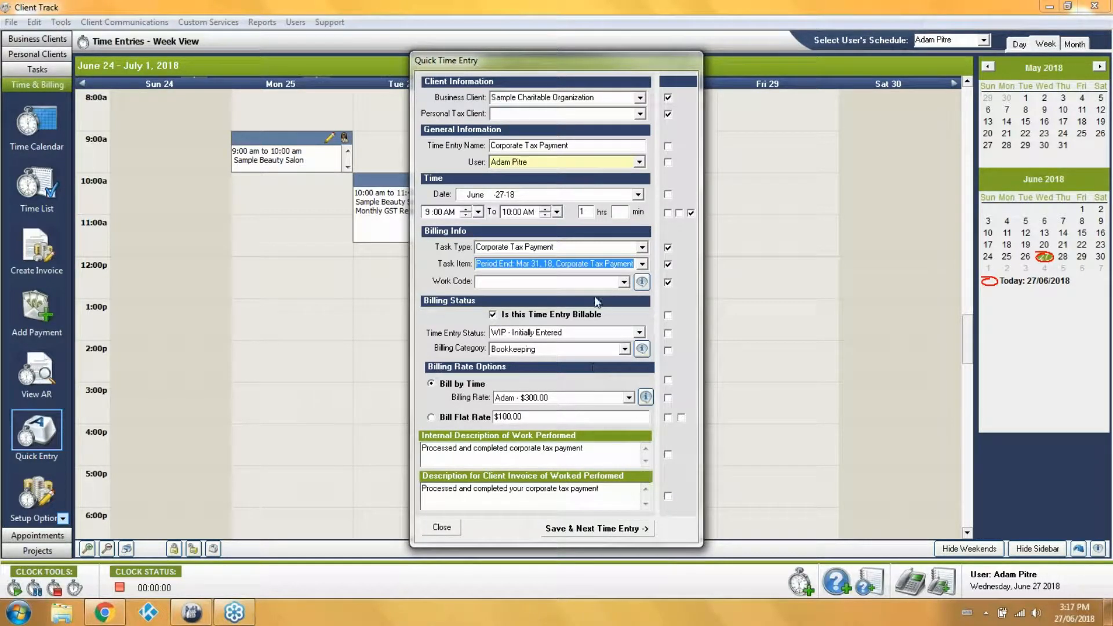
# Step: Check the boxes beside Time Entry Name and both work descriptions, save the quick entry, and discard the blank one that follows
pyautogui.click(669, 148)
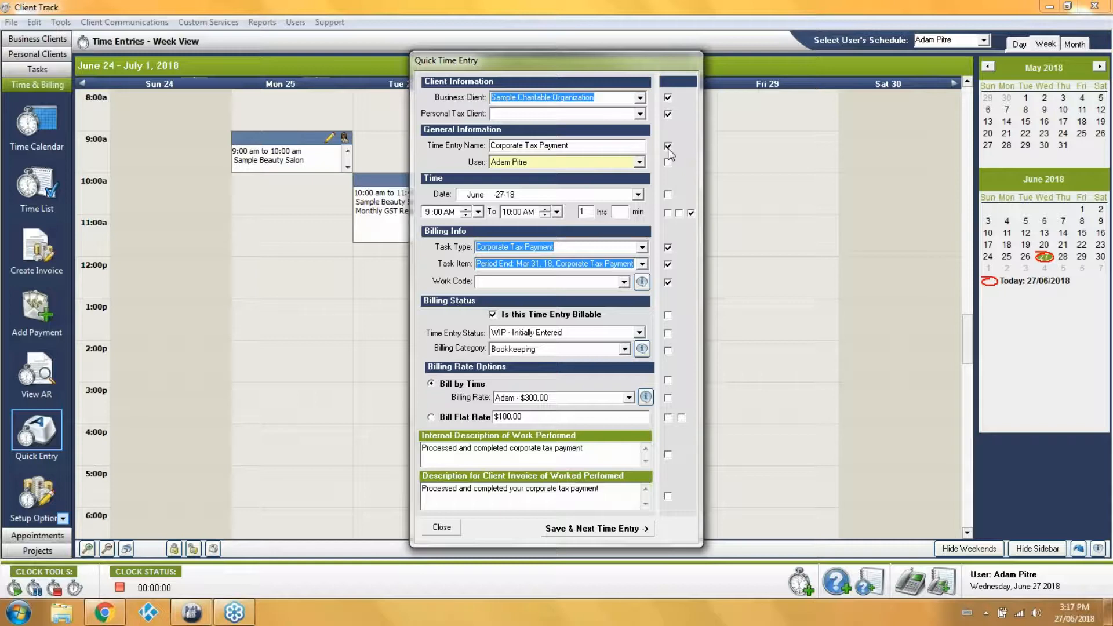
pyautogui.click(669, 454)
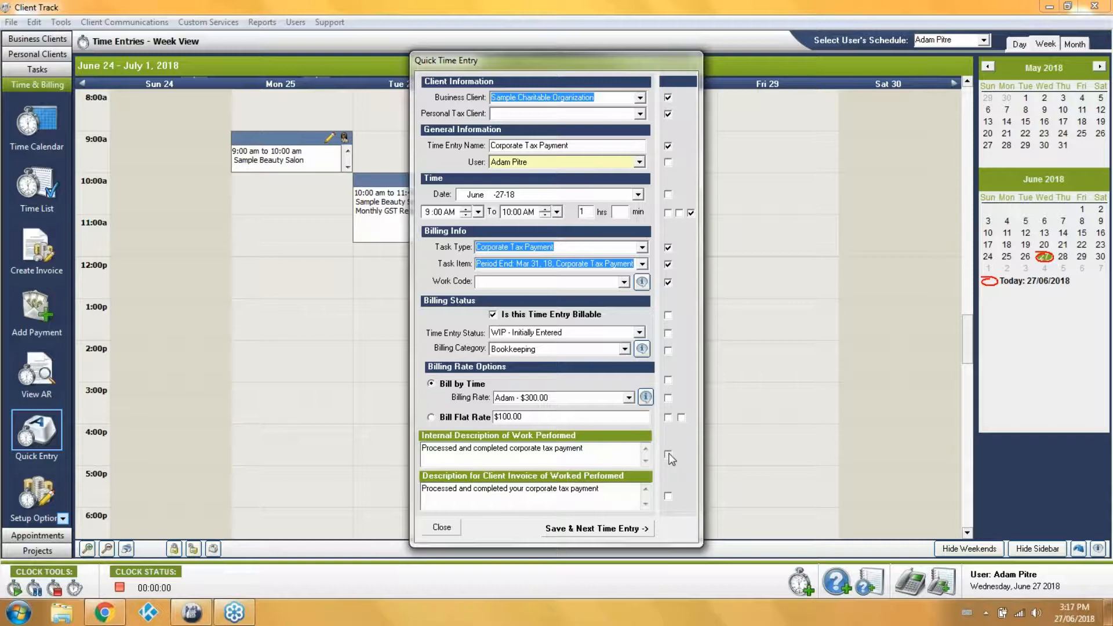
pyautogui.click(668, 497)
pyautogui.click(576, 530)
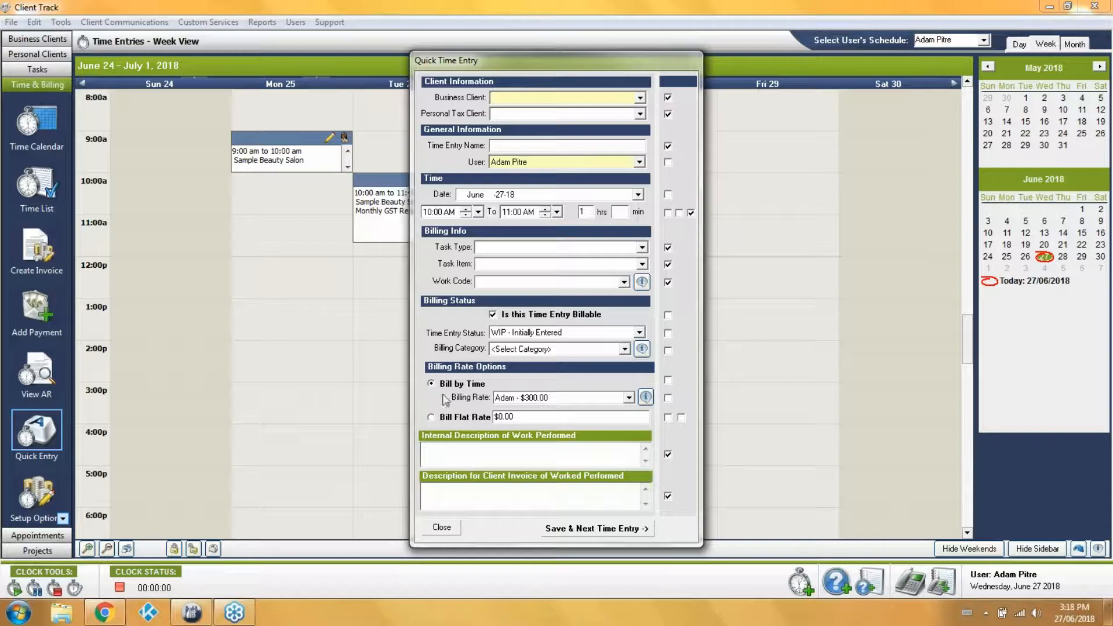
pyautogui.click(442, 527)
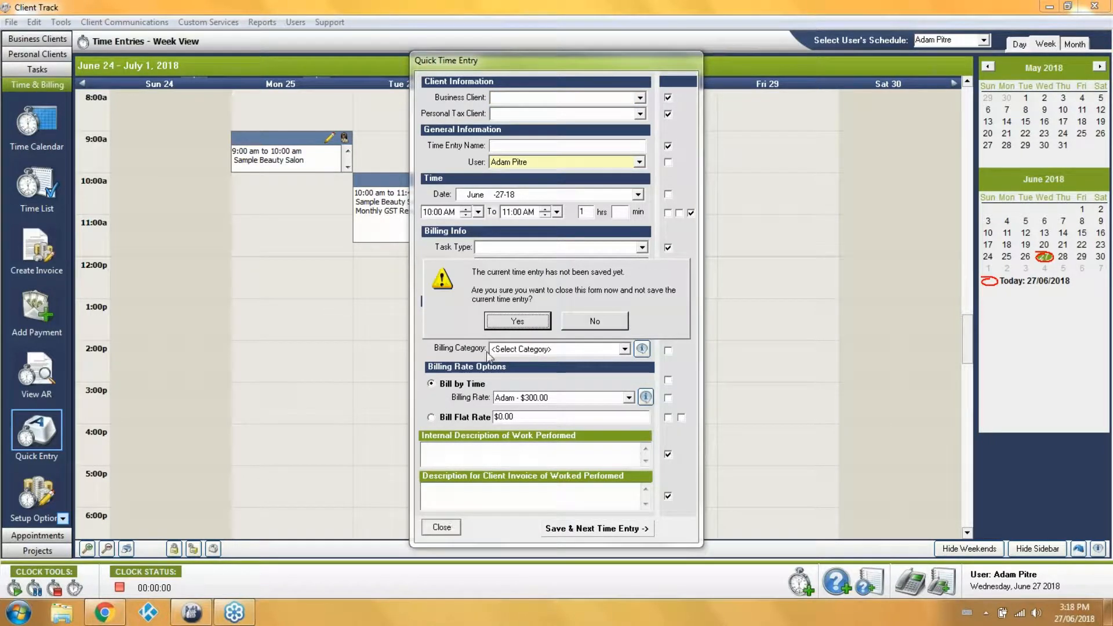
pyautogui.click(517, 321)
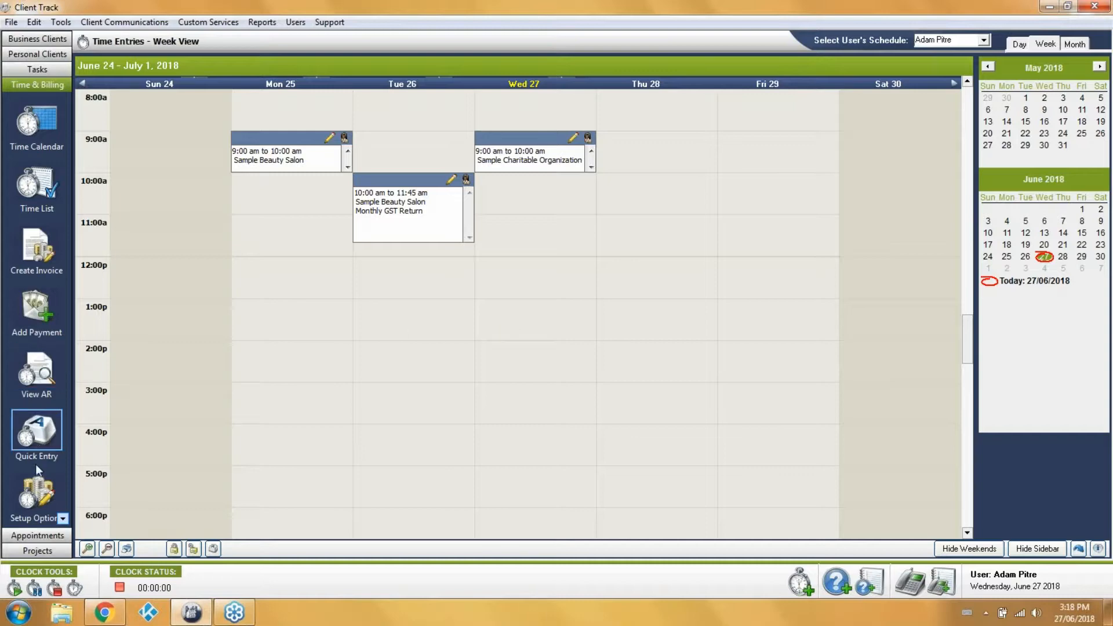
# Step: Set the quick time entry data form type to Horizontal in the general billing options
pyautogui.click(36, 493)
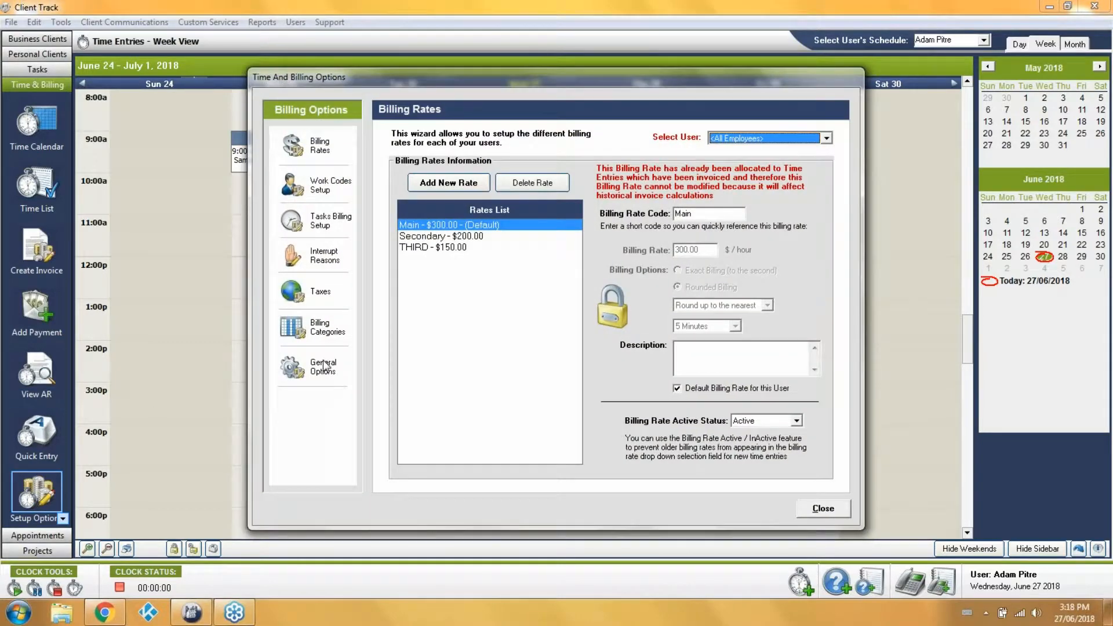
pyautogui.click(324, 366)
pyautogui.click(649, 426)
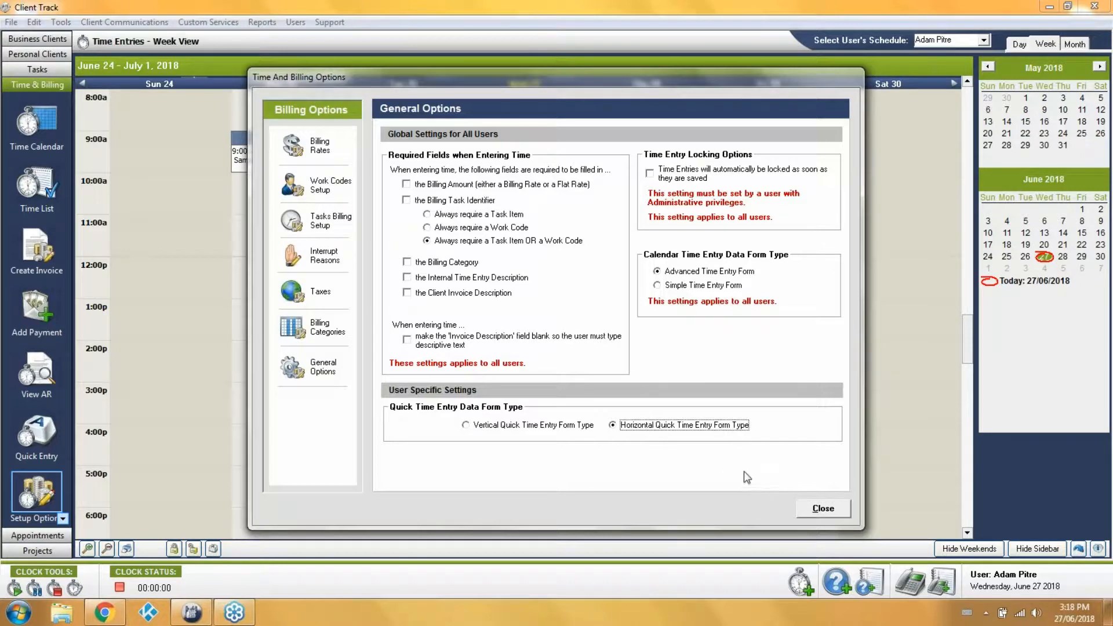
pyautogui.click(803, 509)
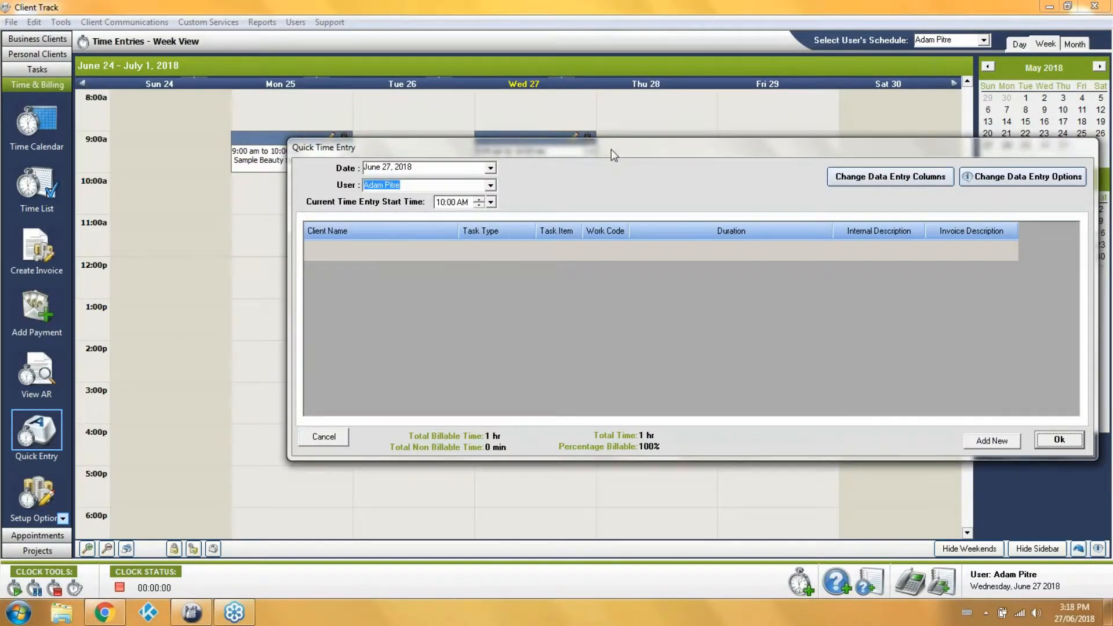
# Step: Examine the horizontal quick time entry form and its client choices, and cancel it without adding an entry
pyautogui.moveTo(610, 149); pyautogui.dragTo(396, 180)
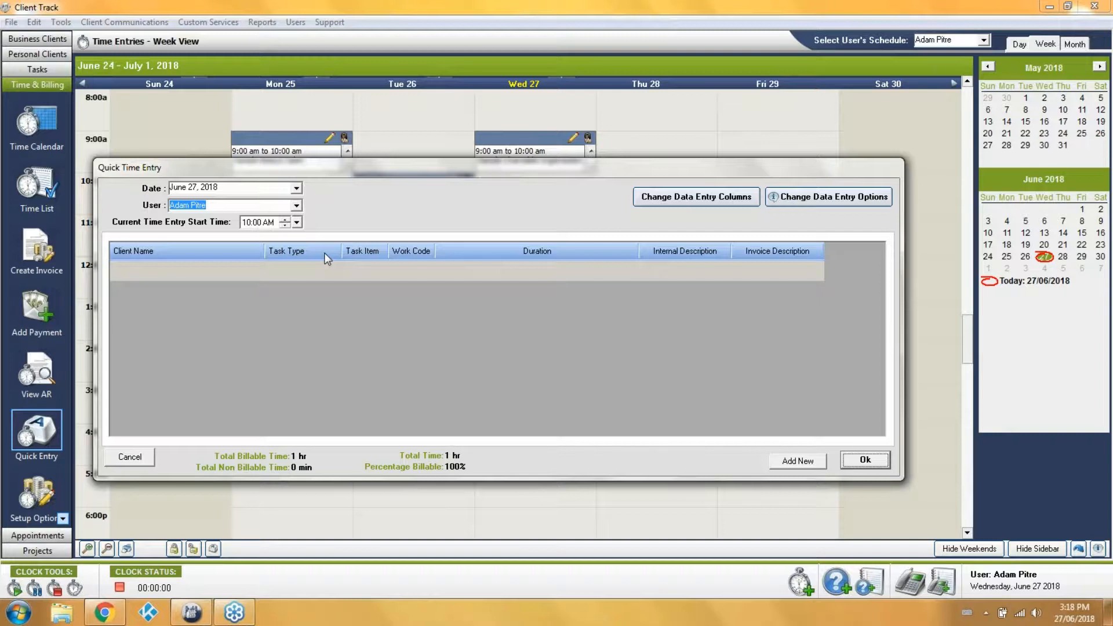
pyautogui.click(207, 280)
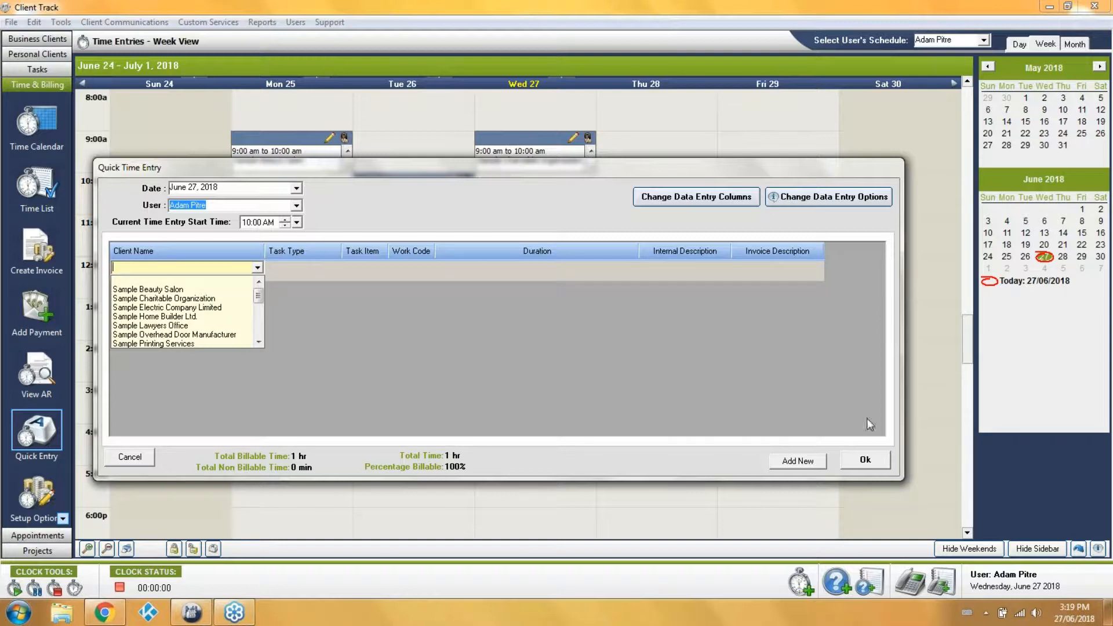
pyautogui.click(120, 456)
pyautogui.click(151, 457)
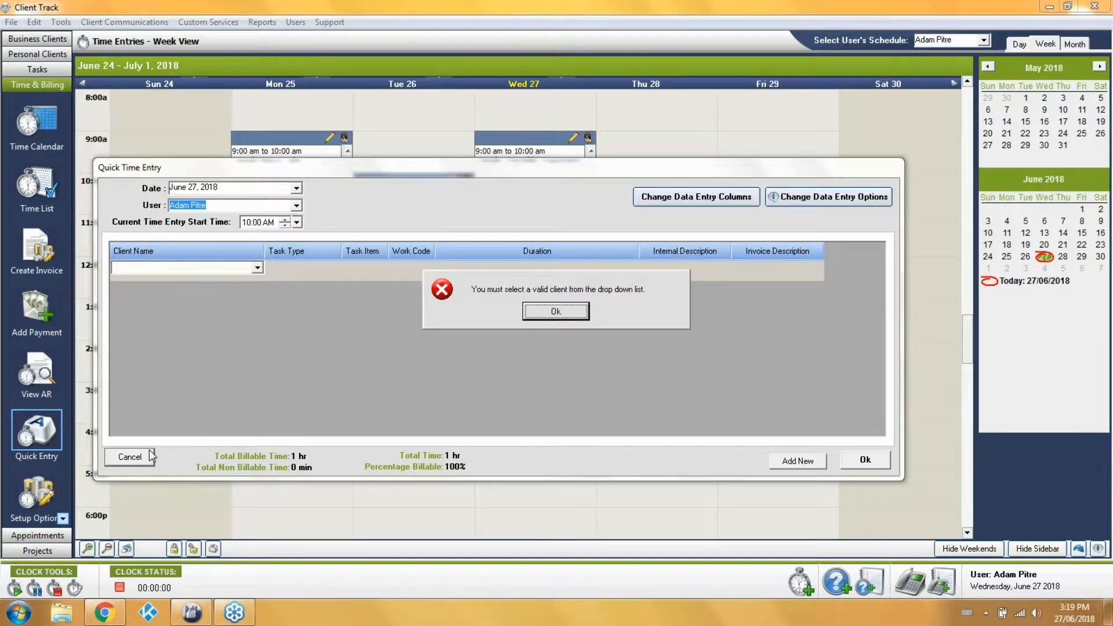
pyautogui.click(535, 316)
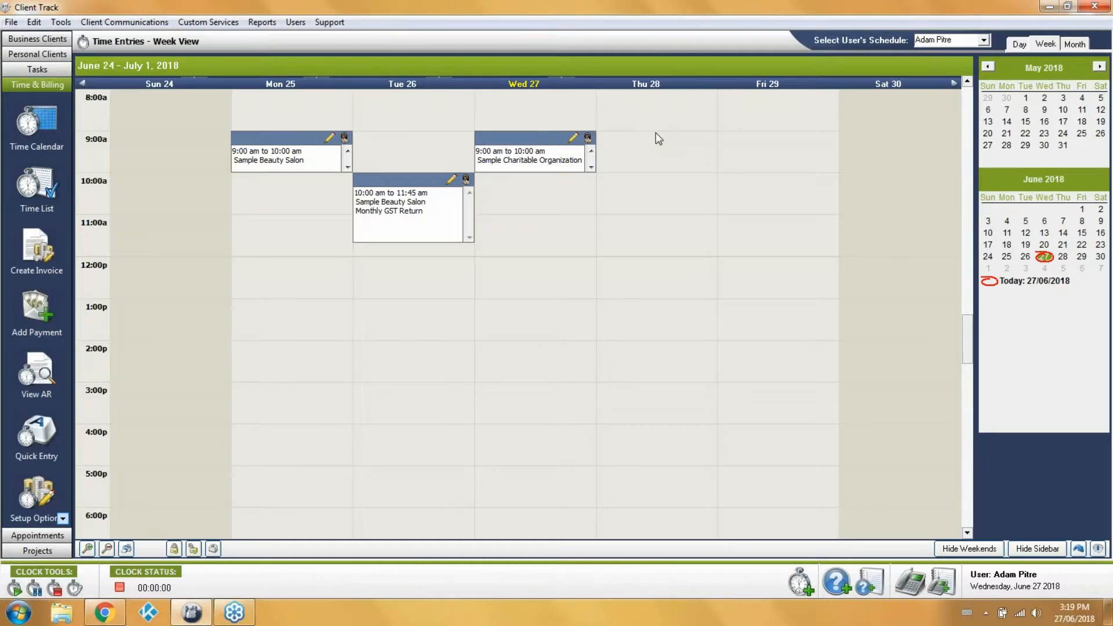
# Step: Switch the quick time entry data form type back to Vertical in the general billing options
pyautogui.click(41, 502)
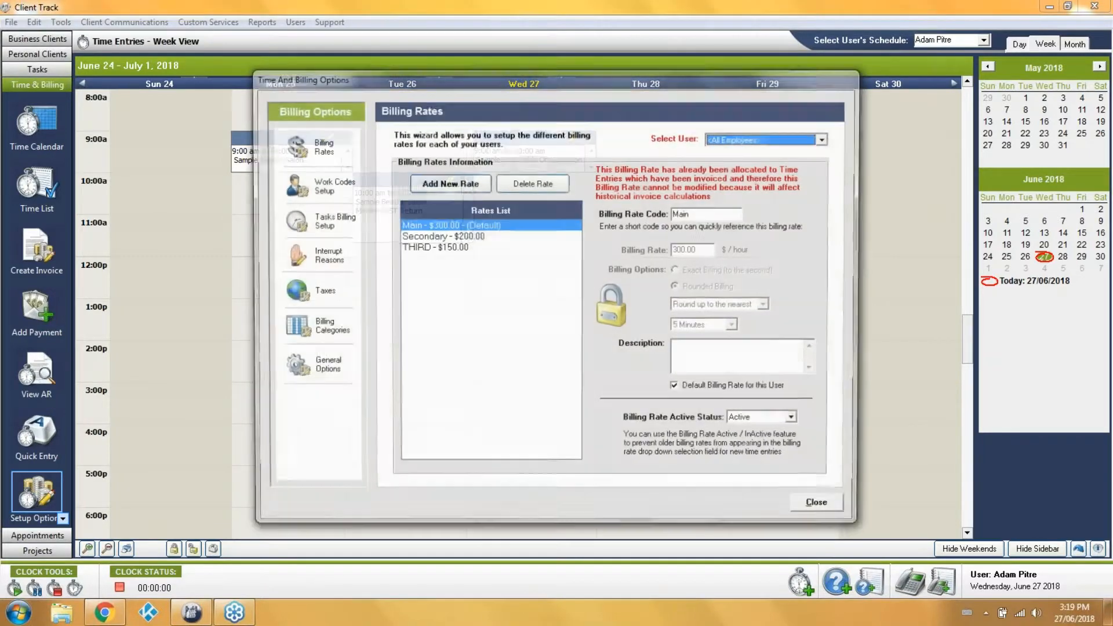
pyautogui.click(323, 373)
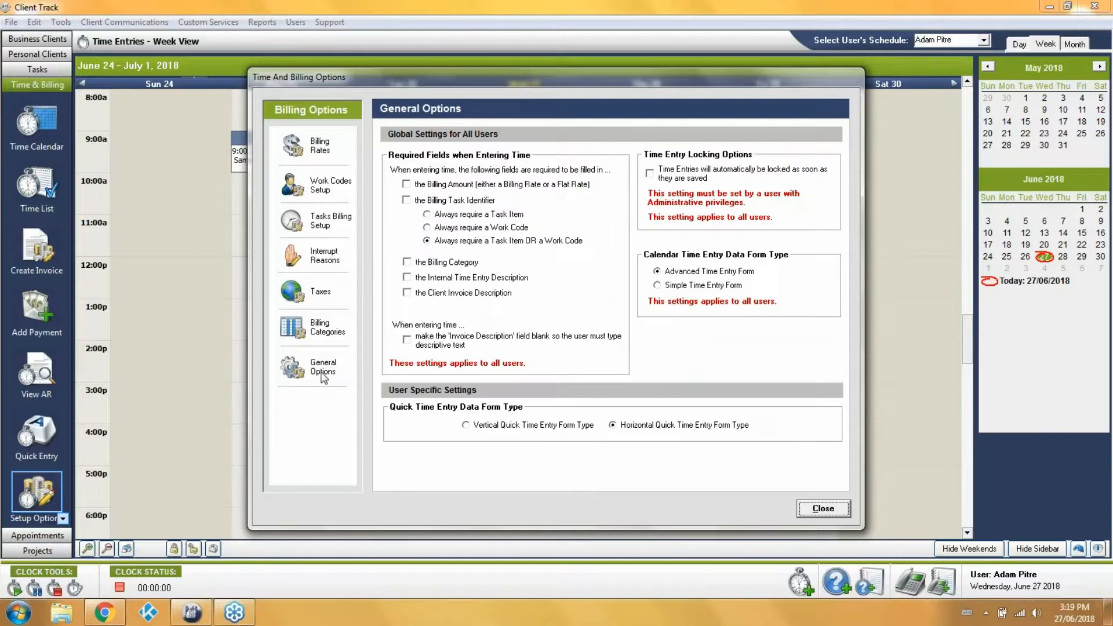
pyautogui.click(478, 427)
pyautogui.click(820, 511)
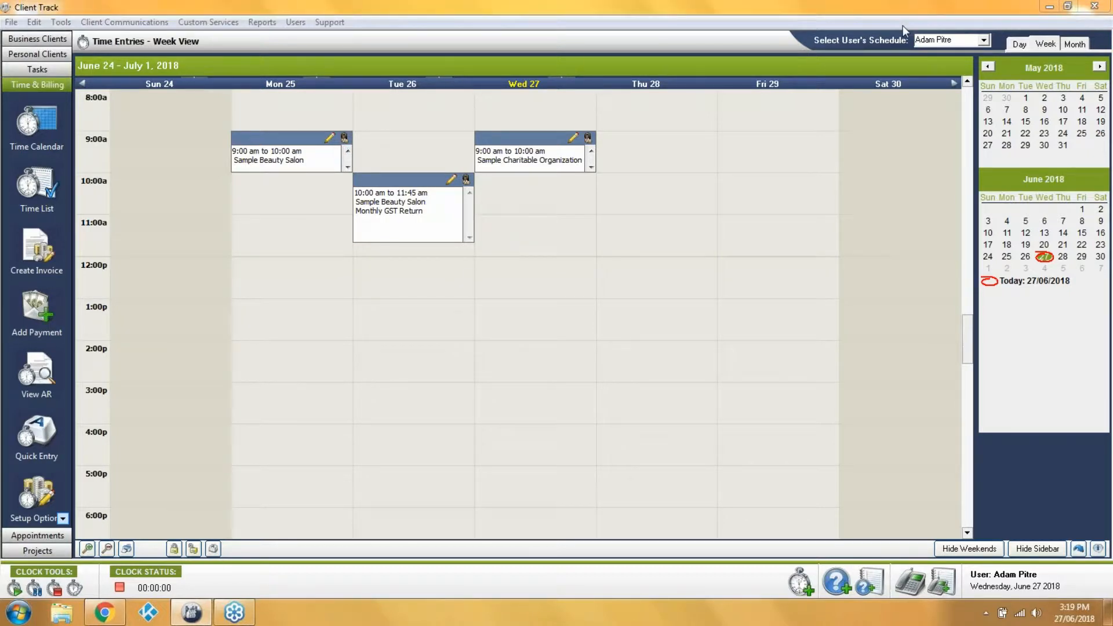
# Step: Look at the time calendar in month view, return to week view, and open the list of time entries
pyautogui.click(1074, 46)
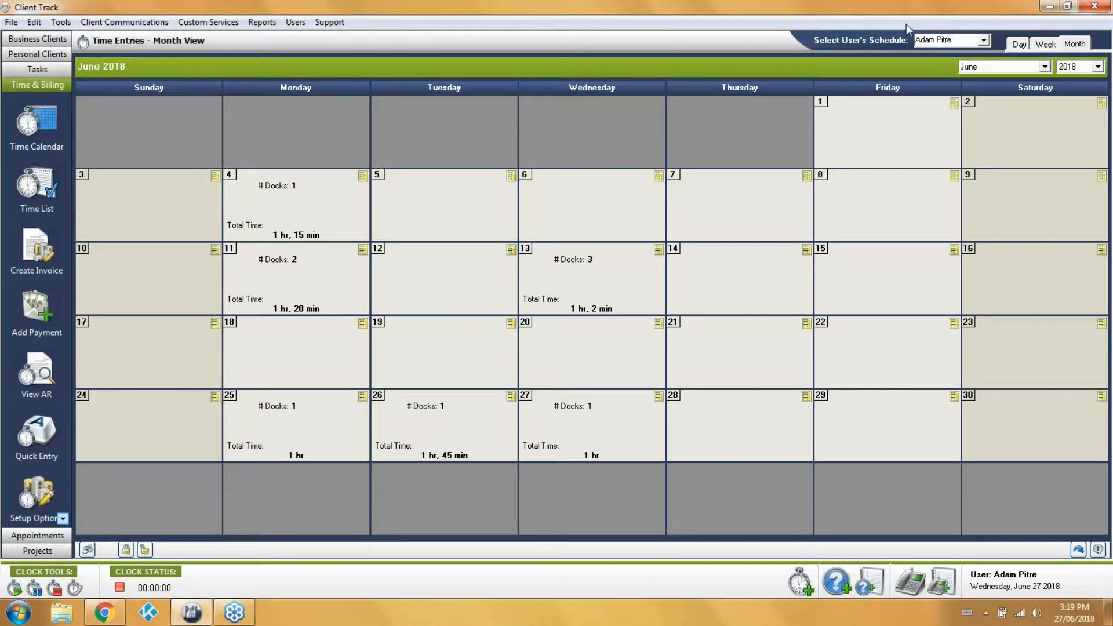
pyautogui.click(1046, 45)
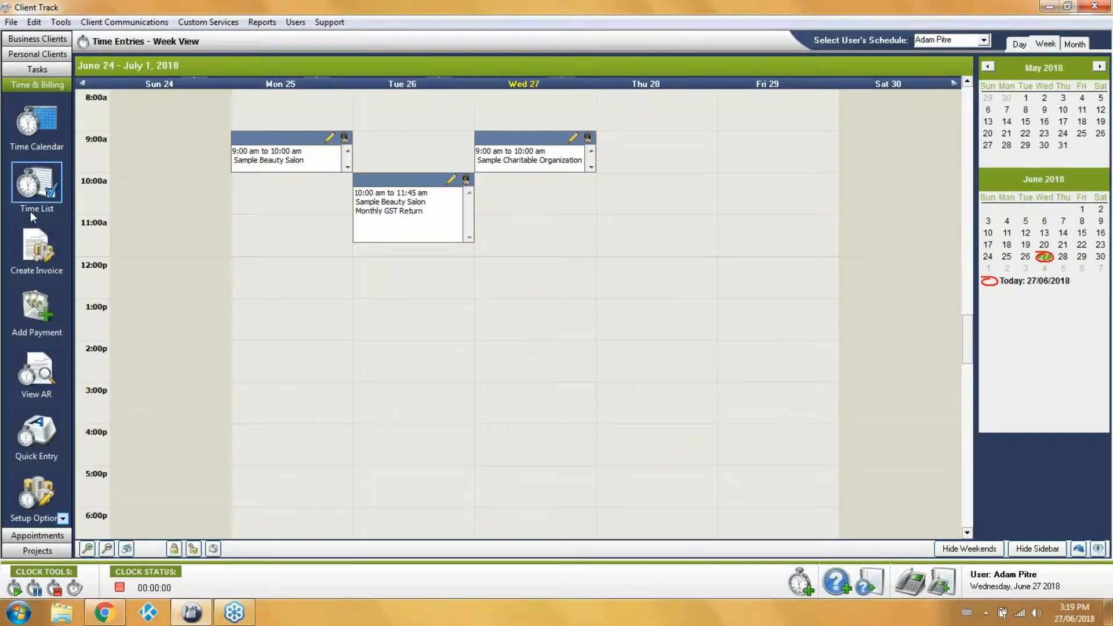
pyautogui.click(34, 191)
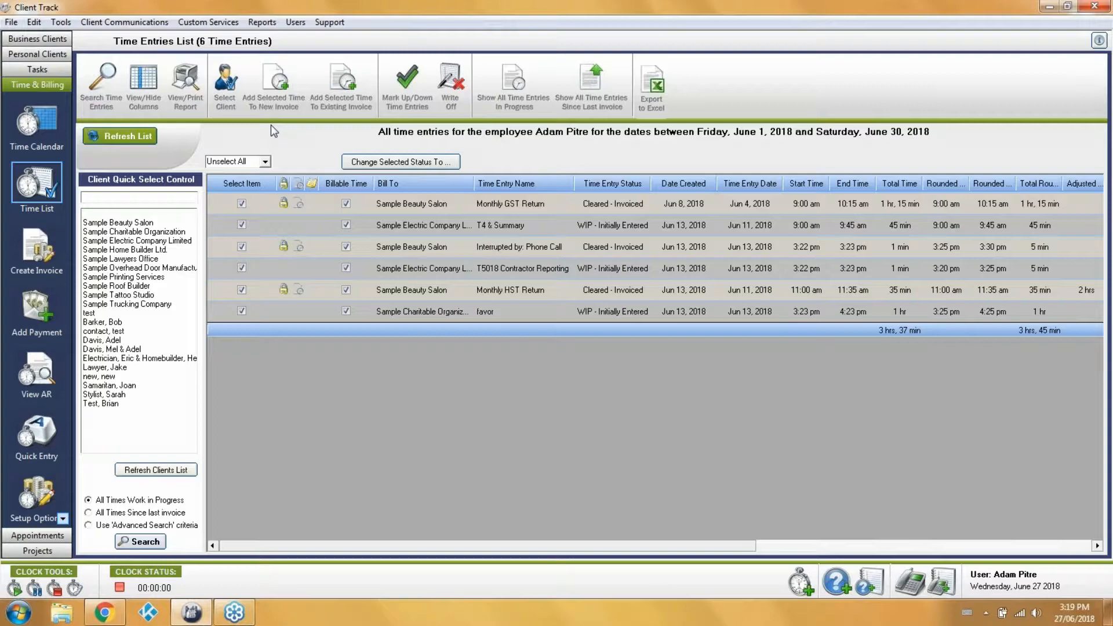
# Step: Begin an advanced time entry search with Search by Employee enabled for the current user
pyautogui.click(108, 74)
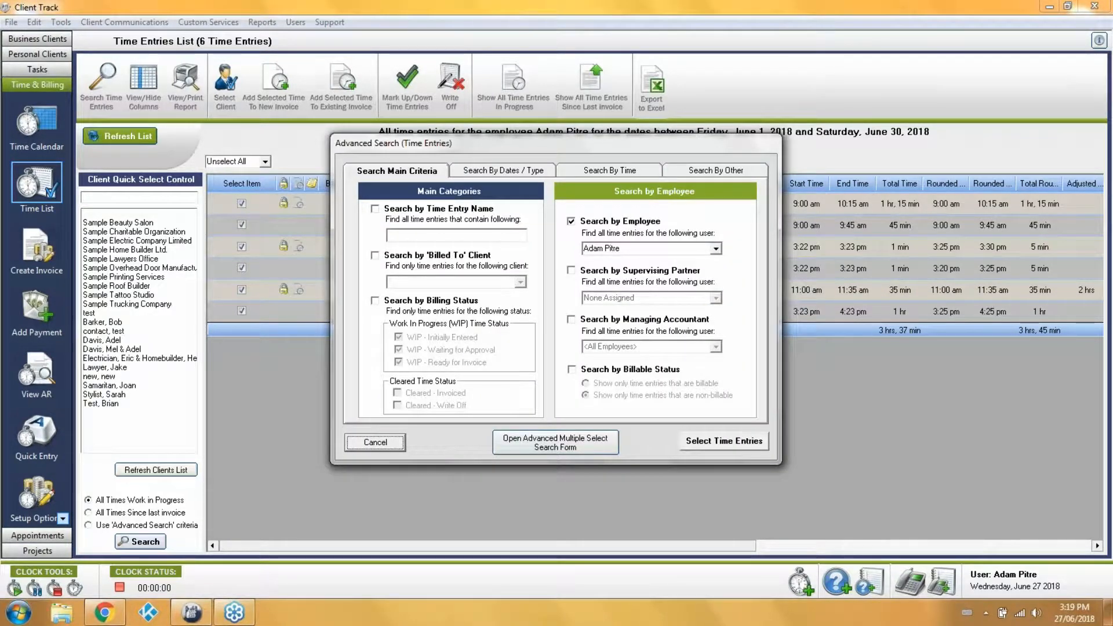
pyautogui.click(583, 225)
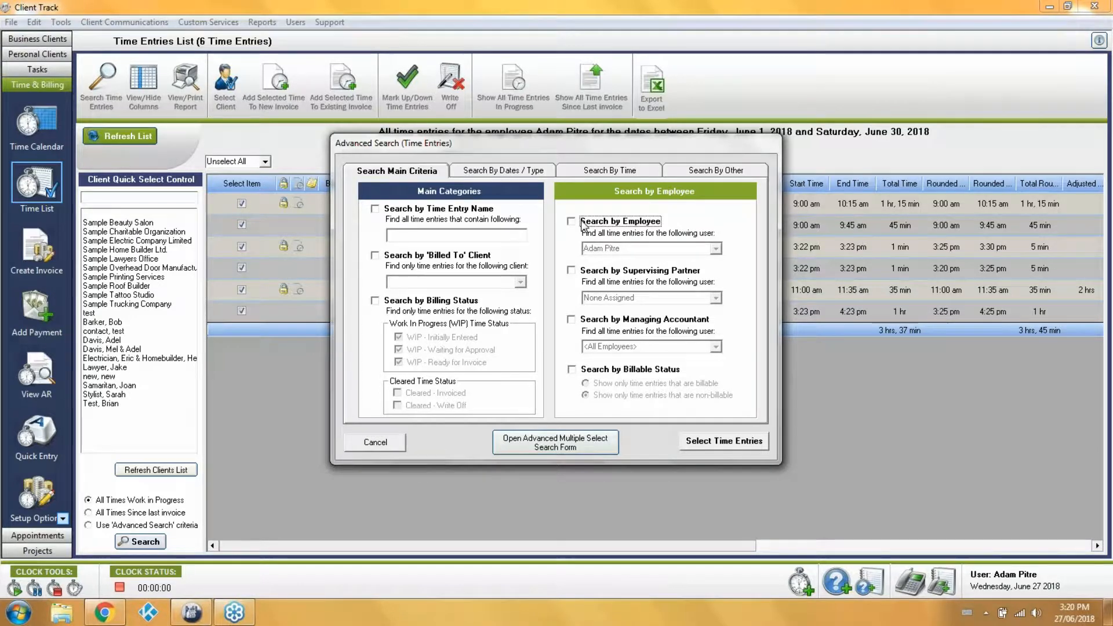
pyautogui.click(583, 225)
pyautogui.click(716, 249)
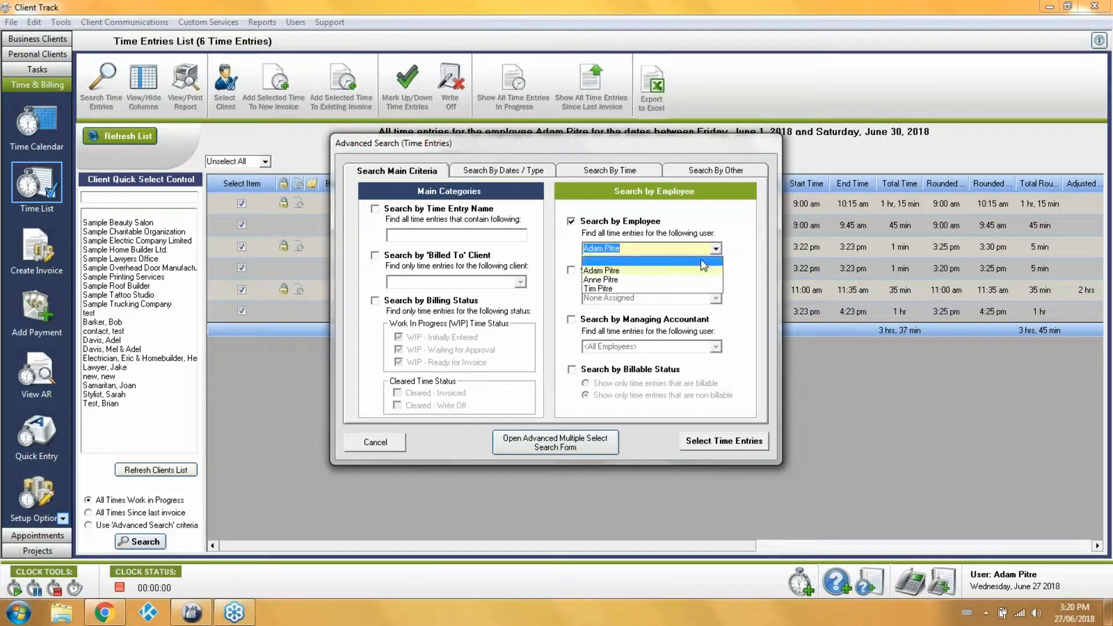
pyautogui.click(697, 274)
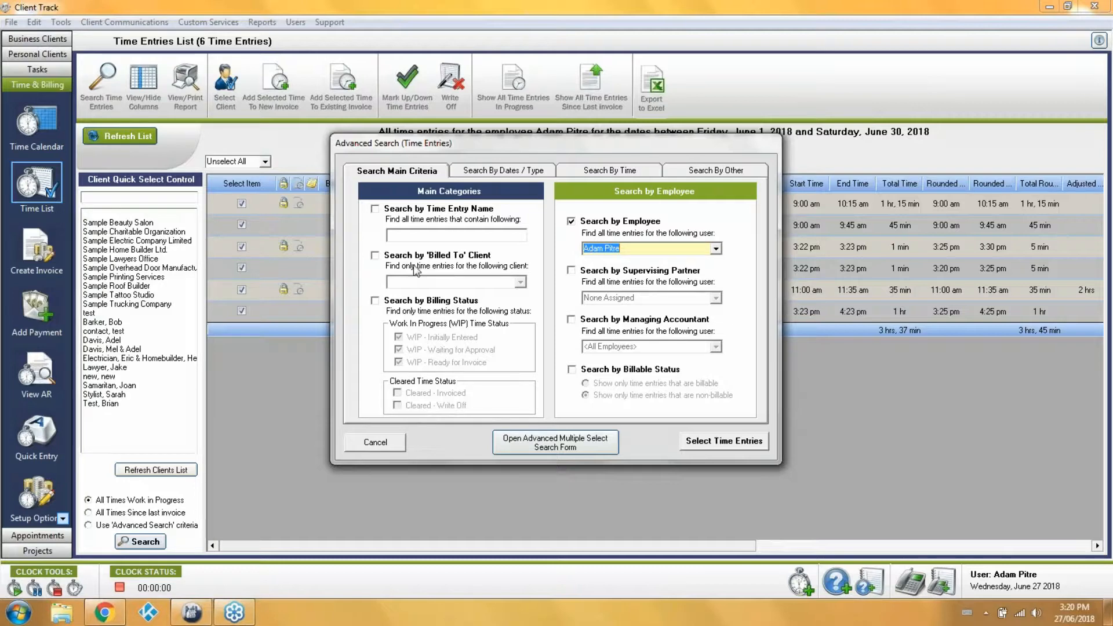
# Step: Set the start of the search's time entry date range to December 1, 2017 and run the search
pyautogui.click(510, 172)
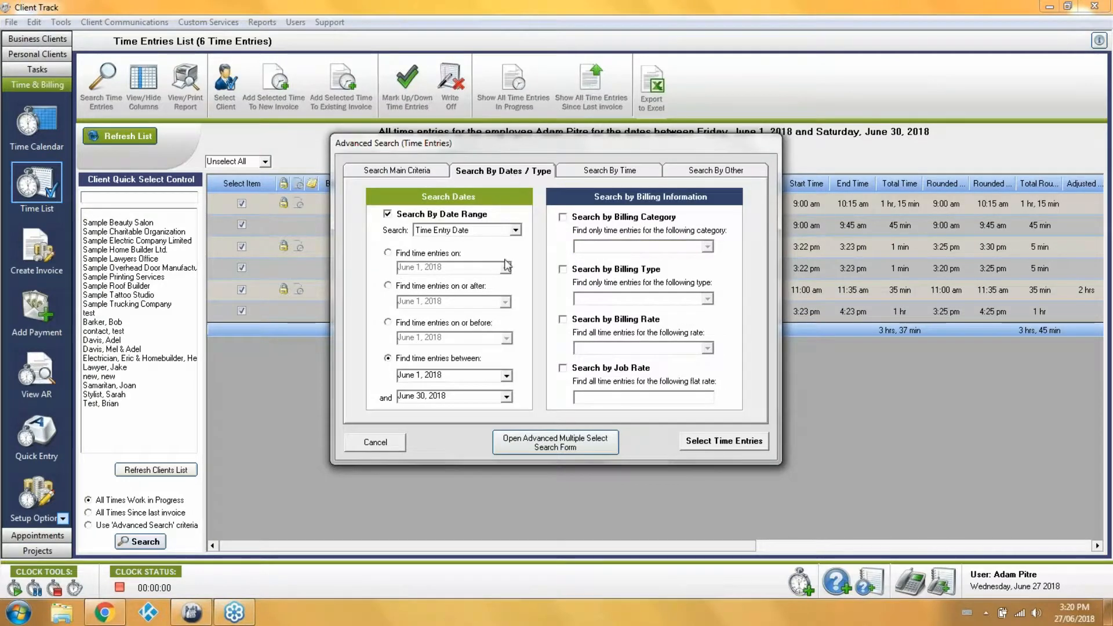
pyautogui.click(506, 375)
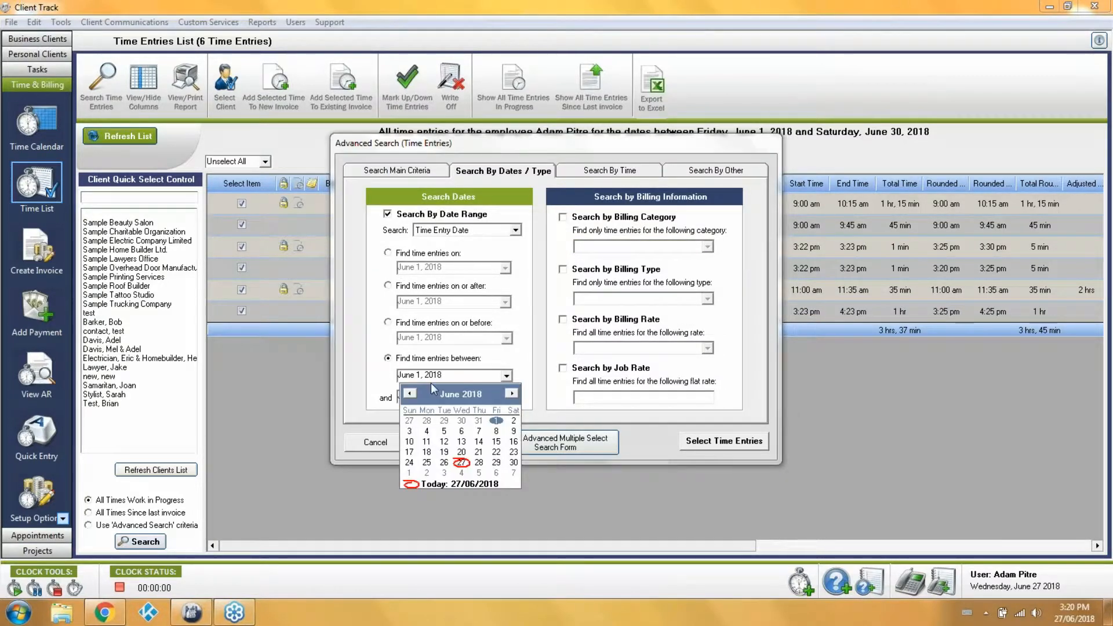
pyautogui.click(409, 395)
pyautogui.click(409, 395)
pyautogui.click(409, 394)
pyautogui.click(410, 395)
pyautogui.click(409, 394)
pyautogui.click(409, 394)
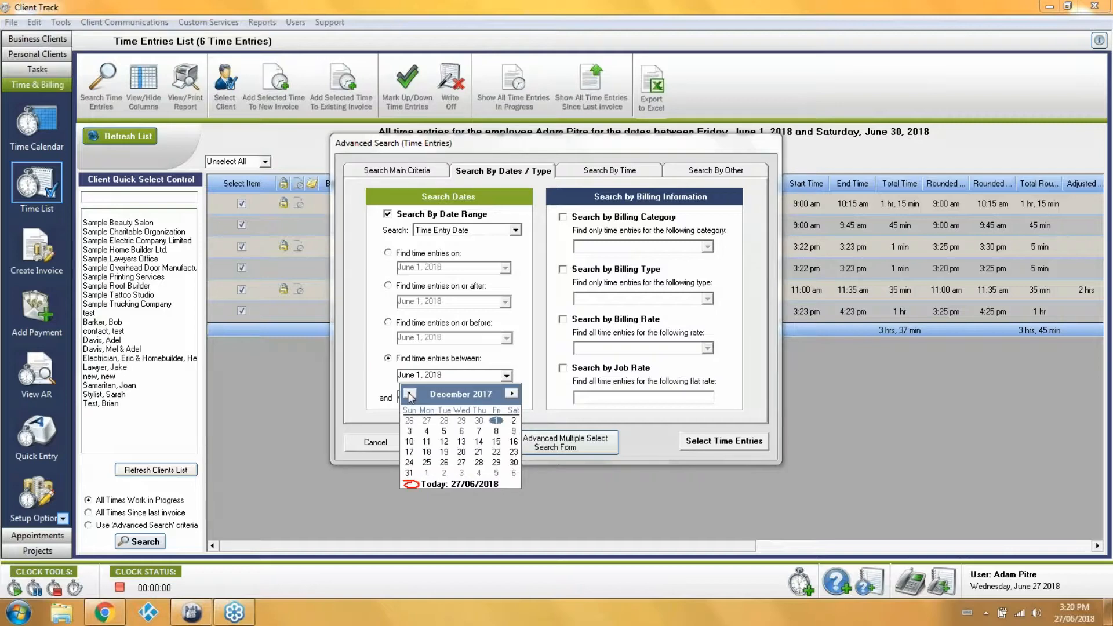
pyautogui.click(496, 420)
pyautogui.click(698, 440)
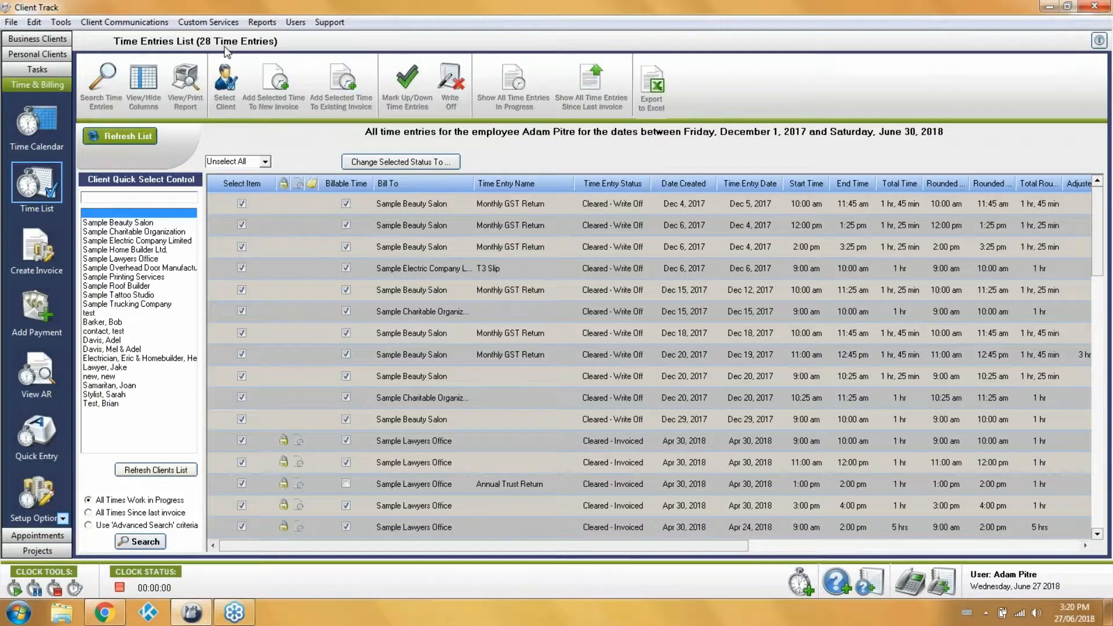
# Step: Show the Real Total Amount, Use Adjusted Amount, Adjusted Amount and Final Total Amount columns in the time entries list, and review the totals
pyautogui.click(1098, 309)
pyautogui.moveTo(1099, 309); pyautogui.dragTo(1109, 524)
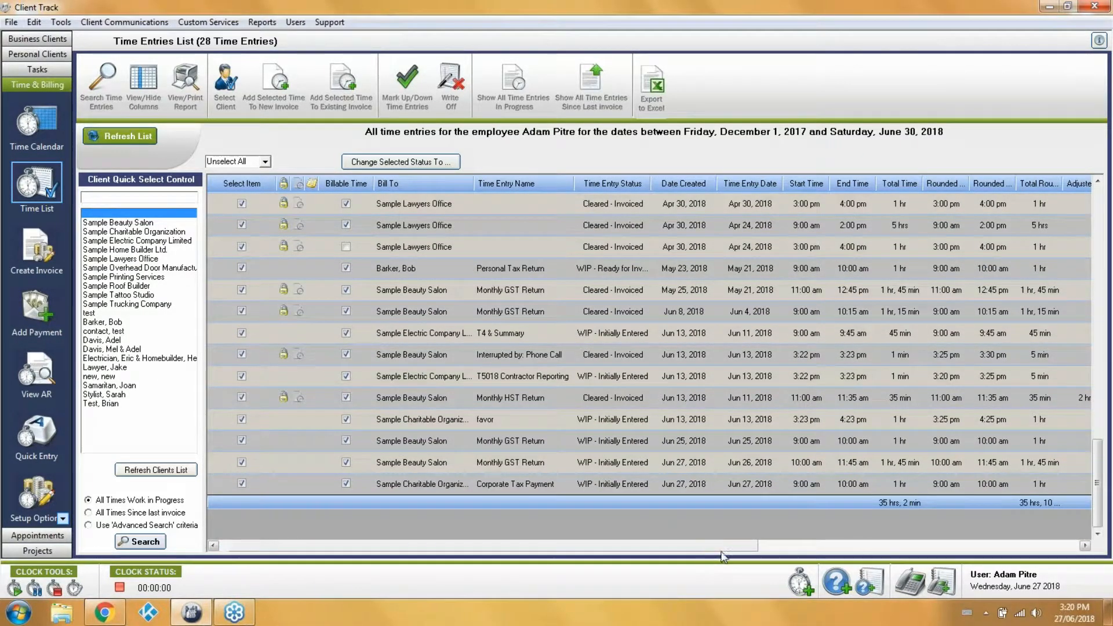
pyautogui.moveTo(718, 546); pyautogui.dragTo(979, 540)
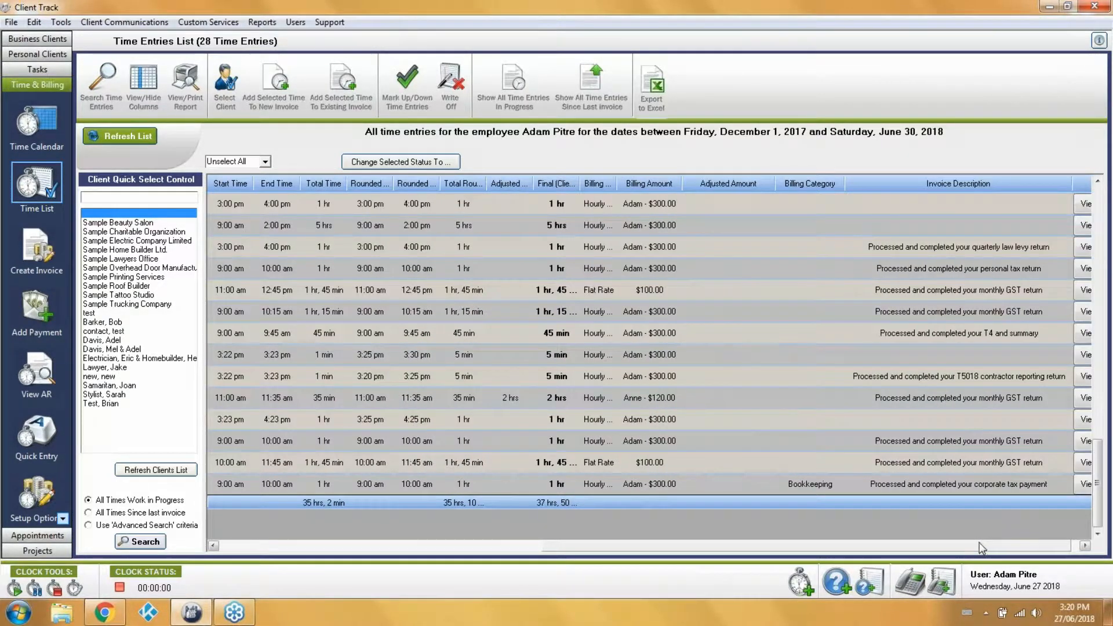
pyautogui.click(144, 79)
pyautogui.click(578, 356)
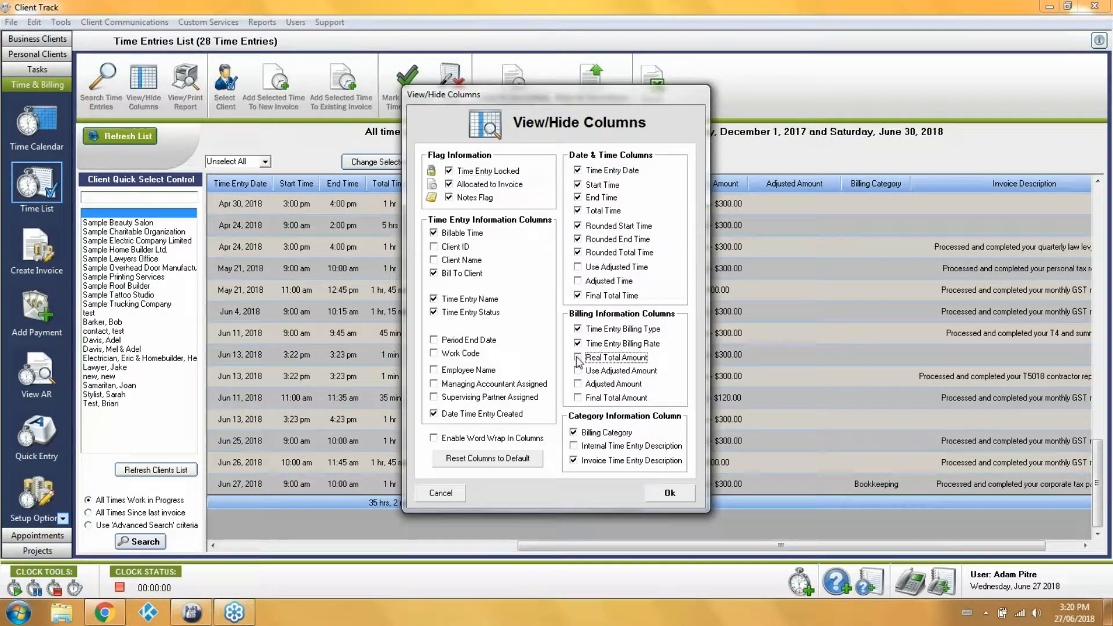
pyautogui.click(578, 370)
pyautogui.click(577, 384)
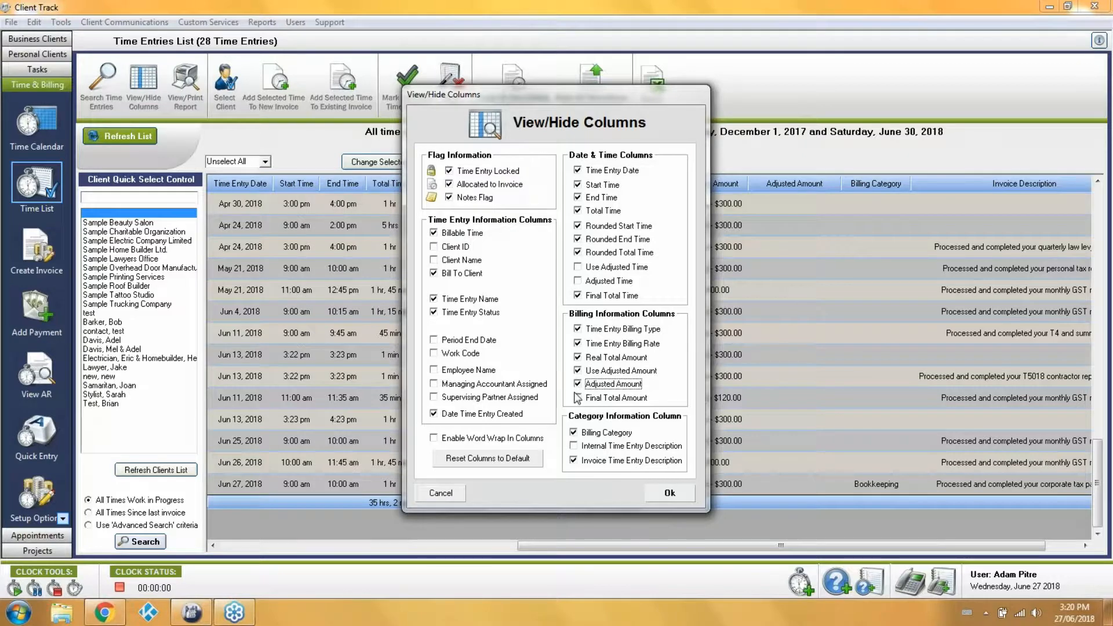
pyautogui.click(578, 398)
pyautogui.click(673, 496)
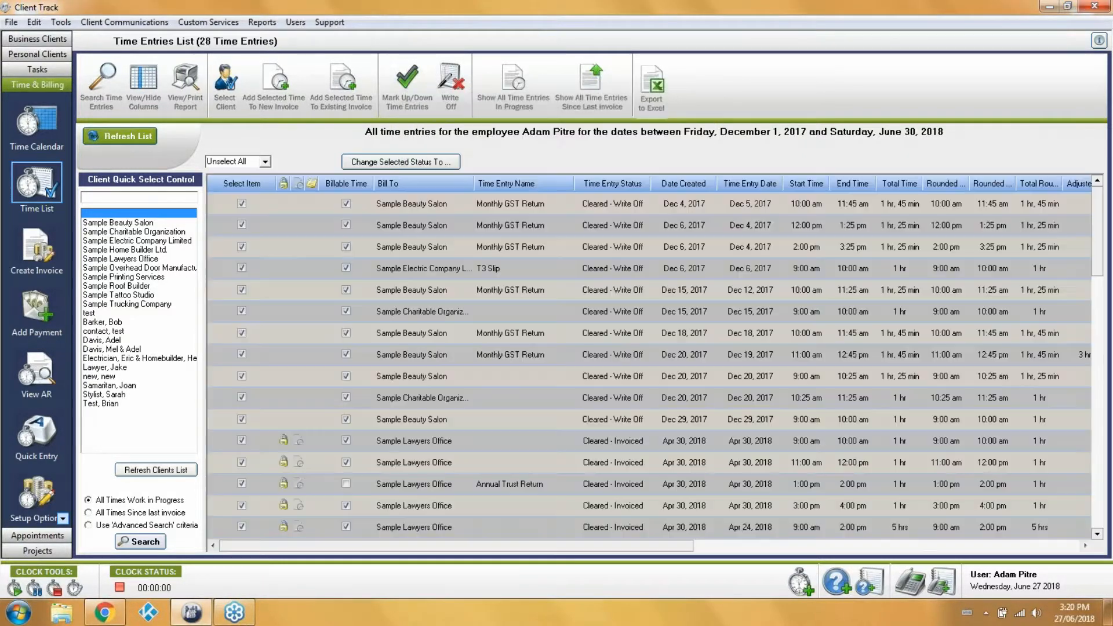
pyautogui.click(1100, 478)
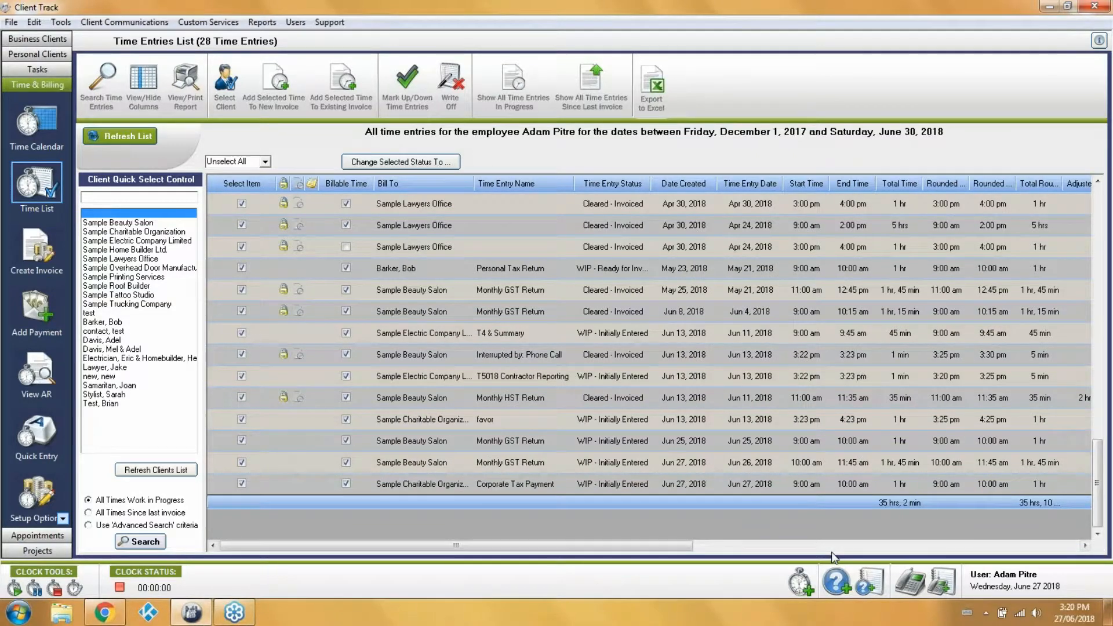
pyautogui.click(832, 550)
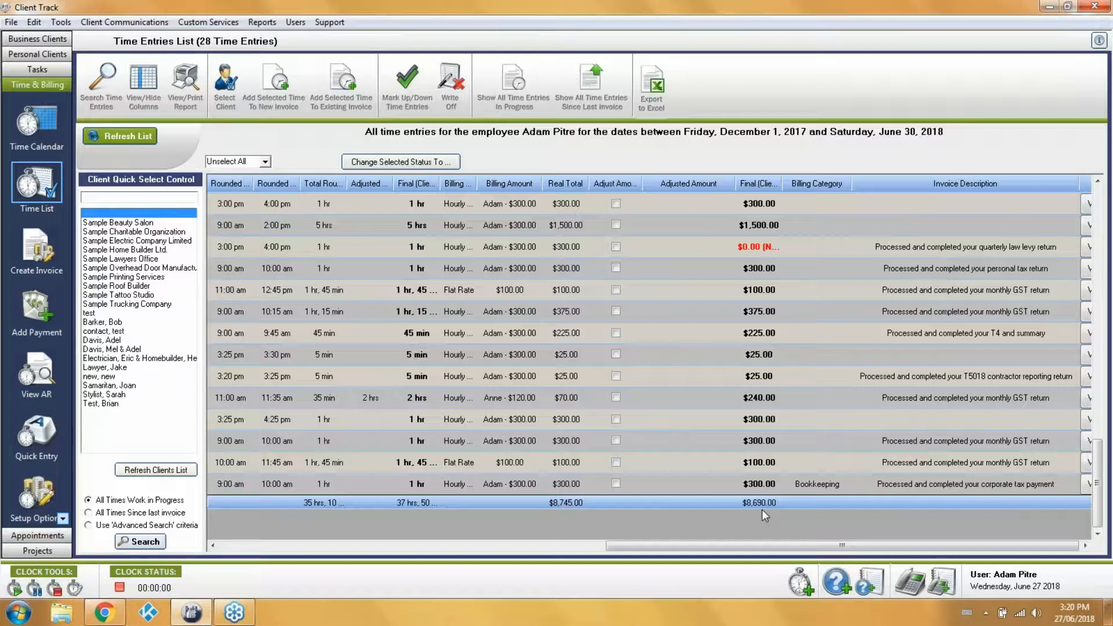
pyautogui.click(416, 546)
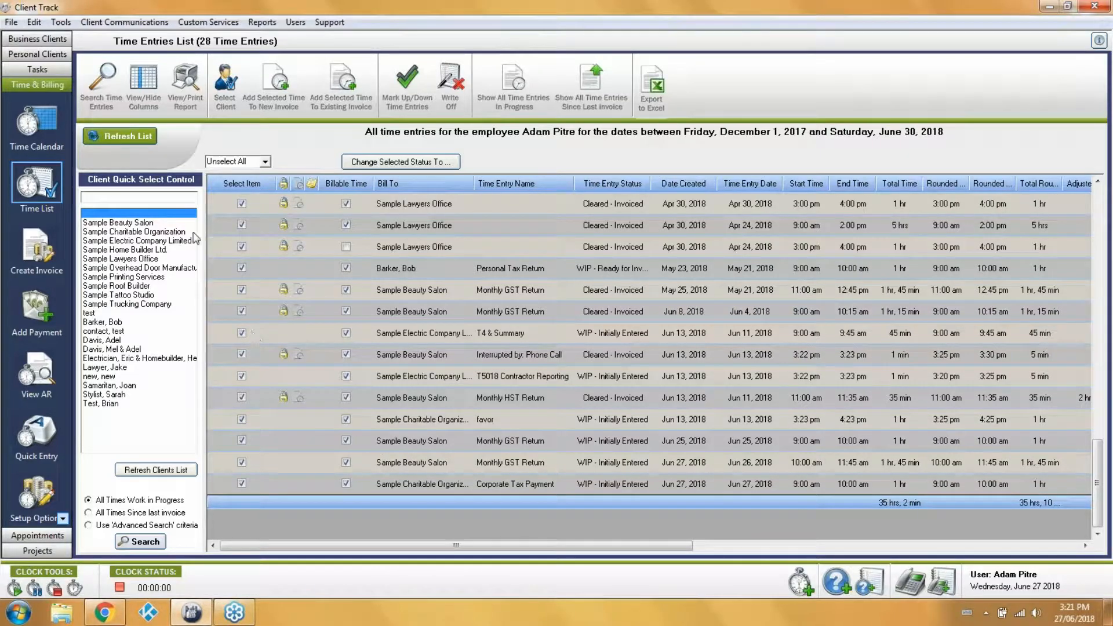
# Step: Search for Sample Beauty Salon's entries in all three WIP statuses, without employee or date range criteria, and review the billing amounts
pyautogui.click(113, 82)
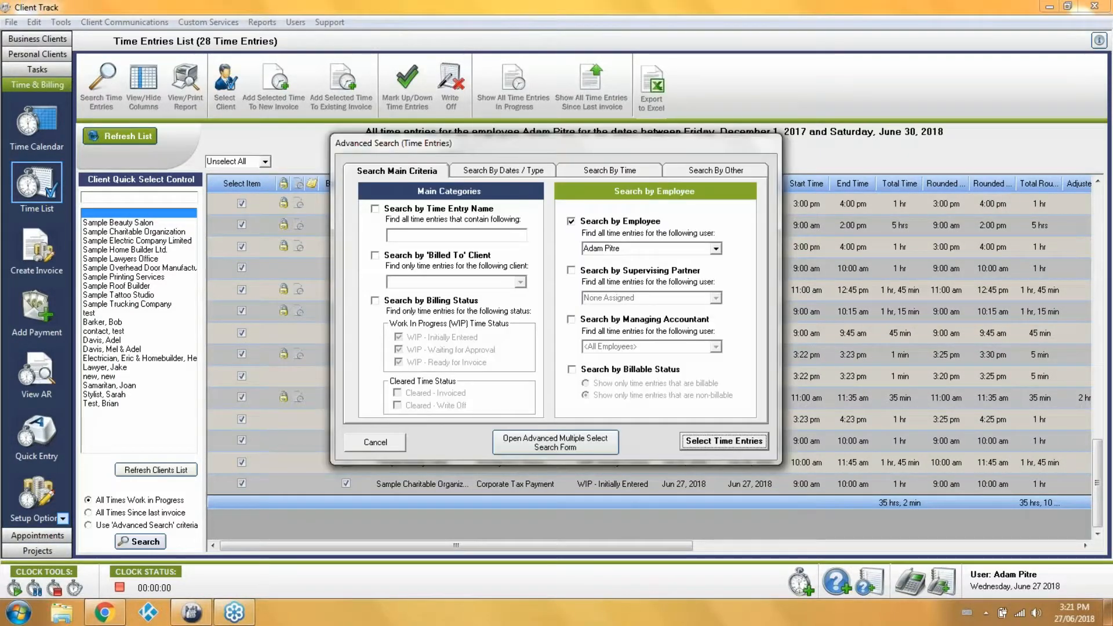
pyautogui.click(572, 221)
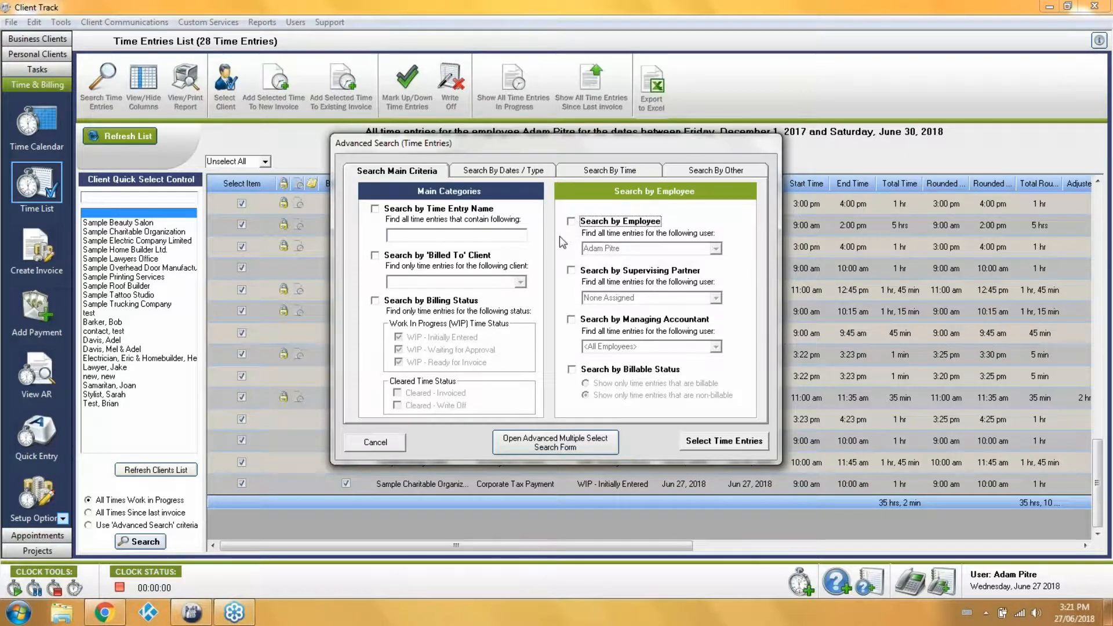
pyautogui.click(436, 257)
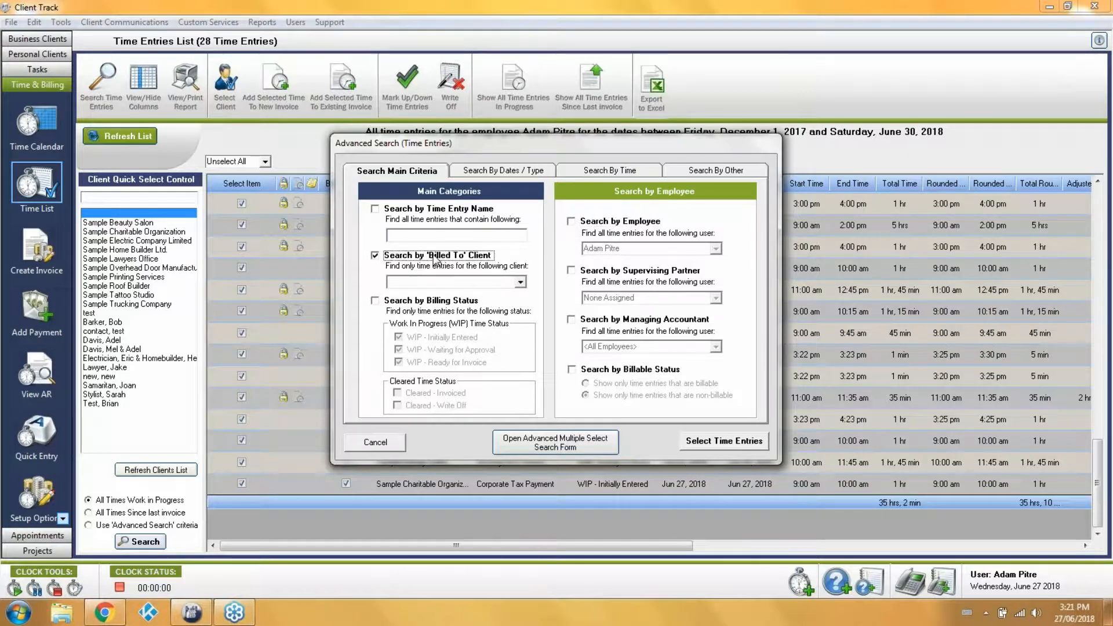
pyautogui.click(520, 282)
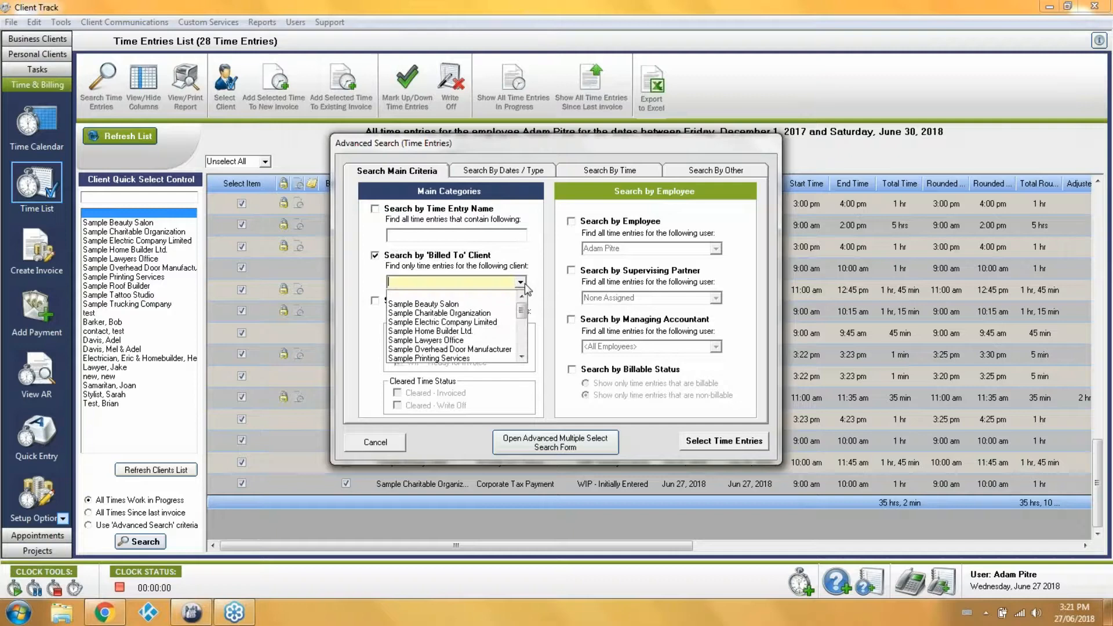
pyautogui.click(487, 306)
pyautogui.click(449, 301)
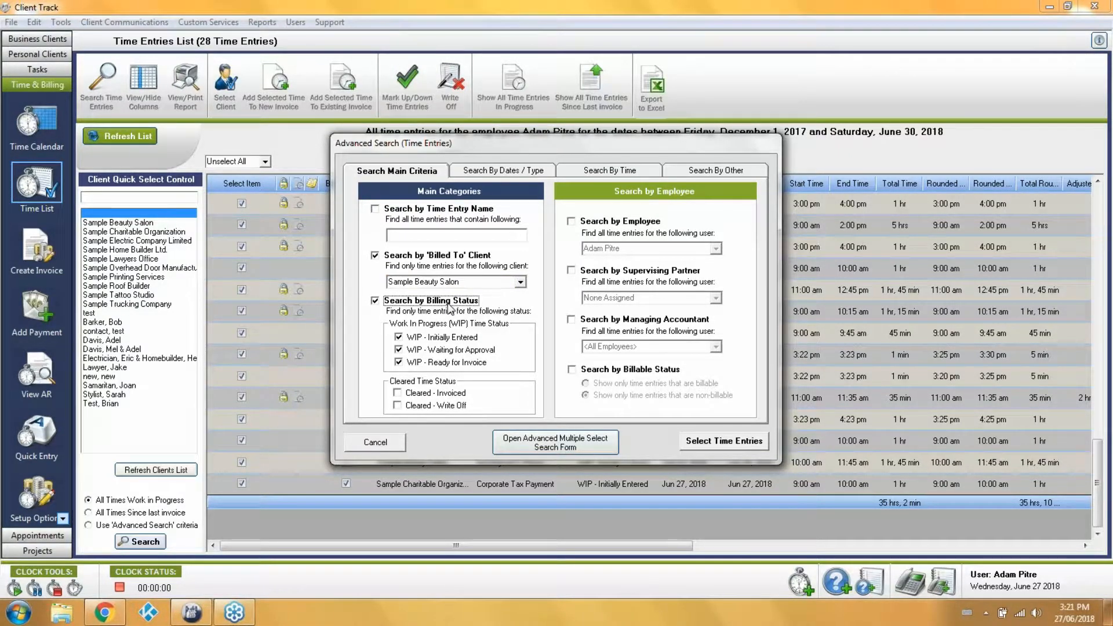
pyautogui.click(508, 174)
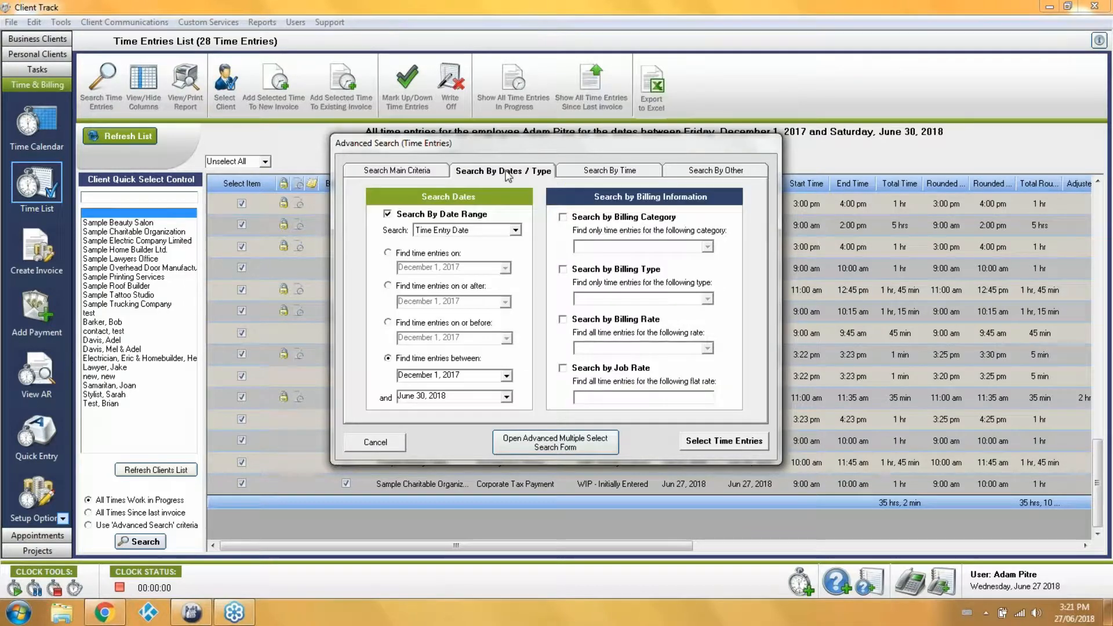
pyautogui.click(461, 214)
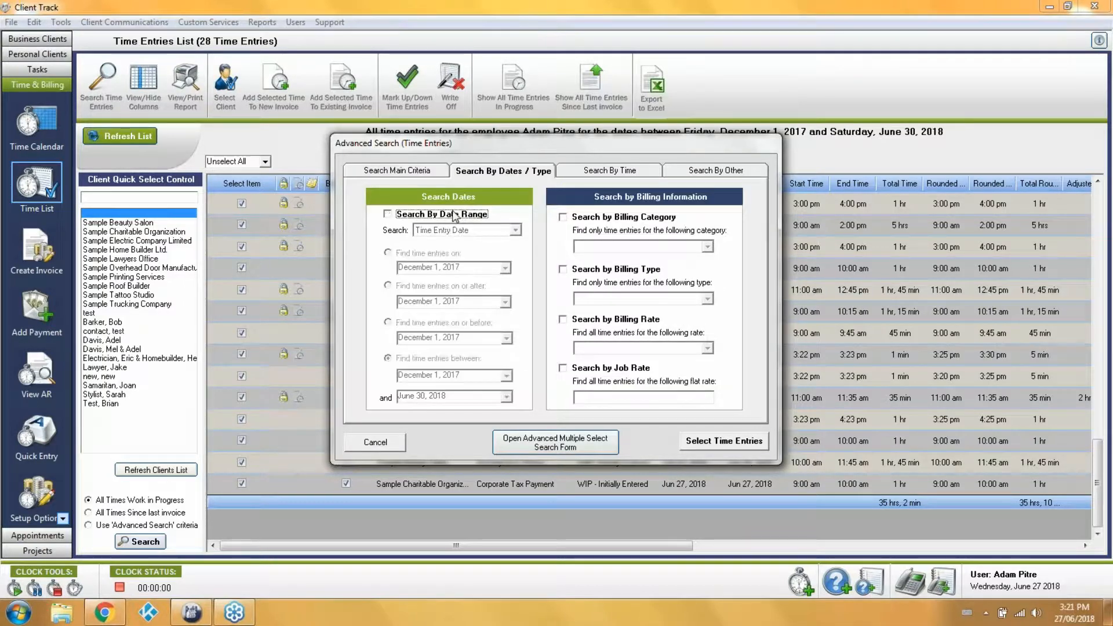
pyautogui.click(687, 442)
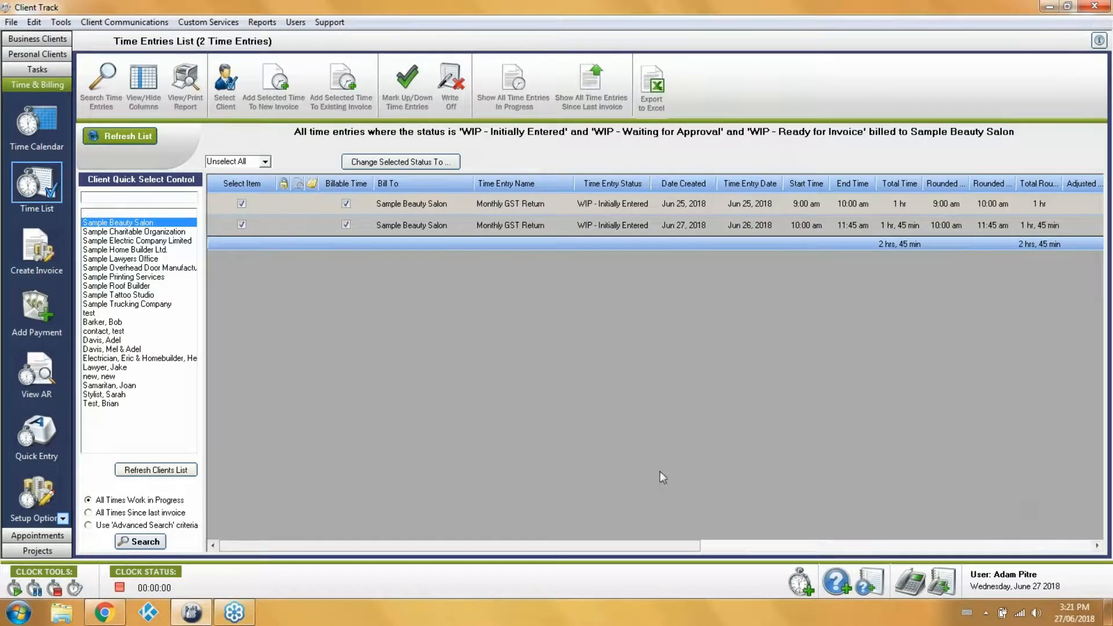
pyautogui.click(722, 545)
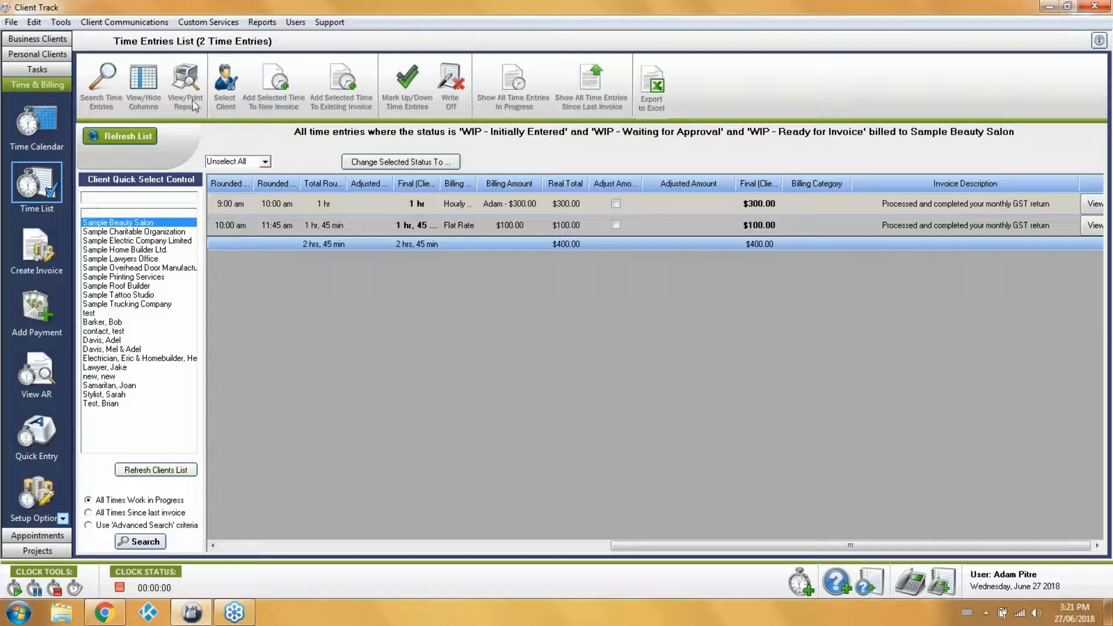
# Step: Examine the advanced multiple select search form with the client and billing status criteria cleared, and cancel the search
pyautogui.click(109, 73)
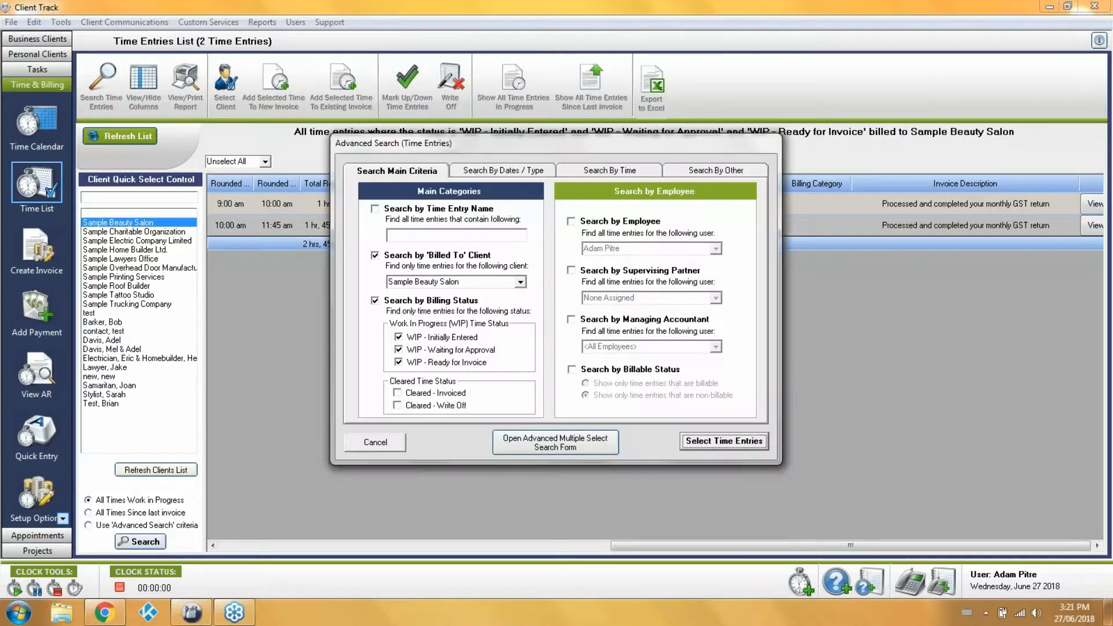
pyautogui.click(476, 265)
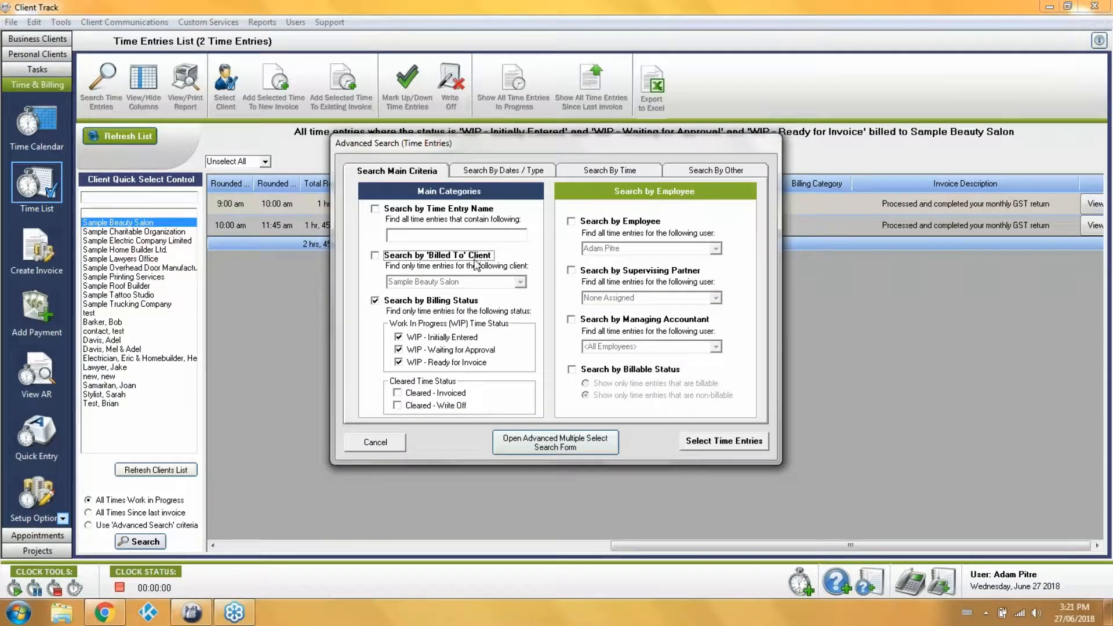
pyautogui.click(434, 307)
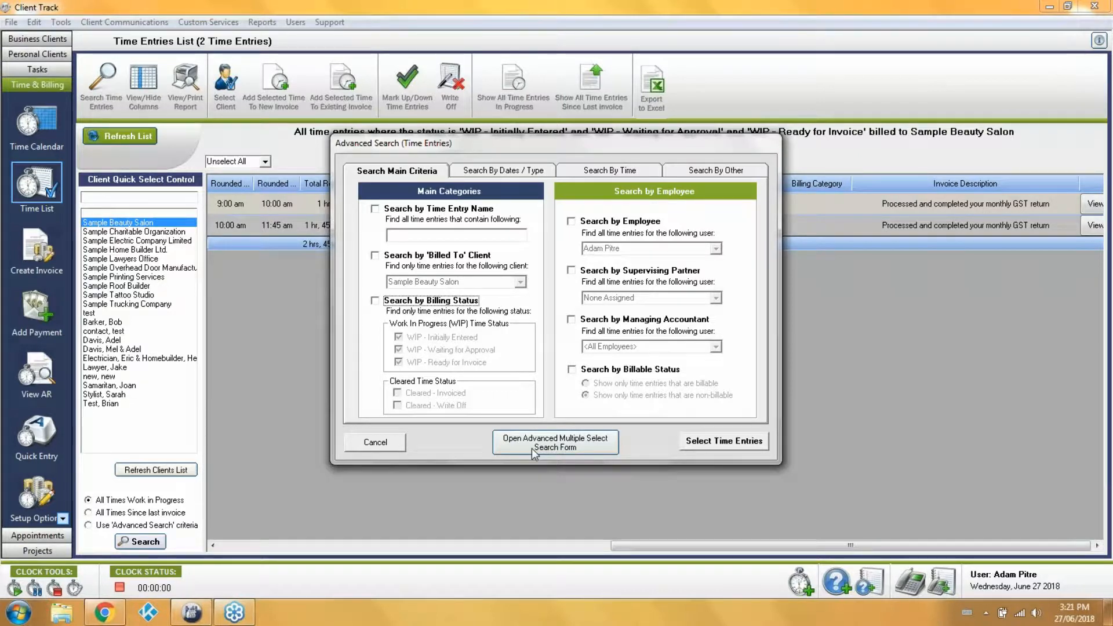
pyautogui.click(562, 442)
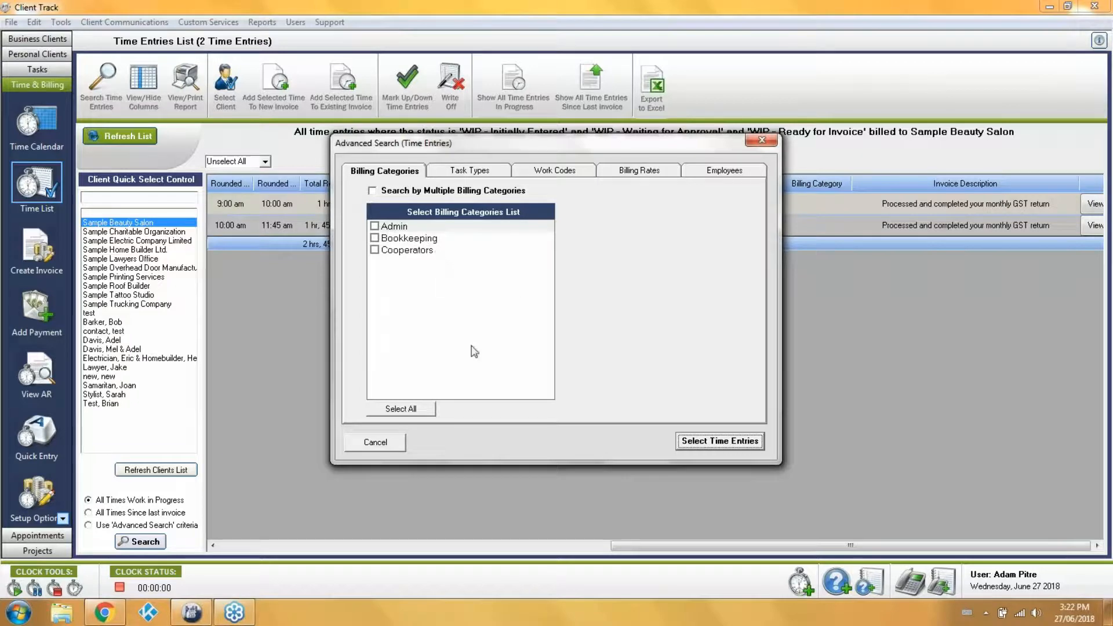
pyautogui.click(384, 446)
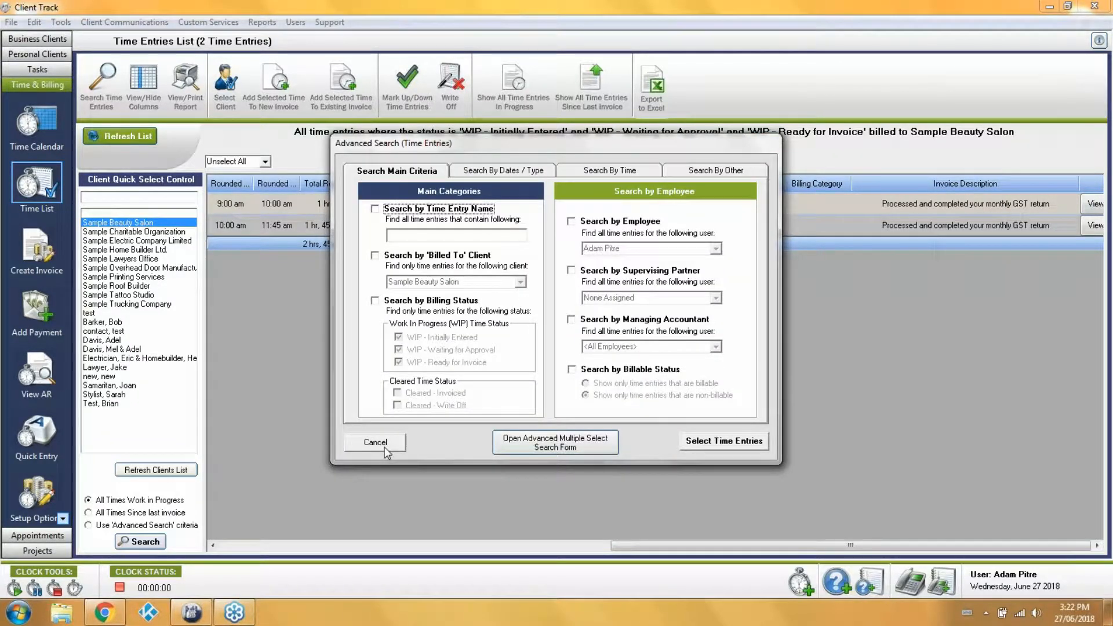
pyautogui.click(385, 447)
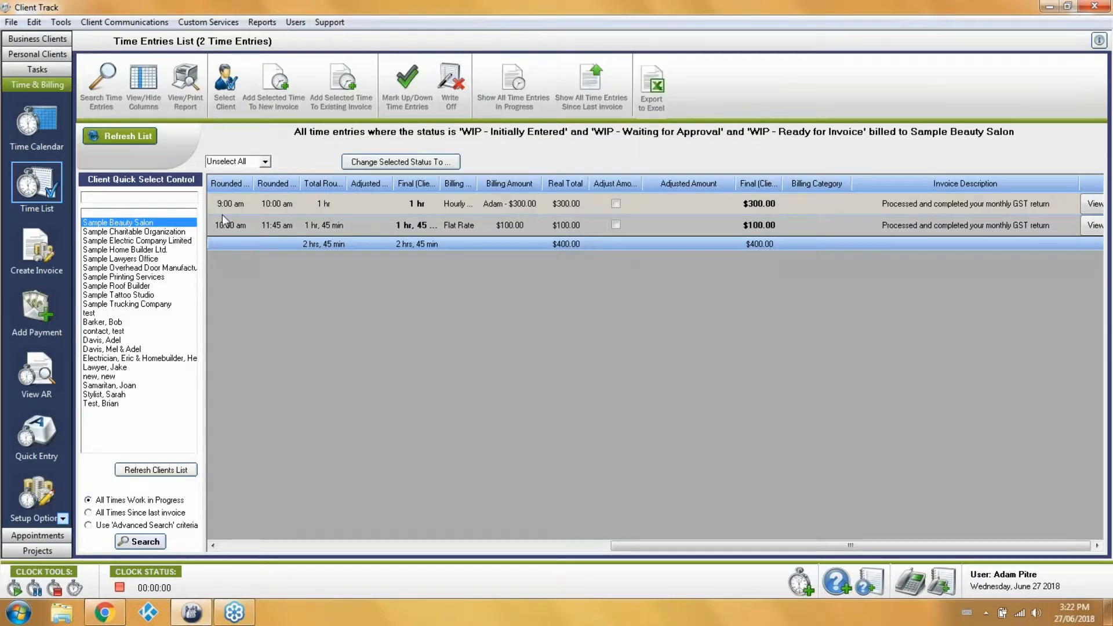
pyautogui.click(270, 545)
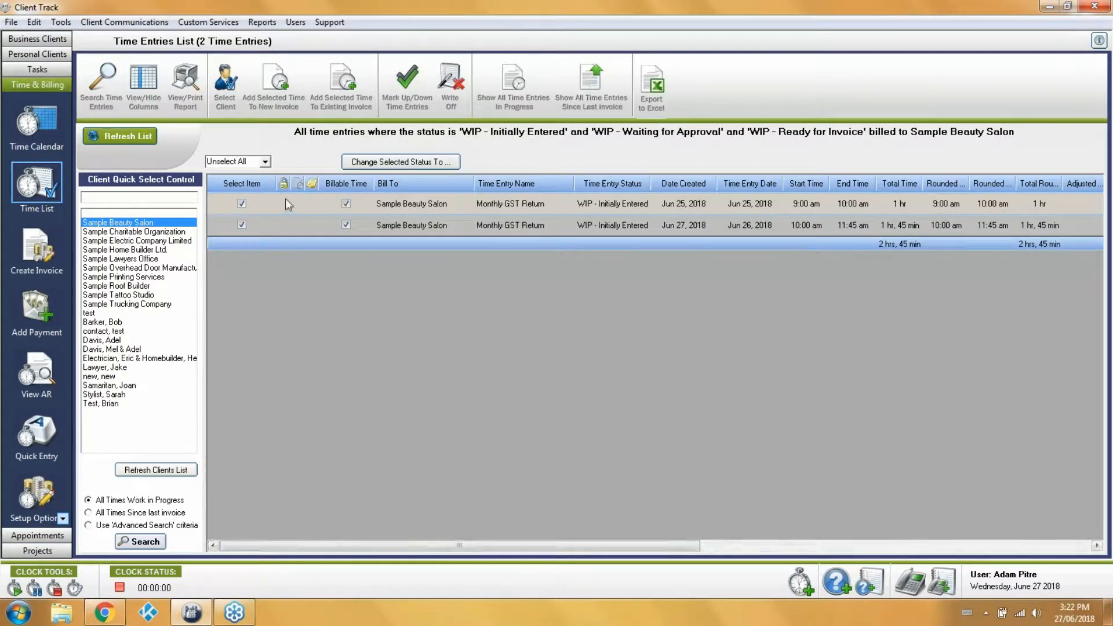
# Step: Sort the time entries by Bill To and start a Productivity Report from the advanced time and billing reports
pyautogui.click(397, 186)
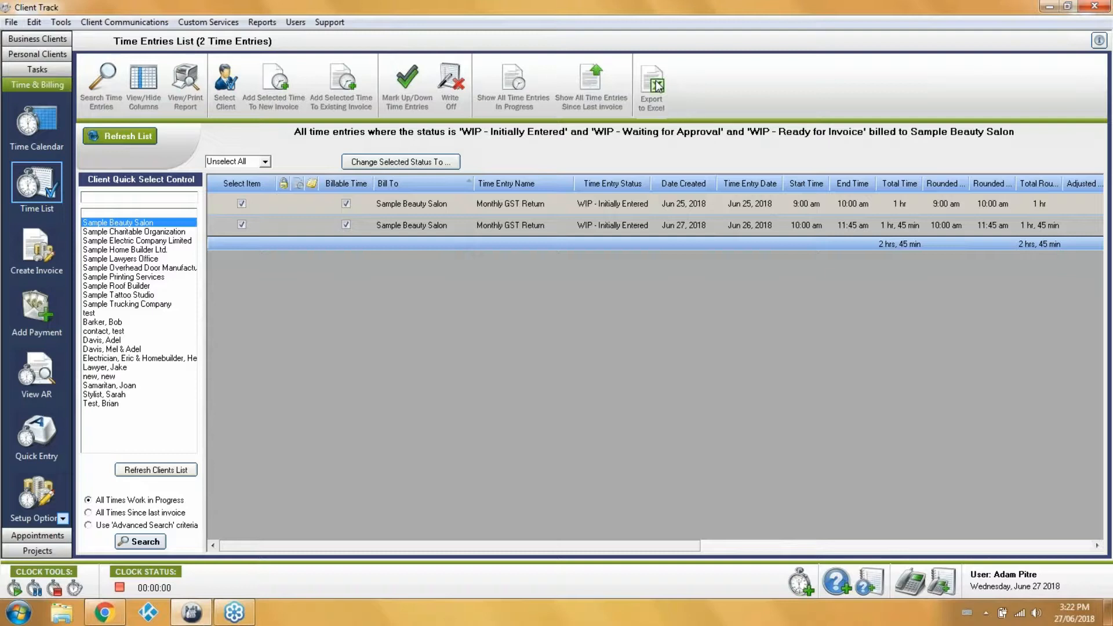
pyautogui.click(262, 23)
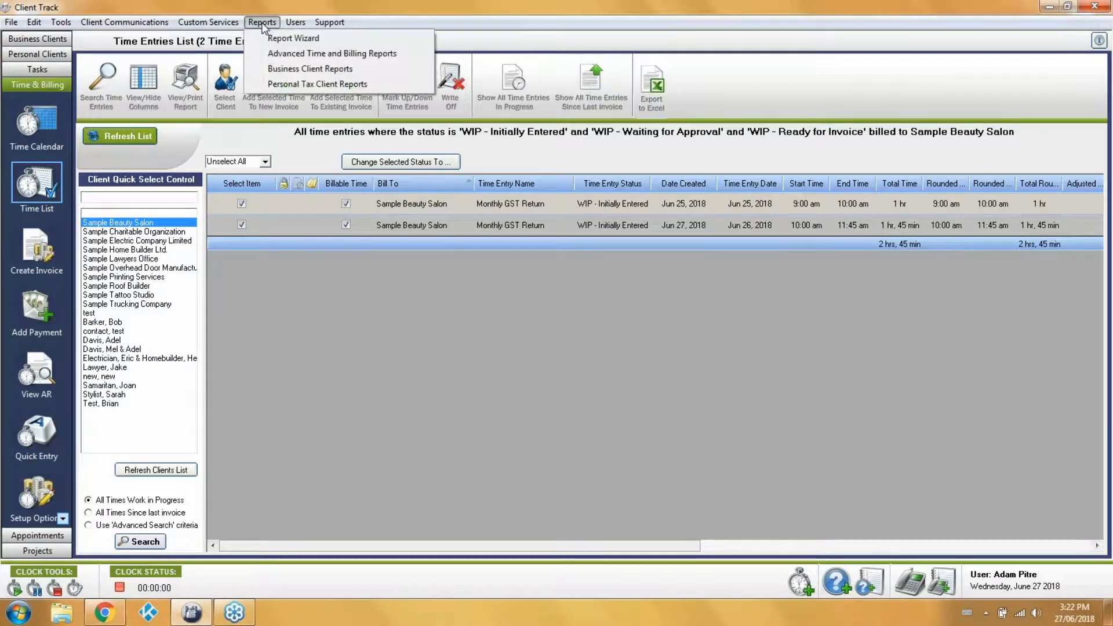
pyautogui.click(269, 54)
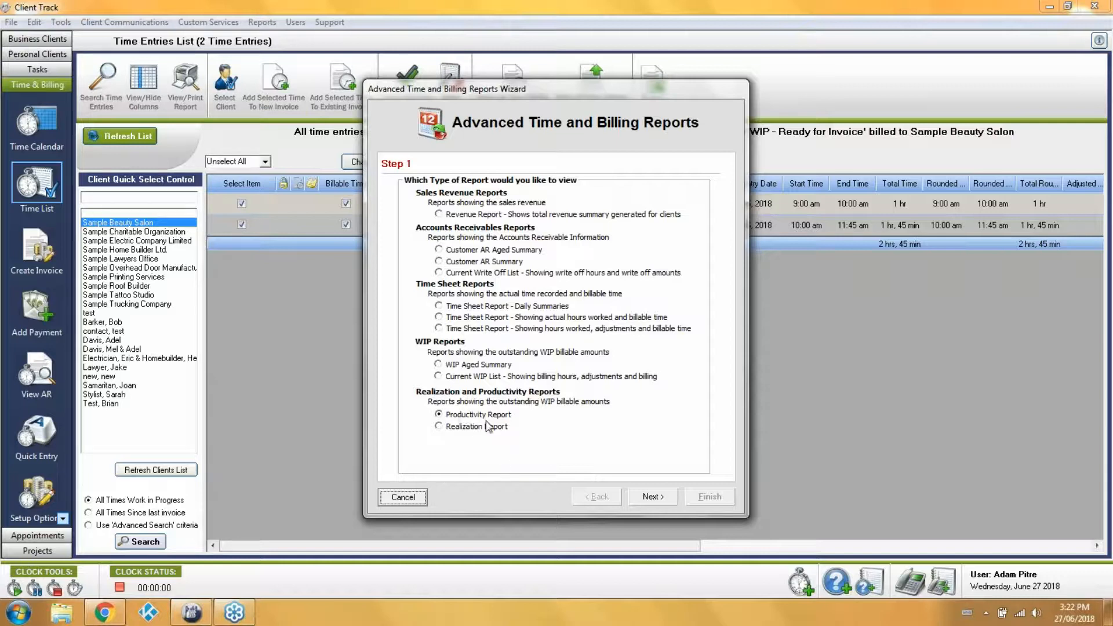
pyautogui.click(462, 416)
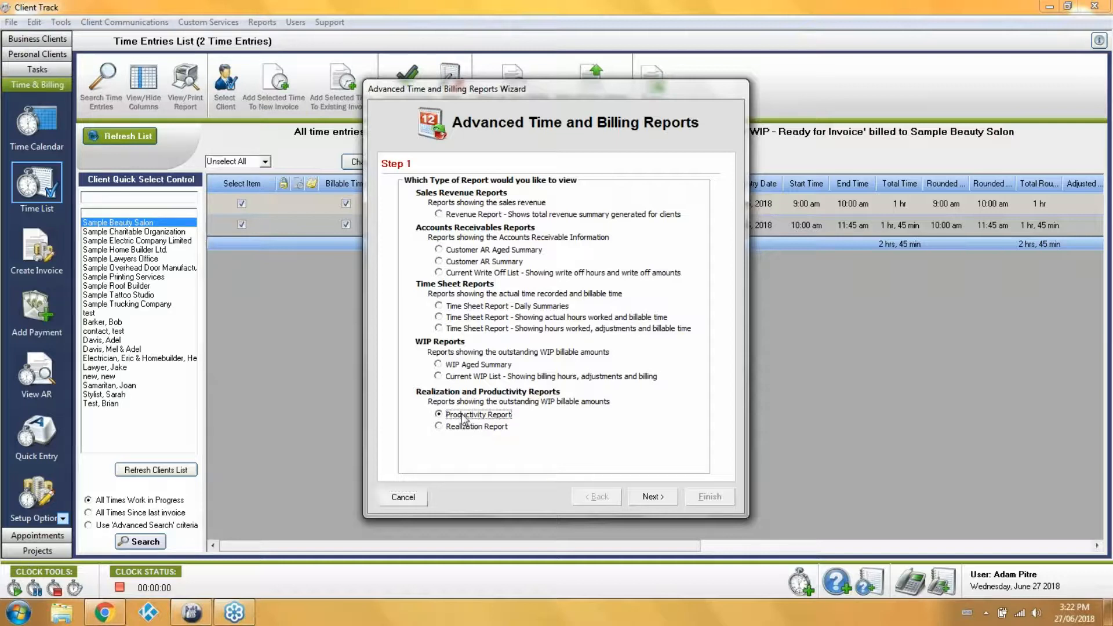
pyautogui.click(661, 500)
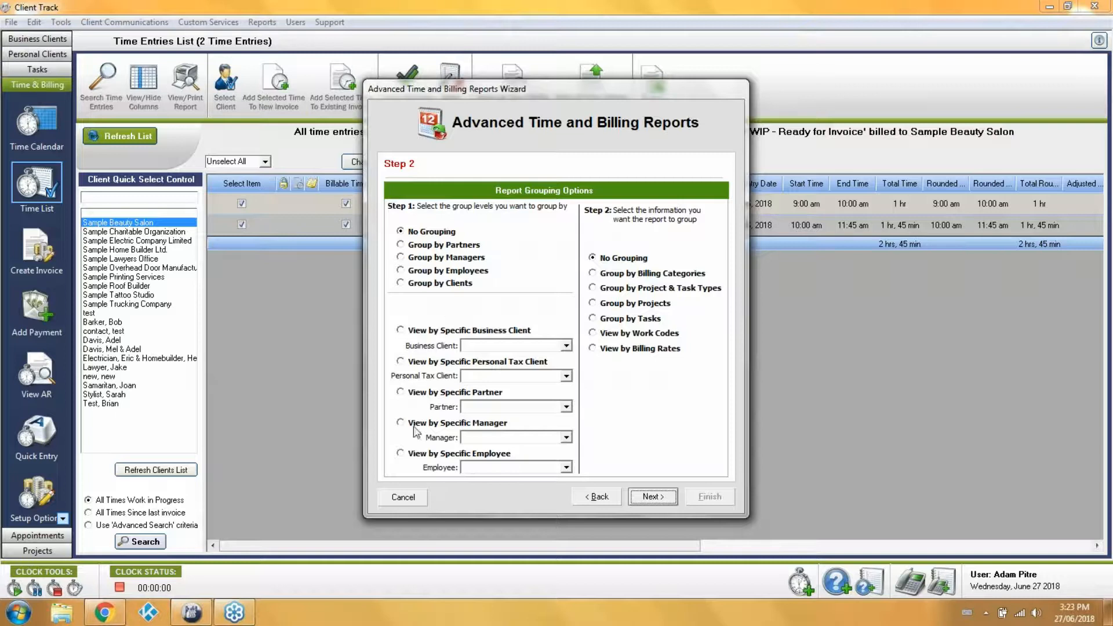
# Step: Generate the productivity report for one specific employee without a date range, review the summary at full size, and close it
pyautogui.click(411, 454)
pyautogui.click(514, 467)
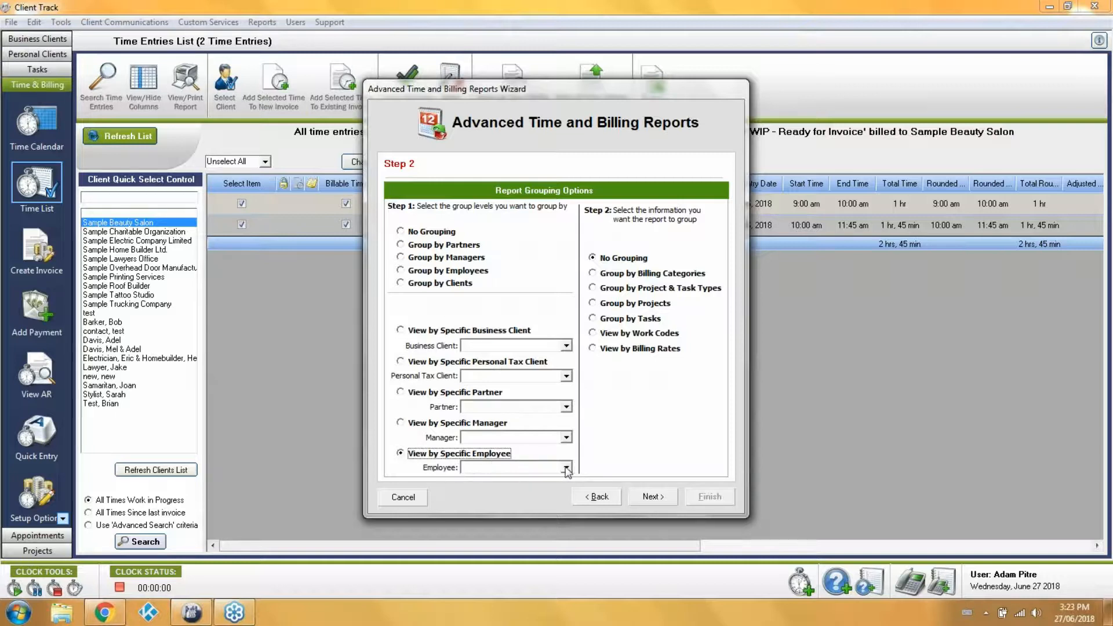
pyautogui.click(515, 489)
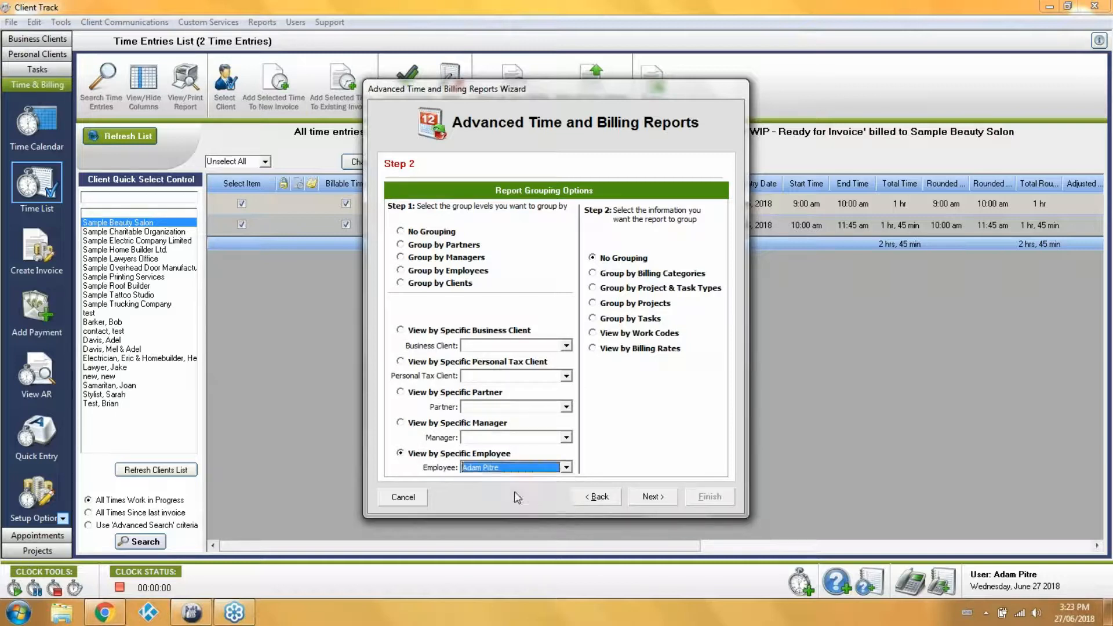
pyautogui.click(631, 500)
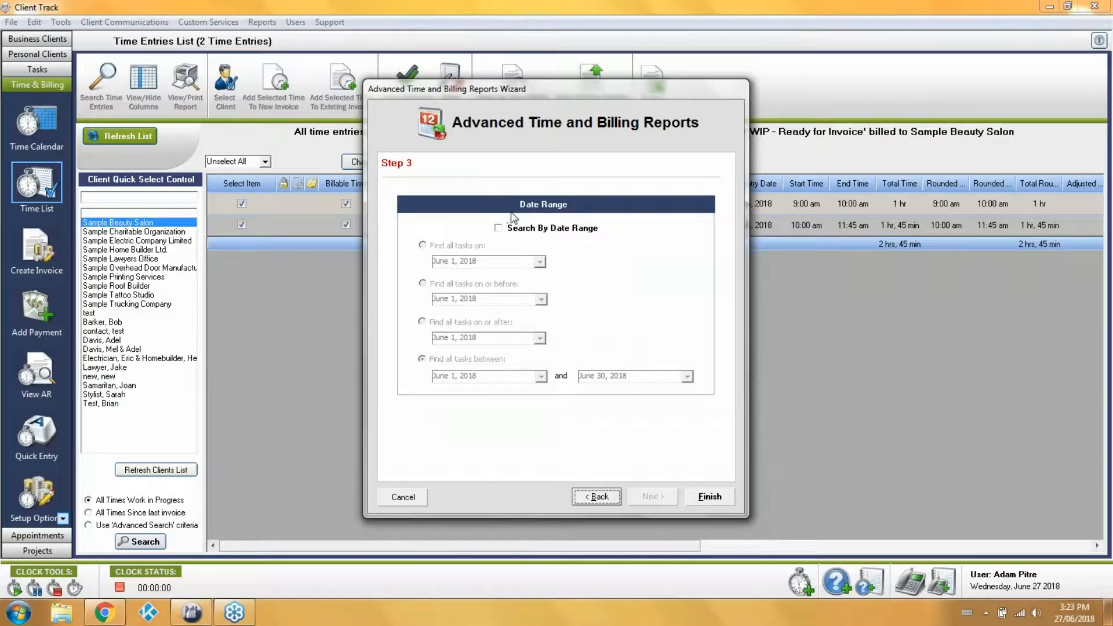
pyautogui.click(704, 497)
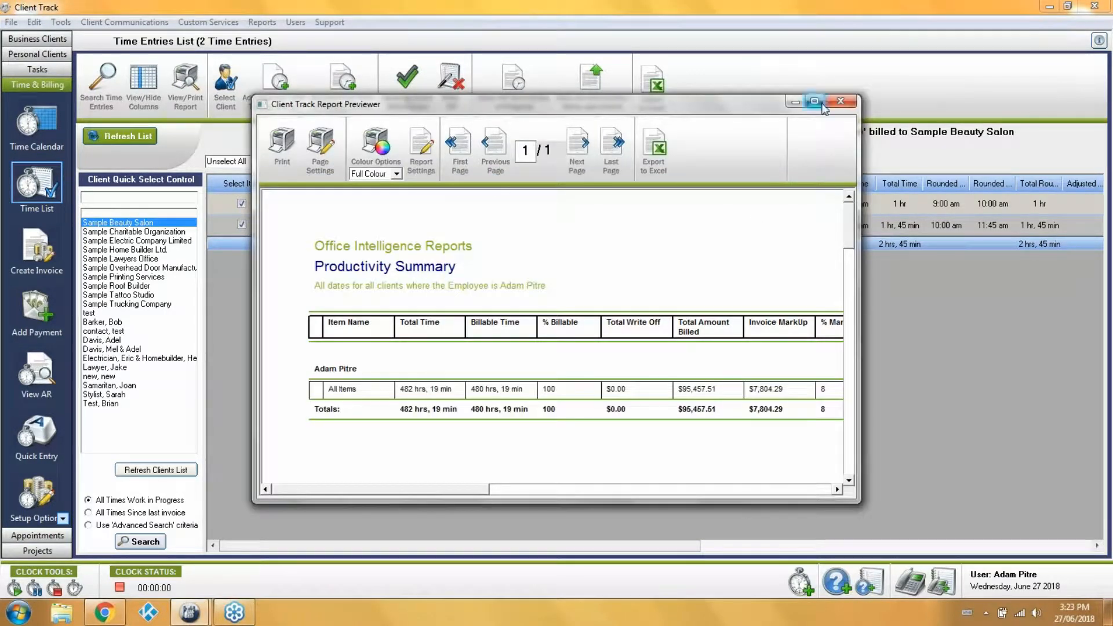
pyautogui.click(814, 101)
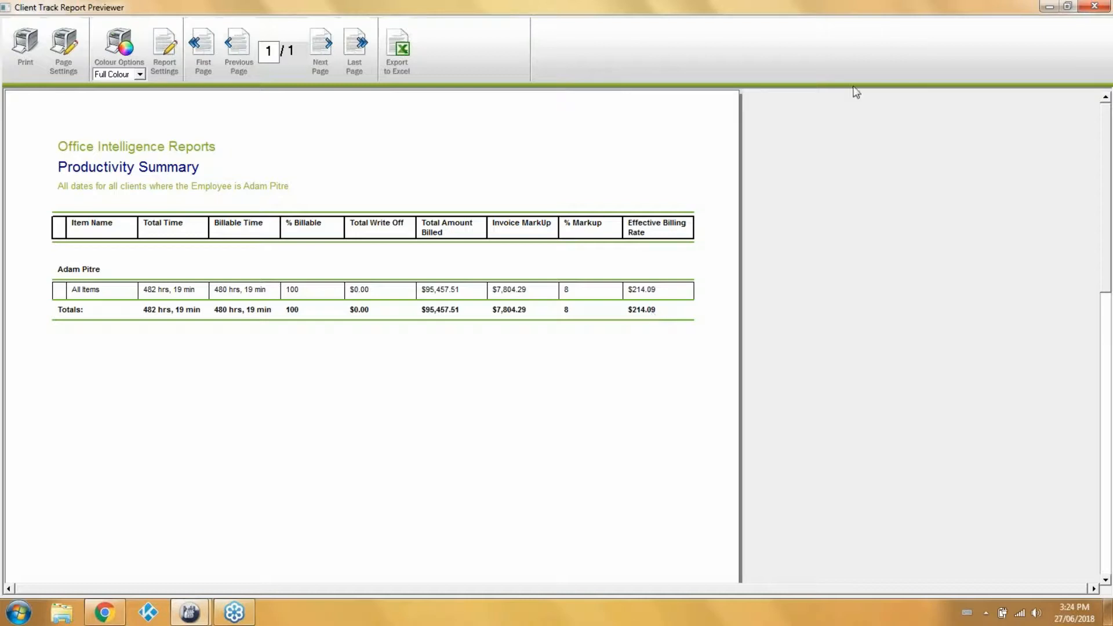
pyautogui.click(1094, 6)
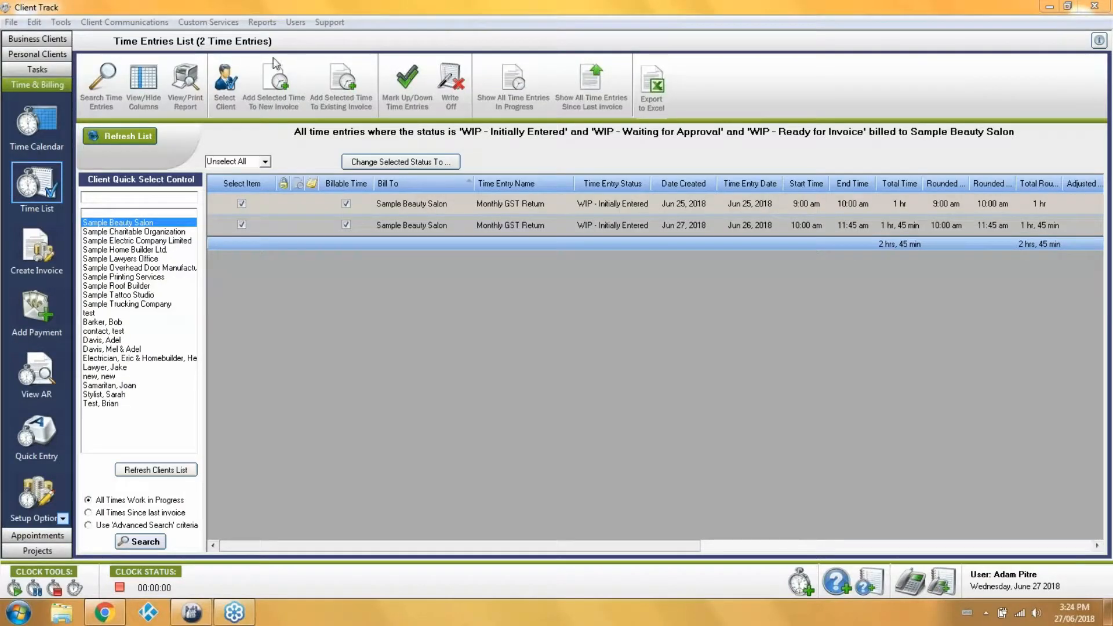
# Step: Examine the User Time Sheet (with Descriptions) options under Employee Time Sheet Reports in the Report Wizard, and close the reports window
pyautogui.click(263, 24)
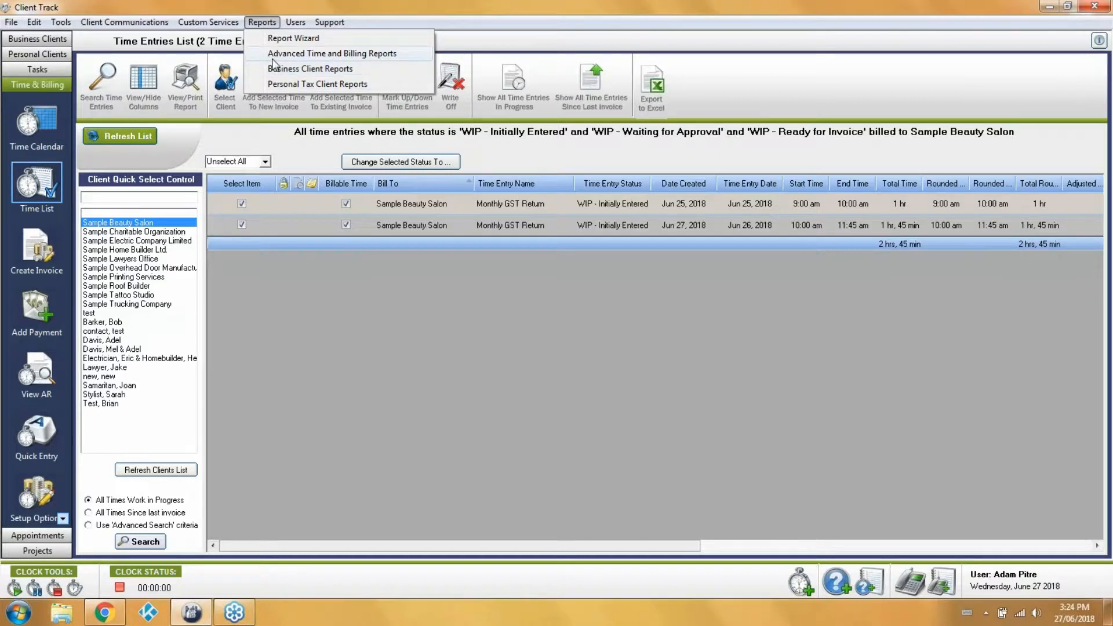
pyautogui.click(495, 24)
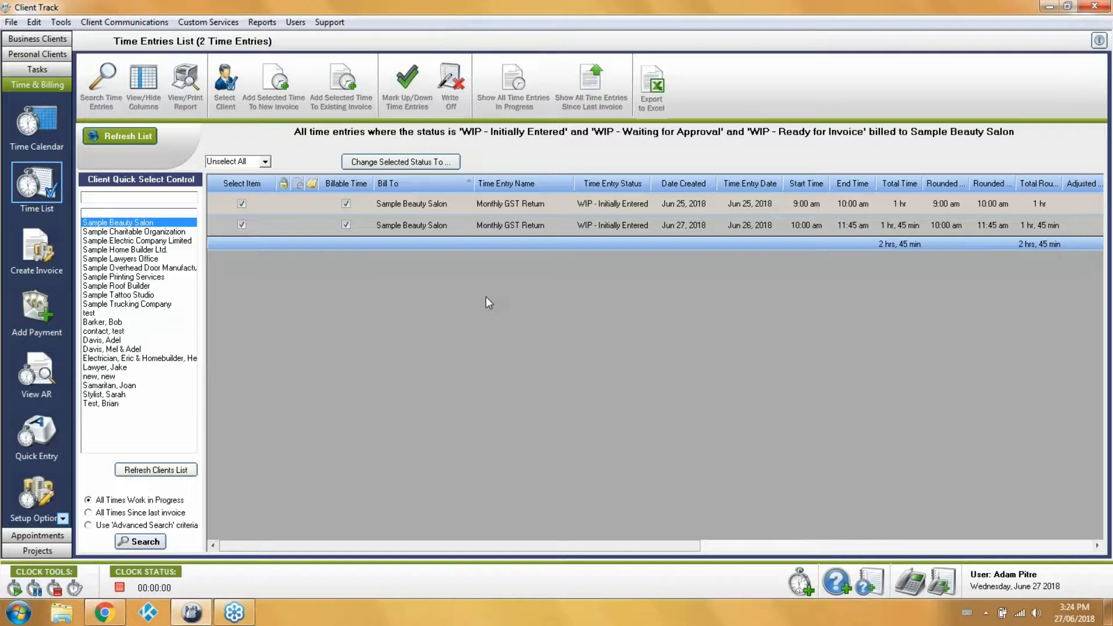
pyautogui.click(262, 22)
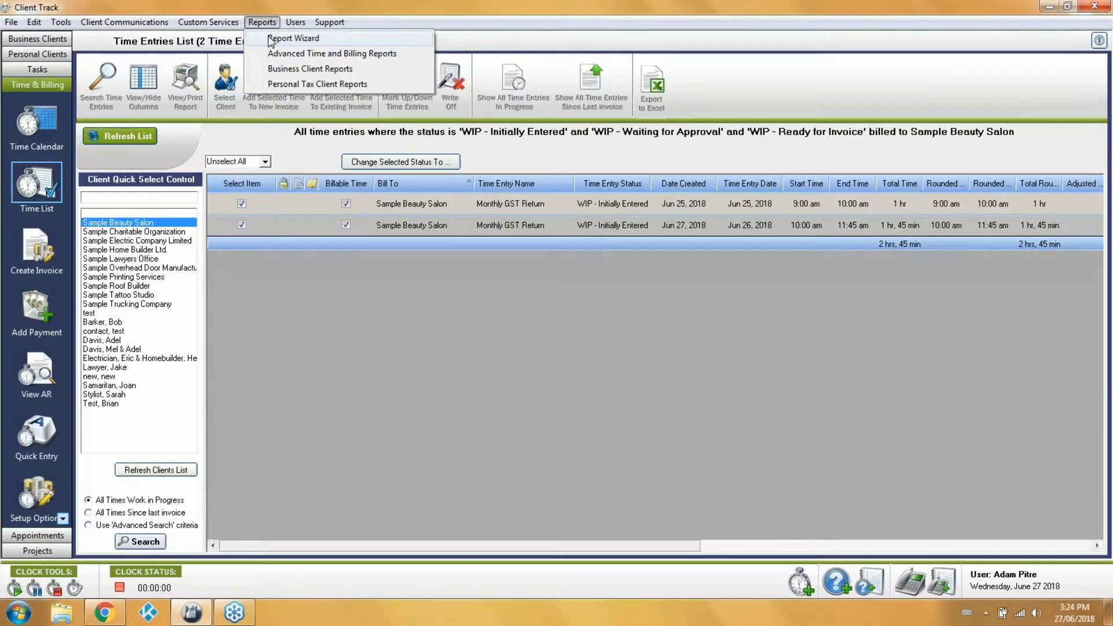
pyautogui.click(269, 39)
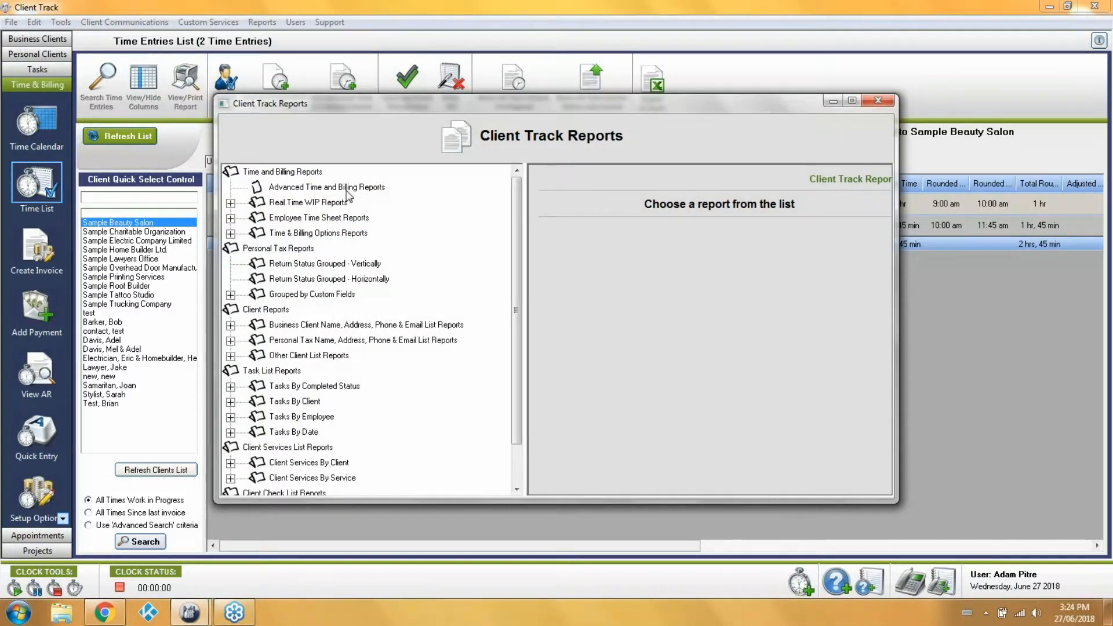
pyautogui.click(347, 190)
pyautogui.click(322, 202)
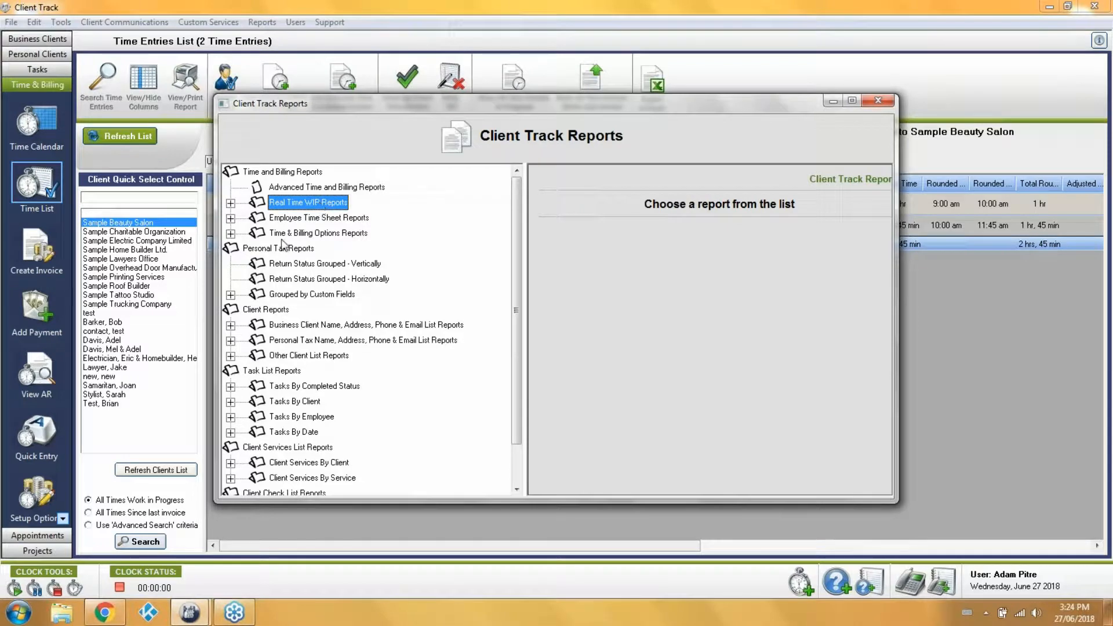
pyautogui.click(284, 218)
pyautogui.click(231, 218)
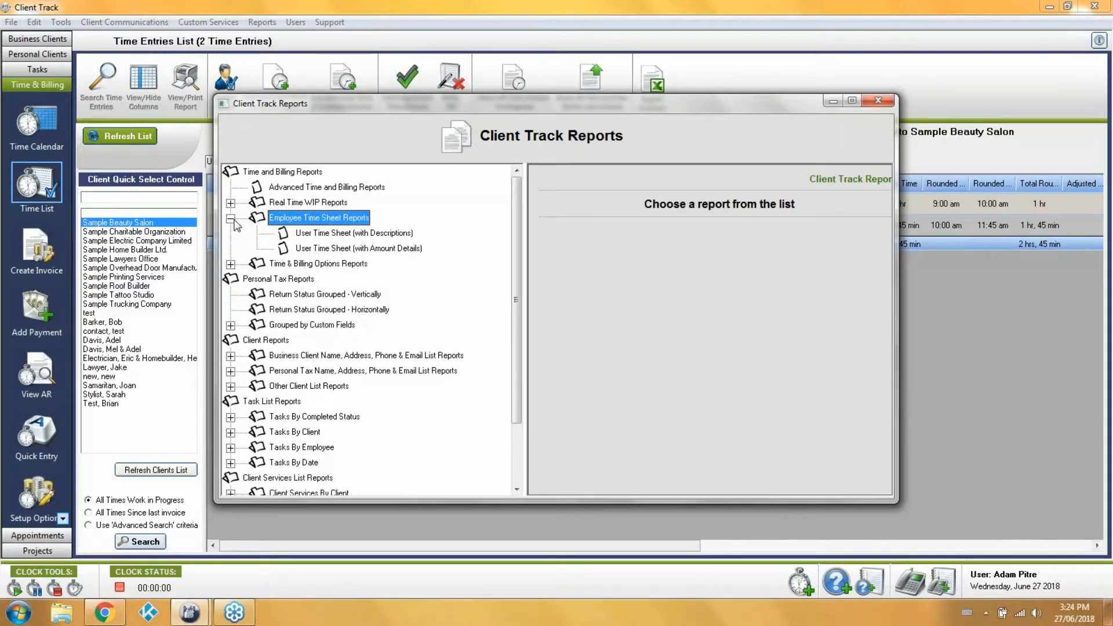
pyautogui.click(326, 233)
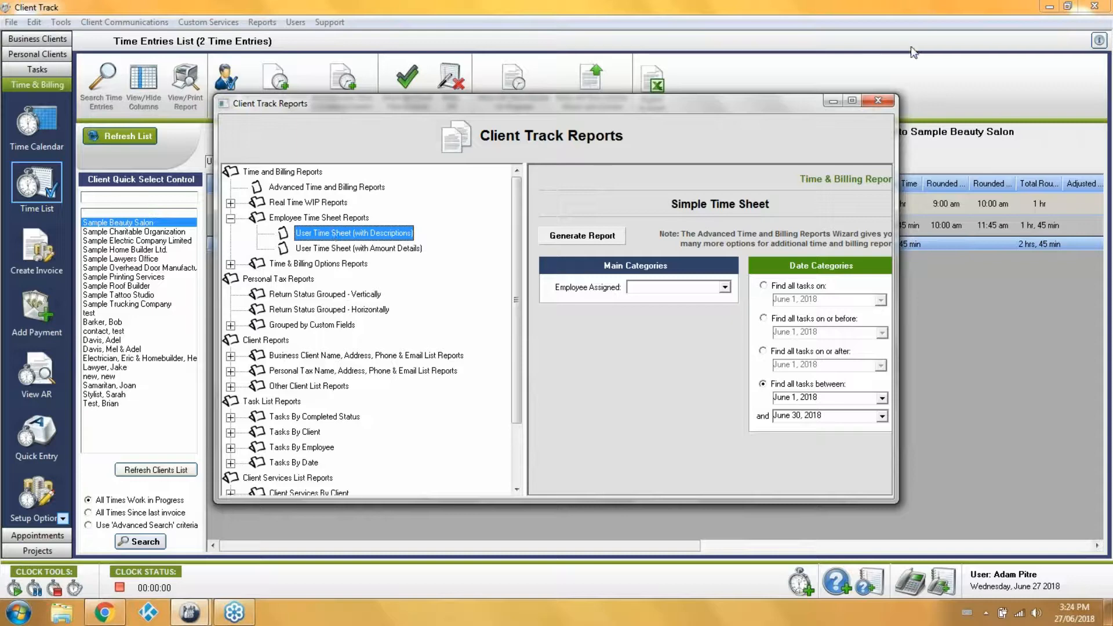
pyautogui.click(877, 101)
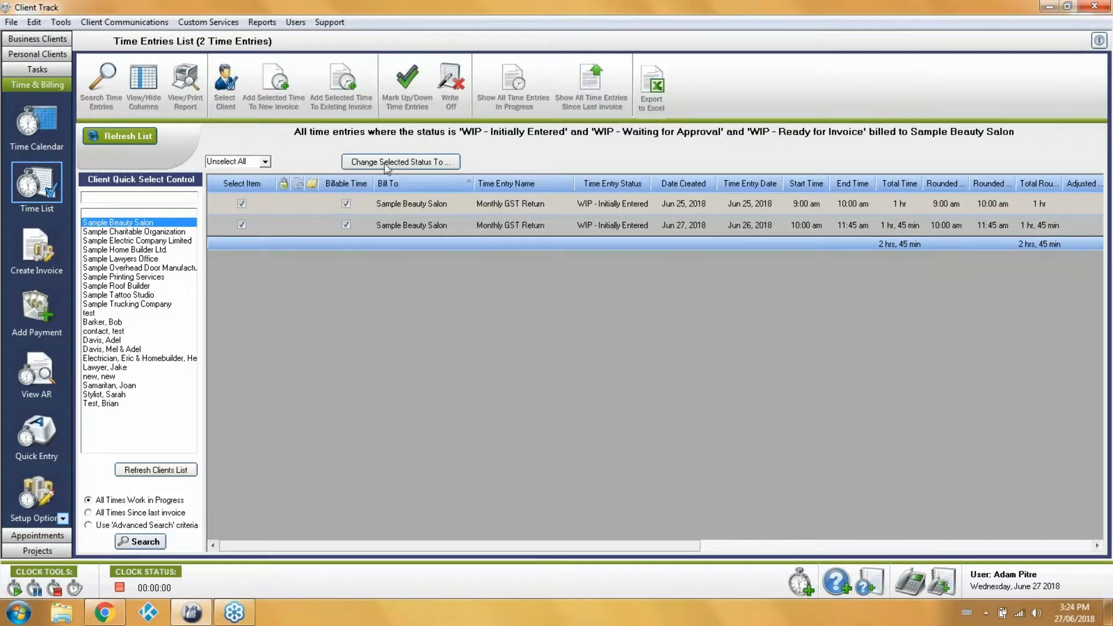
# Step: Select Sample Home Builder Ltd. for invoice creation, with all WIP sent to the invoice based on organized WIP time
pyautogui.click(33, 251)
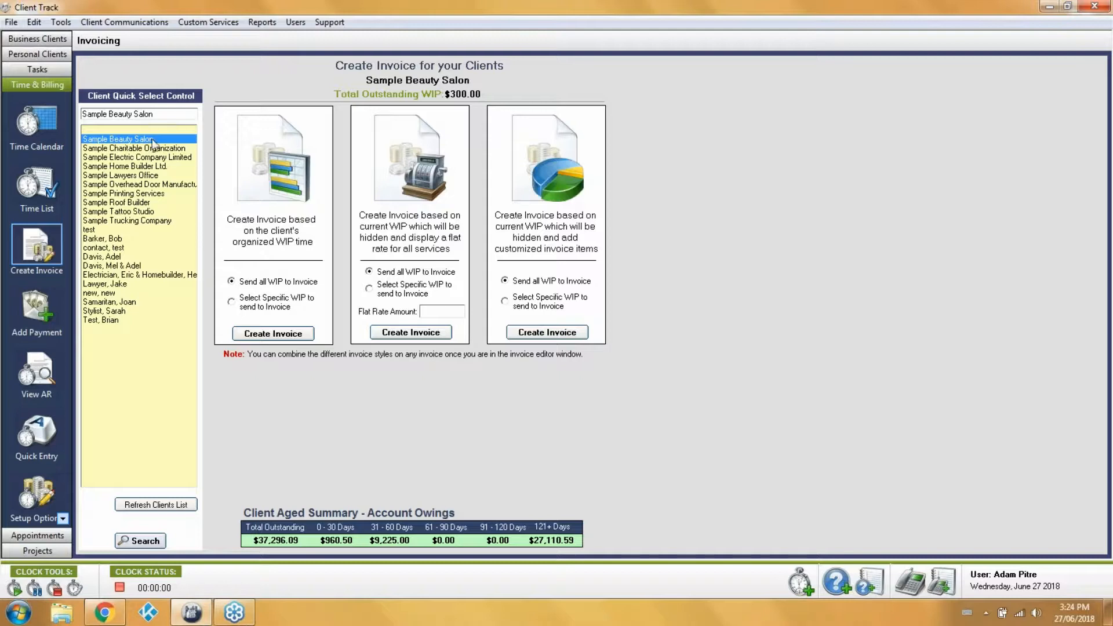
pyautogui.moveTo(170, 115); pyautogui.dragTo(60, 116)
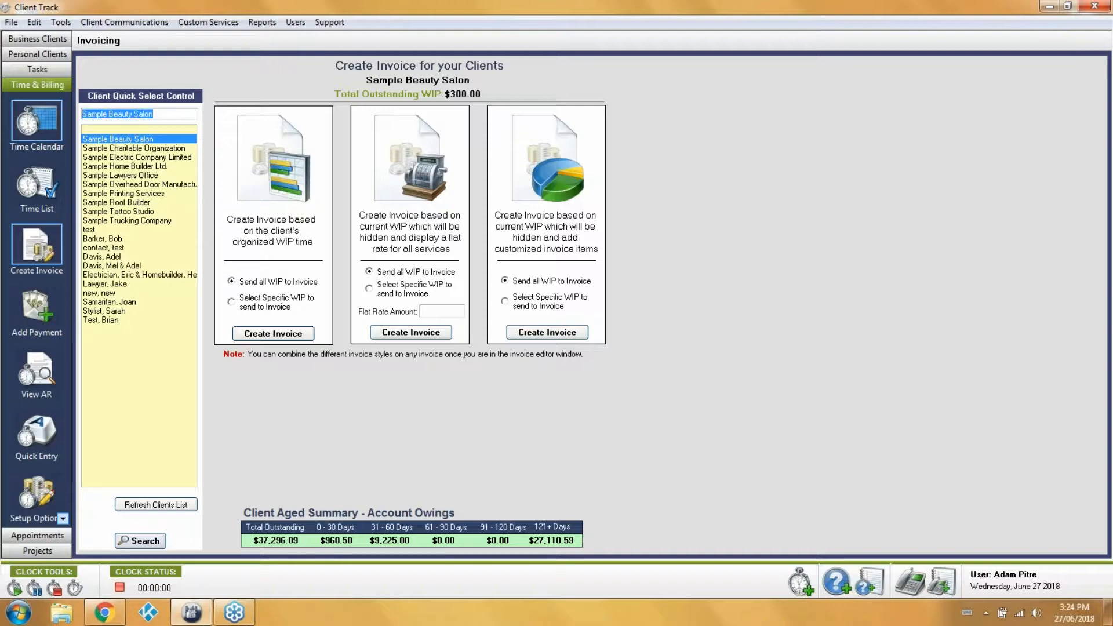
pyautogui.click(109, 166)
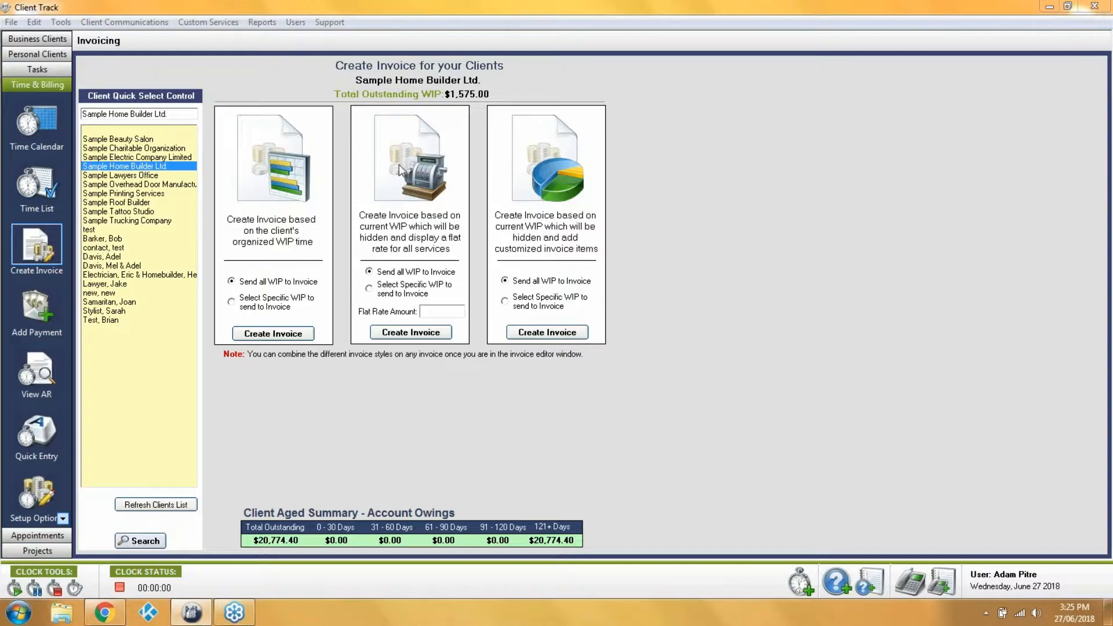
pyautogui.click(247, 286)
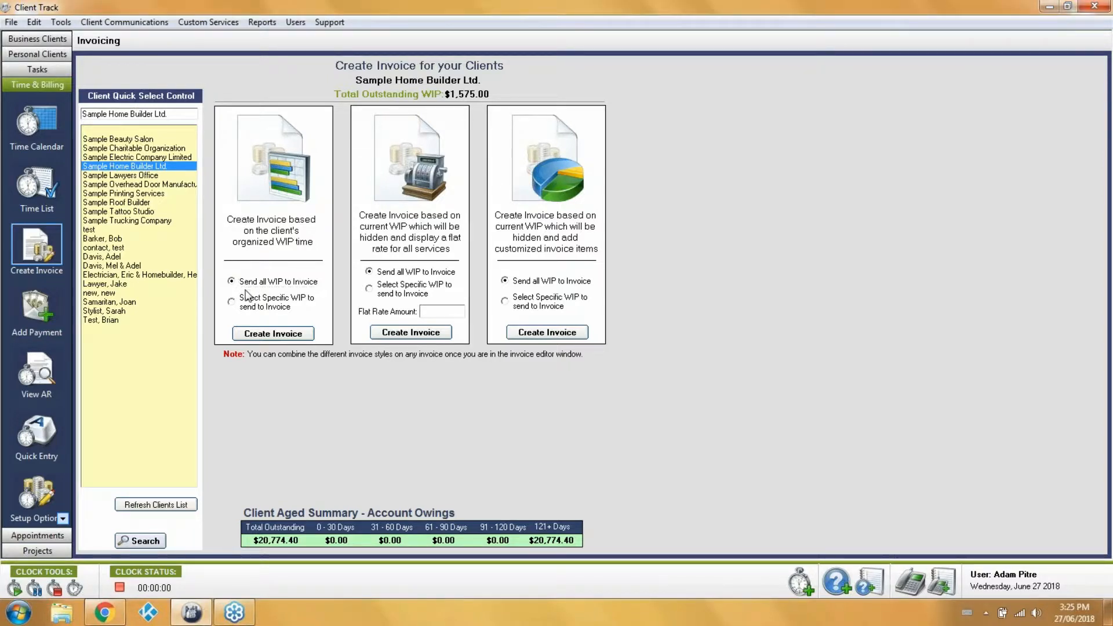
pyautogui.click(247, 306)
pyautogui.click(273, 284)
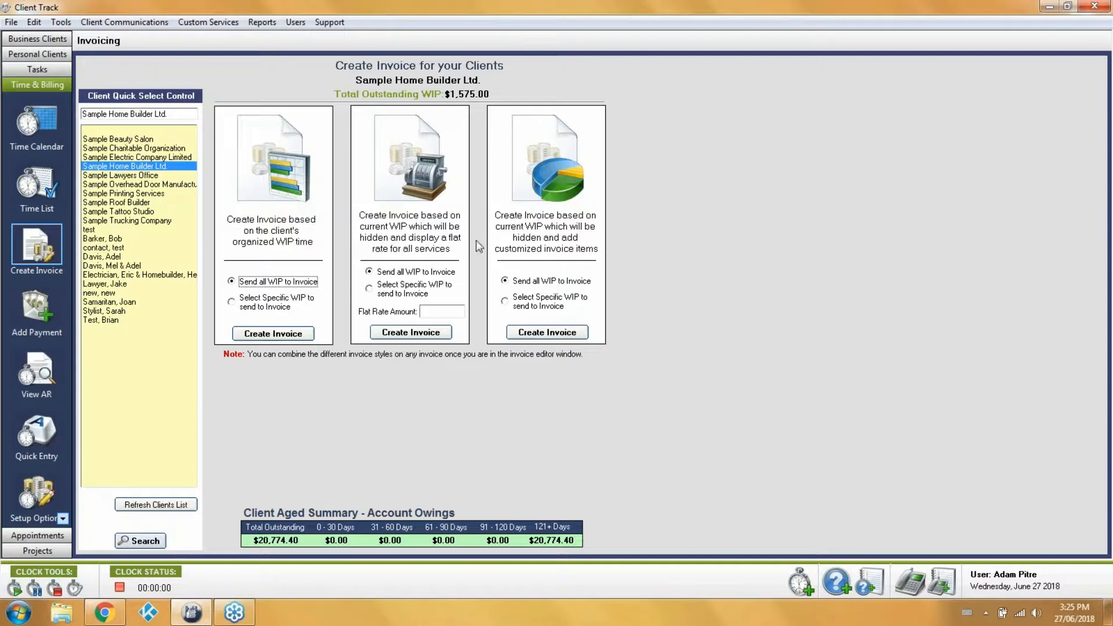
# Step: Try flat rate amounts of 2000 and 1600 for the flat rate invoice, with all WIP sent to the invoice
pyautogui.click(443, 273)
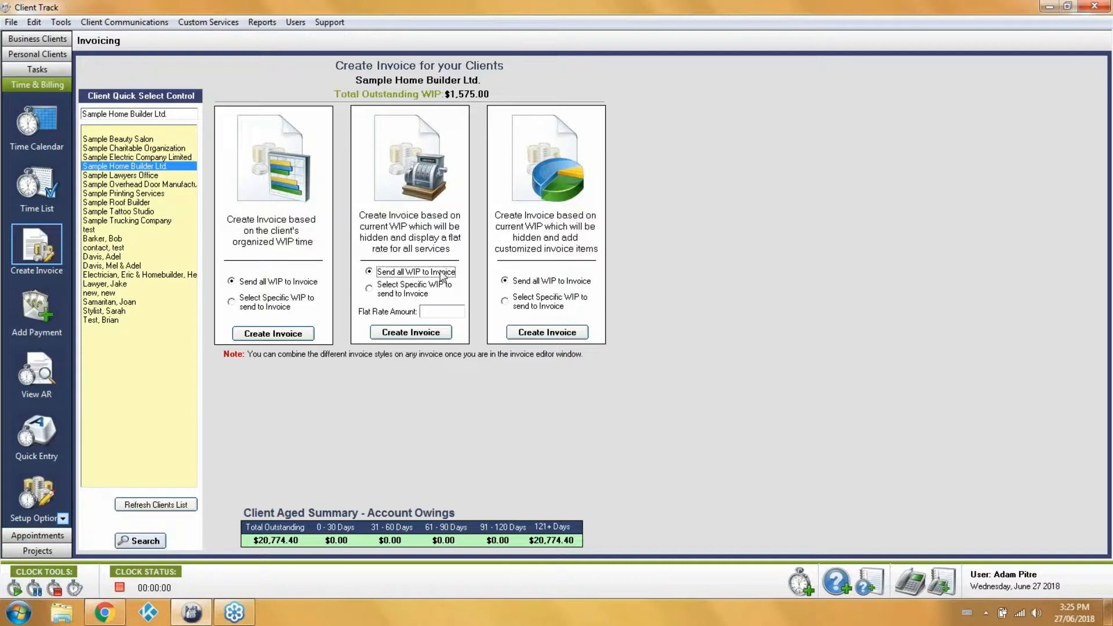
pyautogui.click(433, 311)
pyautogui.write('200')
pyautogui.write('0')
pyautogui.press('BackSpace')
pyautogui.press('BackSpace')
pyautogui.press('BackSpace')
pyautogui.press('BackSpace')
pyautogui.write('1600')
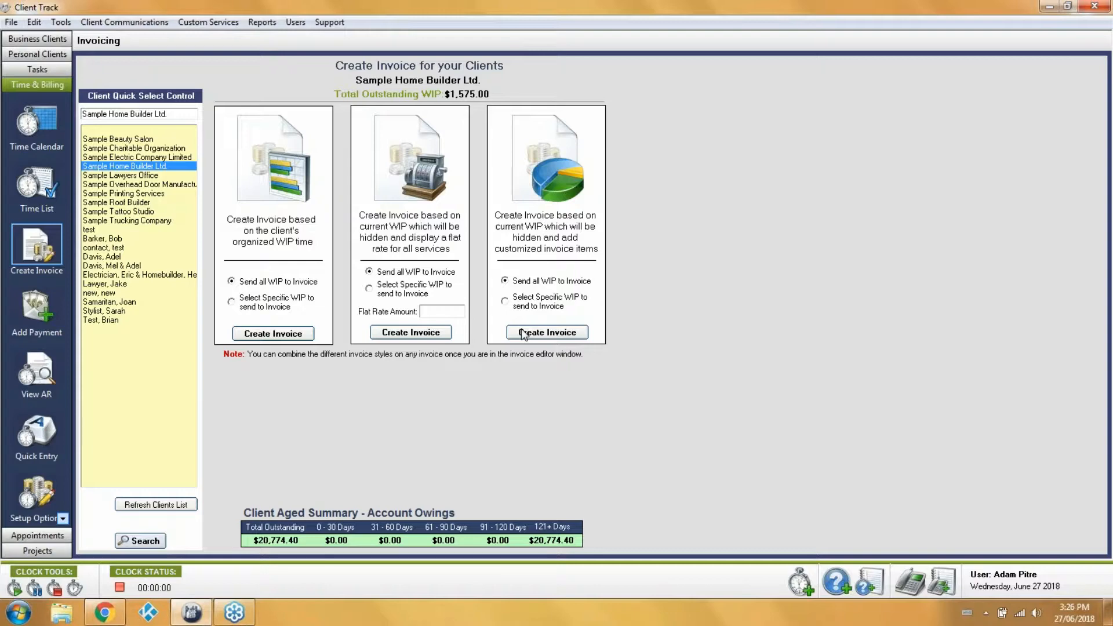
# Step: Create the invoice with customized items from all WIP, and review the saved License Fee item in the custom invoice items list
pyautogui.click(523, 334)
pyautogui.click(540, 119)
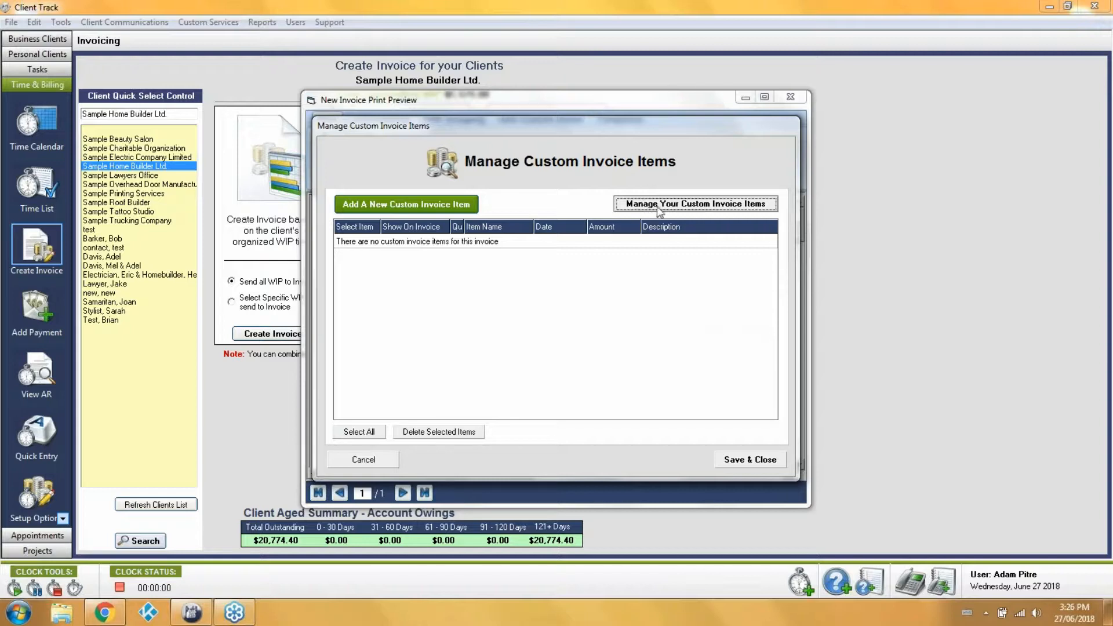
pyautogui.click(743, 208)
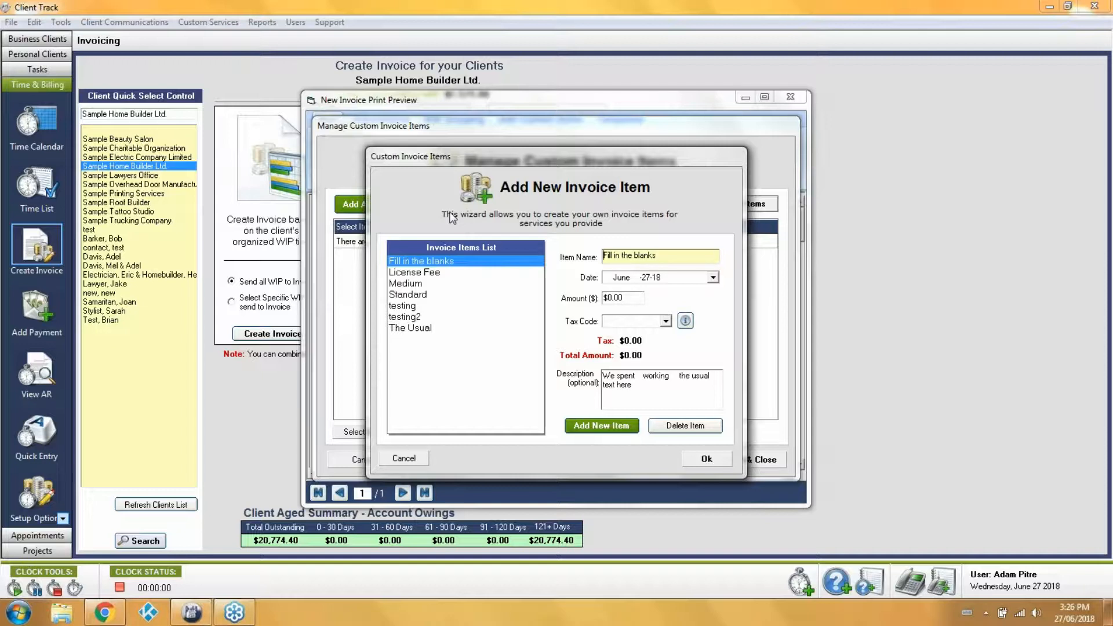
pyautogui.click(439, 273)
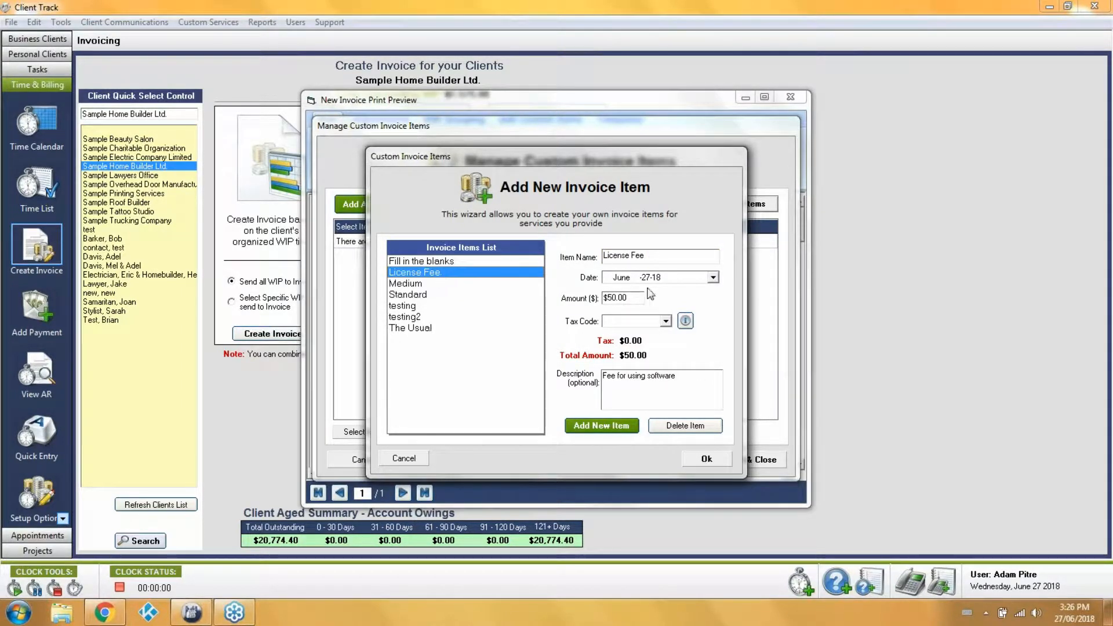
pyautogui.moveTo(633, 297); pyautogui.dragTo(579, 306)
pyautogui.click(630, 300)
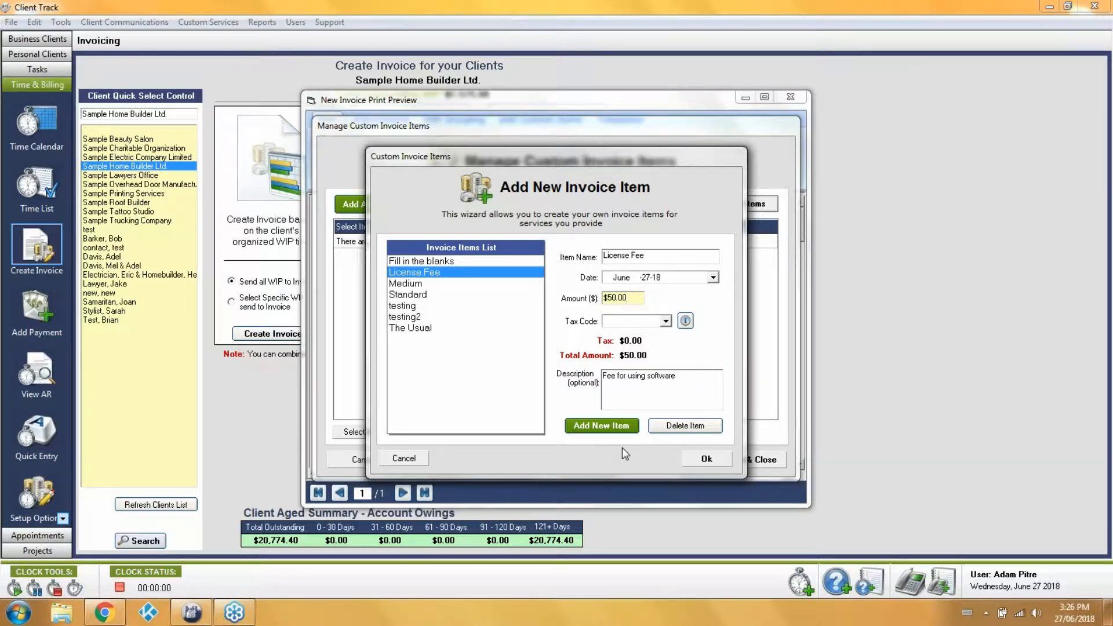
pyautogui.click(701, 459)
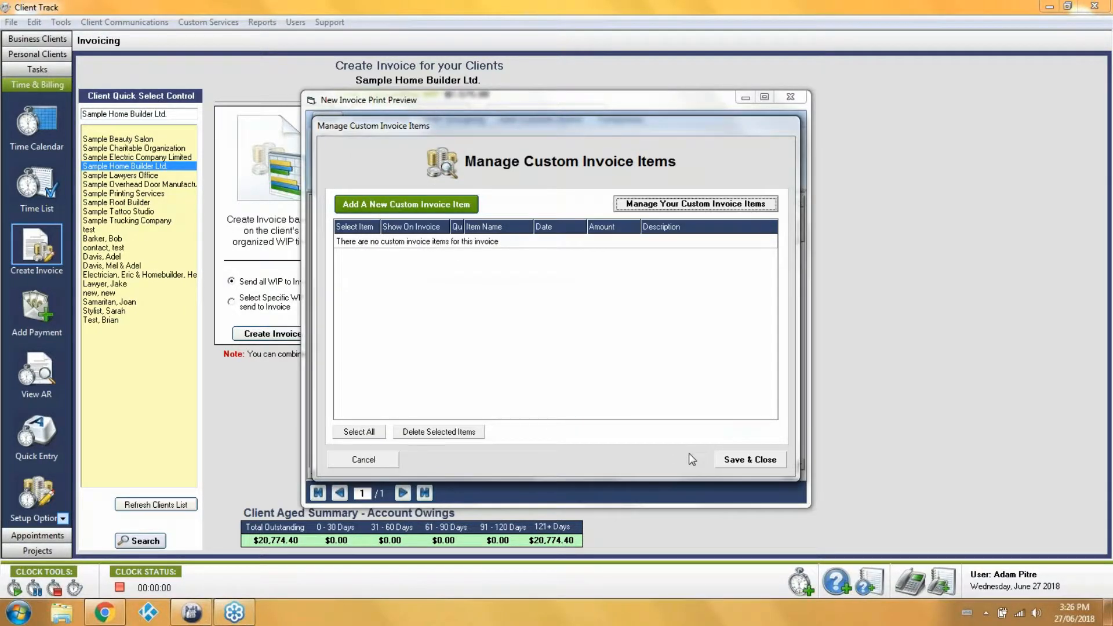
# Step: Add two custom invoice items, choosing The Usual for the first and License Fee for the second
pyautogui.click(458, 208)
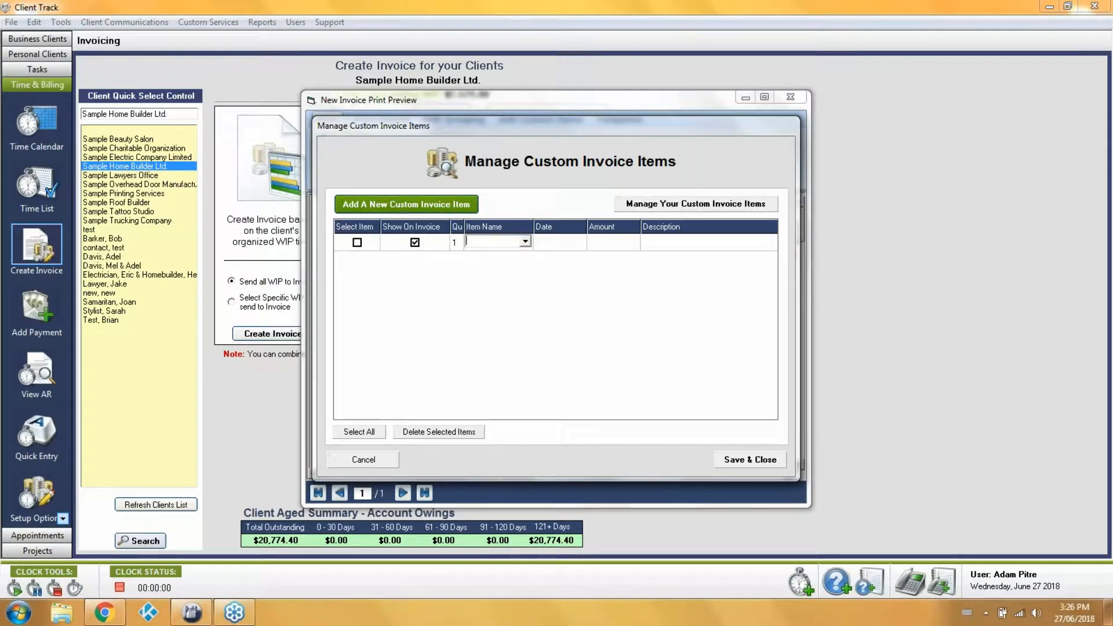
pyautogui.click(459, 208)
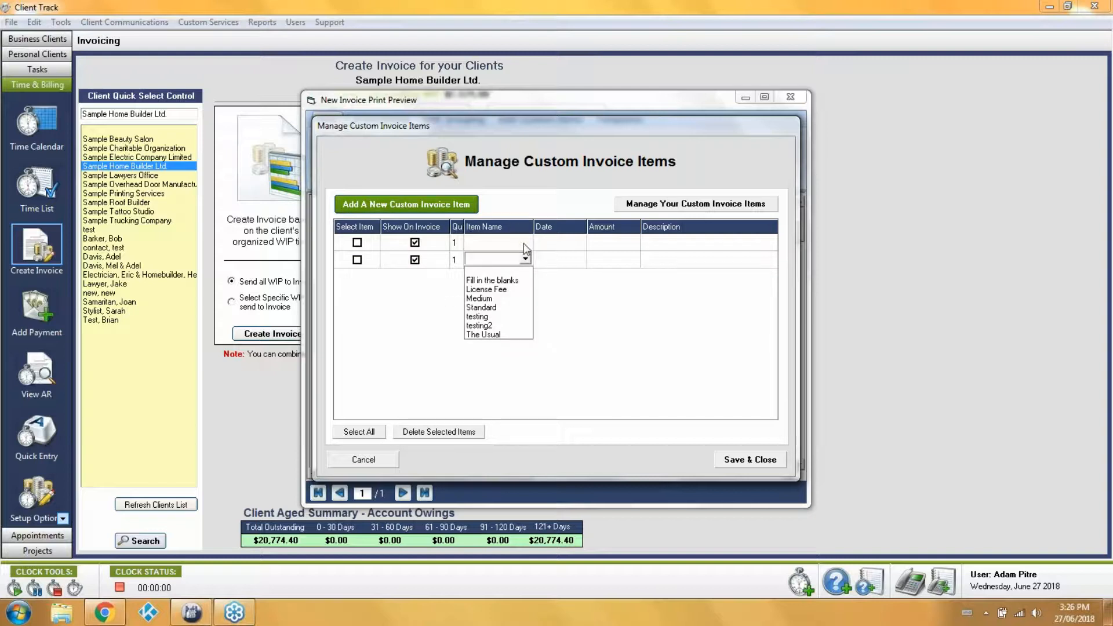
pyautogui.click(526, 249)
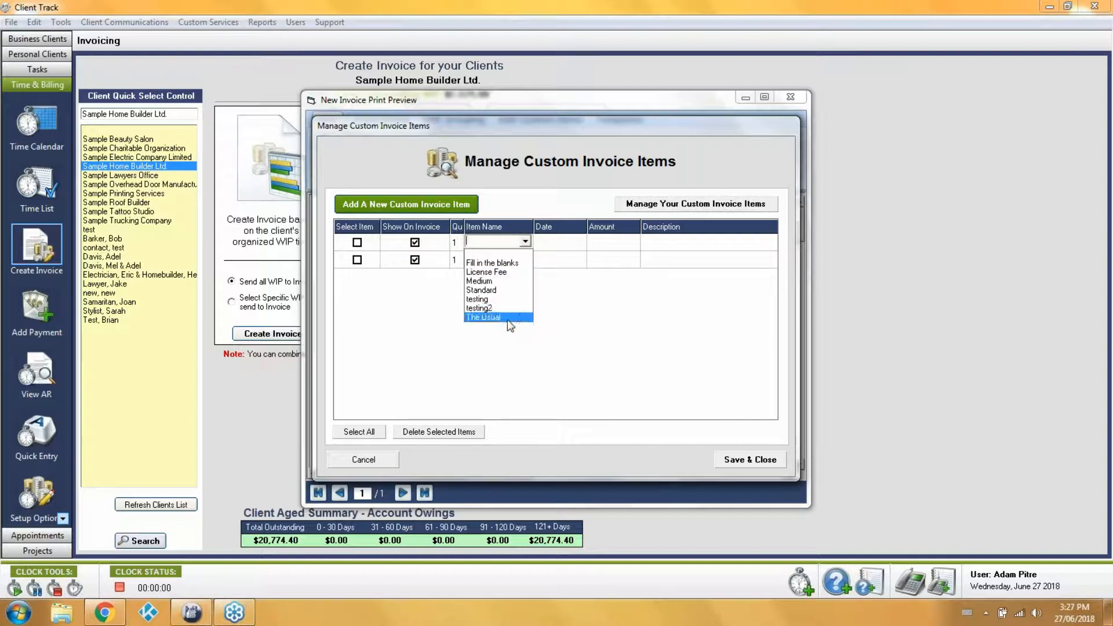
pyautogui.click(510, 322)
pyautogui.click(527, 259)
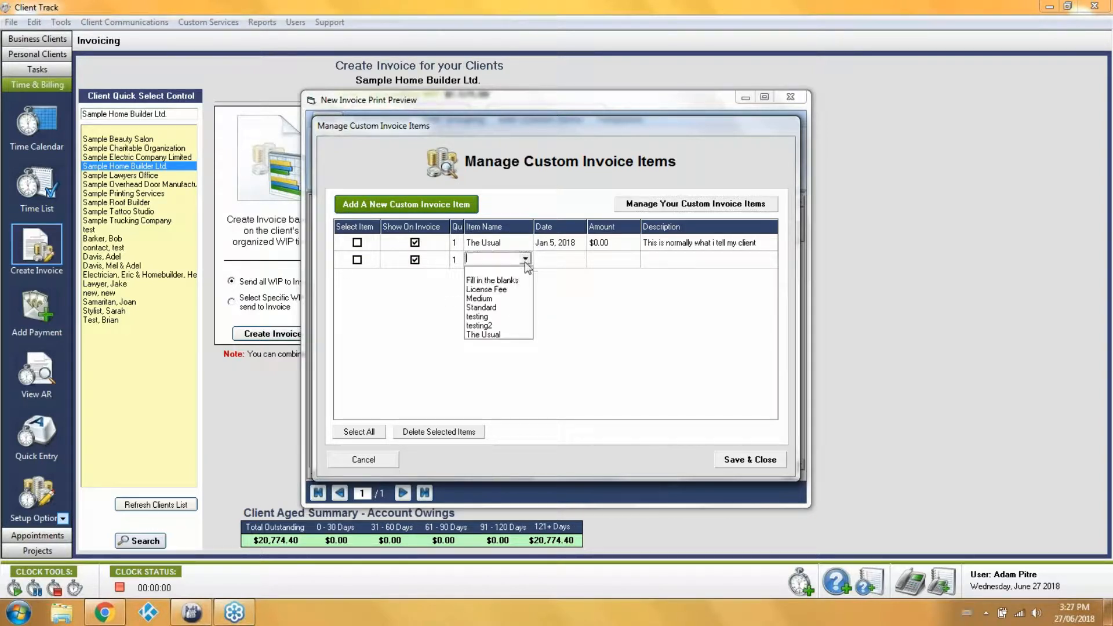
pyautogui.click(505, 290)
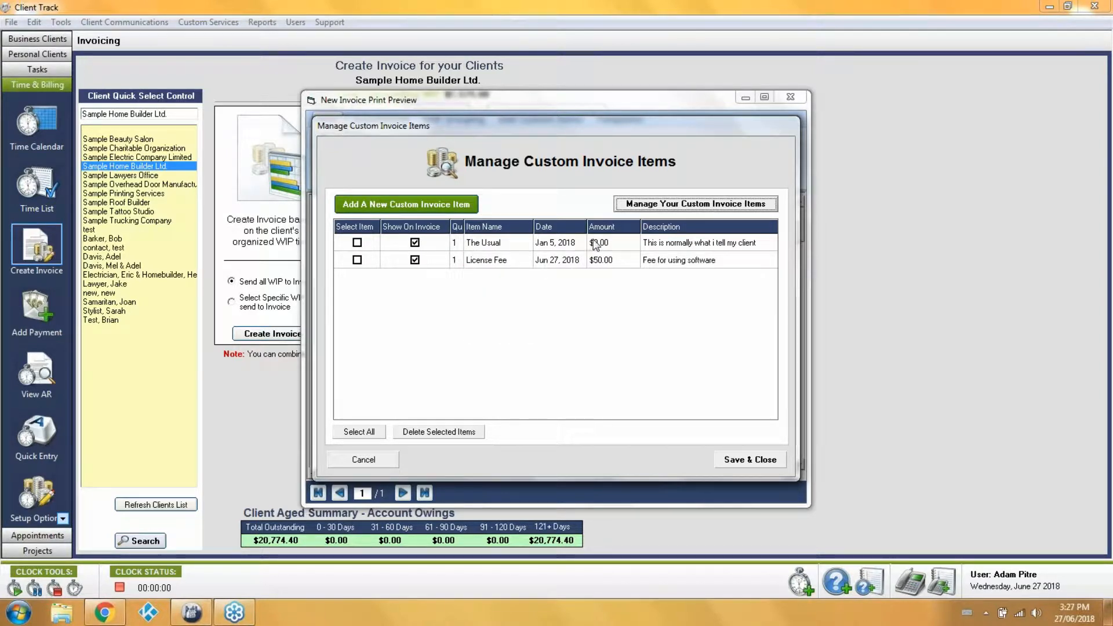
# Step: Set The Usual's amount to 1575, append "testing" to the License Fee description, and save the custom items
pyautogui.write('1575')
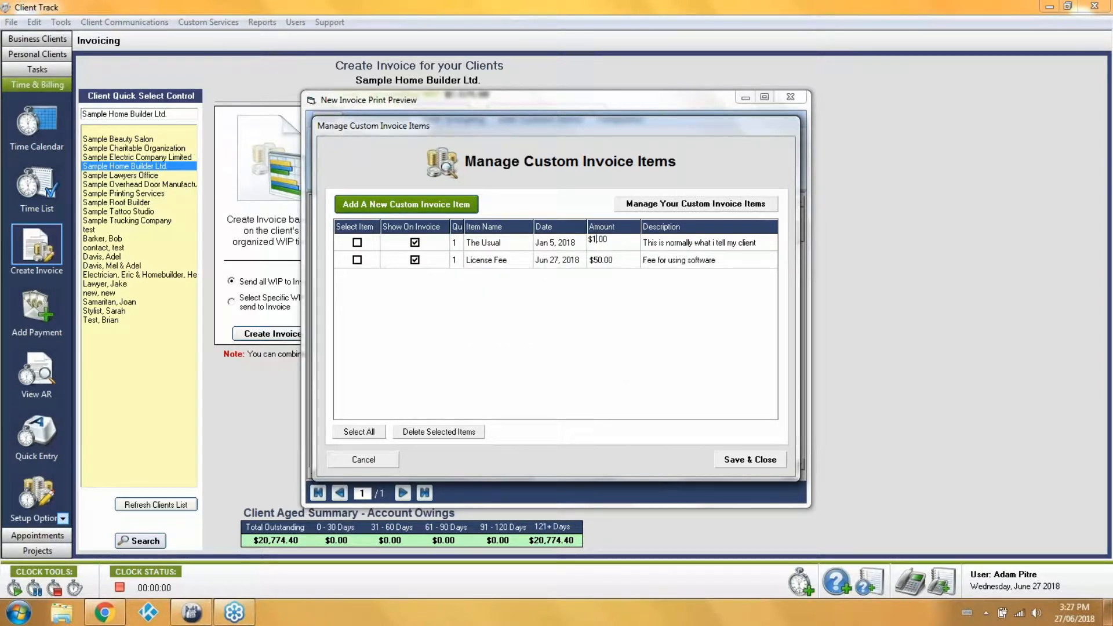
pyautogui.press('Return')
pyautogui.click(749, 257)
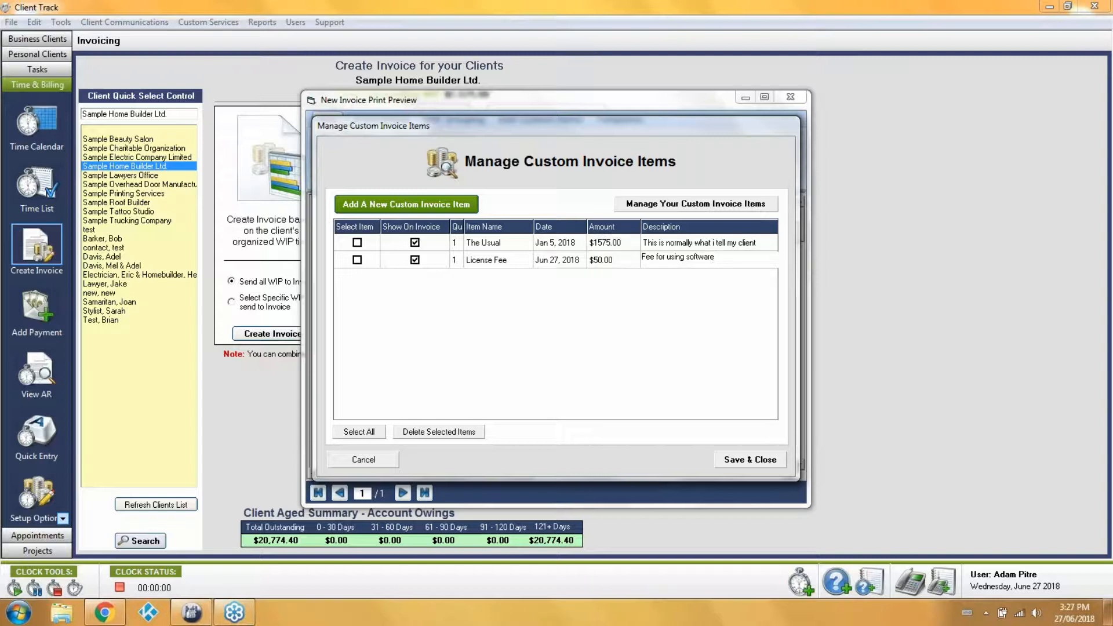
pyautogui.write('testing')
pyautogui.press('Return')
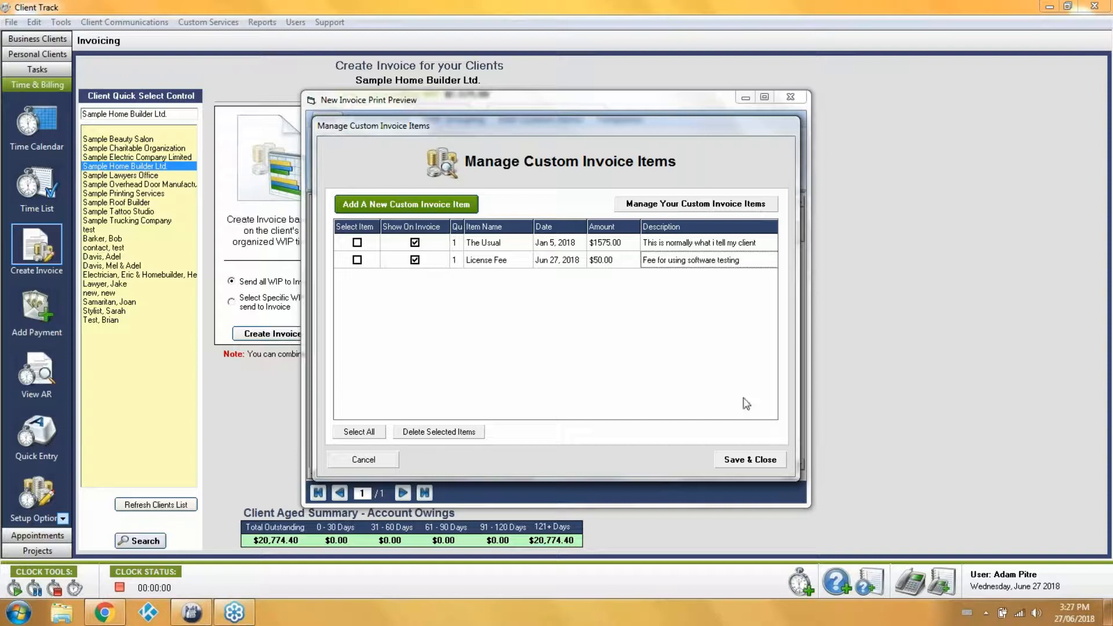
pyautogui.click(742, 457)
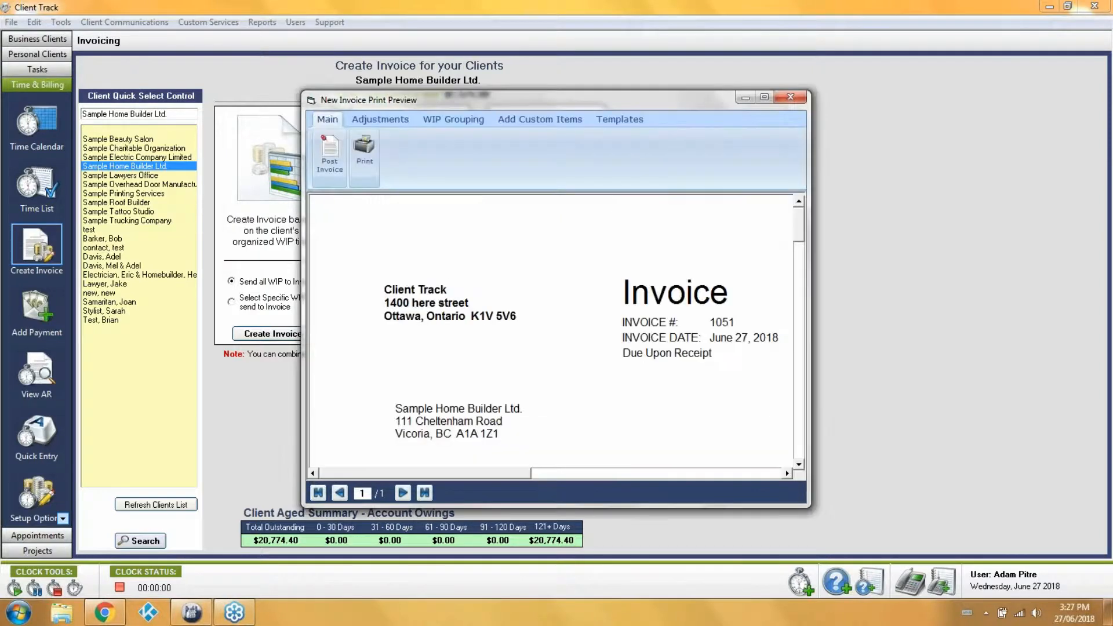
# Step: Review the custom item invoice preview at full size, and close it without posting the invoice
pyautogui.click(764, 97)
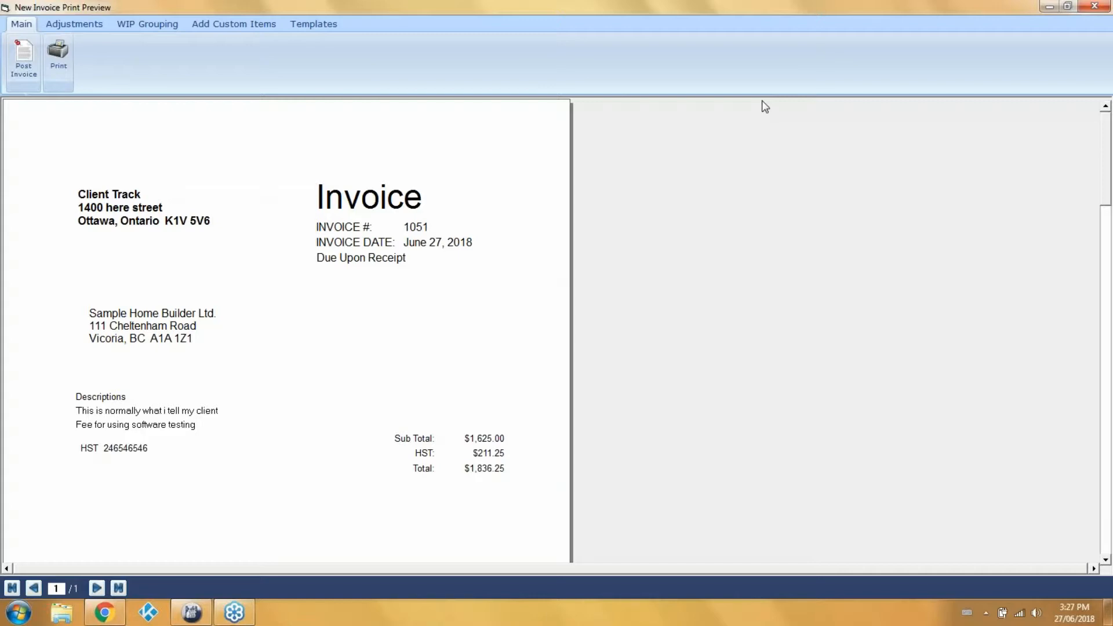
pyautogui.doubleClick(677, 6)
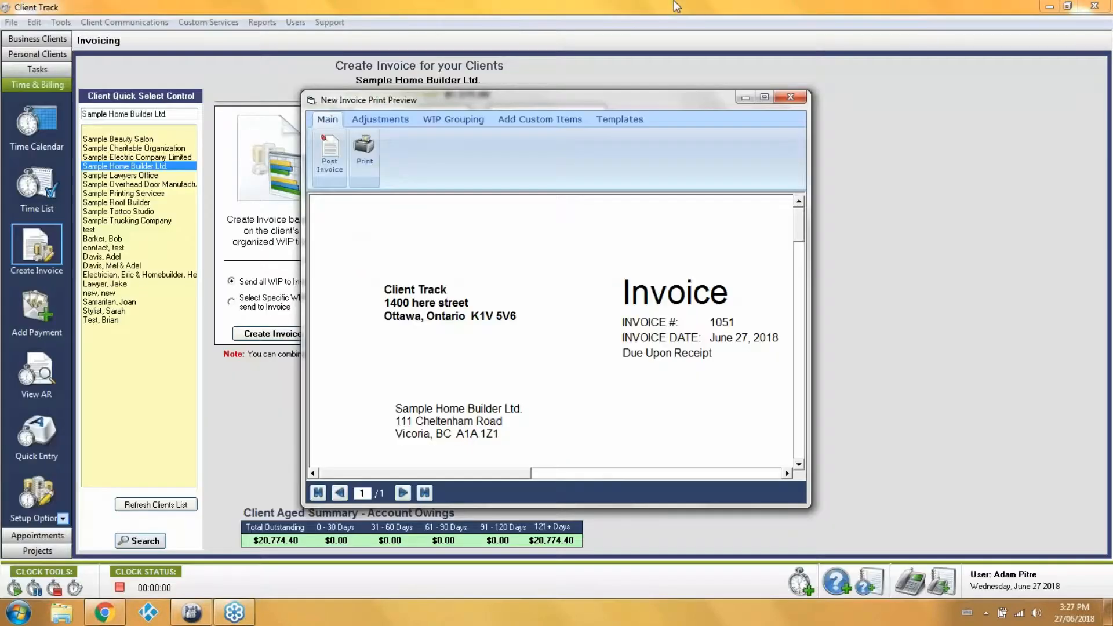
pyautogui.click(790, 96)
pyautogui.click(603, 313)
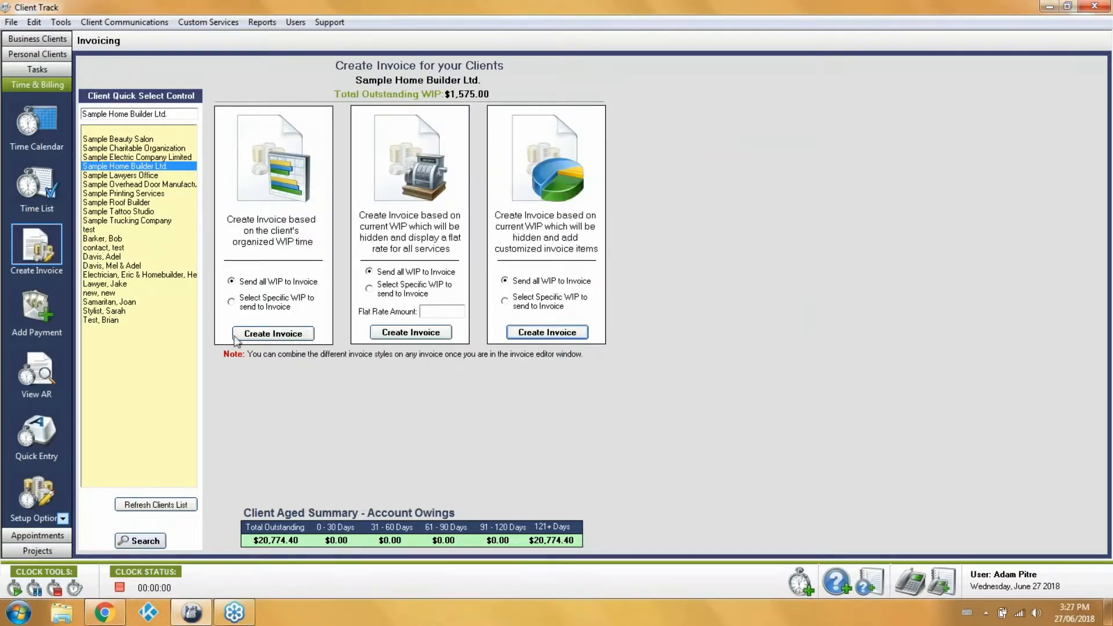
# Step: Create the invoice from all organized WIP time, enabling its header, main, horizontal and vertical grid lines and column totals row
pyautogui.click(247, 337)
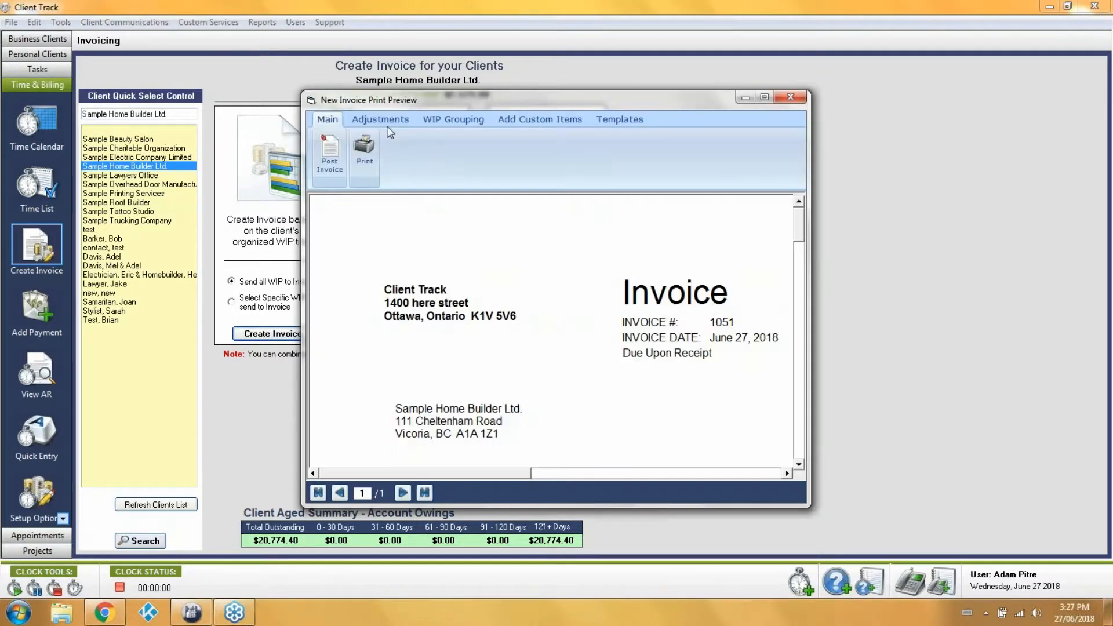
pyautogui.click(386, 116)
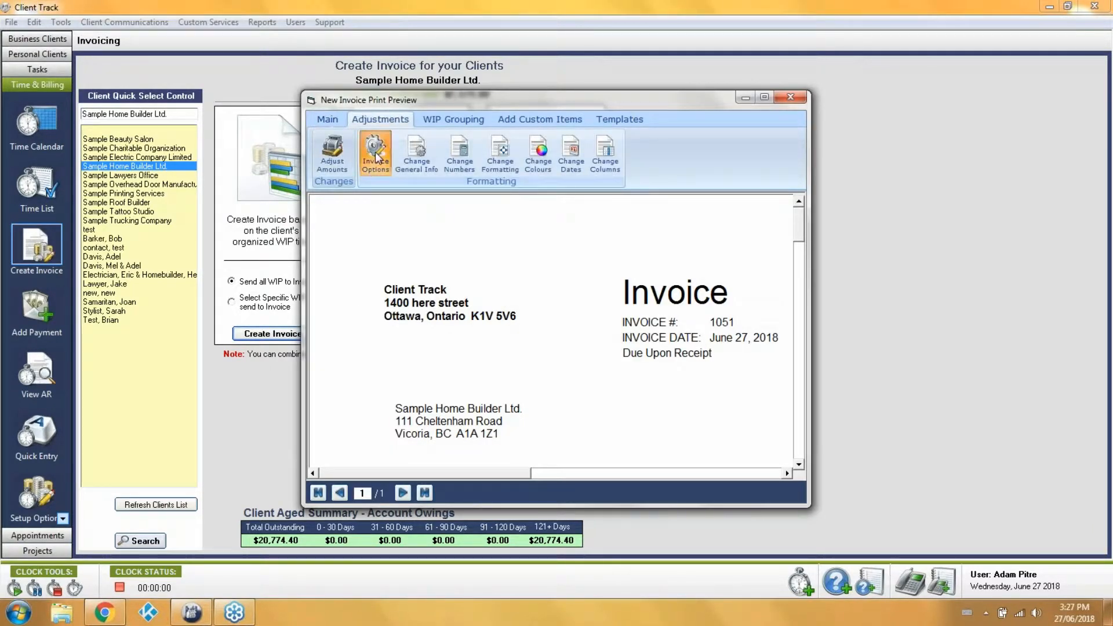
pyautogui.click(371, 153)
pyautogui.click(610, 354)
pyautogui.click(607, 339)
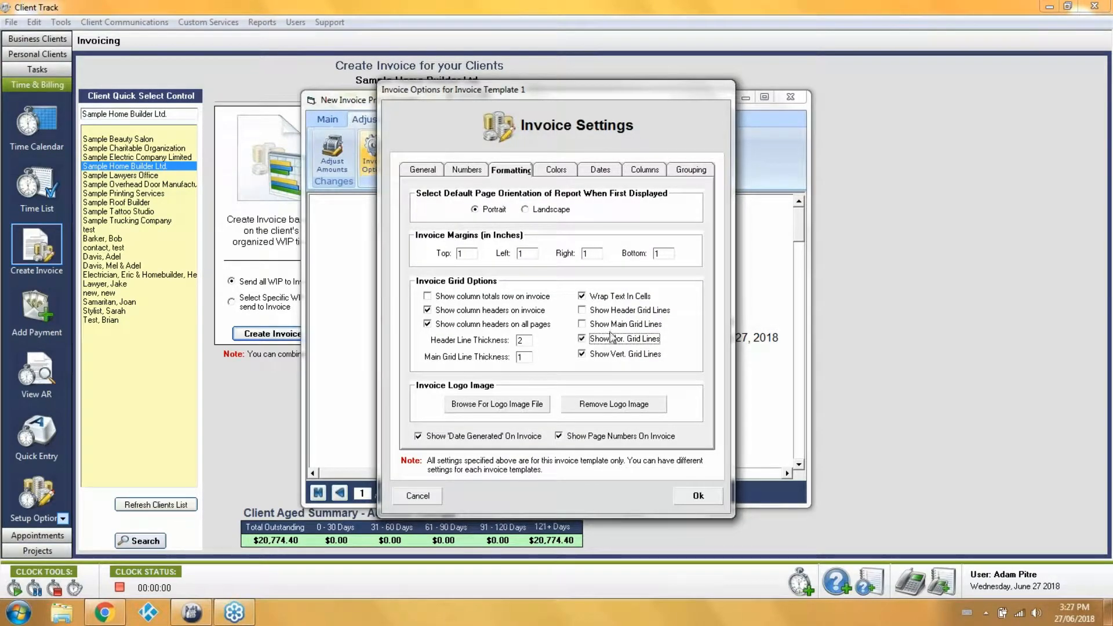
pyautogui.click(591, 326)
pyautogui.click(583, 310)
pyautogui.click(465, 299)
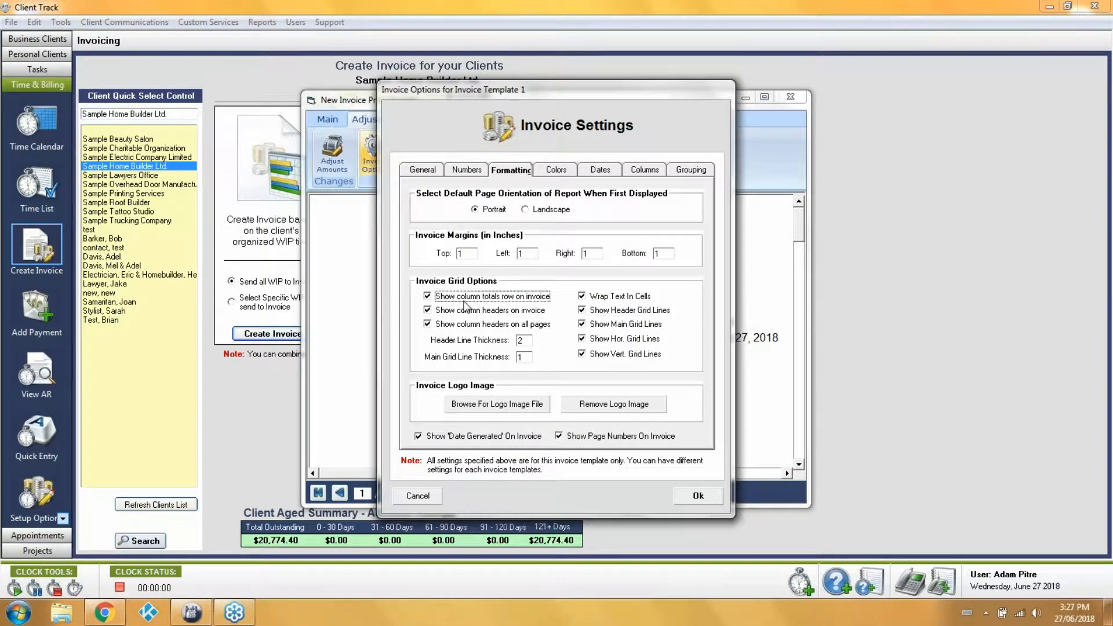
# Step: Reset the invoice template's colors and columns to their defaults, apply the settings, and review the invoice at full size
pyautogui.click(553, 169)
pyautogui.click(658, 382)
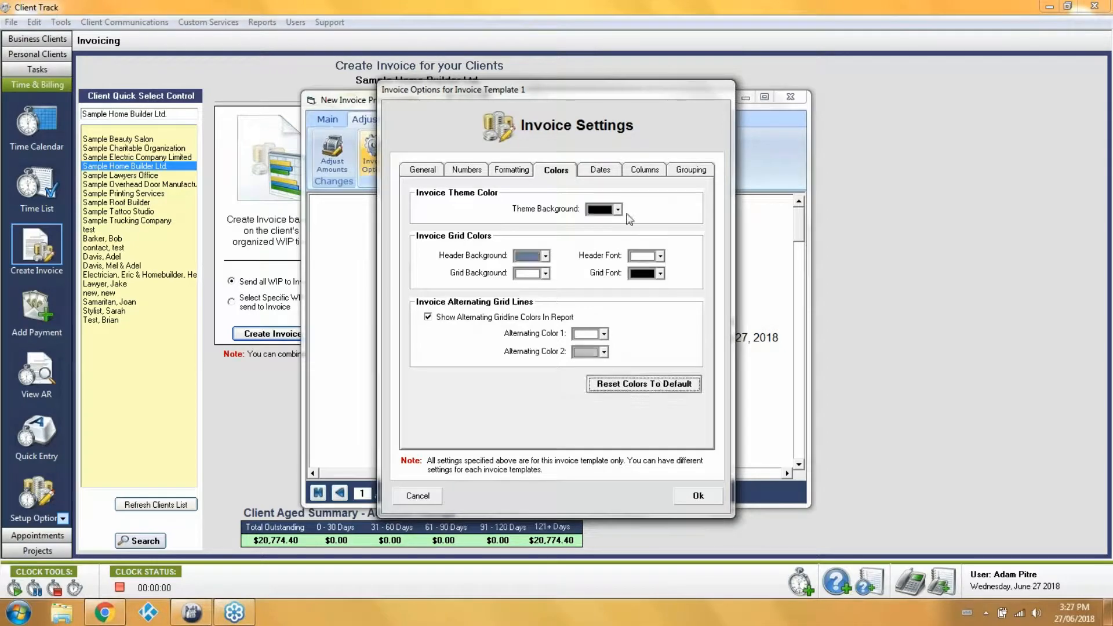
pyautogui.click(608, 174)
pyautogui.click(648, 173)
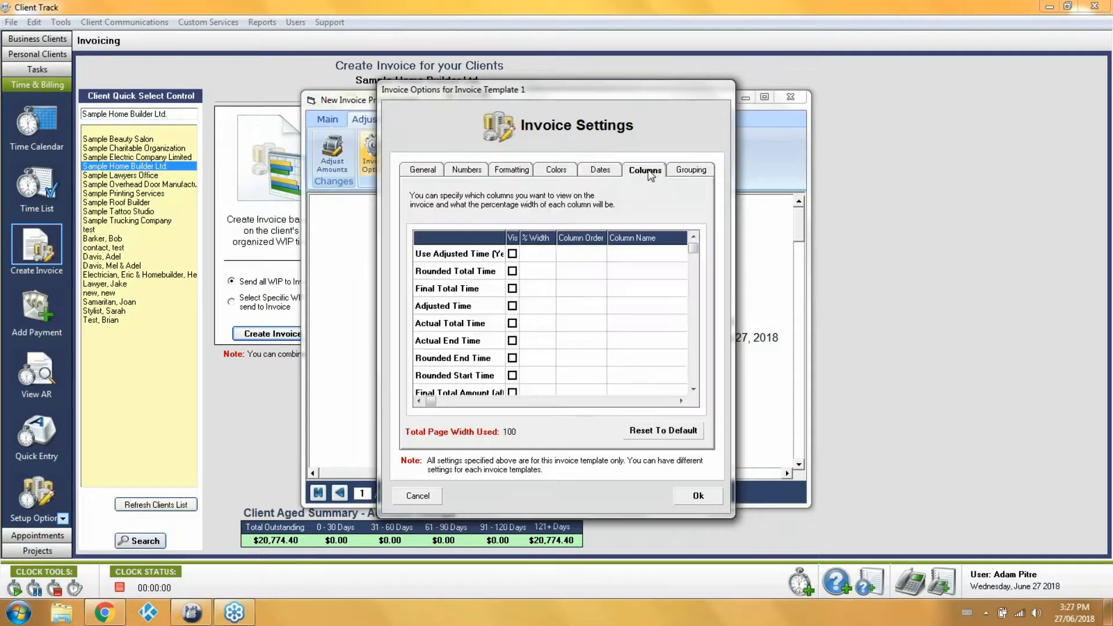
pyautogui.click(653, 430)
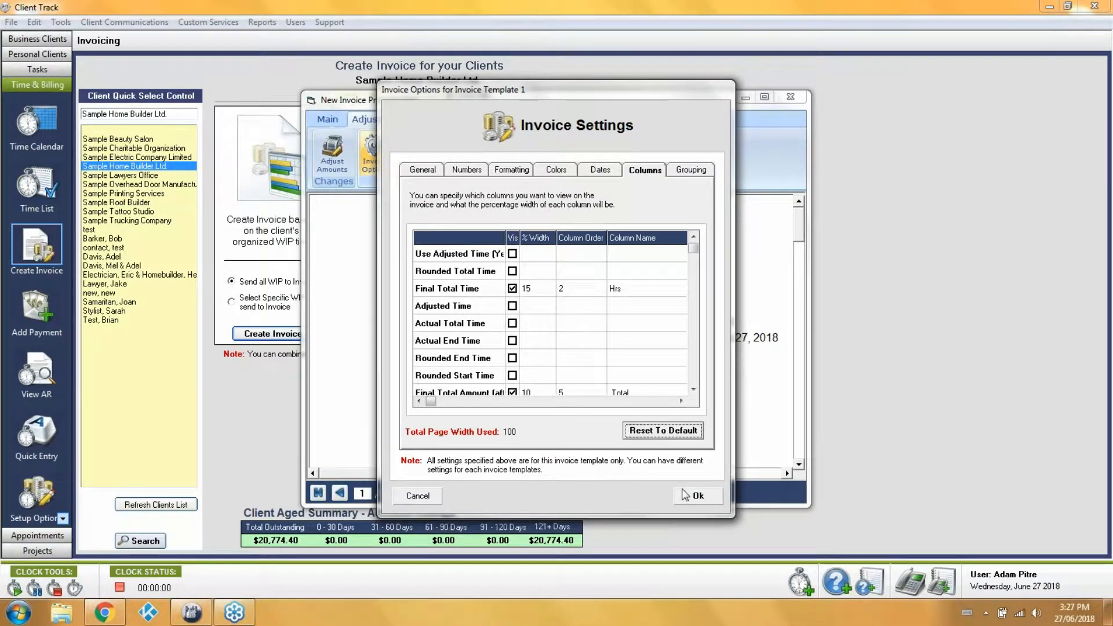
pyautogui.click(697, 496)
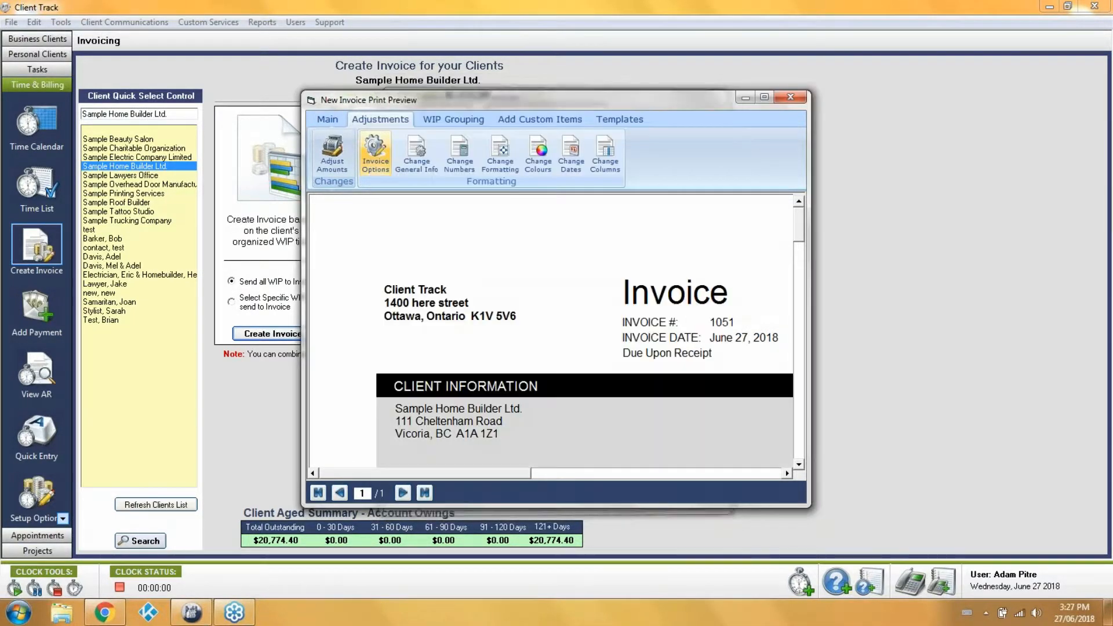
pyautogui.click(764, 97)
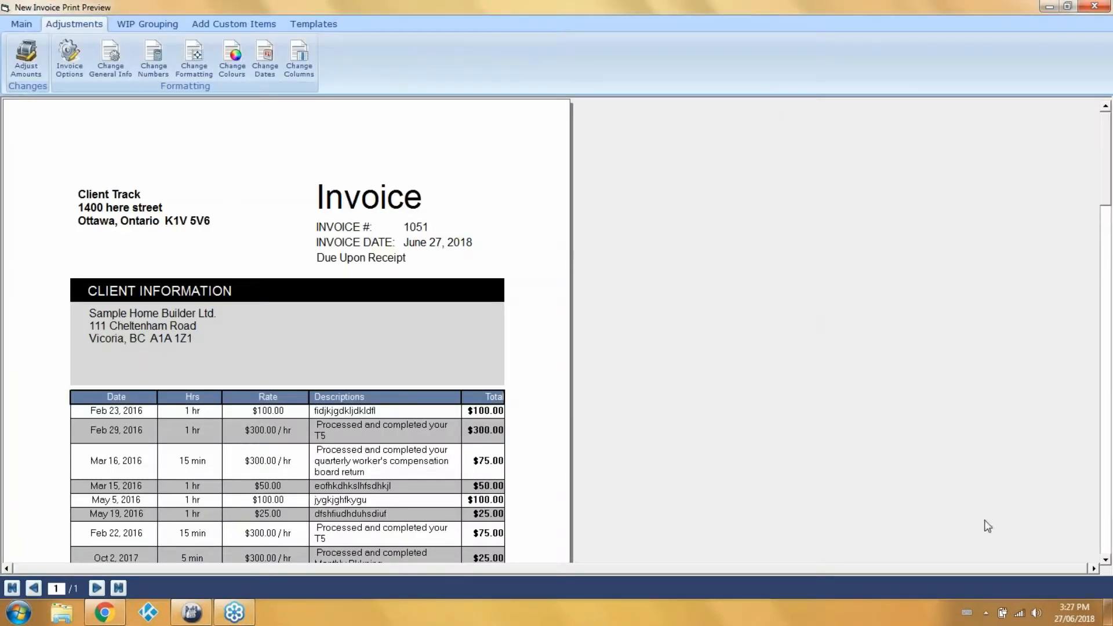
pyautogui.click(1106, 561)
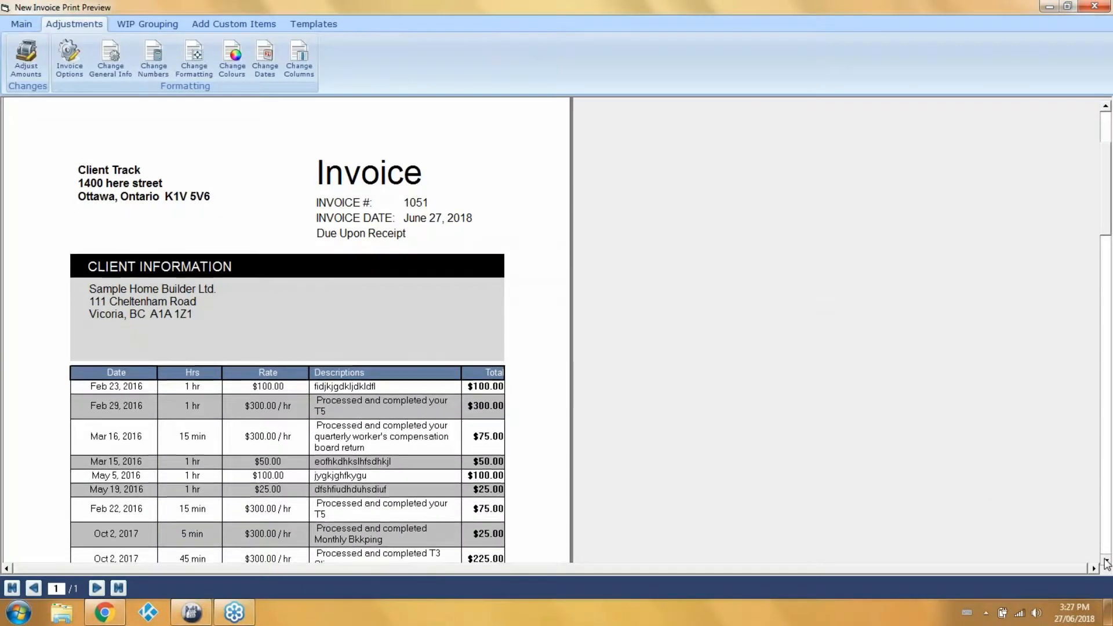
pyautogui.click(1105, 561)
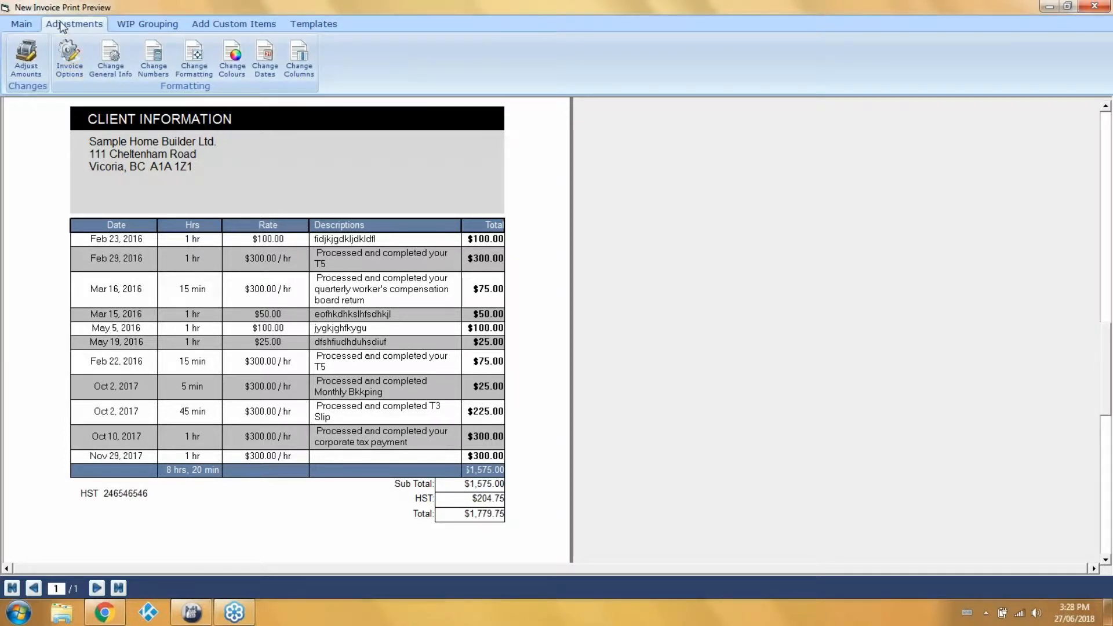
# Step: Hide the invoice's header, main, horizontal and vertical grid lines and its column totals row, and review the updated invoice
pyautogui.click(68, 51)
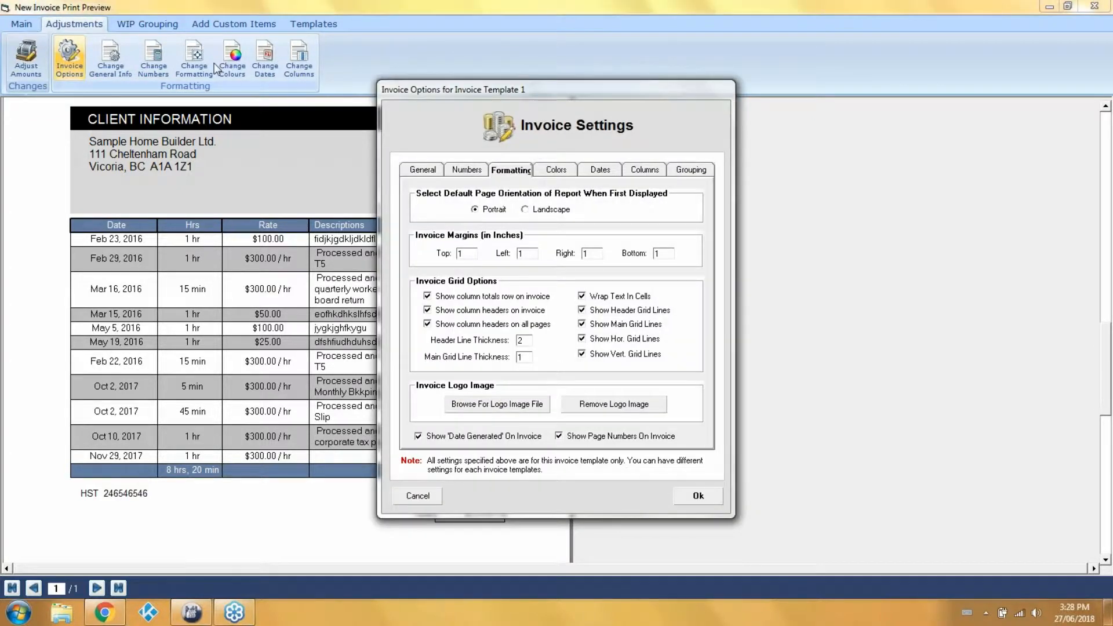
pyautogui.moveTo(536, 92); pyautogui.dragTo(686, 83)
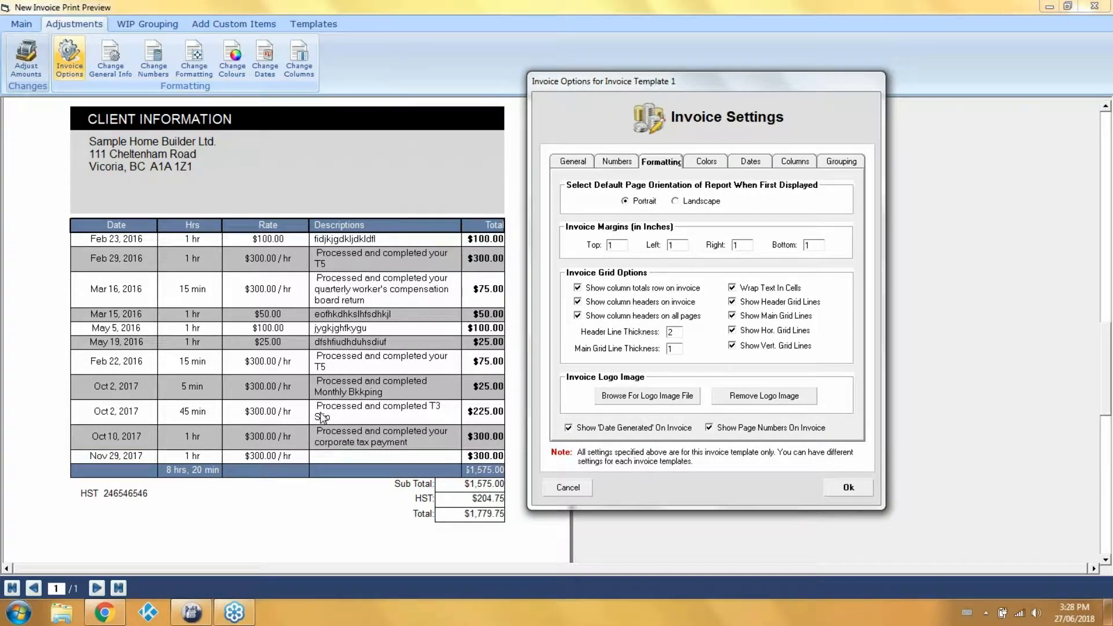
pyautogui.click(732, 302)
pyautogui.click(732, 316)
pyautogui.click(732, 330)
pyautogui.click(732, 347)
pyautogui.click(592, 288)
pyautogui.click(846, 491)
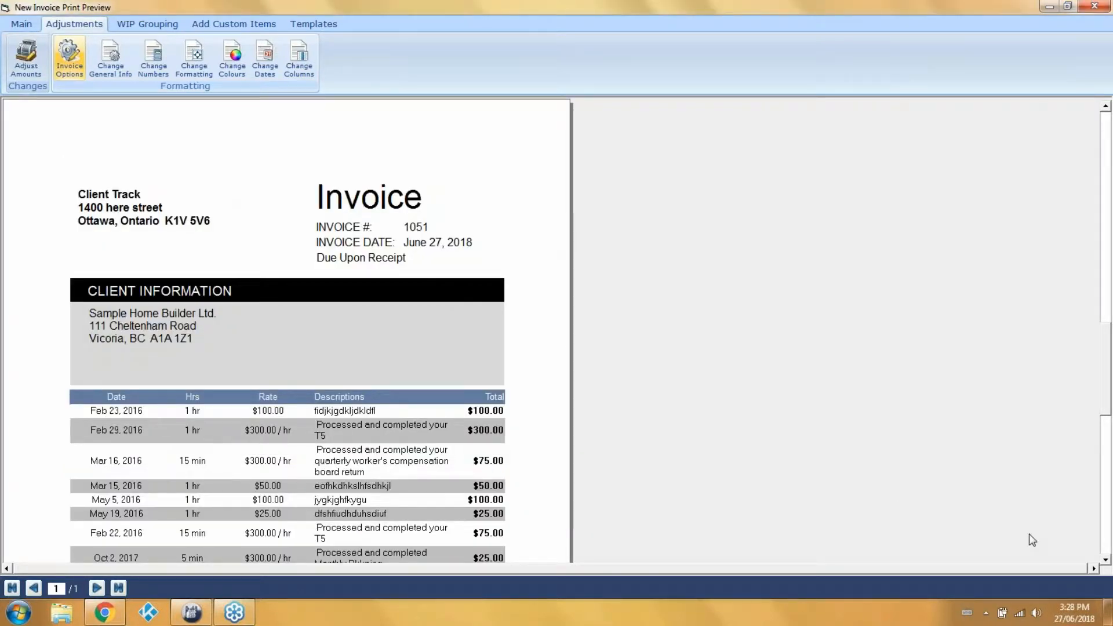
pyautogui.click(1104, 555)
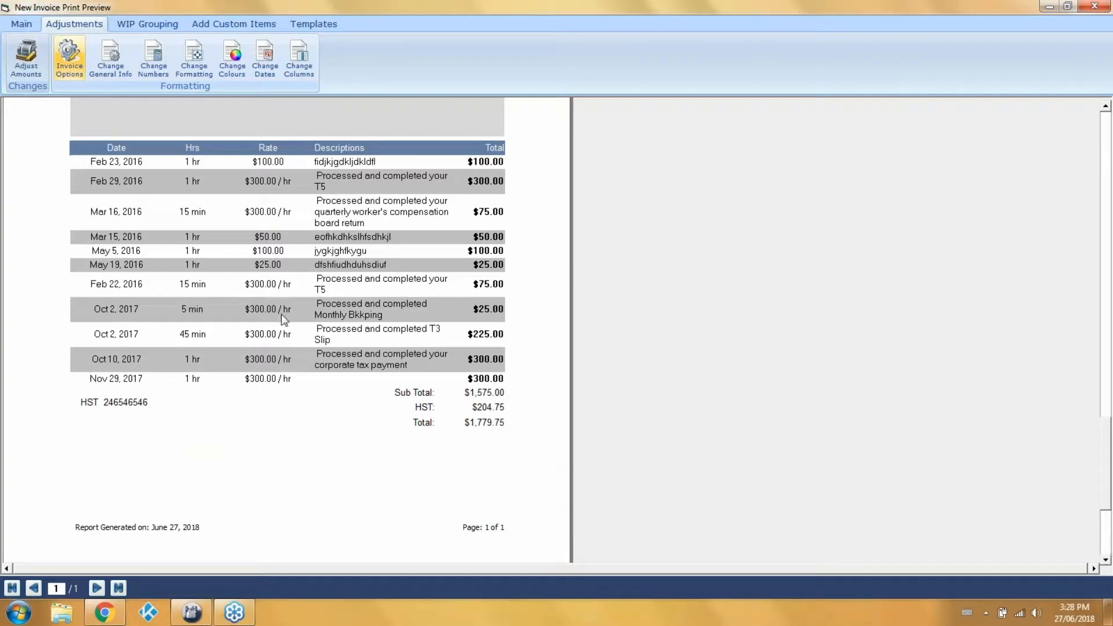
# Step: Set the invoice's theme background, header background and Alternating Color 2 to white and the header font to black, and apply
pyautogui.click(68, 55)
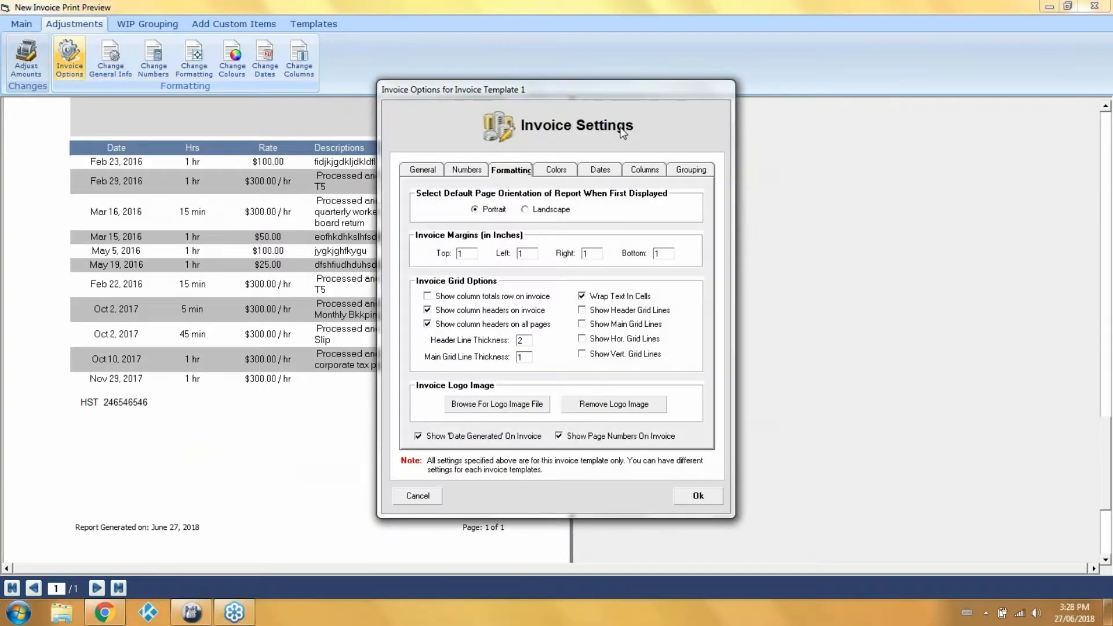
pyautogui.click(555, 170)
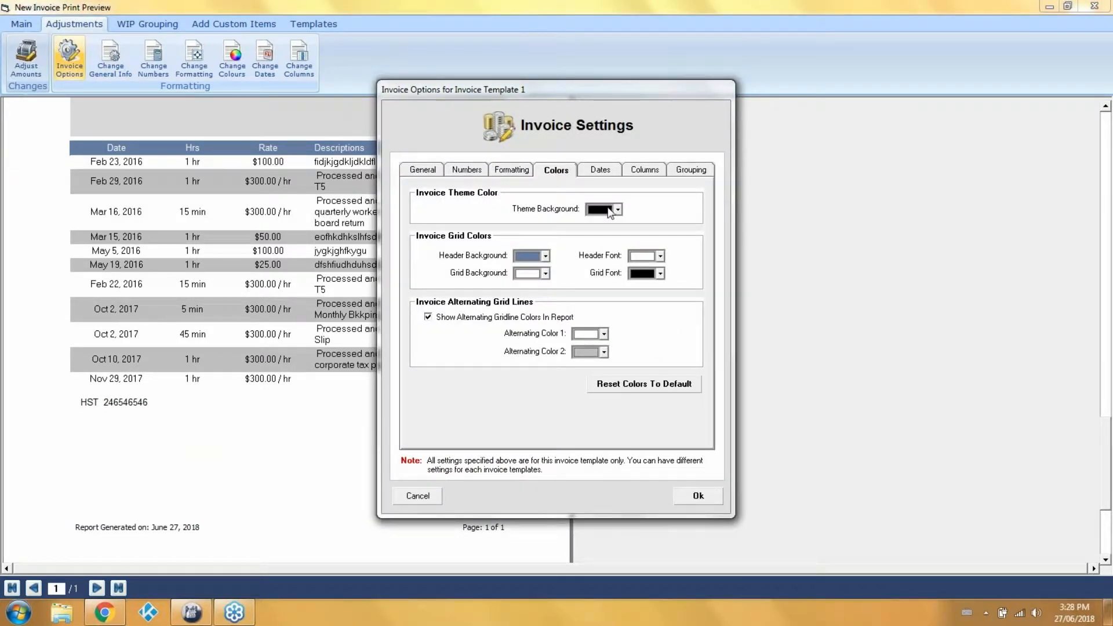
pyautogui.click(600, 209)
pyautogui.click(604, 235)
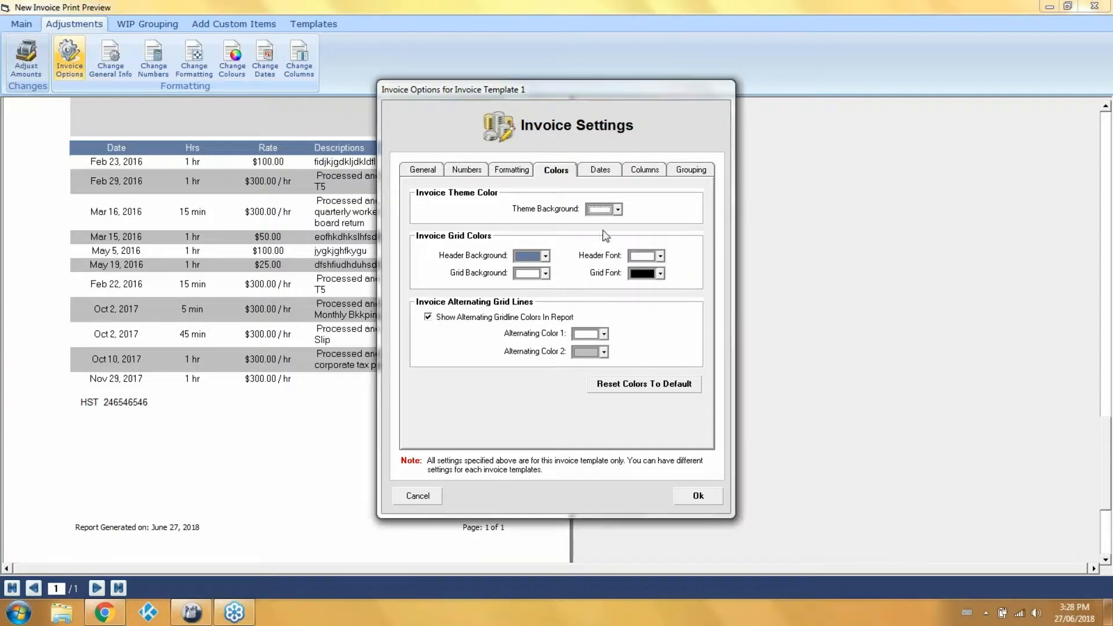
pyautogui.click(545, 255)
pyautogui.click(540, 277)
pyautogui.click(604, 352)
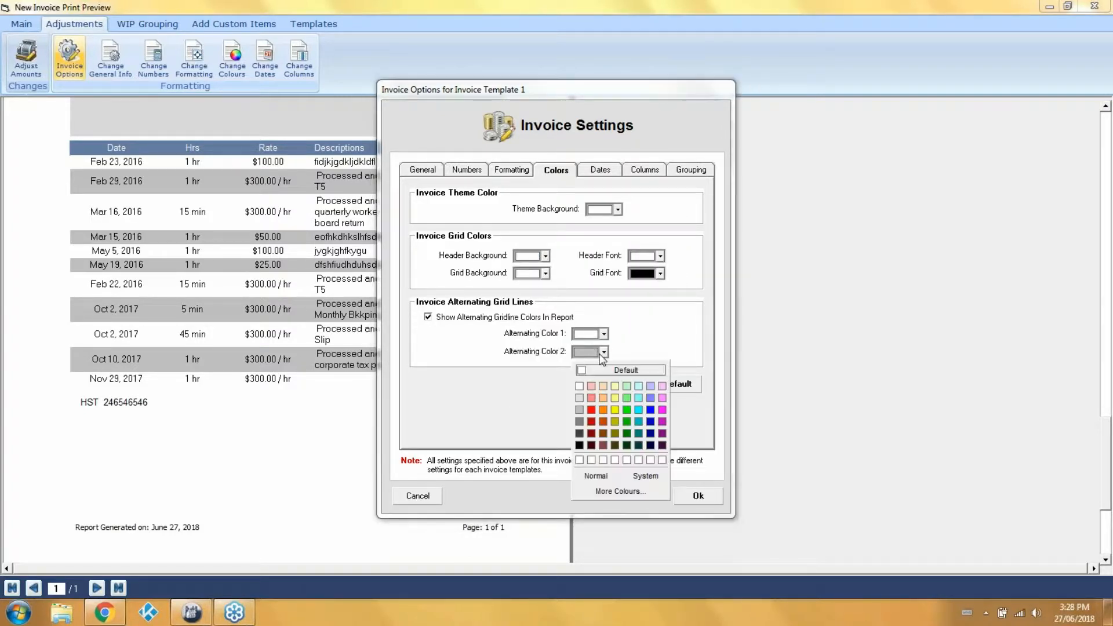
pyautogui.click(592, 375)
pyautogui.click(659, 256)
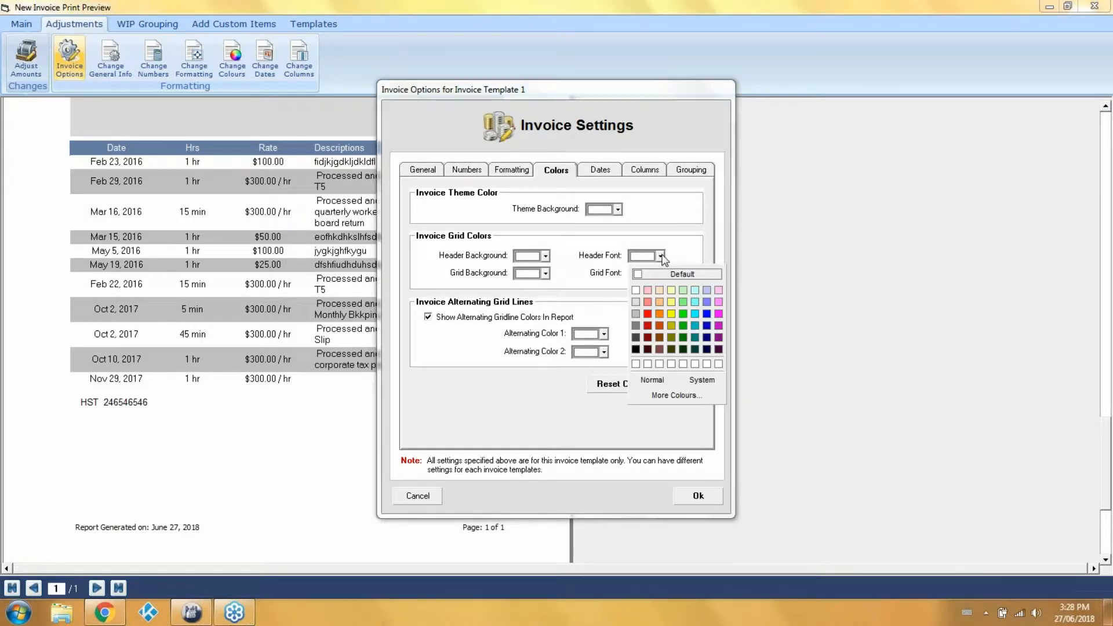
pyautogui.click(635, 348)
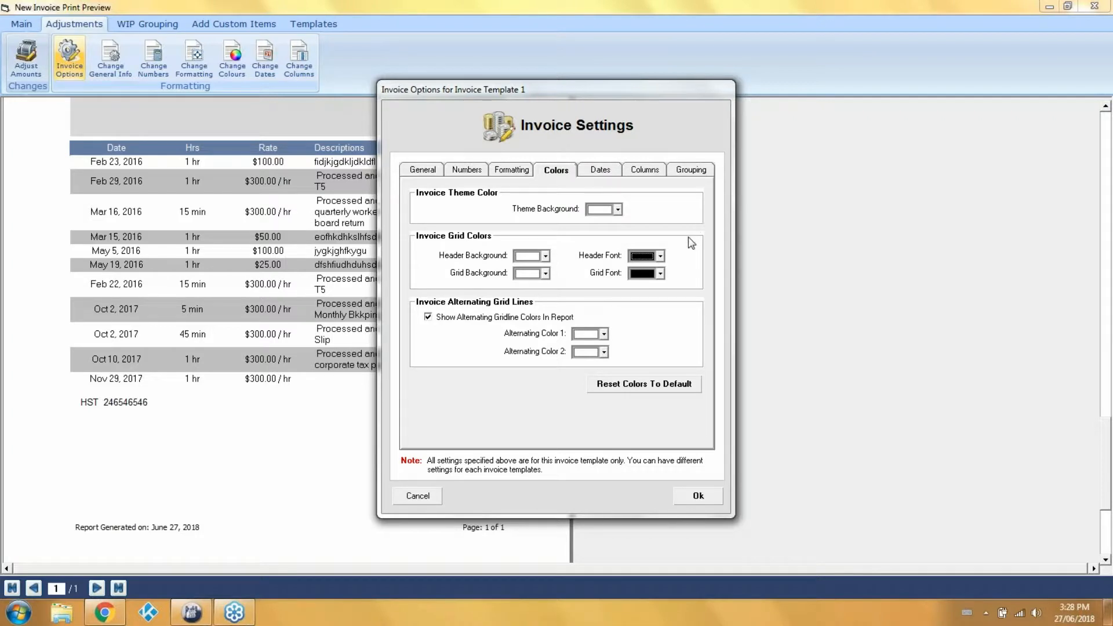
pyautogui.click(697, 499)
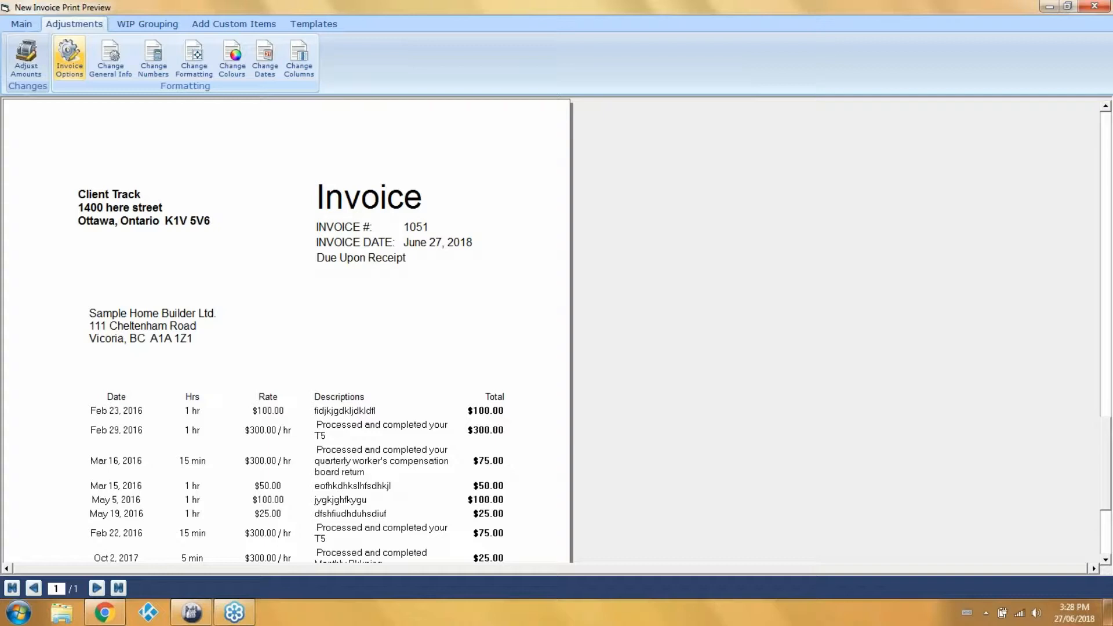
# Step: Show only the Client Time Entry Description column on the invoice, set its width to 100 percent, apply, and review the invoice down to its totals
pyautogui.click(64, 54)
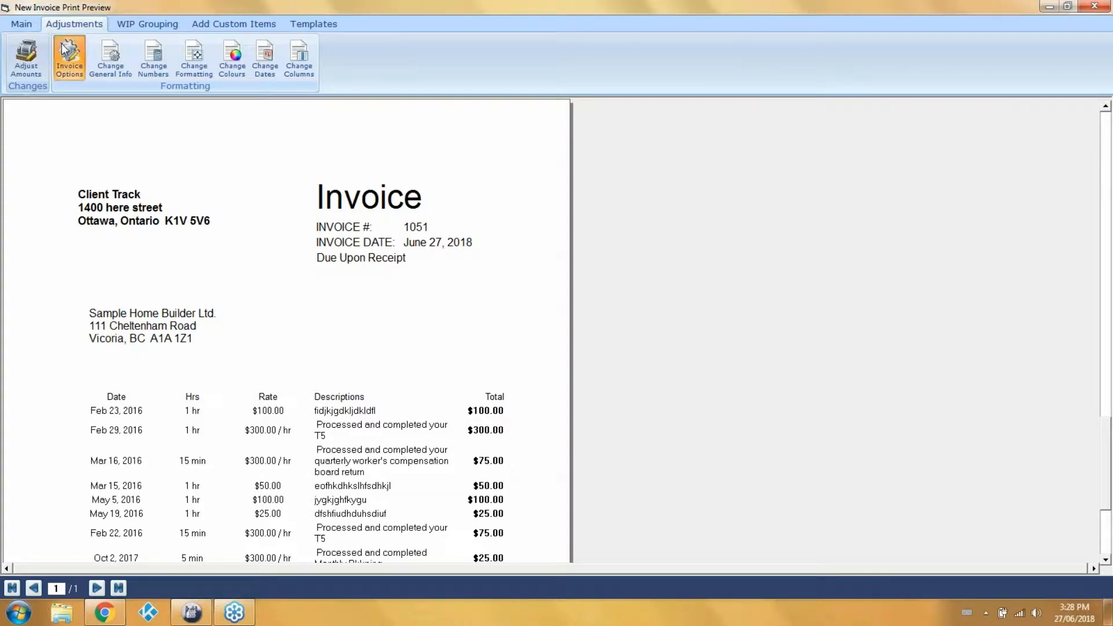
pyautogui.click(637, 171)
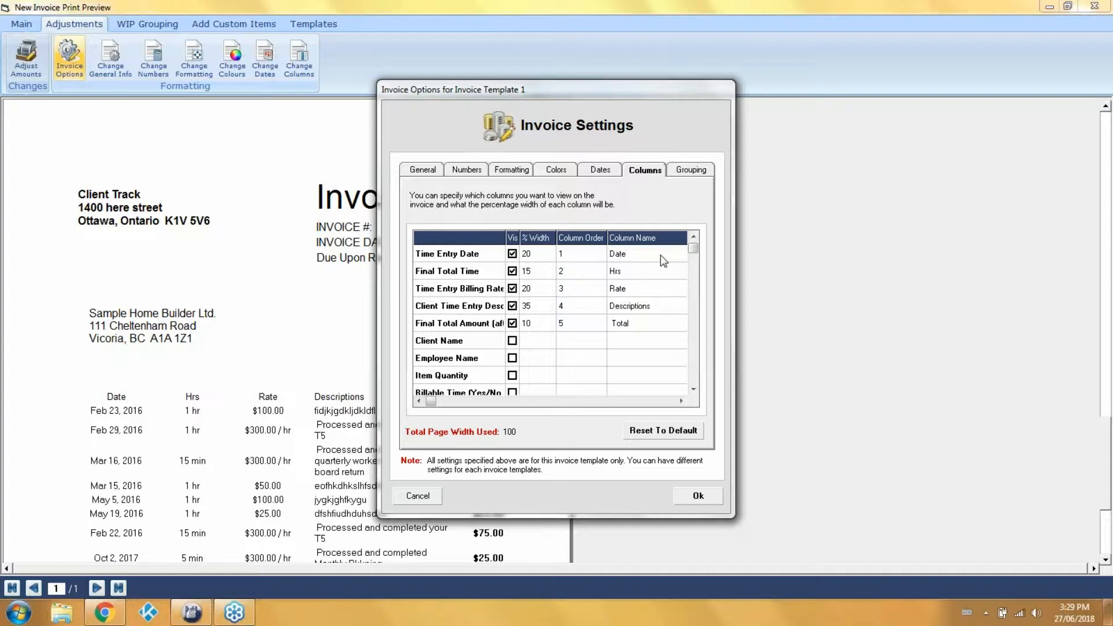
pyautogui.click(512, 254)
pyautogui.click(511, 270)
pyautogui.click(512, 288)
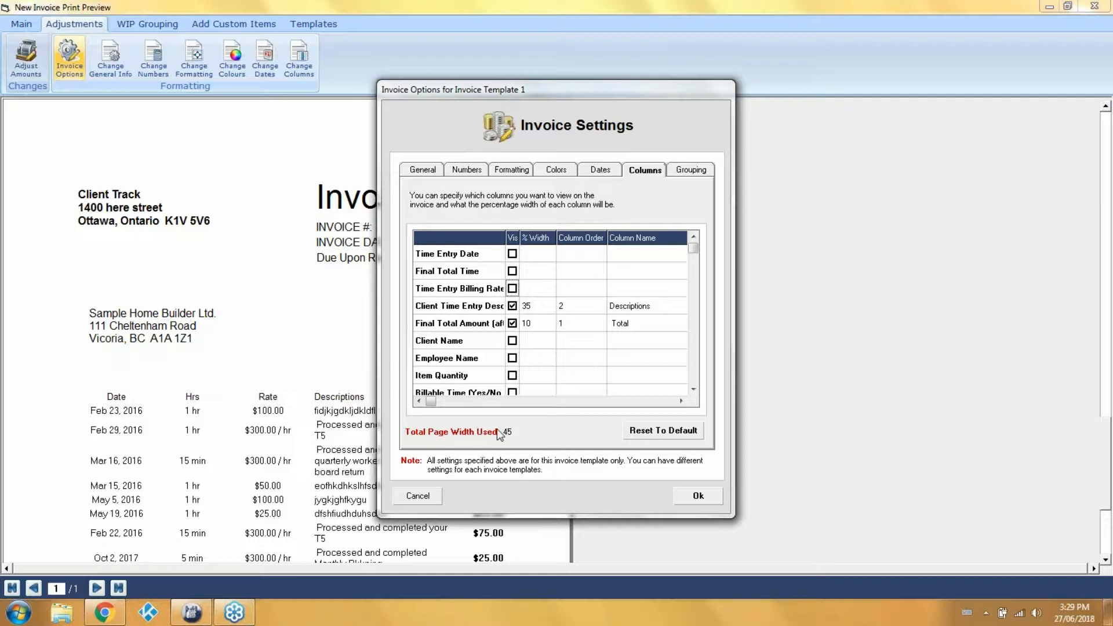
pyautogui.click(512, 323)
pyautogui.click(527, 304)
pyautogui.write('100')
pyautogui.press('Tab')
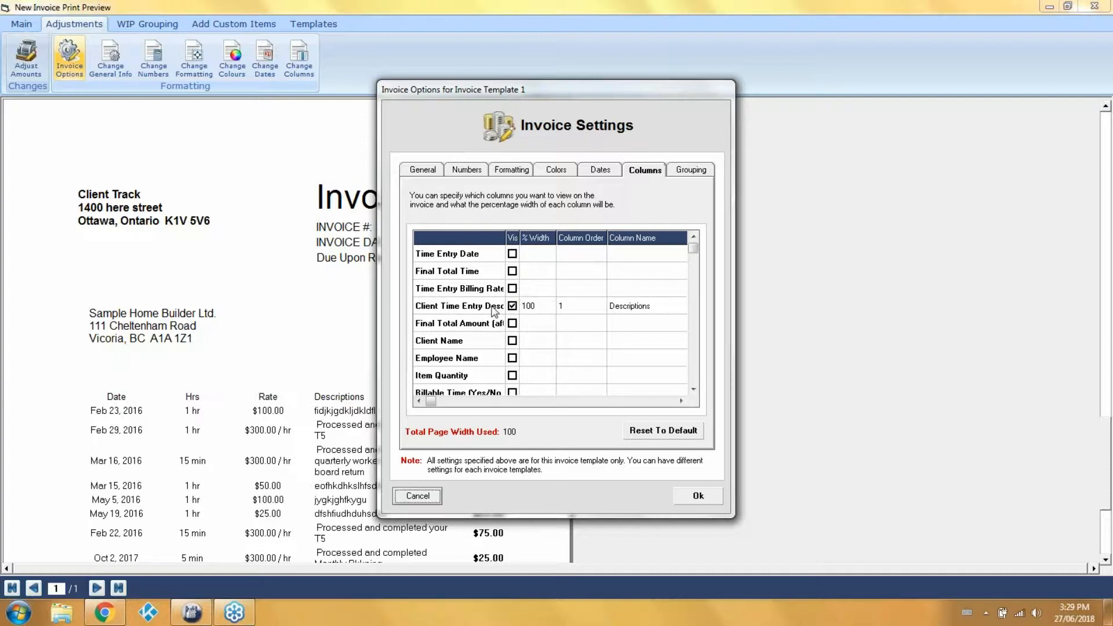
pyautogui.click(685, 501)
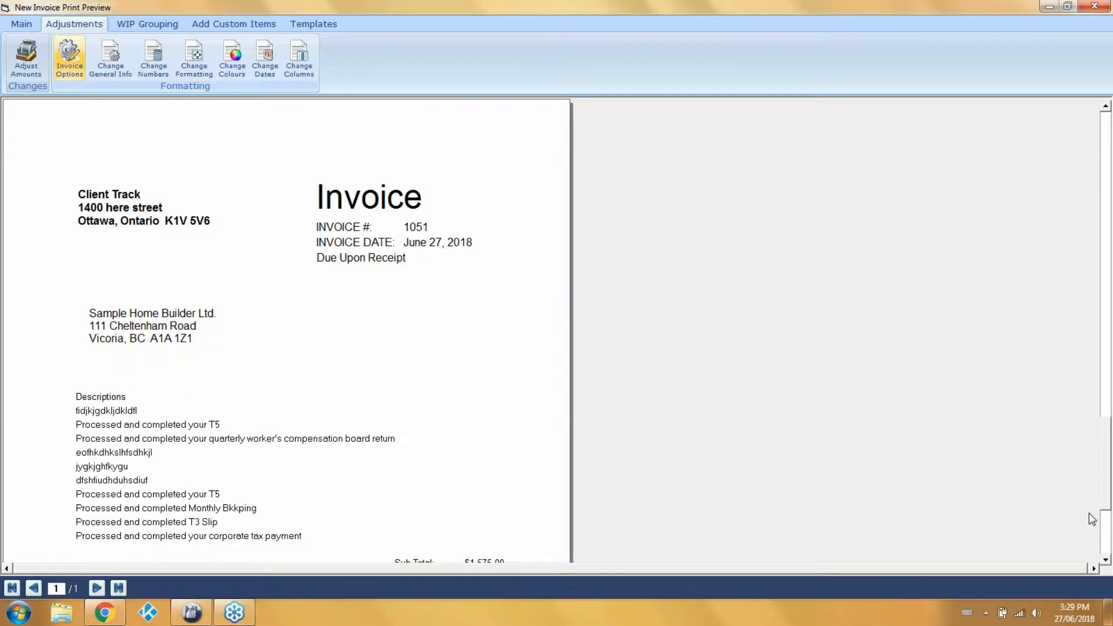
pyautogui.click(1104, 545)
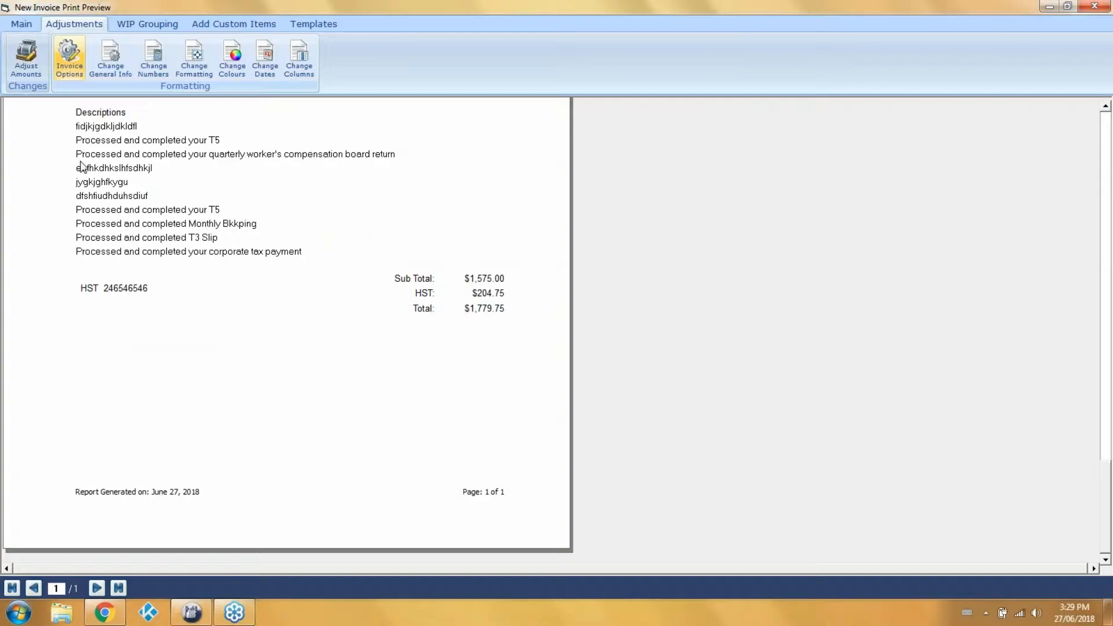
pyautogui.click(23, 57)
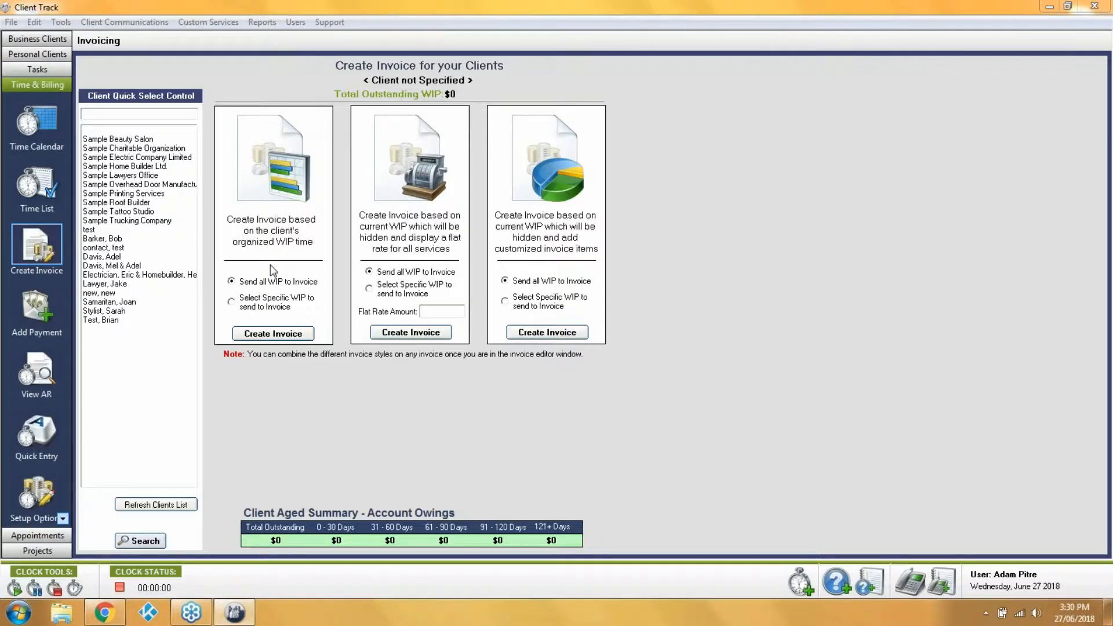
# Step: Create an invoice from all organized WIP time for Sample Electric Company Limited and view it at full size
pyautogui.click(266, 336)
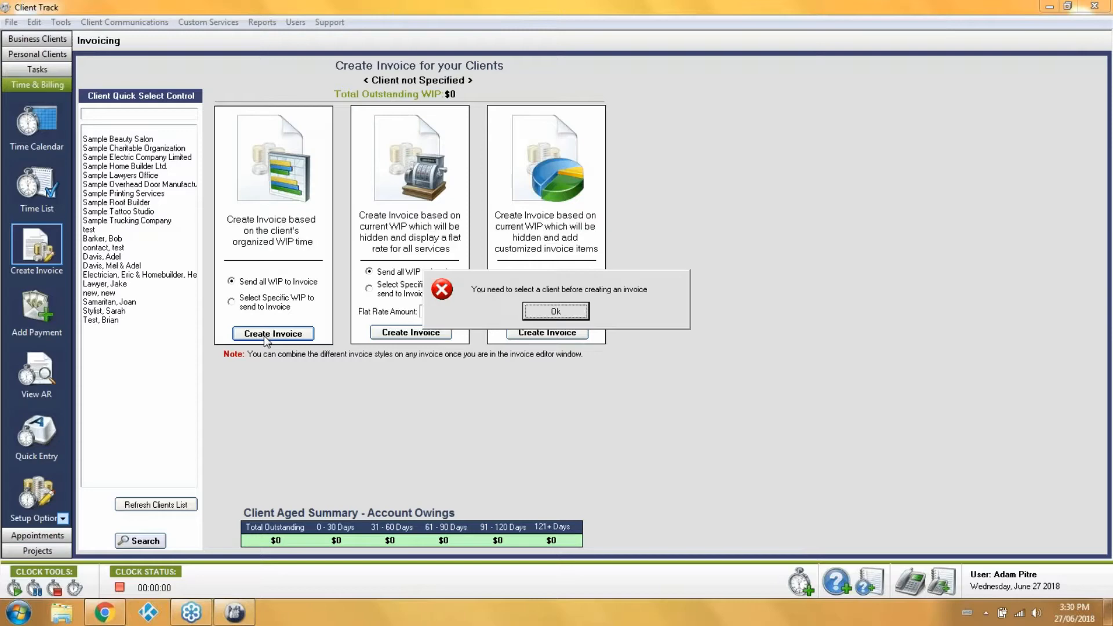
pyautogui.click(554, 313)
pyautogui.click(97, 157)
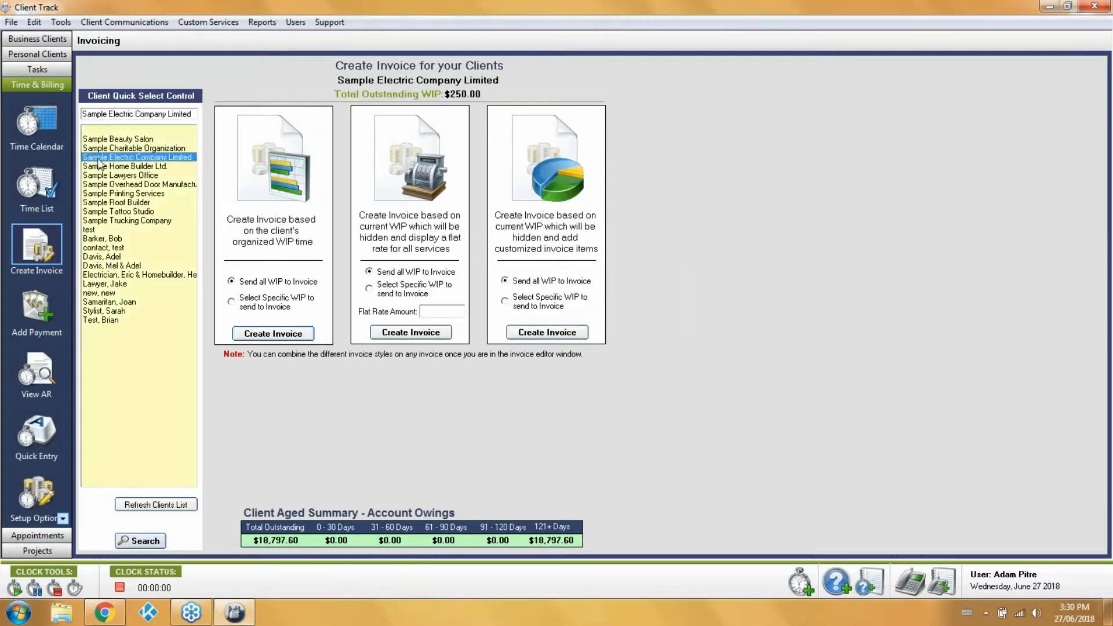
pyautogui.click(255, 333)
pyautogui.click(763, 97)
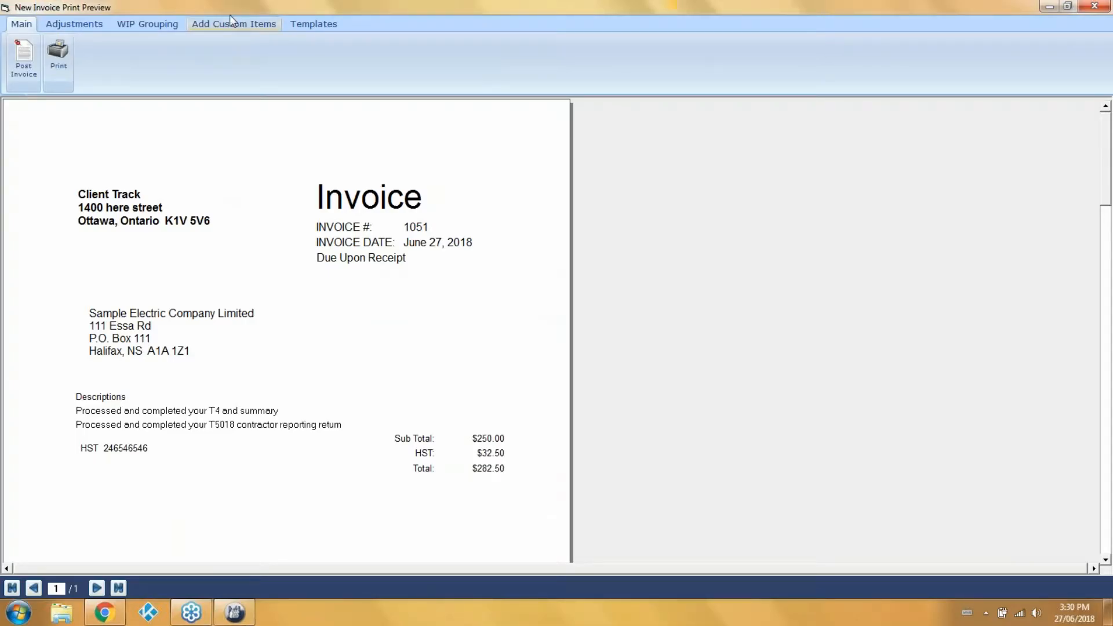
# Step: Add the custom invoice item "The Usual" with an amount of $50.00 to the invoice and save it
pyautogui.click(225, 29)
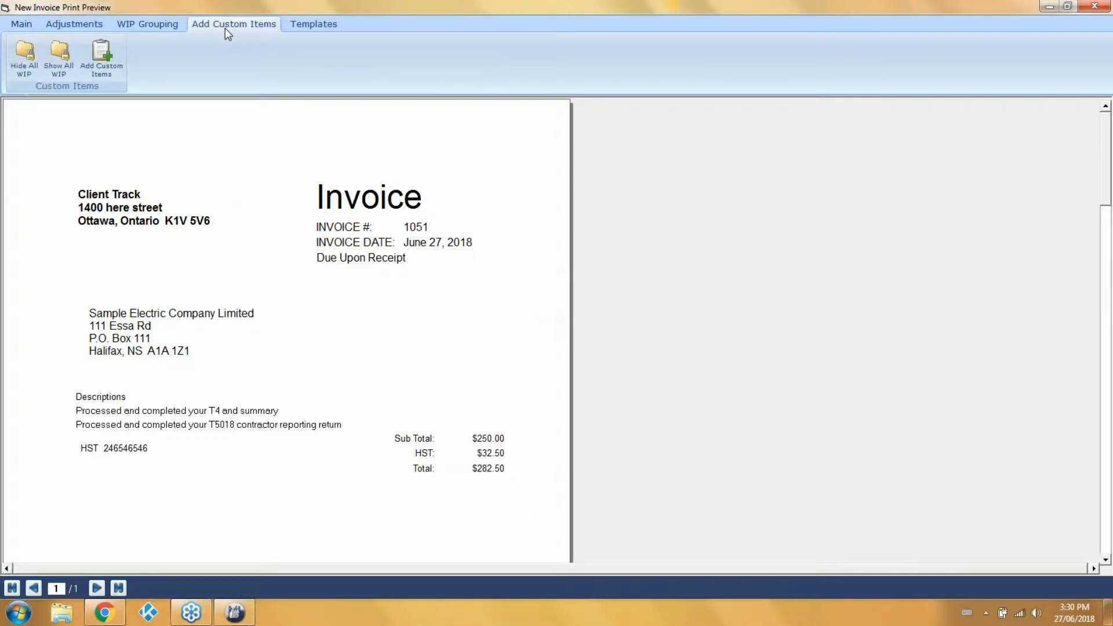
pyautogui.click(110, 55)
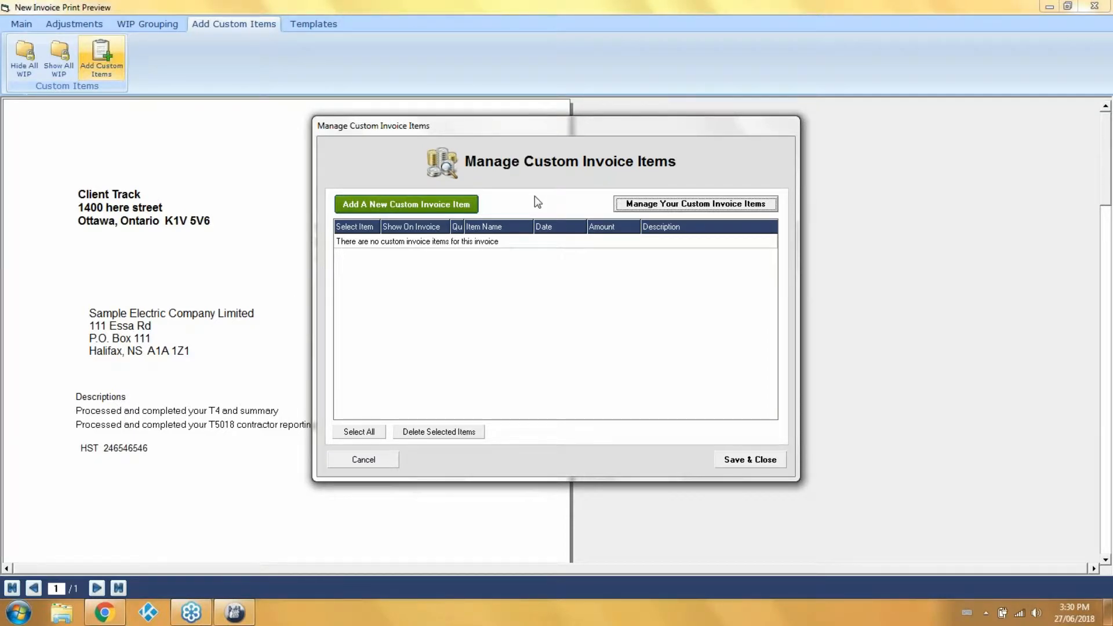
pyautogui.click(451, 208)
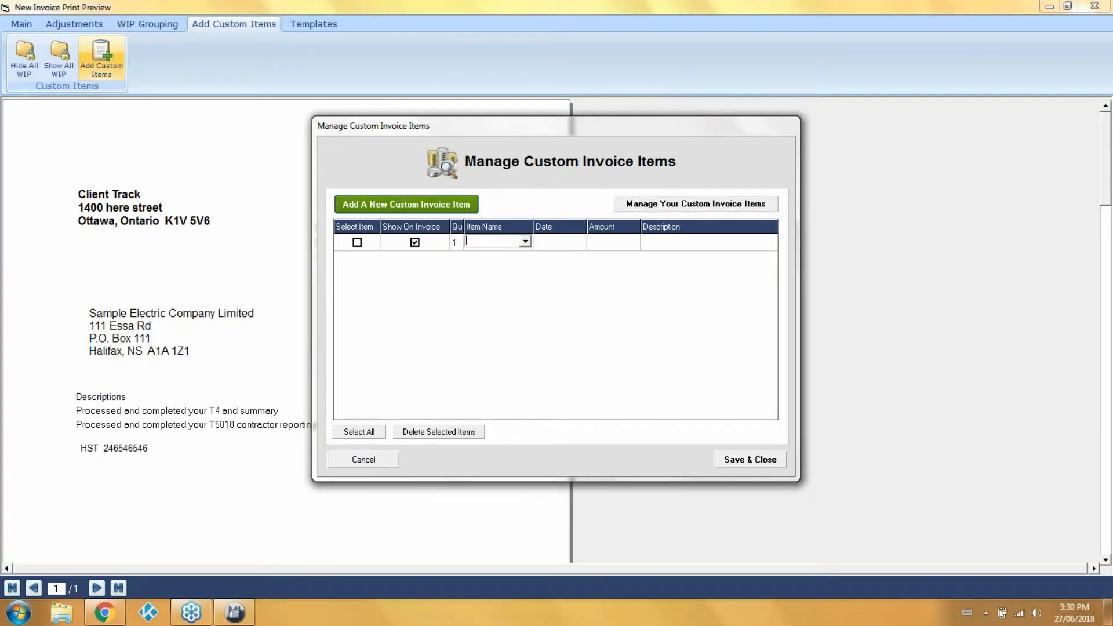
pyautogui.click(522, 242)
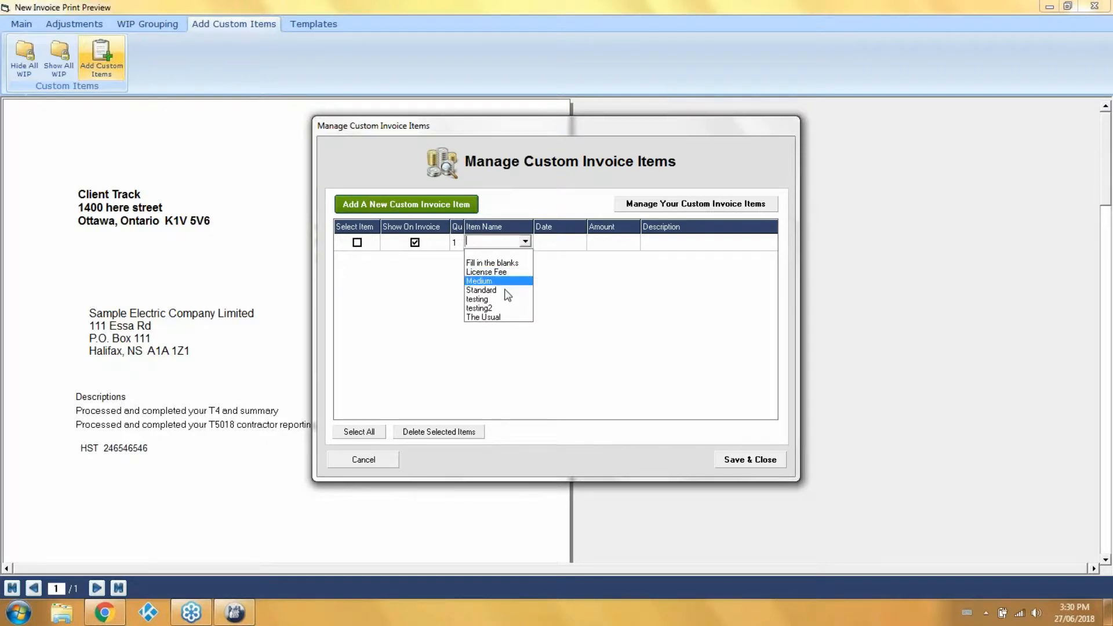
pyautogui.click(502, 317)
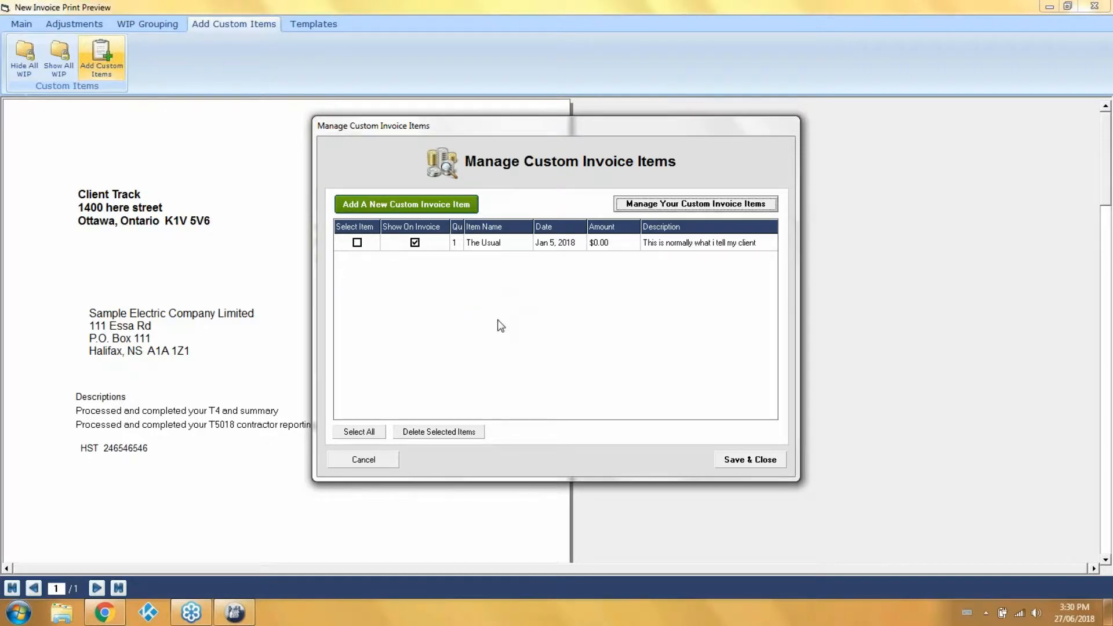
pyautogui.click(595, 243)
pyautogui.write('50')
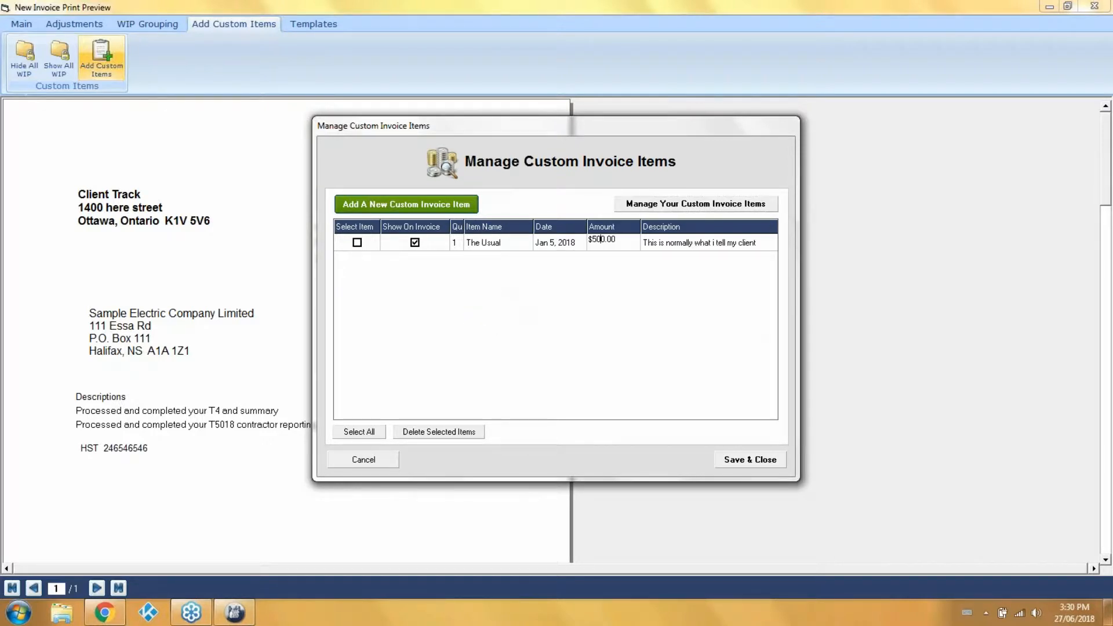
pyautogui.press('BackSpace')
pyautogui.click(745, 457)
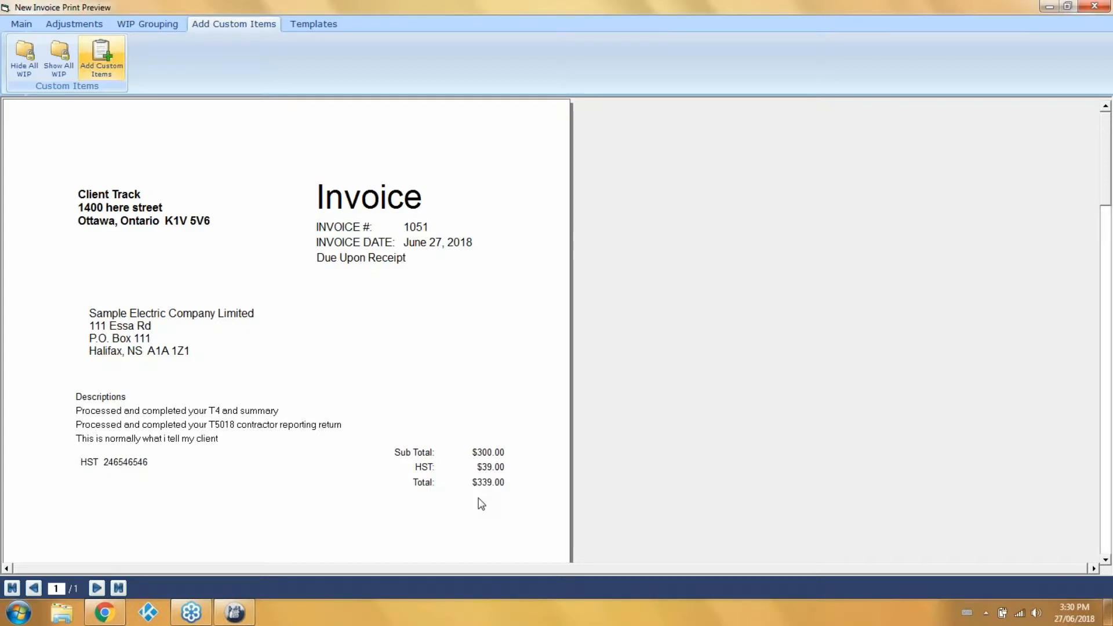
# Step: Close the Sample Electric Company Limited invoice preview without saving the invoice
pyautogui.click(20, 25)
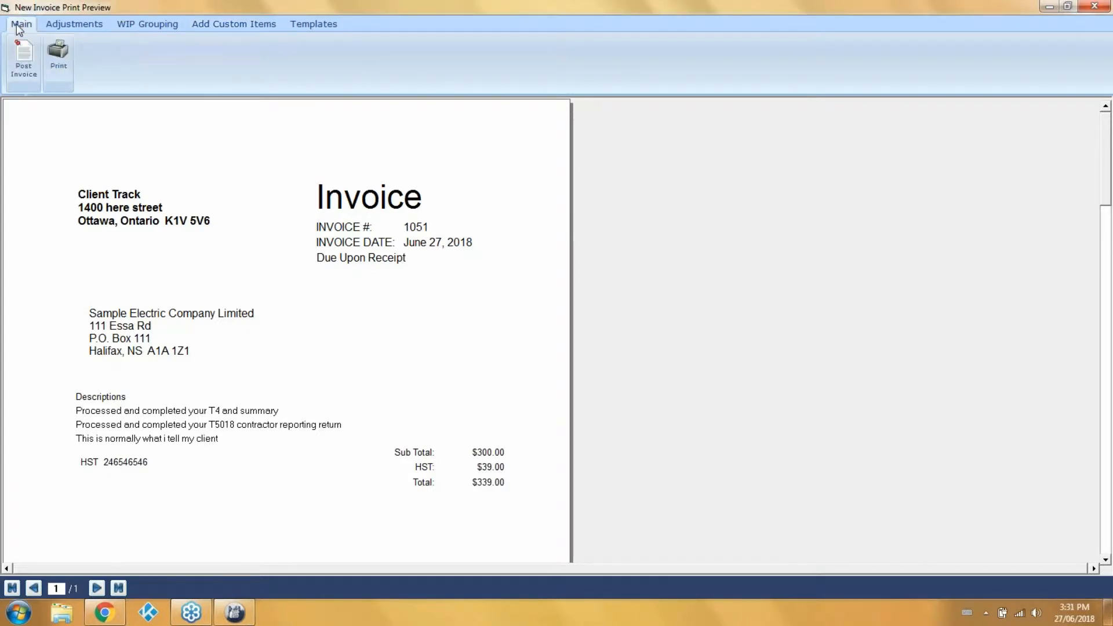
pyautogui.doubleClick(444, 6)
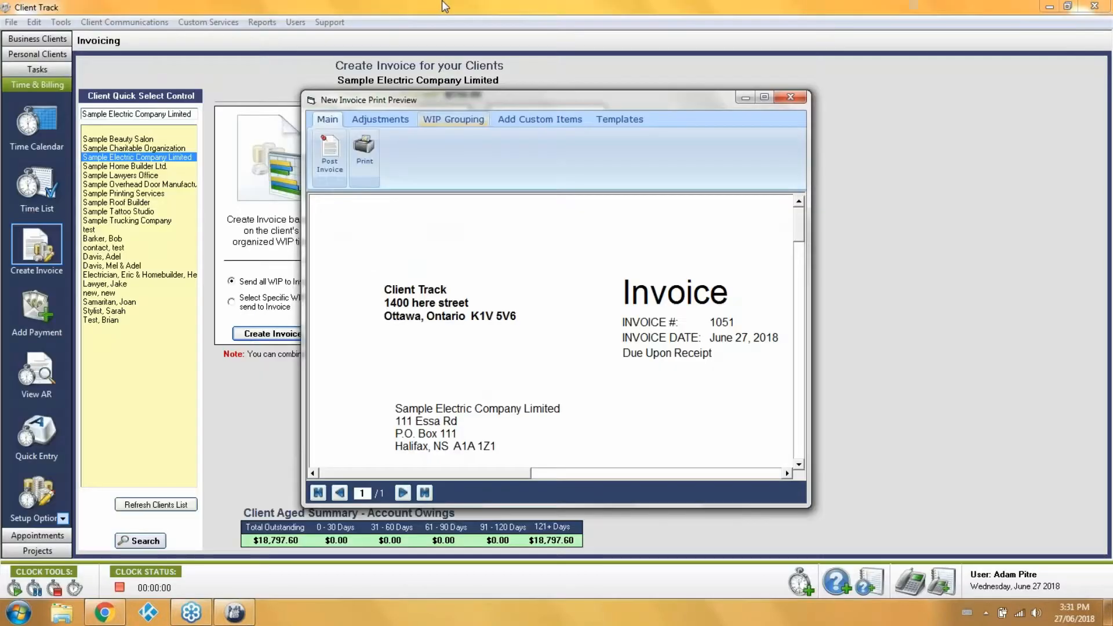
pyautogui.click(790, 97)
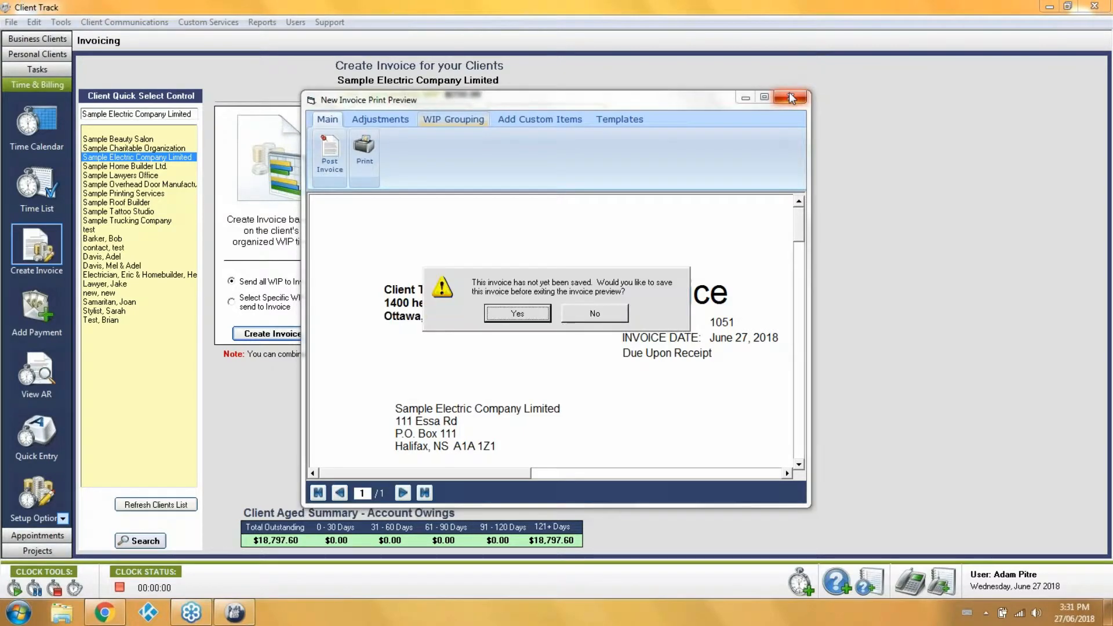
pyautogui.click(608, 313)
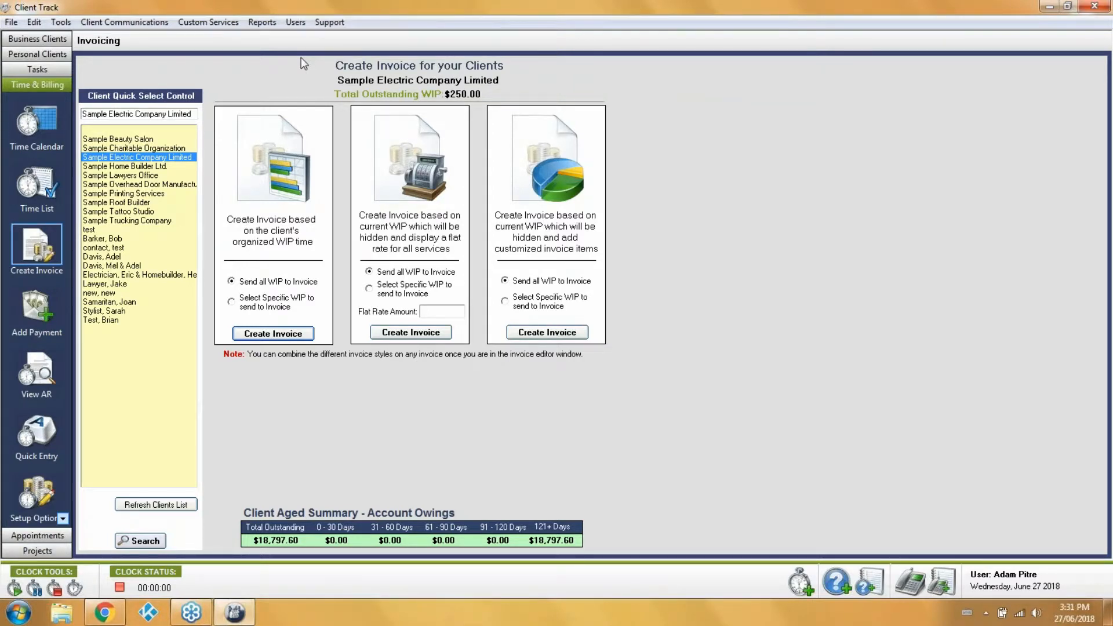
# Step: Search accounts receivable for only the invoices of Sample Charitable Organization across all dates, and review their amounts and payment status
pyautogui.click(36, 371)
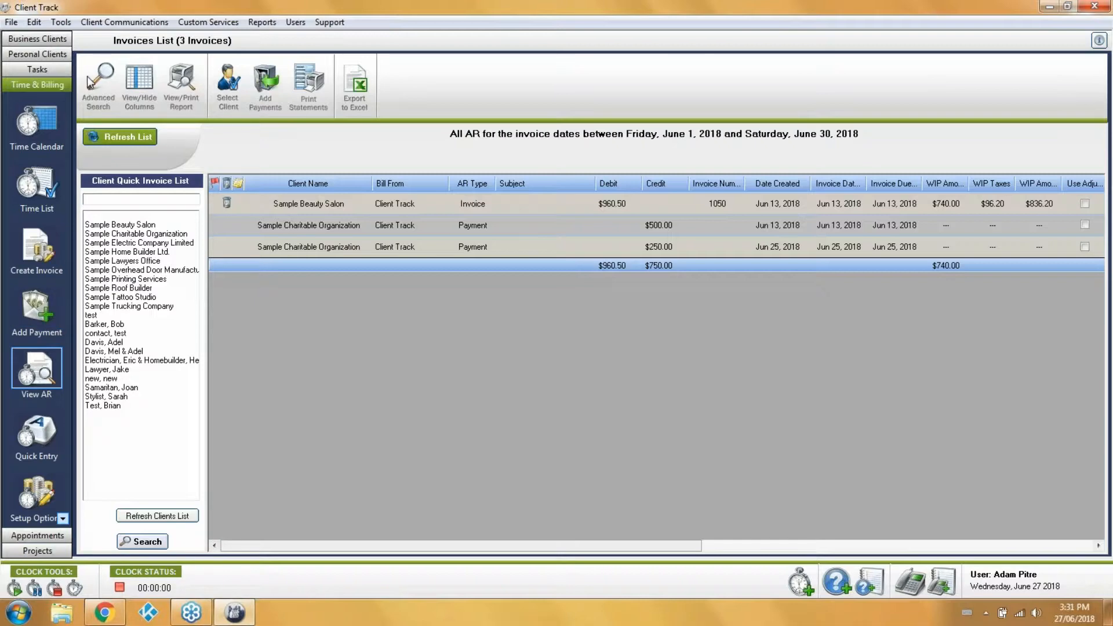
pyautogui.click(104, 81)
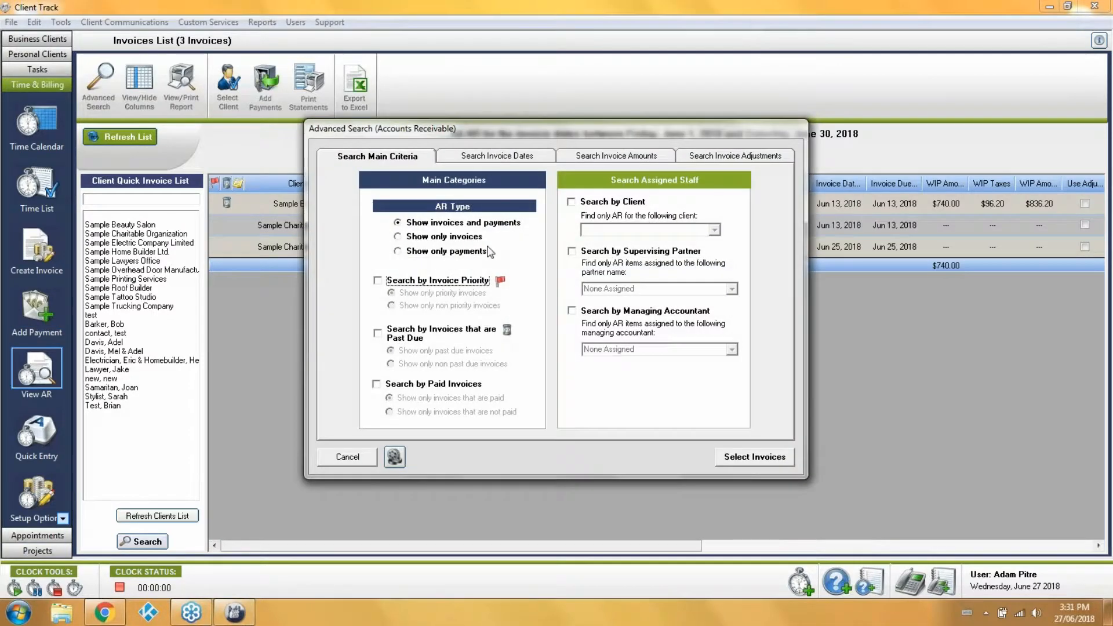
pyautogui.click(599, 207)
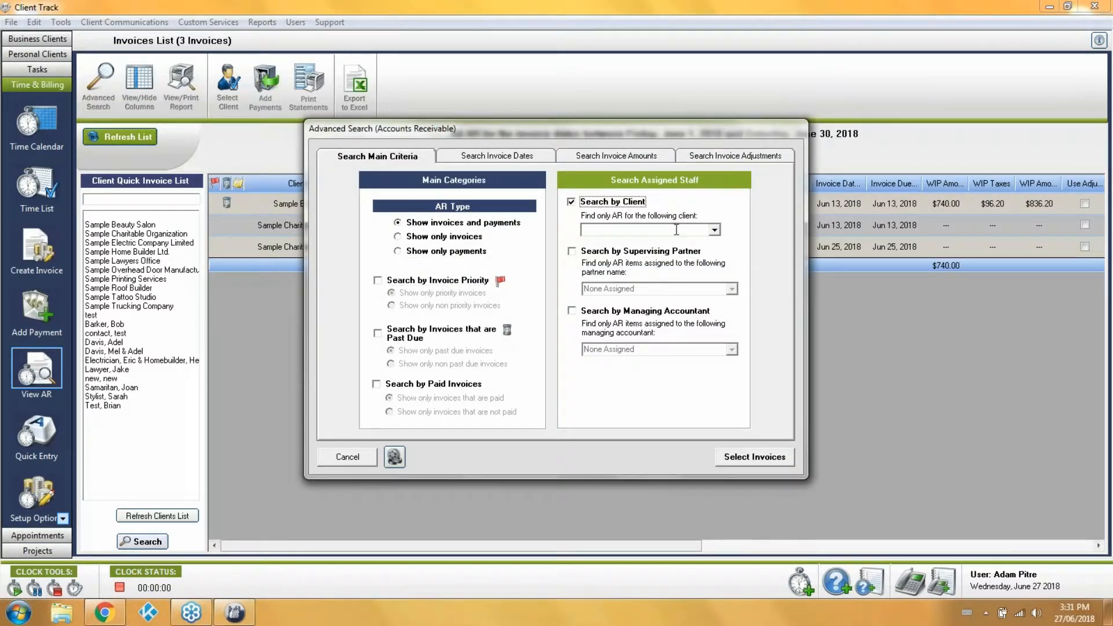
pyautogui.click(714, 231)
pyautogui.click(654, 265)
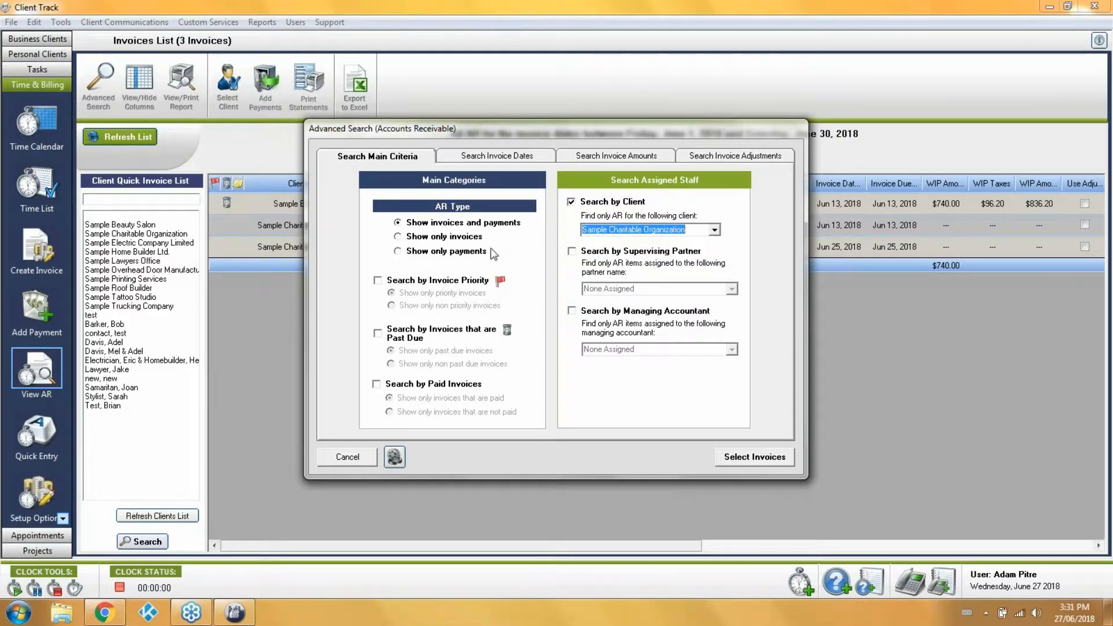
pyautogui.click(431, 237)
pyautogui.click(465, 161)
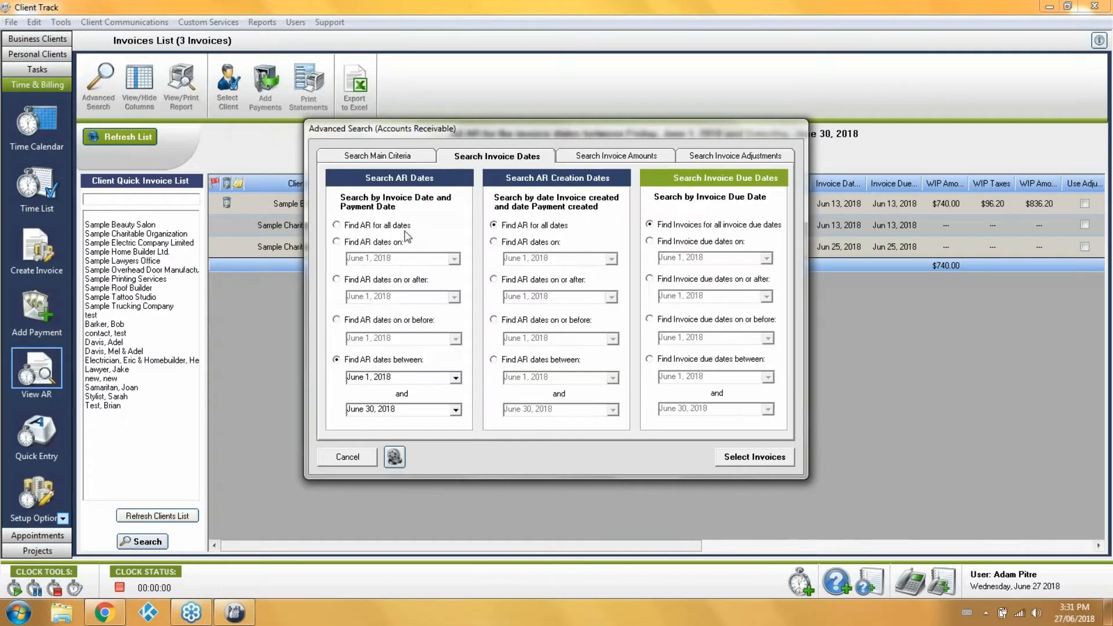
pyautogui.click(746, 456)
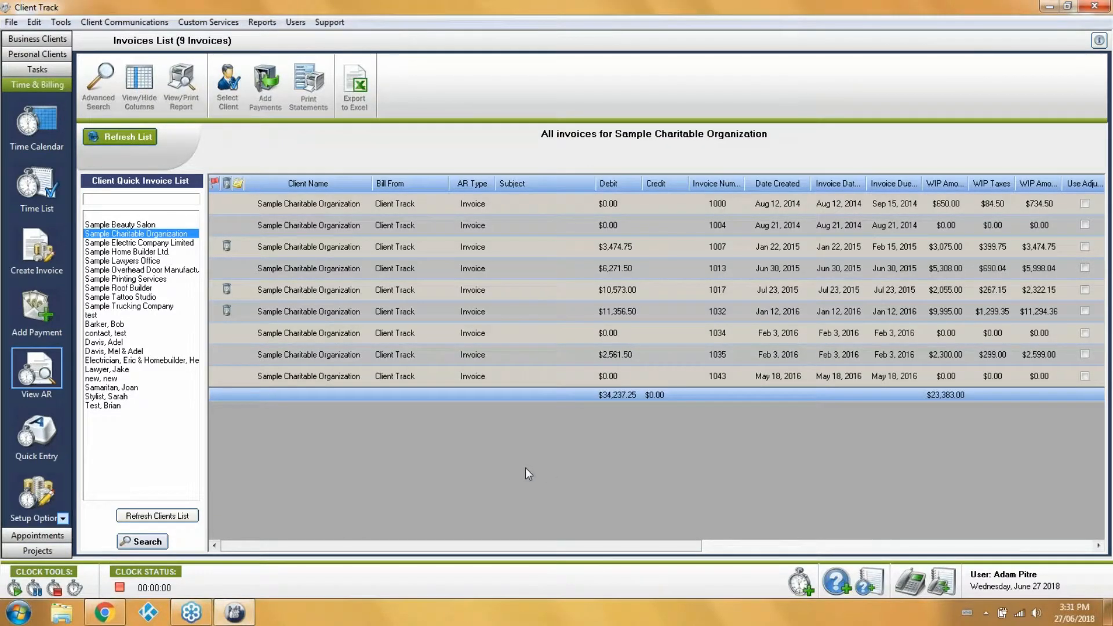
pyautogui.moveTo(296, 549); pyautogui.dragTo(618, 541)
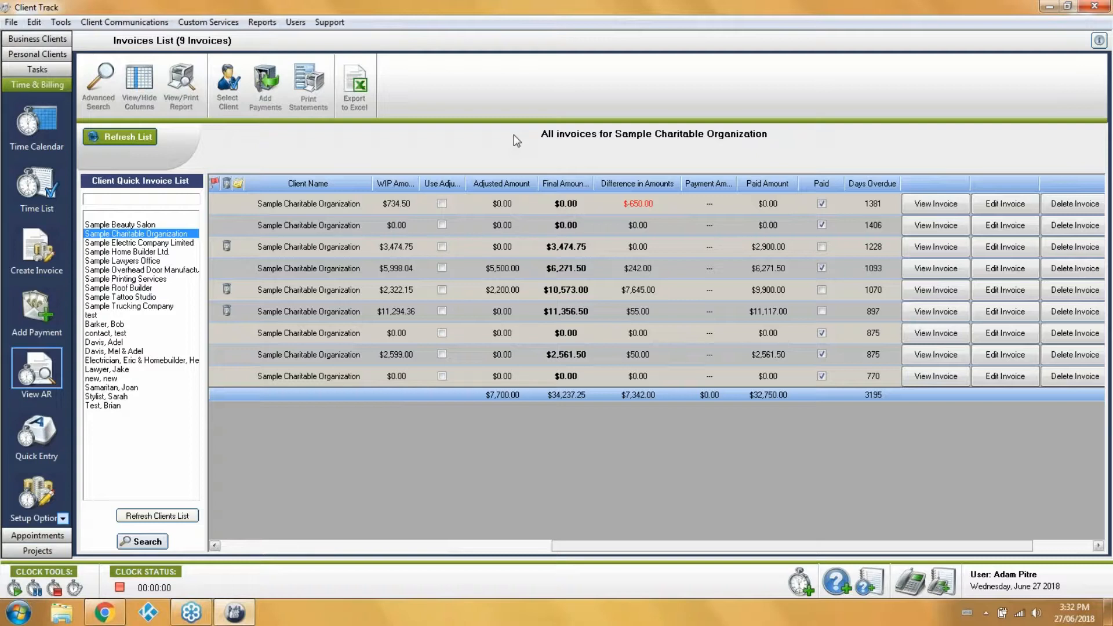
# Step: Start a client payment for the business client Sample Charitable Organization with a payment total of $150.00
pyautogui.click(24, 311)
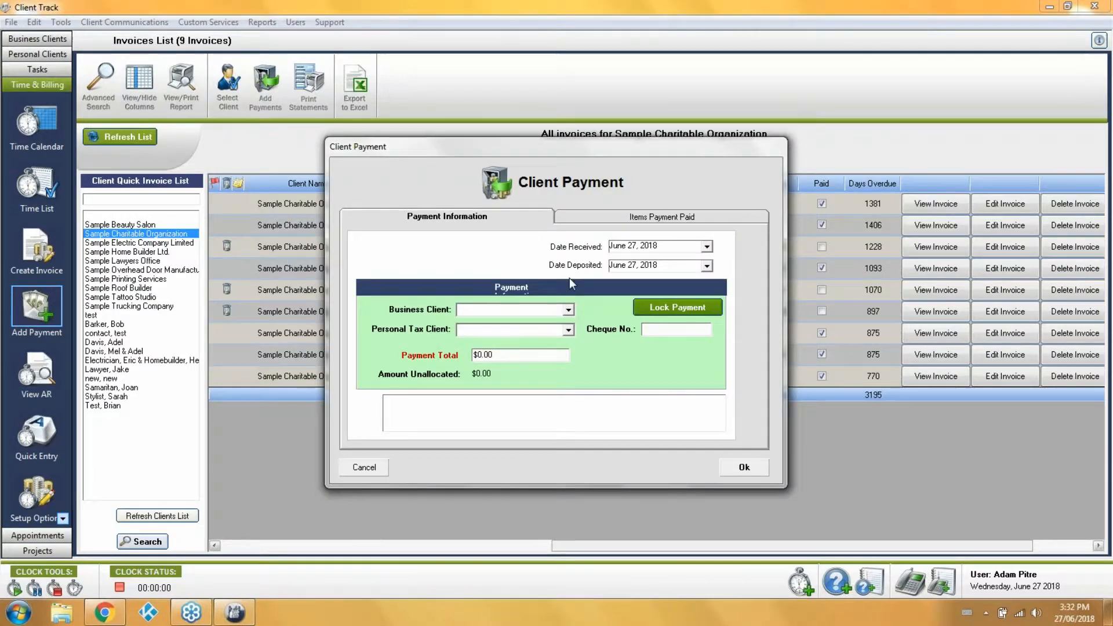
pyautogui.click(568, 309)
pyautogui.click(508, 341)
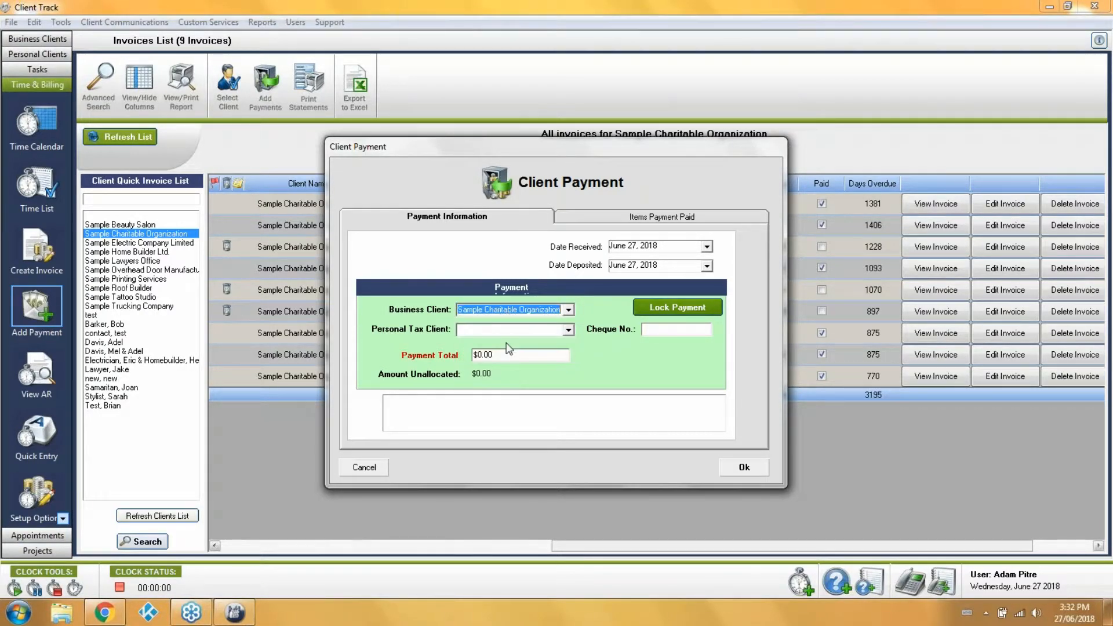
pyautogui.click(504, 355)
pyautogui.write('150')
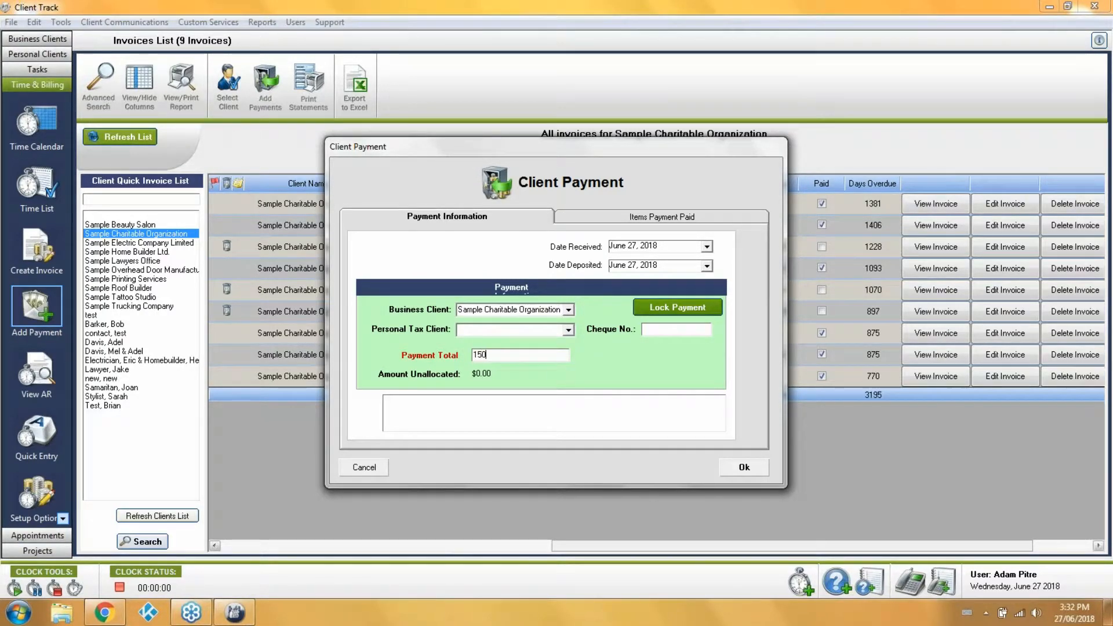
pyautogui.press('Tab')
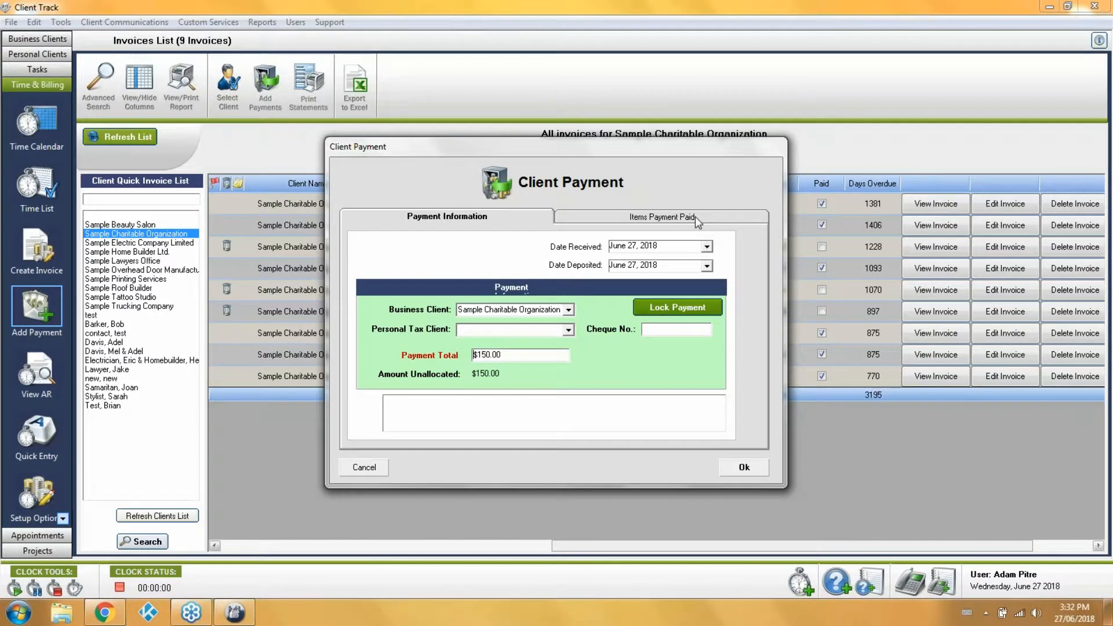
pyautogui.click(706, 249)
pyautogui.click(729, 235)
# Step: Add invoices 1007 and 1032 as the invoices to which the client payment is allocated
pyautogui.click(657, 217)
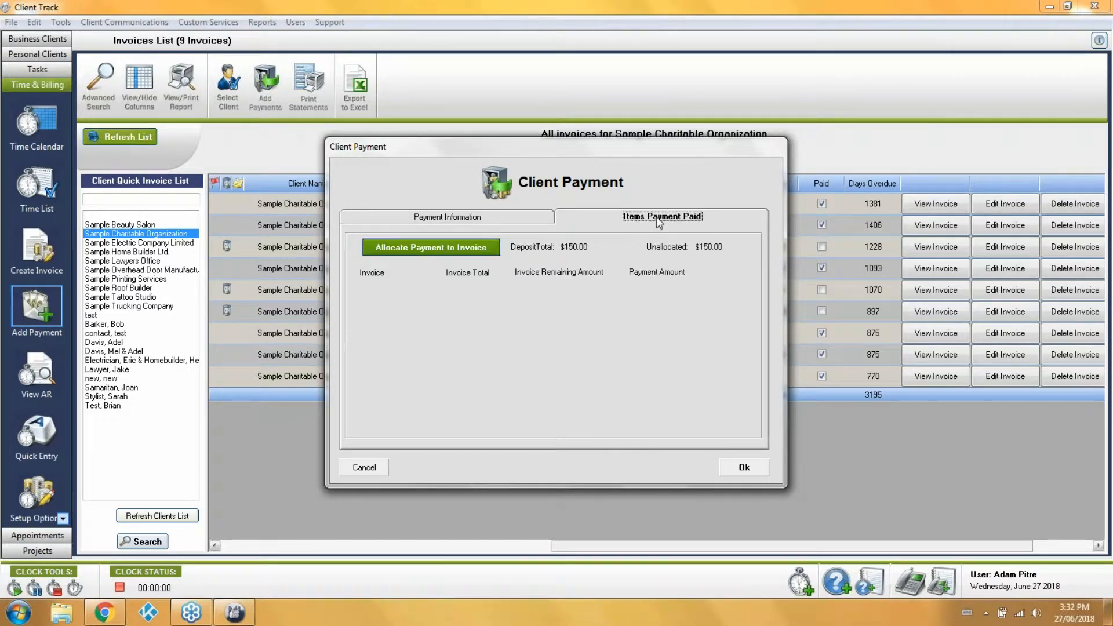
pyautogui.click(409, 246)
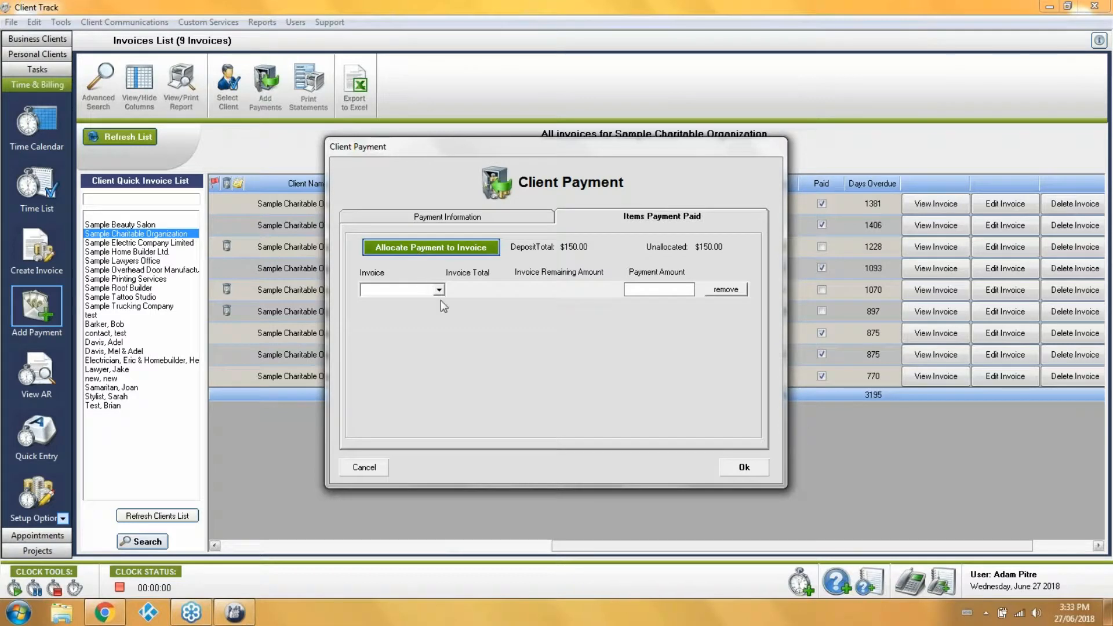
pyautogui.click(438, 289)
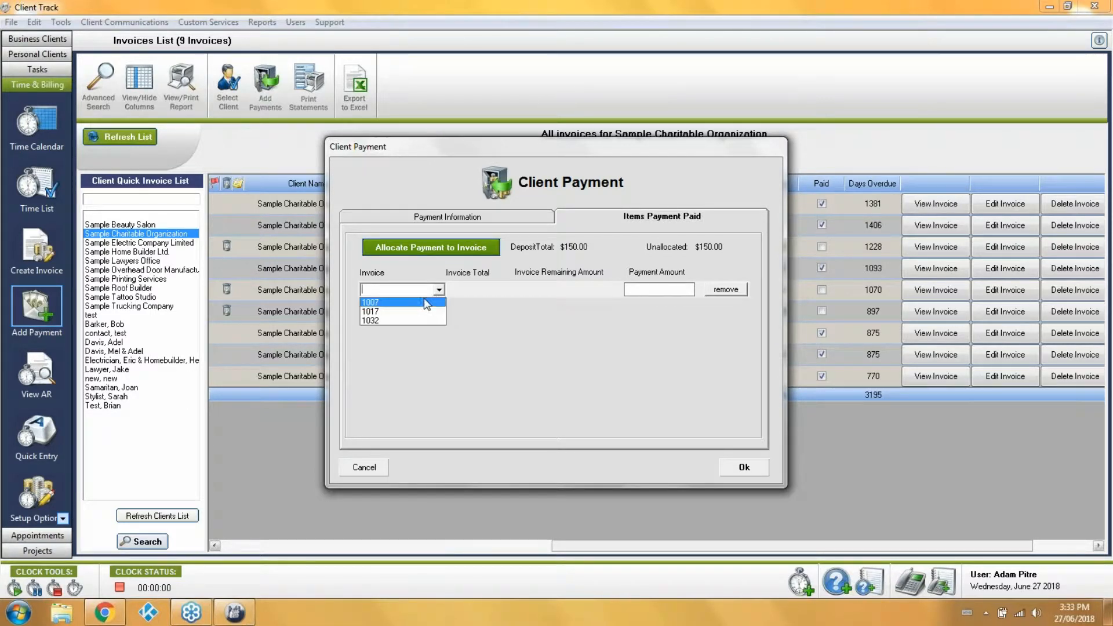
pyautogui.click(424, 301)
pyautogui.click(427, 247)
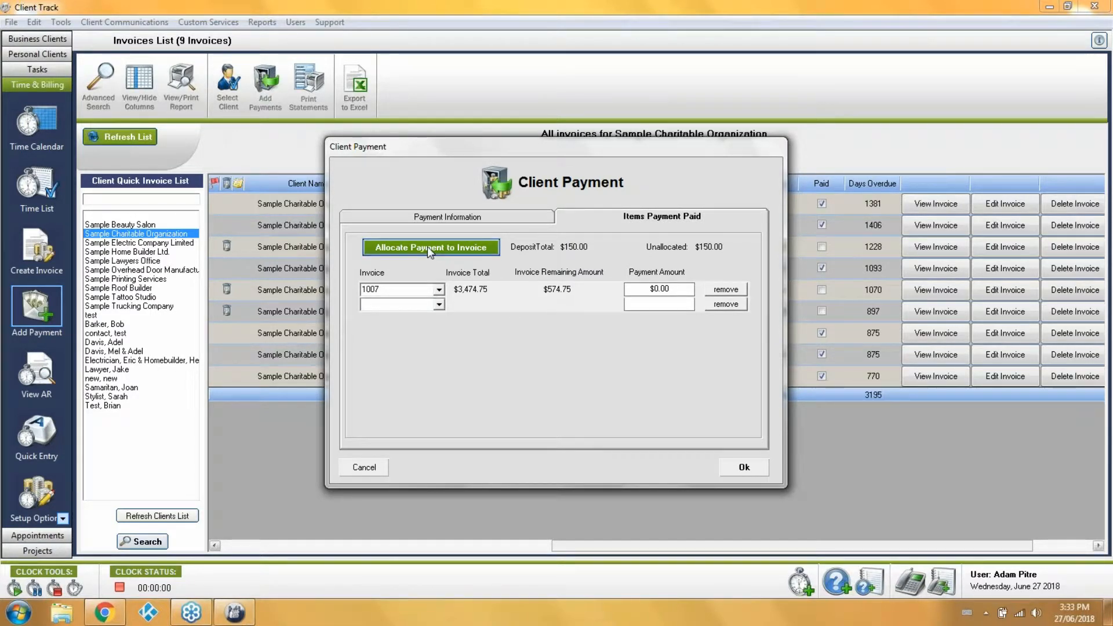
pyautogui.click(438, 304)
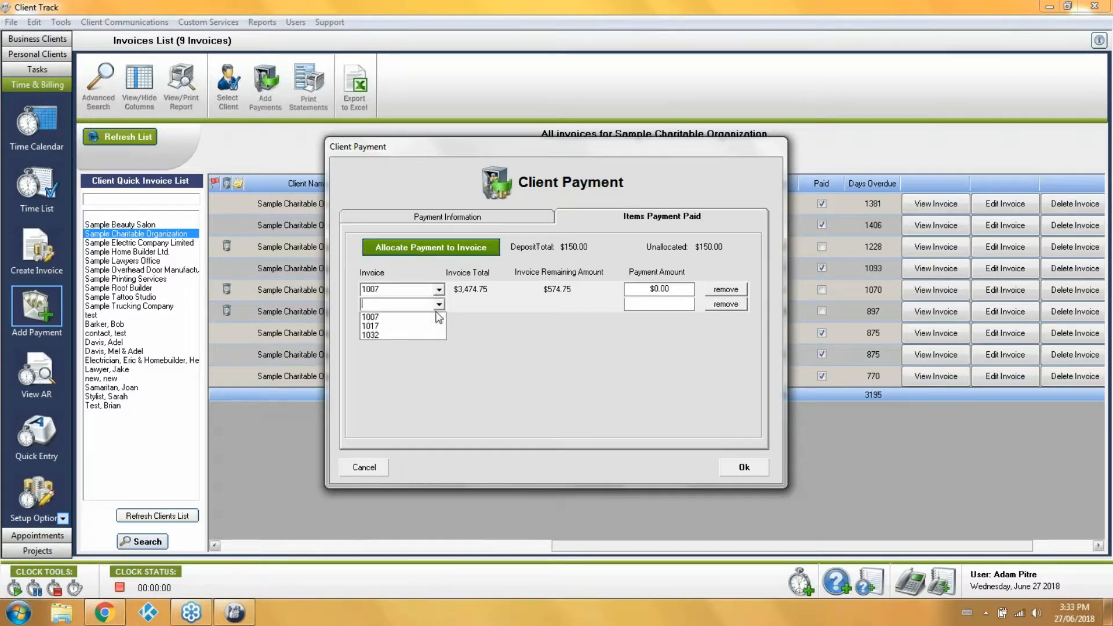
pyautogui.click(414, 335)
# Step: Allocate $100.00 to invoice 1007 and $50.00 to invoice 1032, save the payment, and review the paid amounts in the invoices list
pyautogui.click(639, 287)
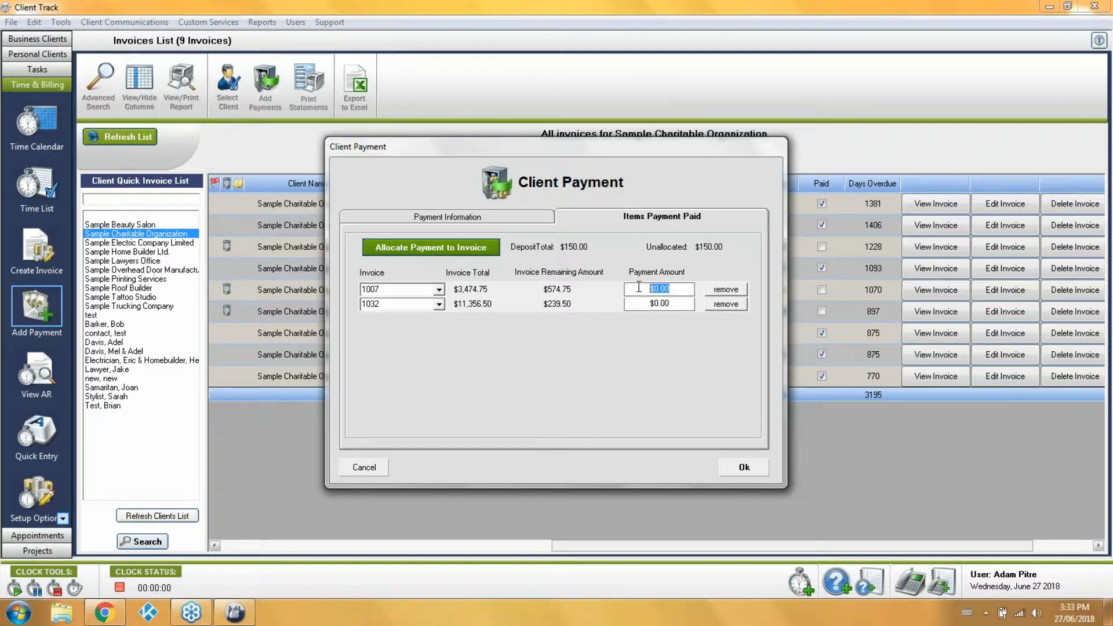
pyautogui.write('100')
pyautogui.press('Tab')
pyautogui.click(674, 303)
pyautogui.write('50')
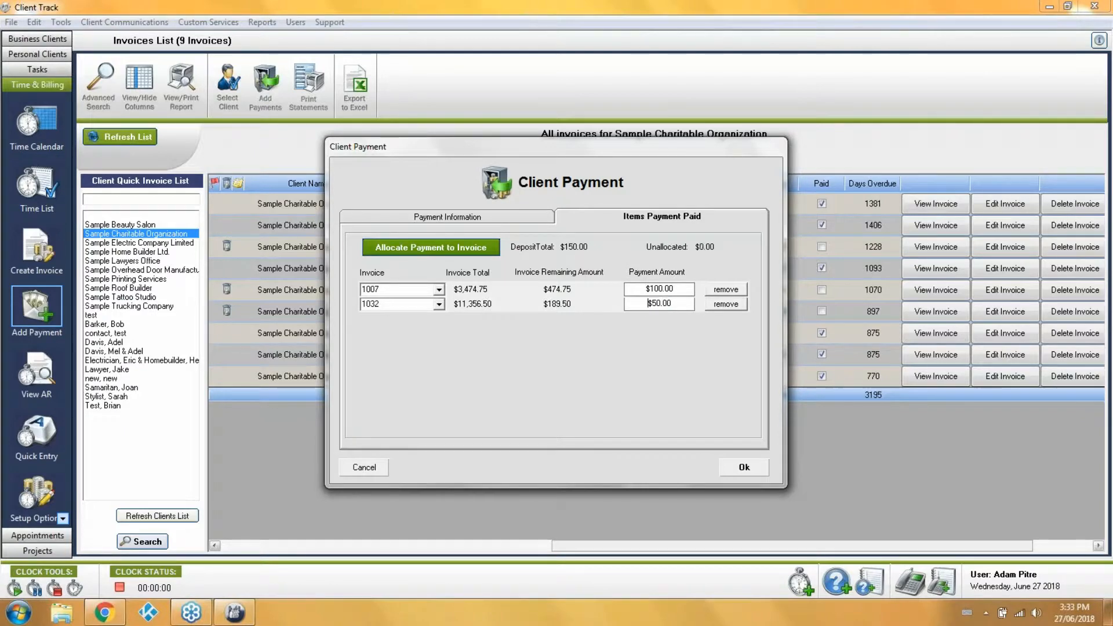
pyautogui.press('Tab')
pyautogui.click(745, 467)
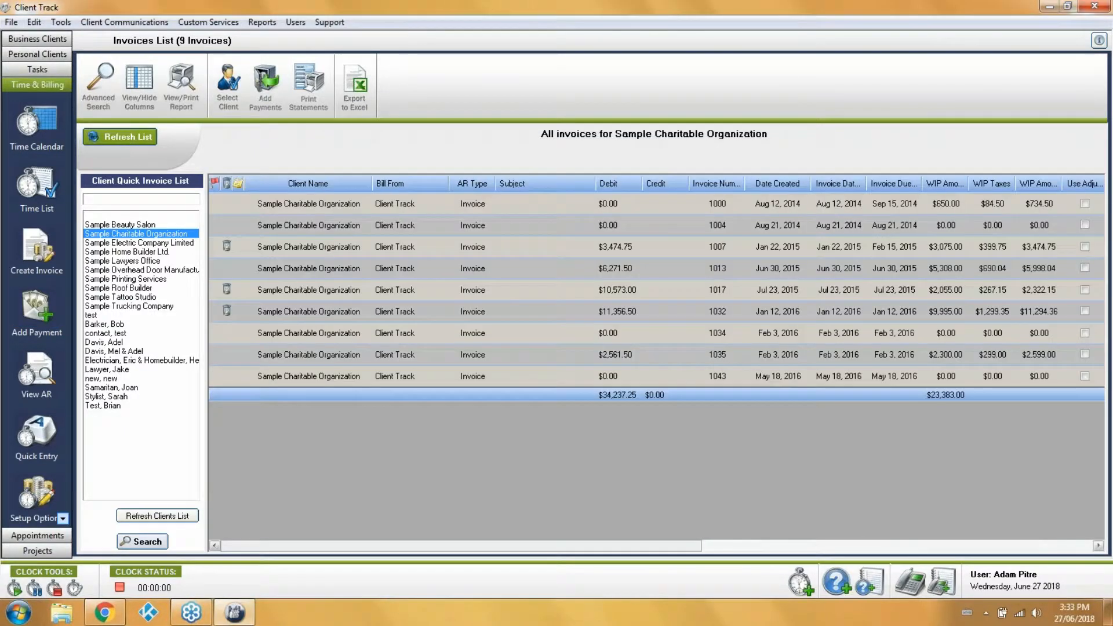
pyautogui.click(712, 545)
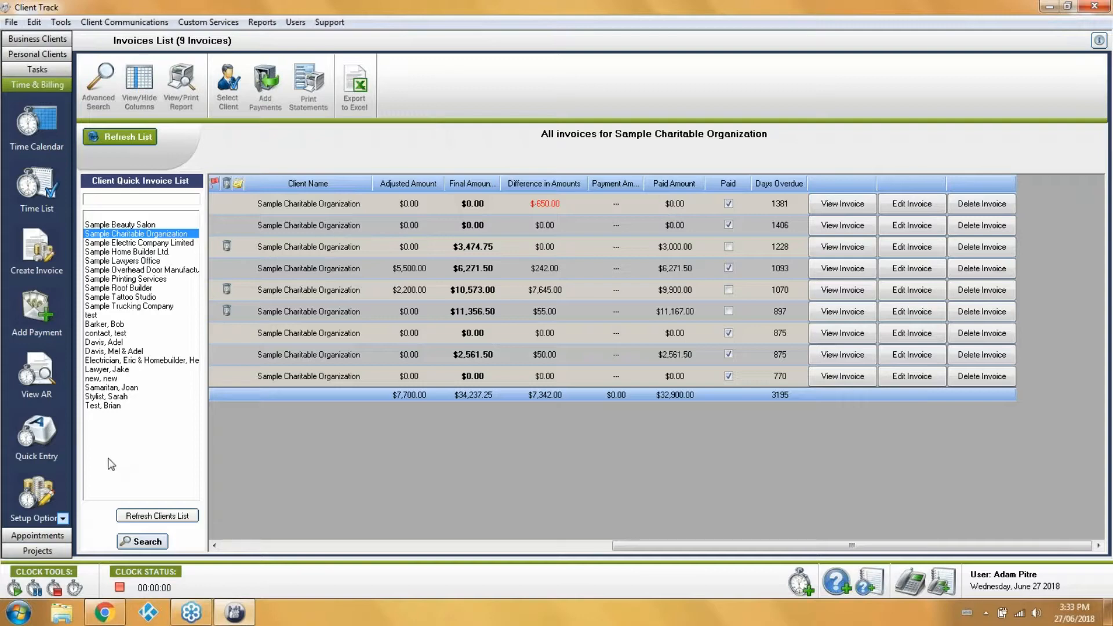
# Step: Show appointments and tasks only in their respective calendars, and view the separate tasks calendar
pyautogui.click(6, 540)
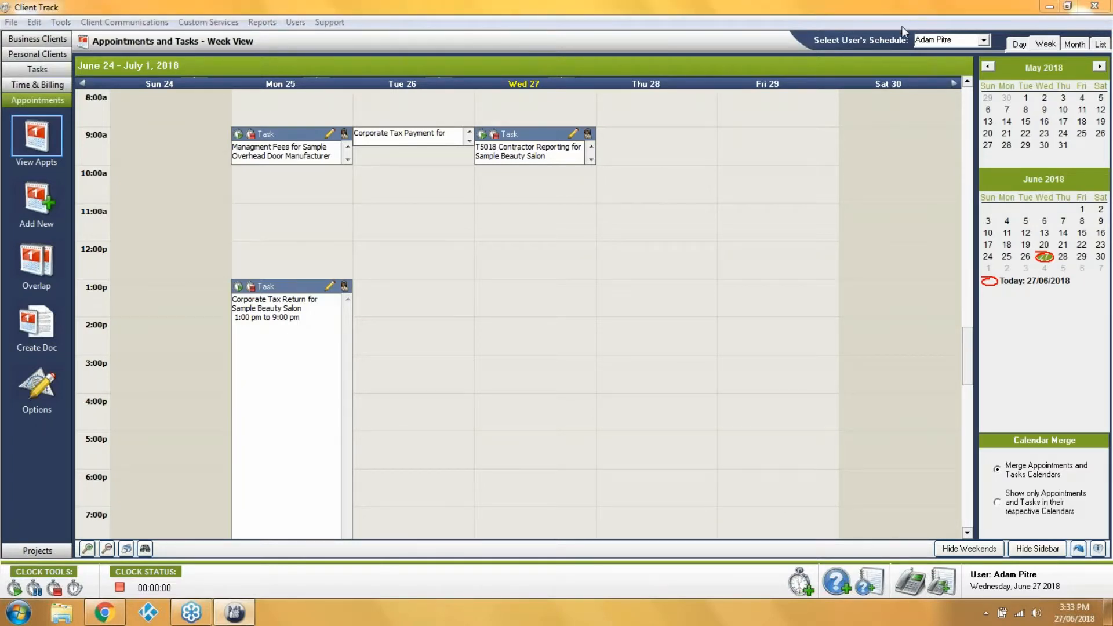
pyautogui.click(1012, 513)
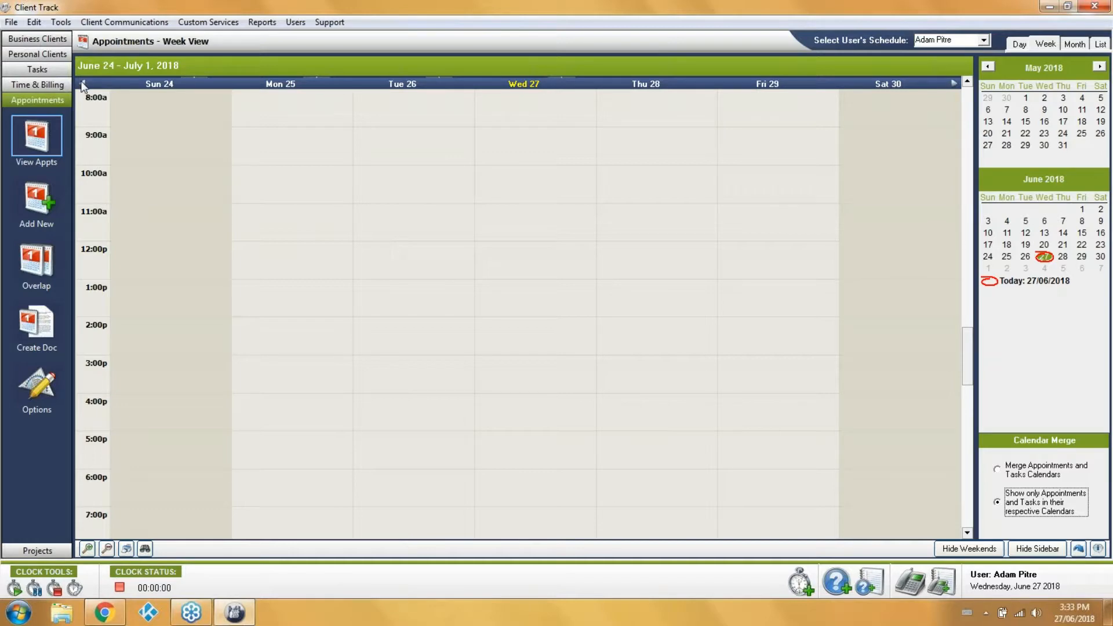
pyautogui.click(36, 69)
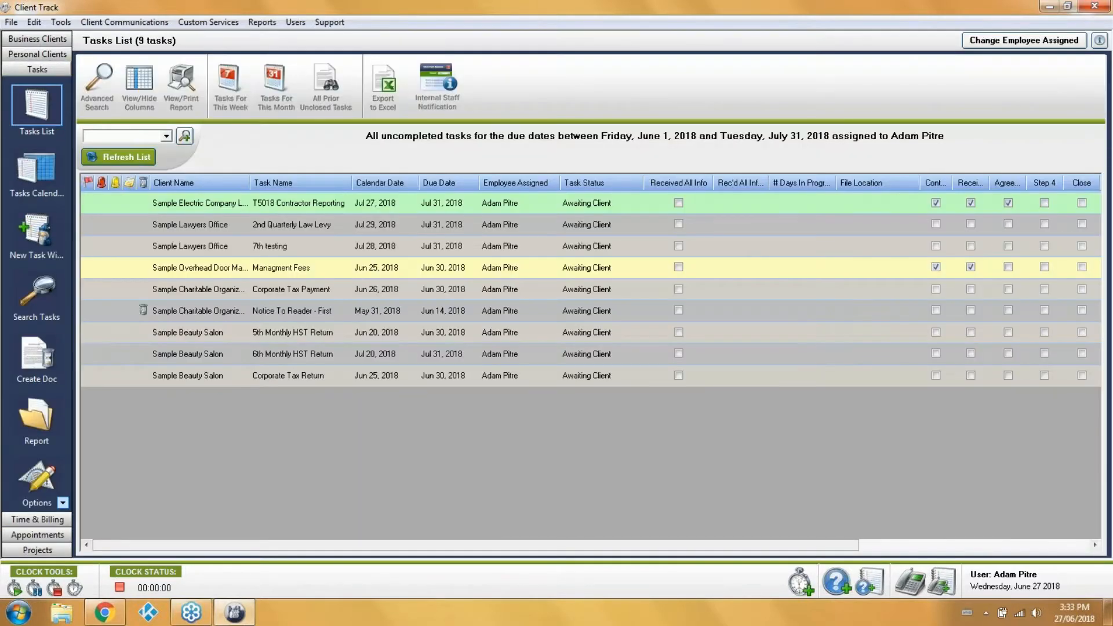
pyautogui.click(33, 170)
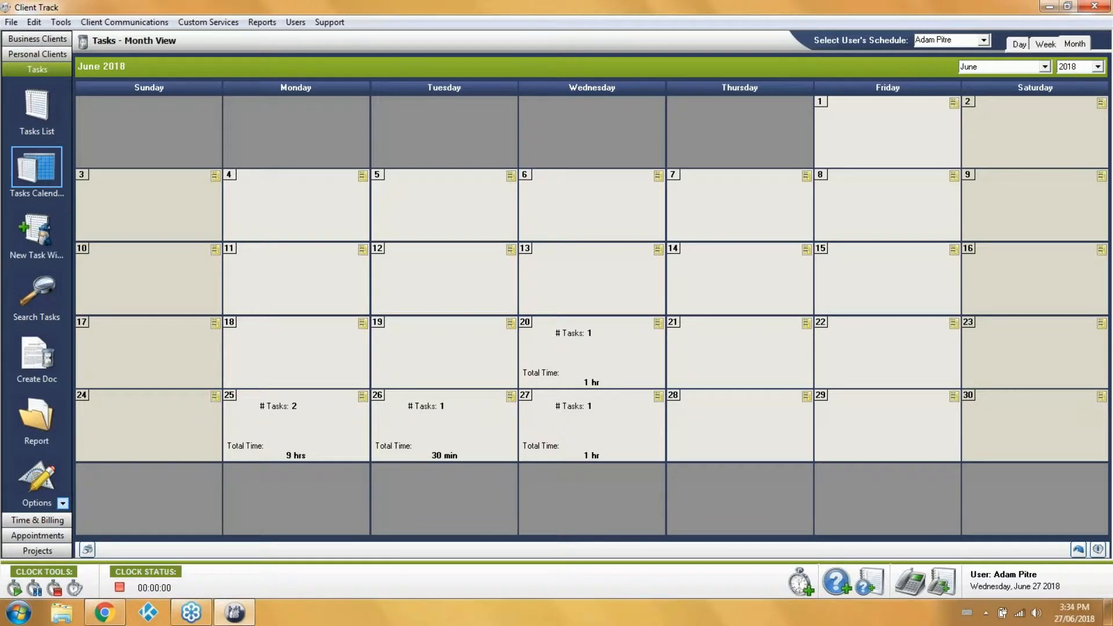
# Step: Return to the appointments calendar and view the week of June 10 - 17, 2018
pyautogui.click(35, 551)
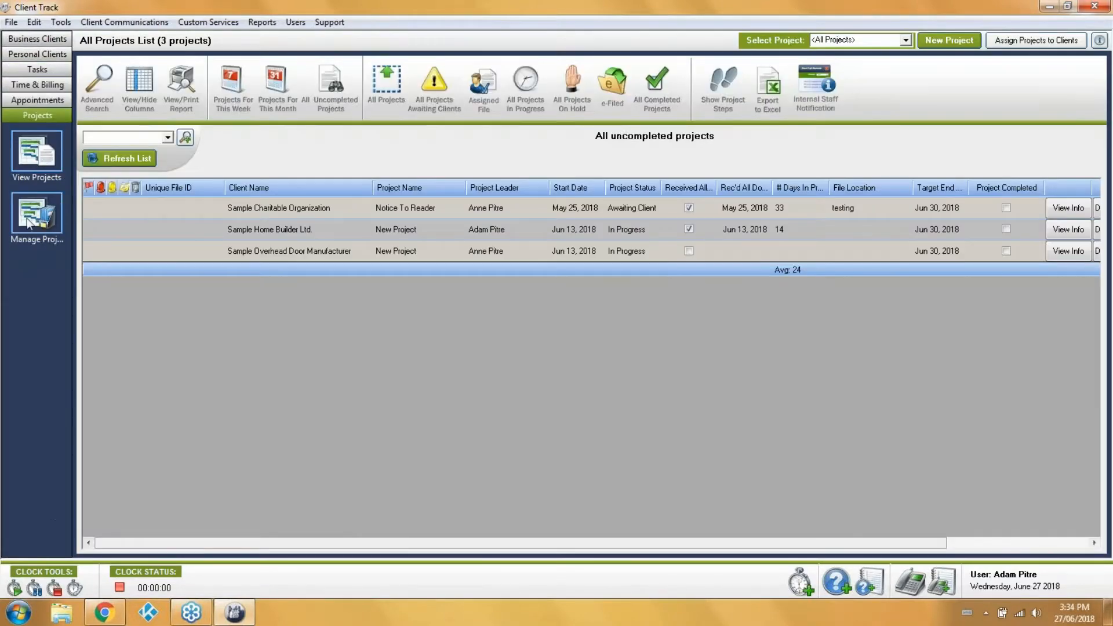
pyautogui.click(27, 100)
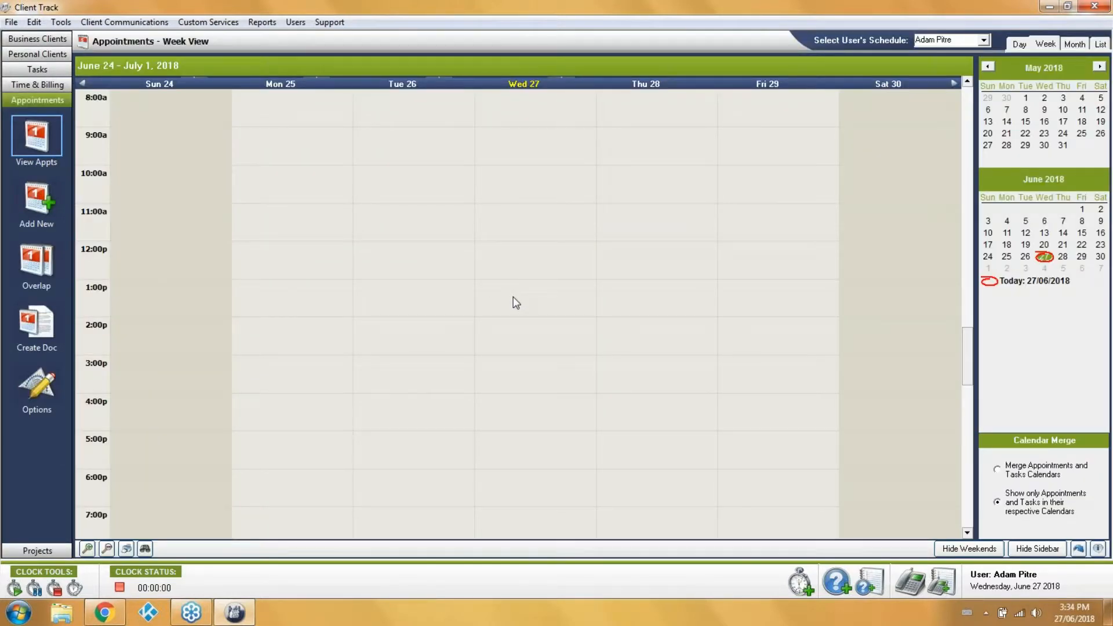
pyautogui.click(83, 83)
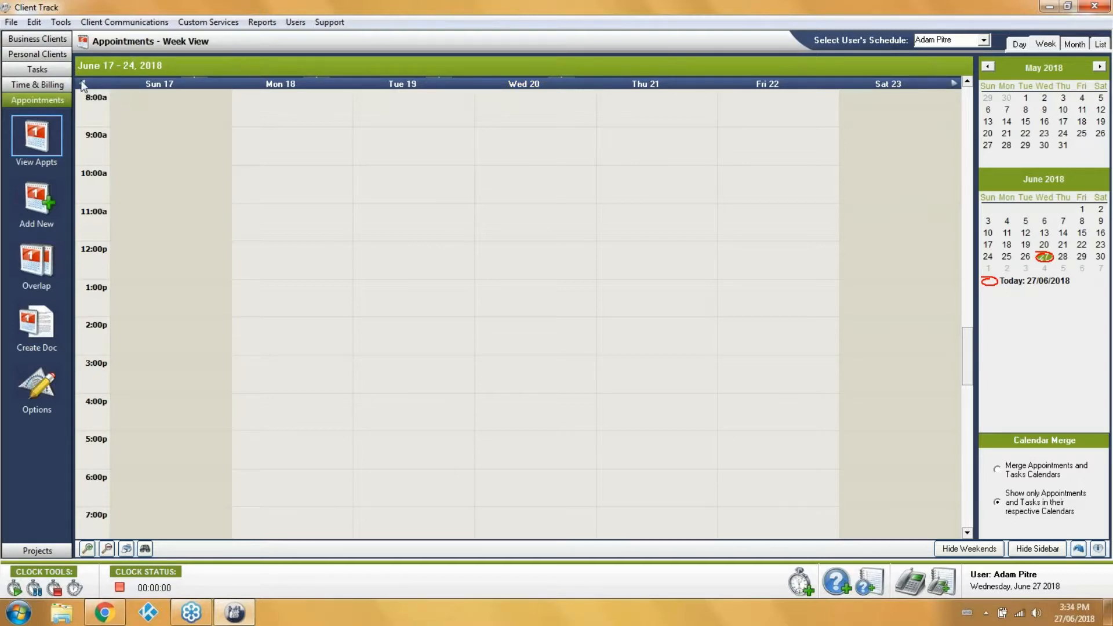
pyautogui.click(83, 84)
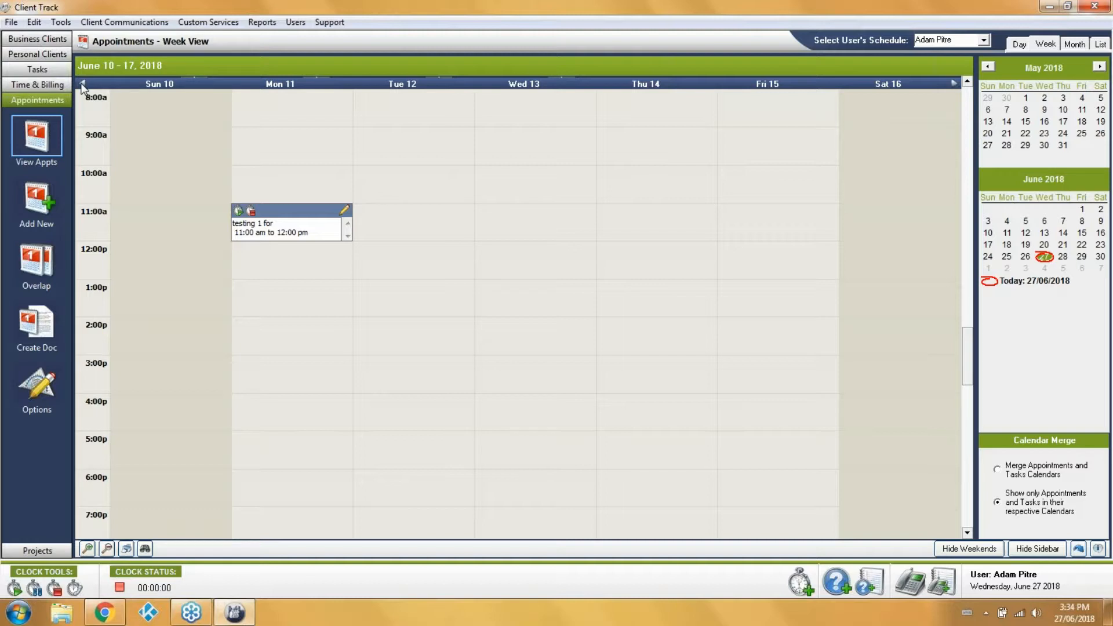
# Step: Merge the appointments and tasks calendars, comparing merged and separate views for the week of June 24 - July 1, 2018
pyautogui.click(1015, 474)
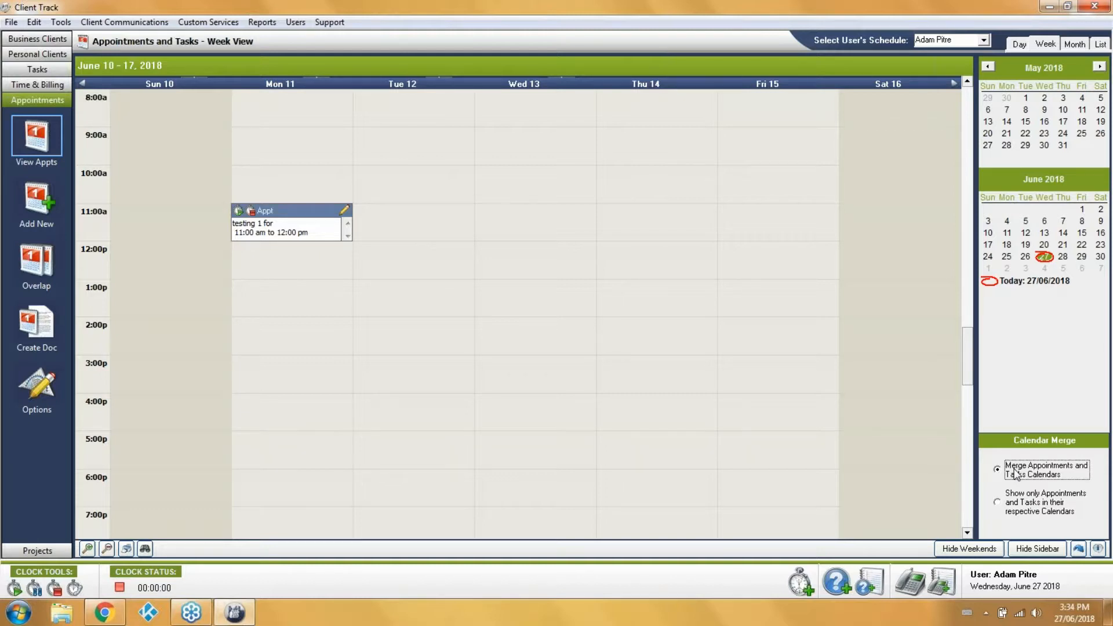
pyautogui.click(953, 83)
pyautogui.click(953, 83)
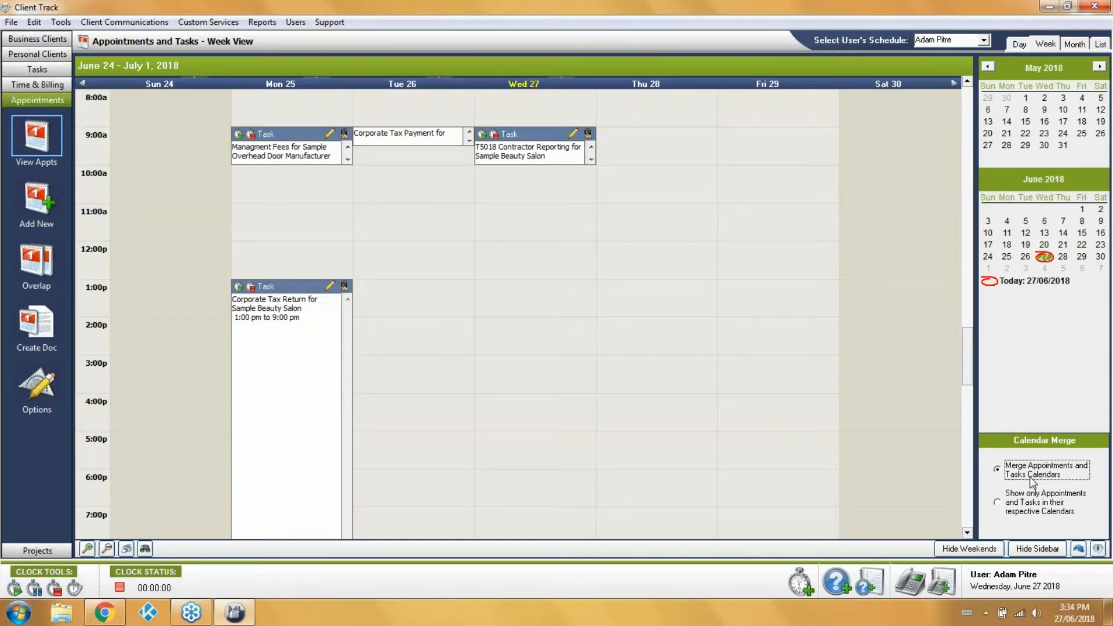
pyautogui.click(1028, 499)
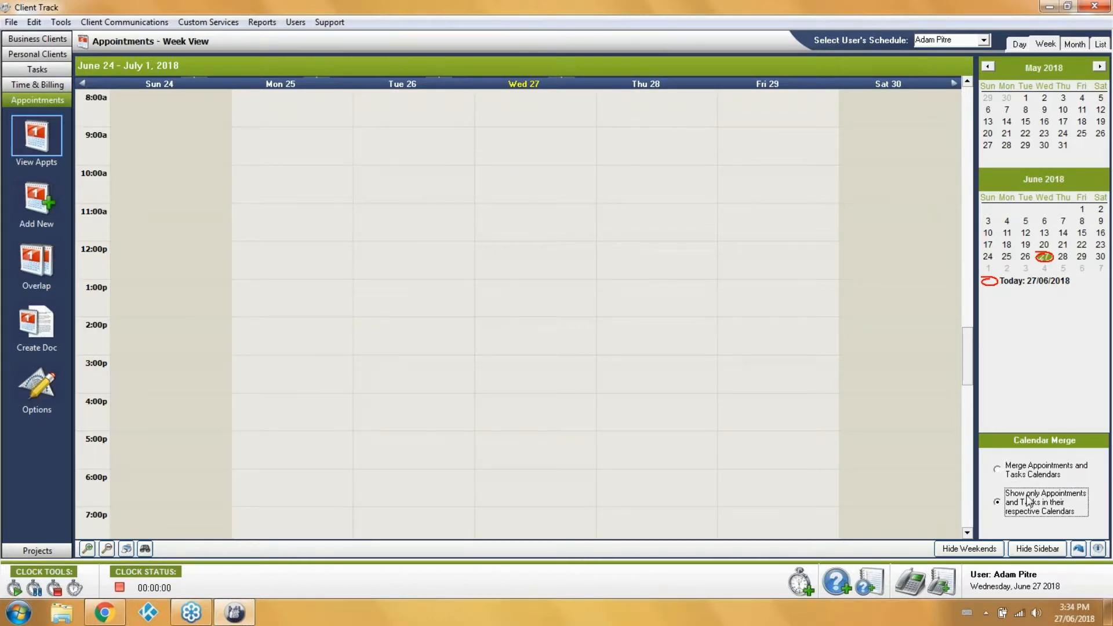
pyautogui.click(1023, 474)
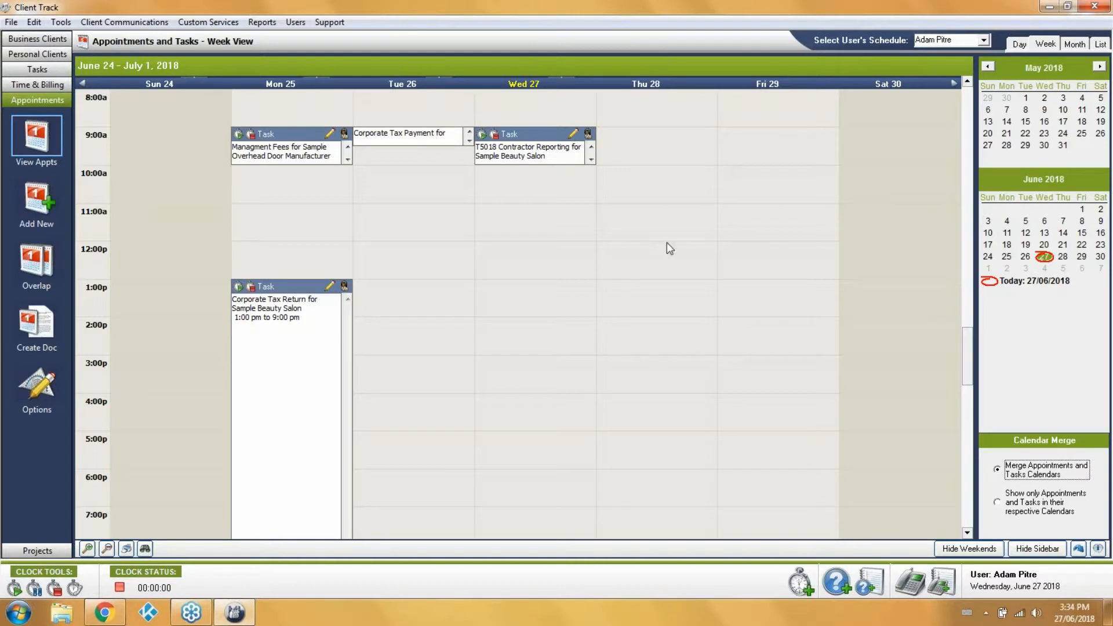
# Step: Return to the week of June 10 - 17 and inspect the private option of the "testing 1" appointment without saving
pyautogui.click(84, 83)
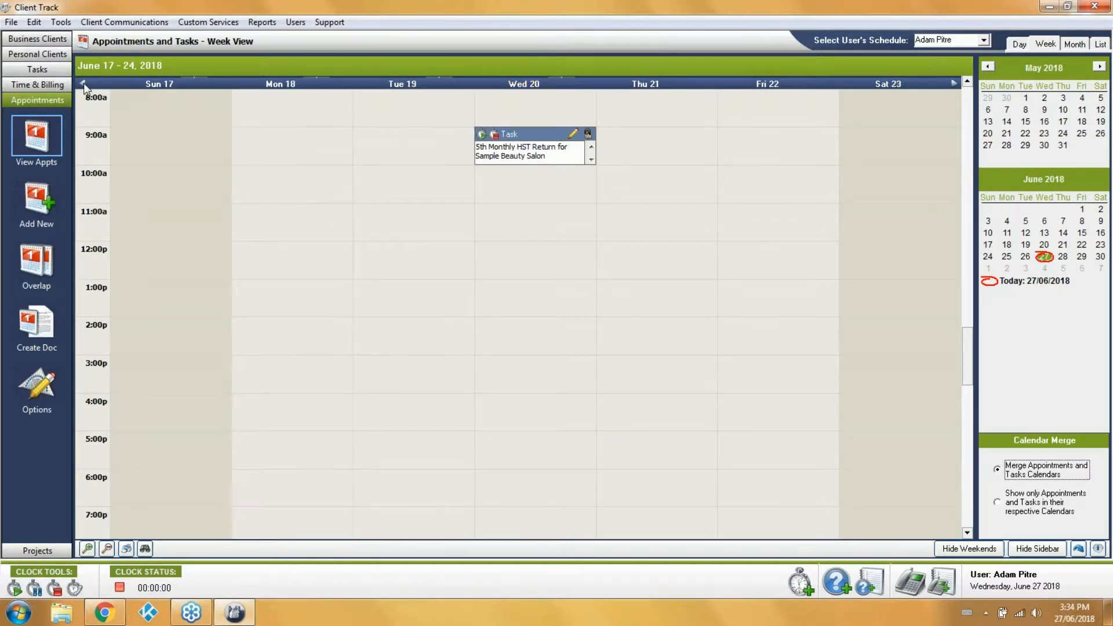
pyautogui.click(83, 82)
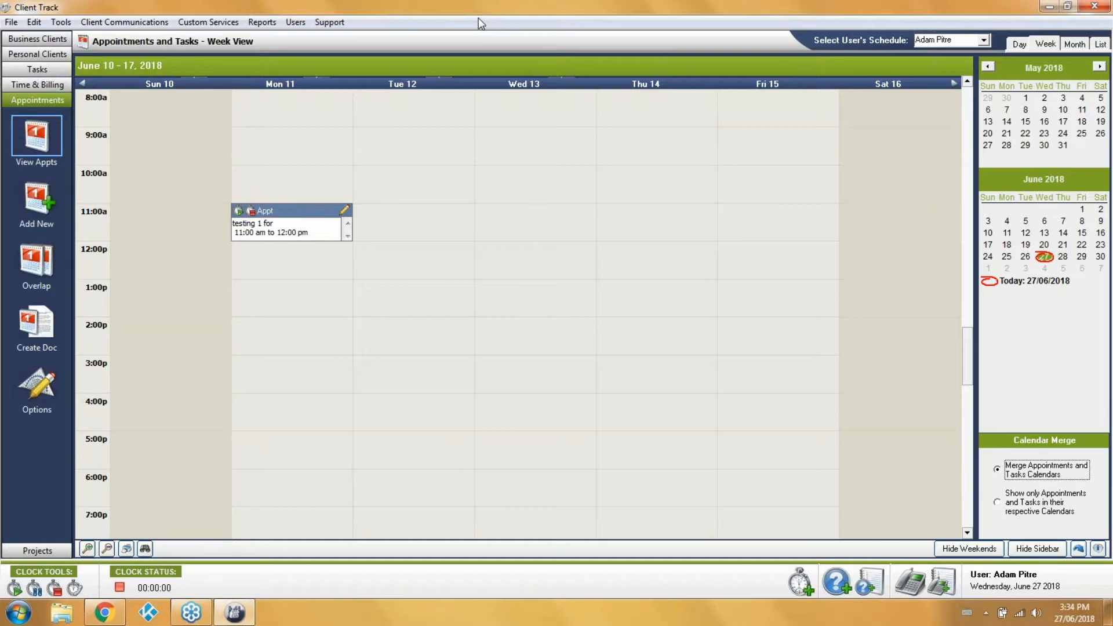
pyautogui.click(345, 210)
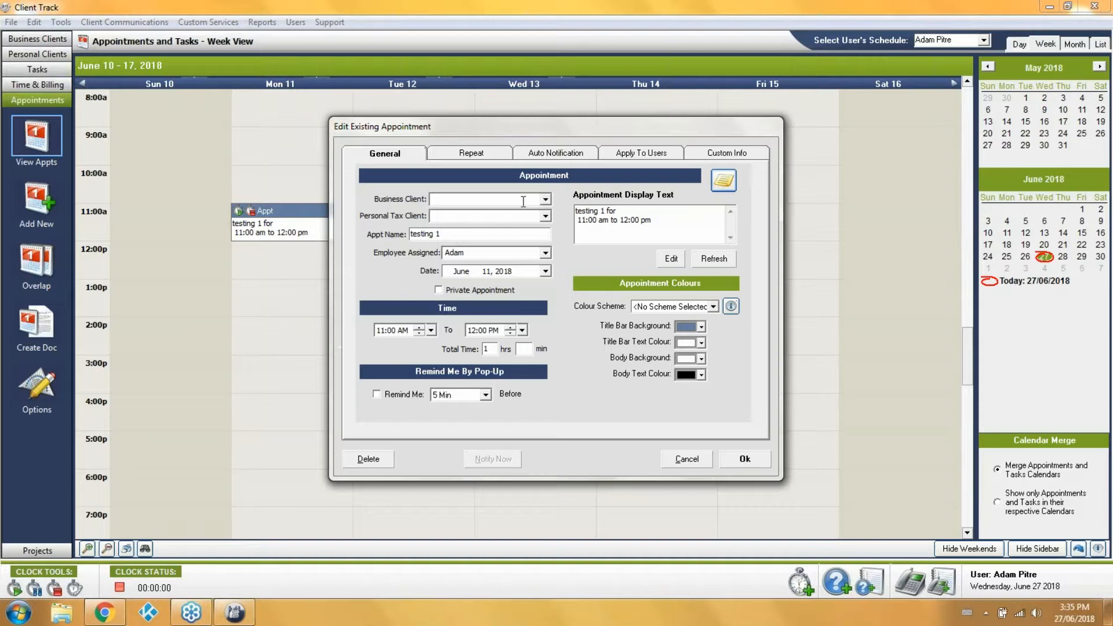
pyautogui.click(451, 292)
pyautogui.click(661, 464)
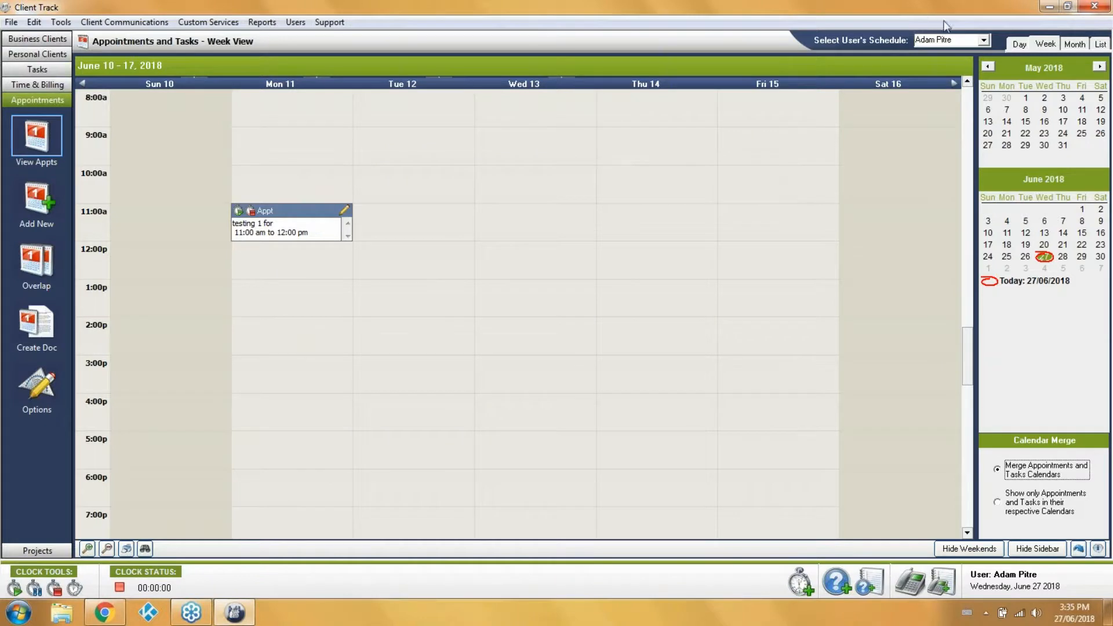
# Step: View another employee's schedule to see how a private appointment is shown, and return to the original user's schedule
pyautogui.click(983, 43)
pyautogui.click(930, 62)
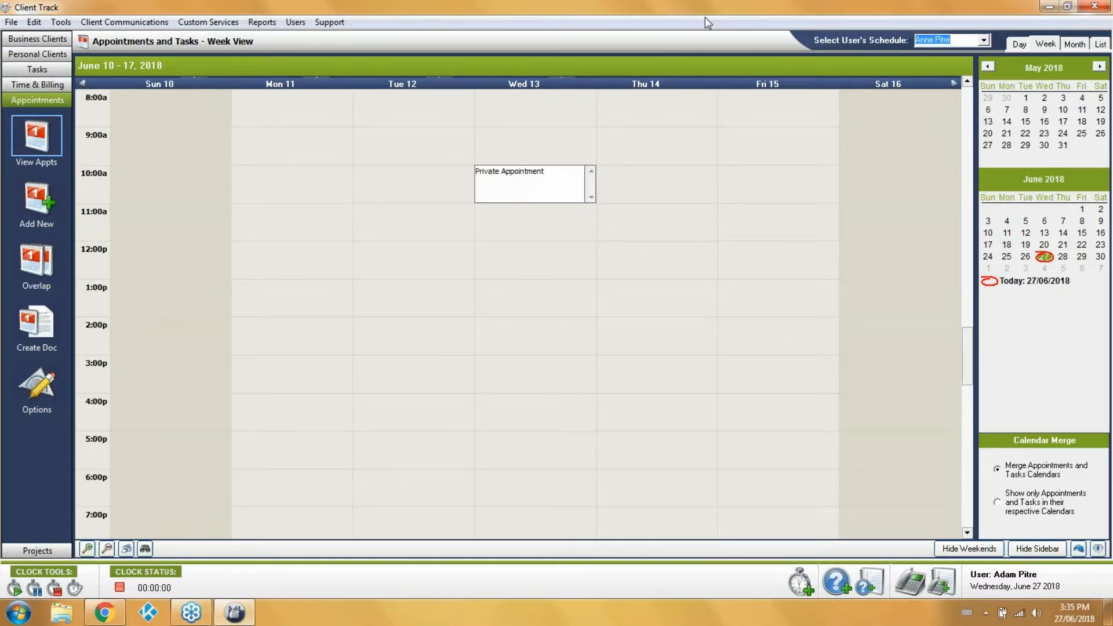
pyautogui.press('Up')
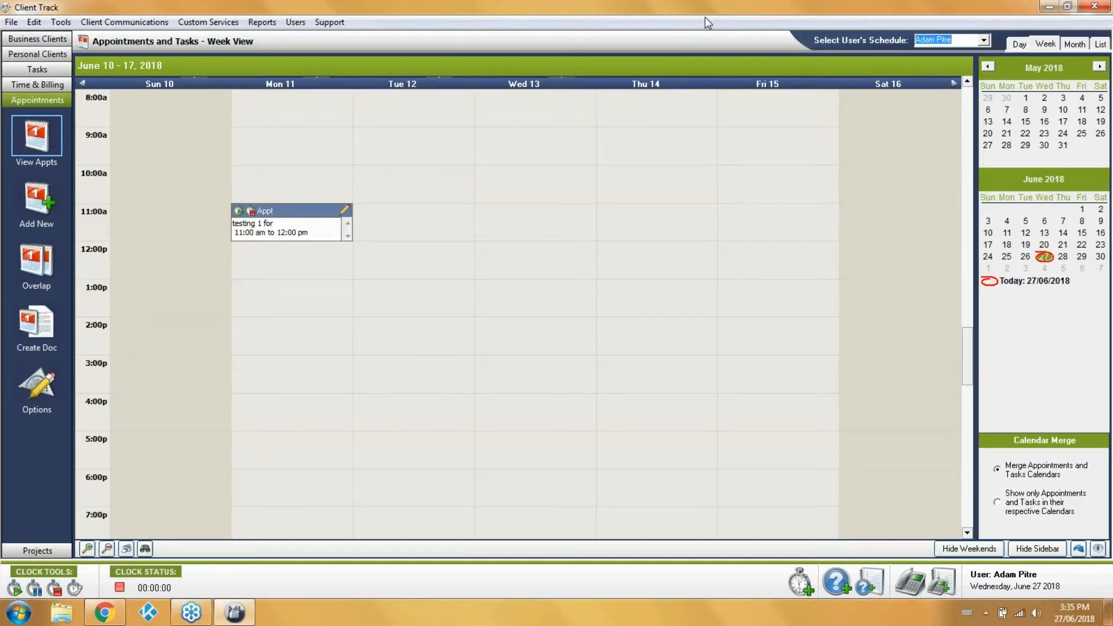
# Step: Open the "testing 1" appointment on June 11 and review the available pop-up reminder times
pyautogui.click(344, 211)
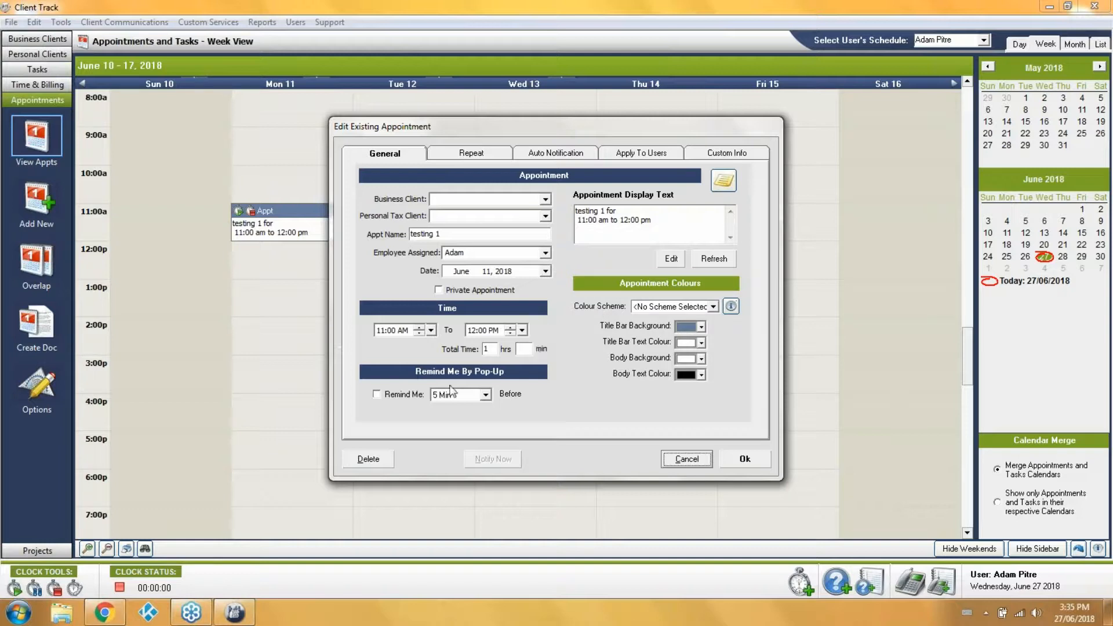
pyautogui.click(486, 395)
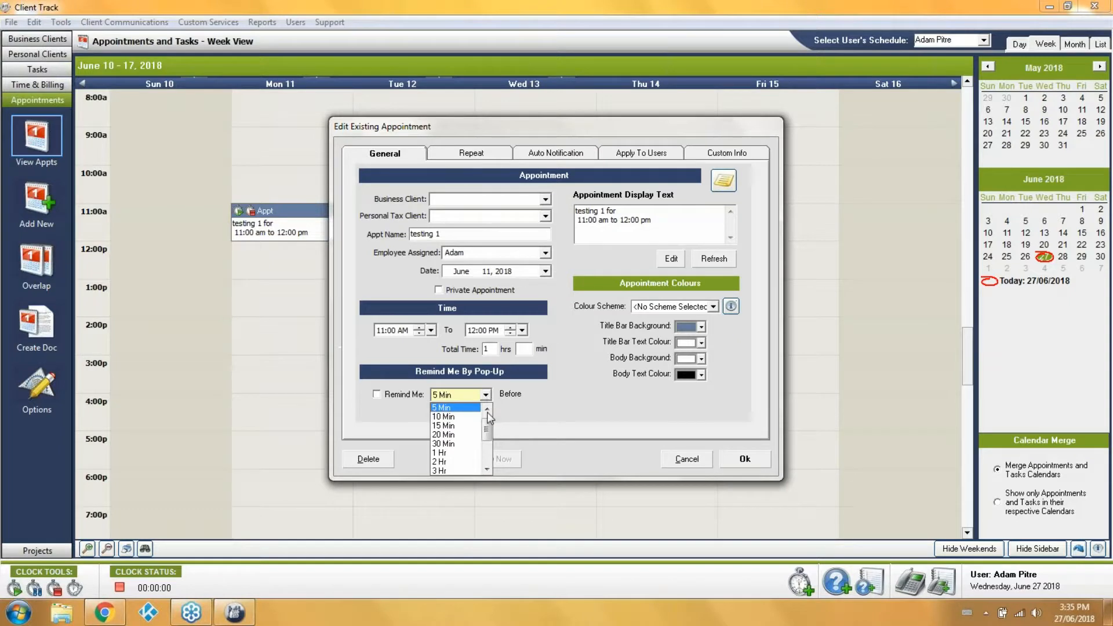
pyautogui.scroll(1, 487, 428)
pyautogui.moveTo(487, 437); pyautogui.dragTo(487, 468)
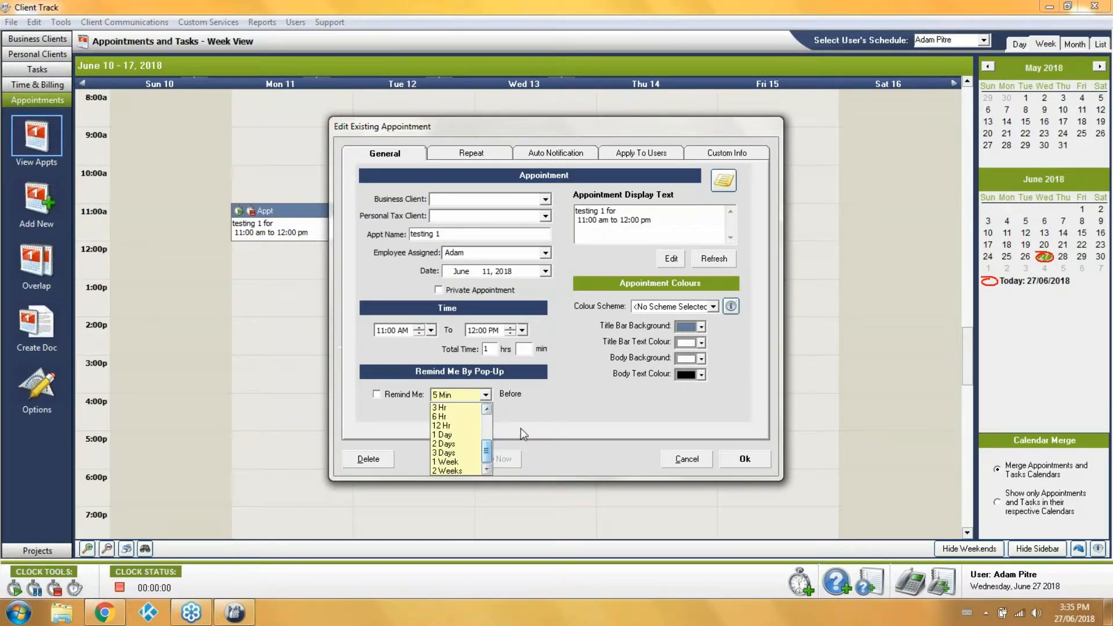
pyautogui.click(572, 431)
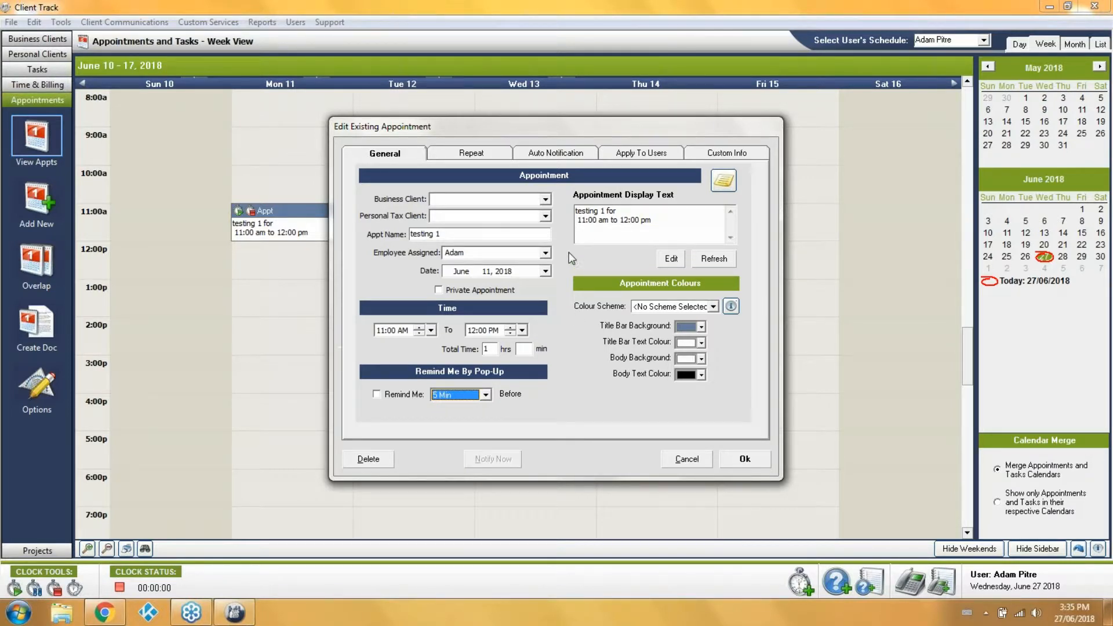
# Step: Review the daily, weekly, monthly and yearly repeat intervals of the "testing 1" appointment and return the repeat setting to none
pyautogui.click(492, 157)
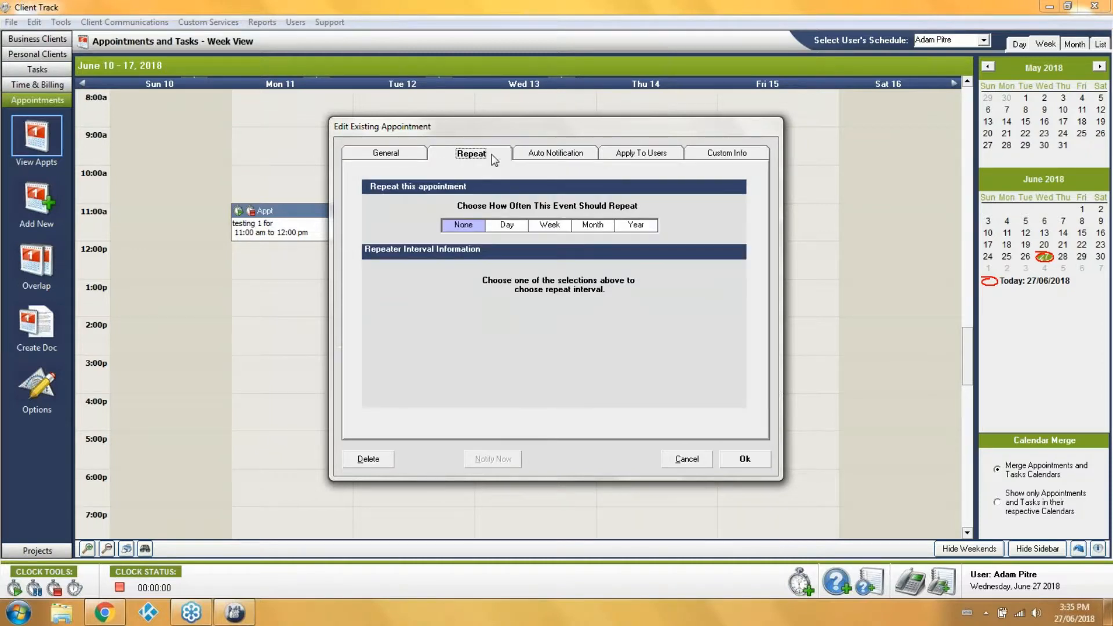
pyautogui.click(505, 226)
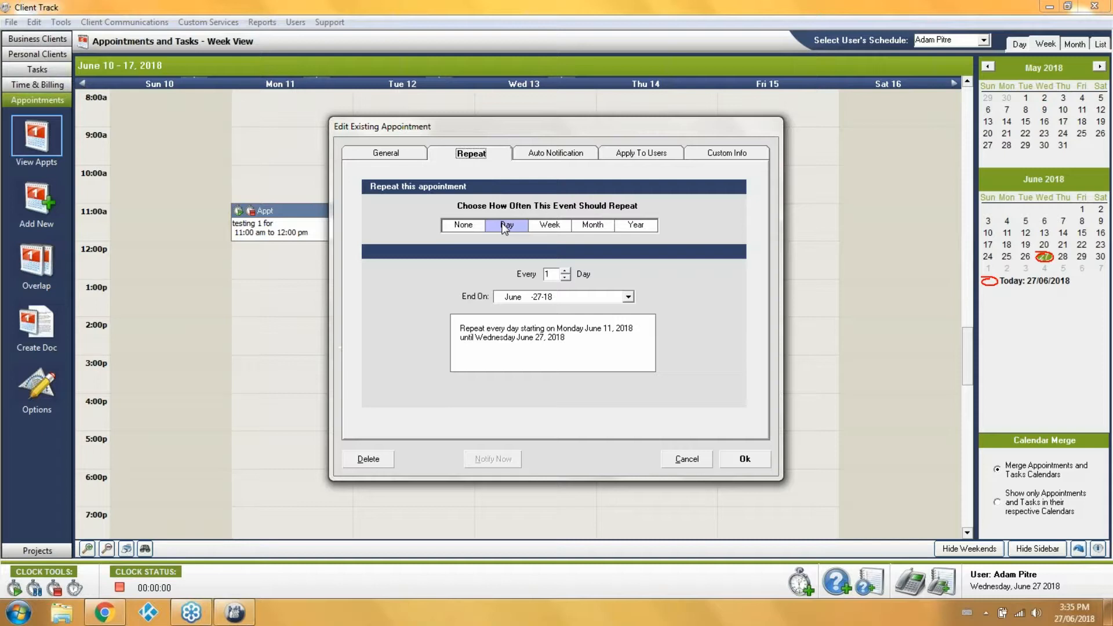
pyautogui.click(547, 227)
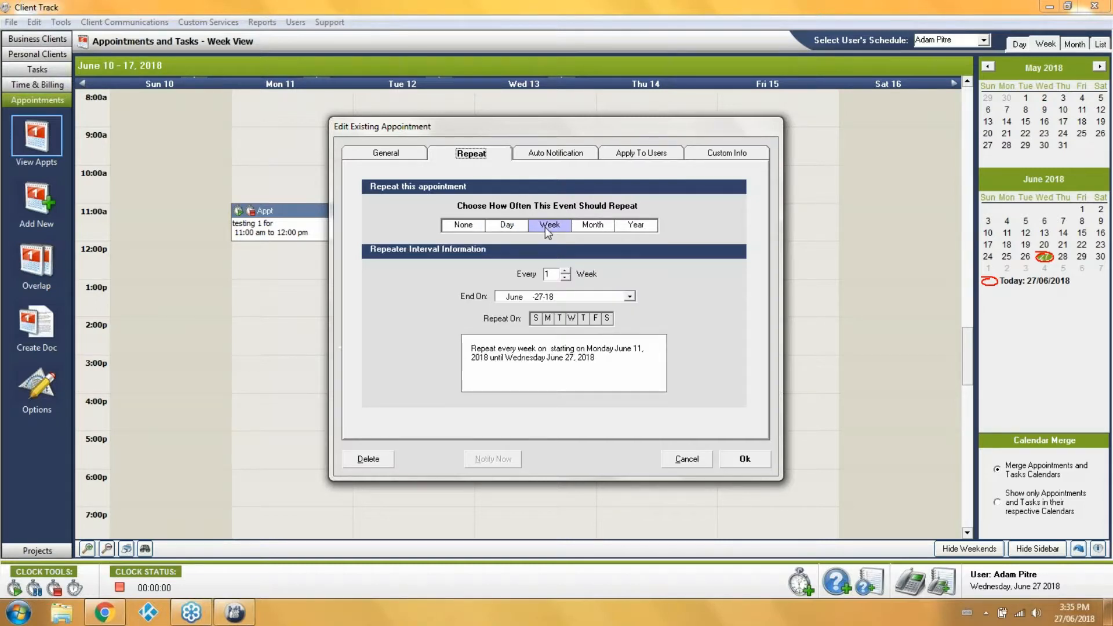
pyautogui.click(605, 229)
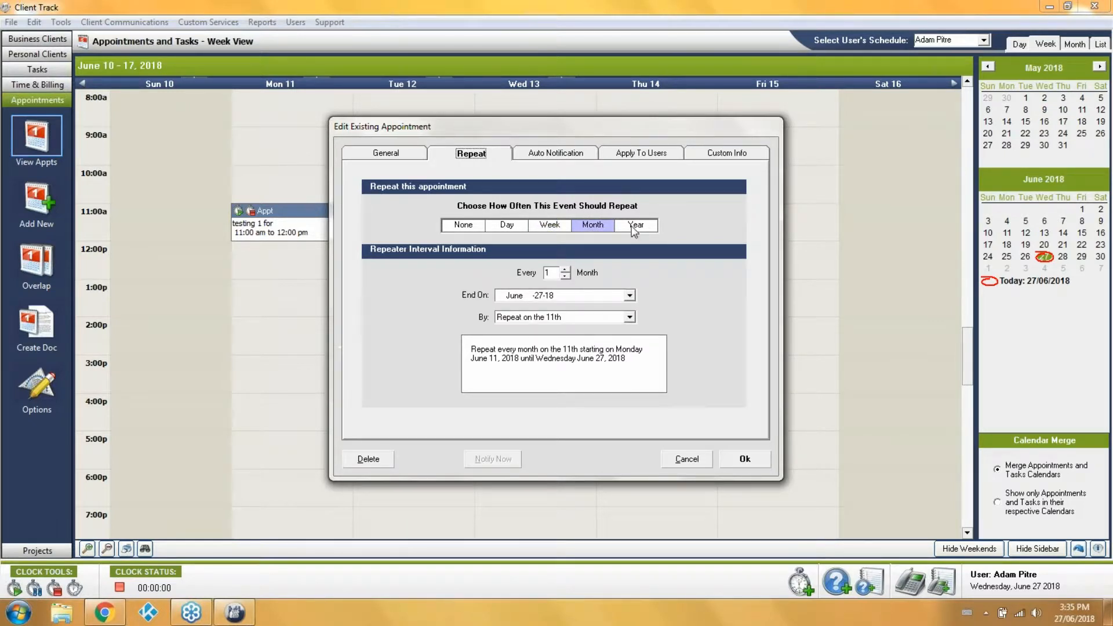
pyautogui.click(633, 225)
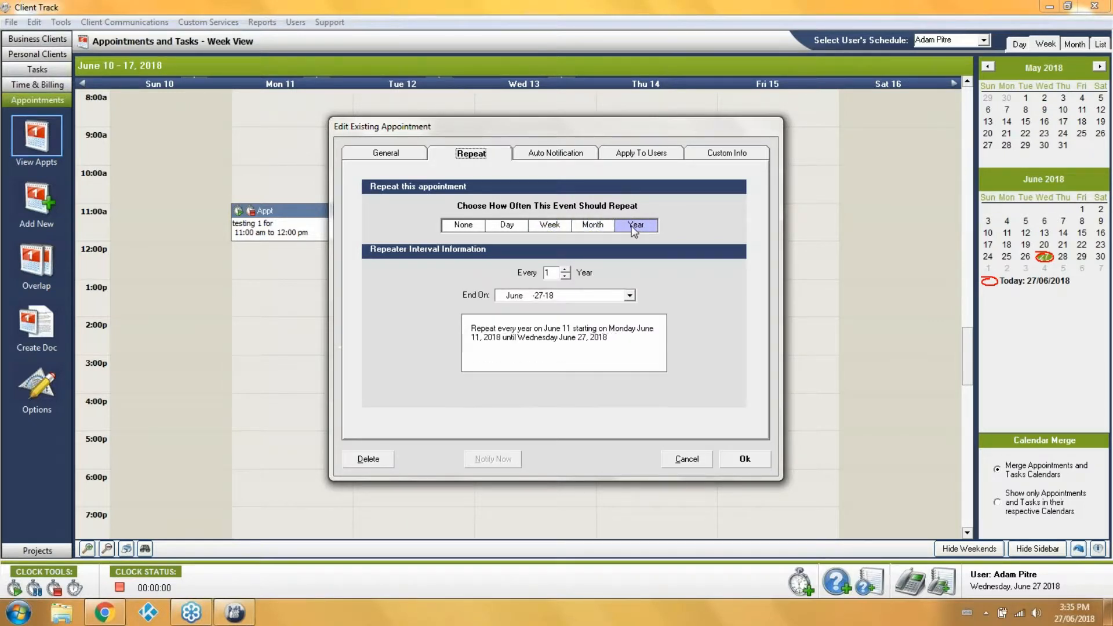
pyautogui.click(481, 226)
# Step: Review the appointment's auto-notification options, try applying it to all users, and close it without saving
pyautogui.click(544, 158)
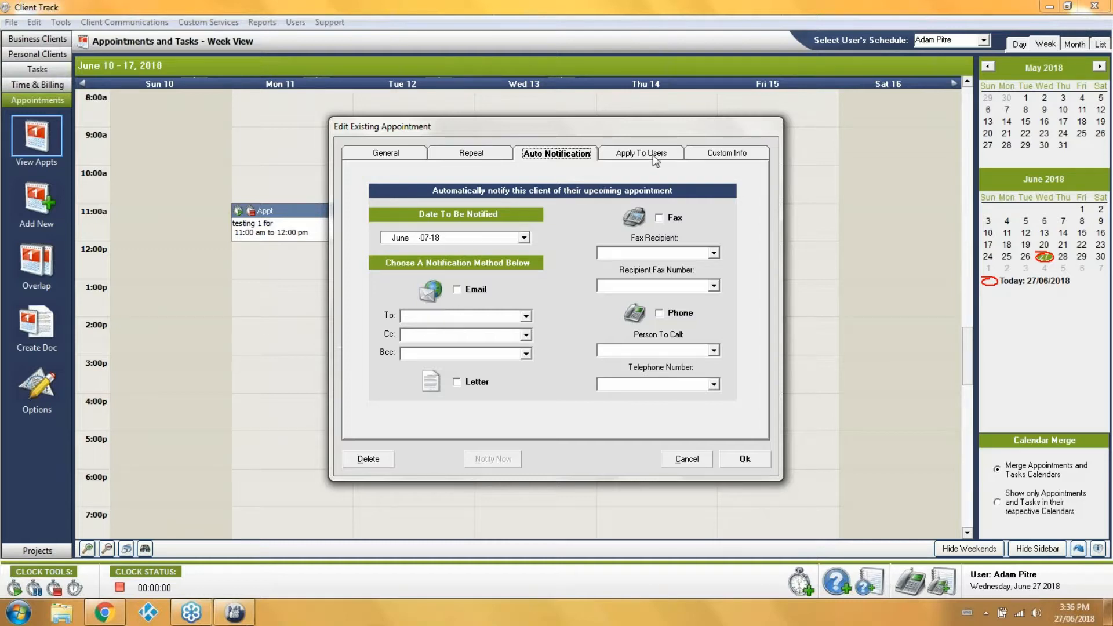
pyautogui.click(638, 153)
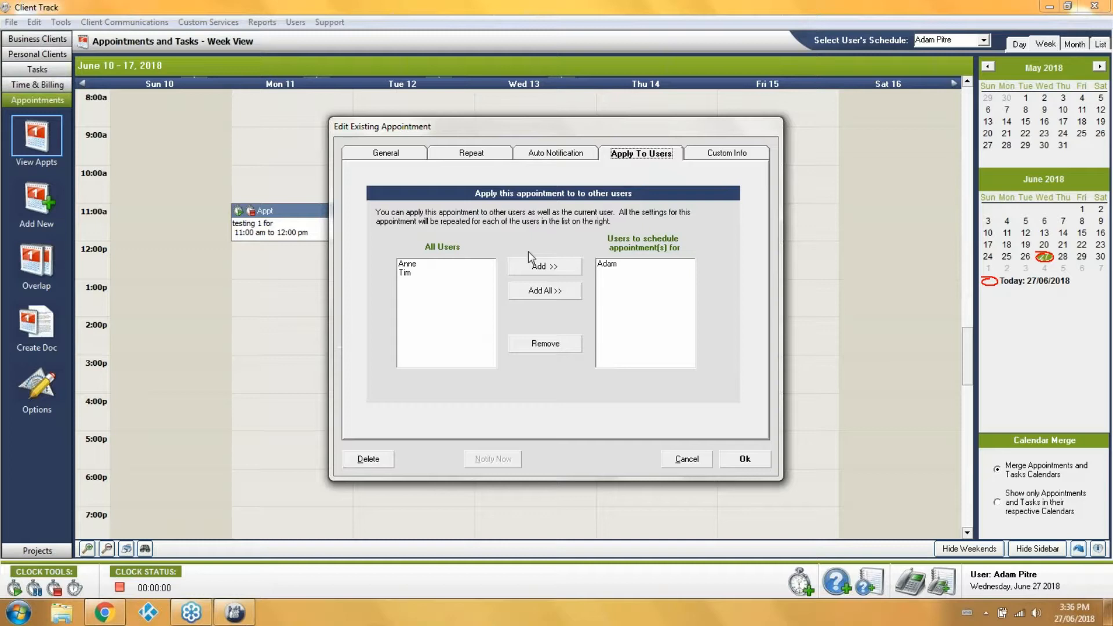
pyautogui.click(535, 291)
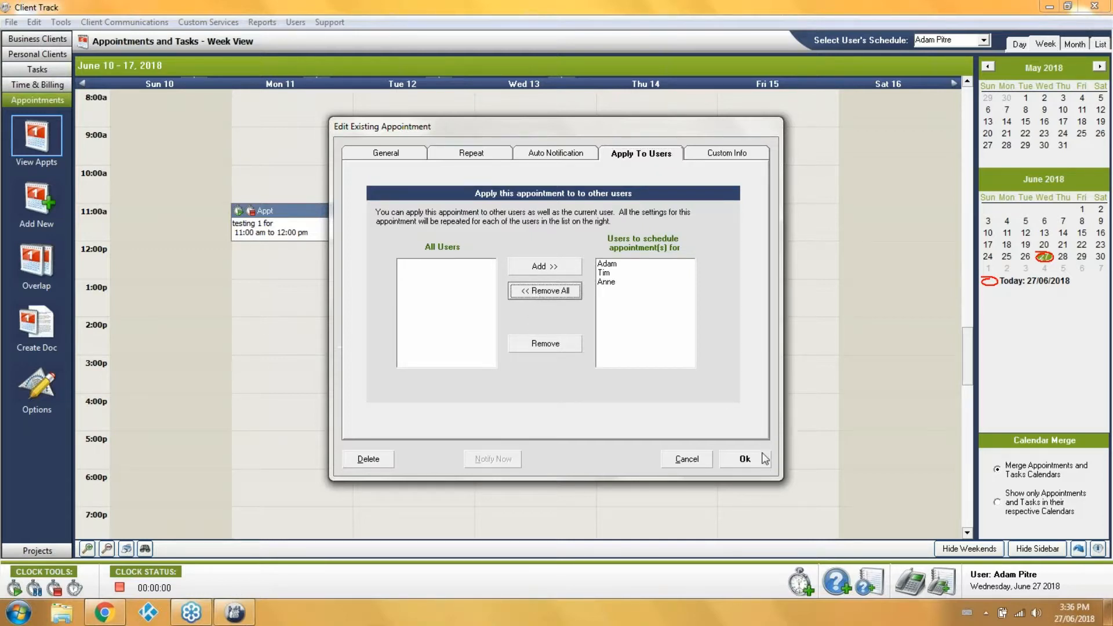
pyautogui.click(673, 462)
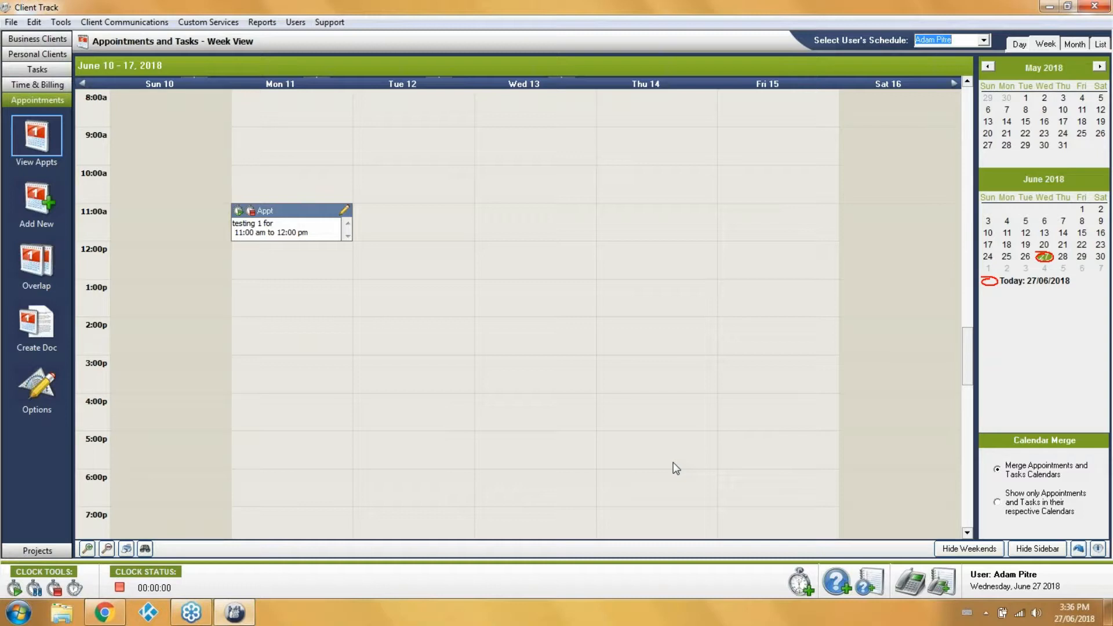
# Step: Overlap all users' appointments on the June 10 - 17 week calendar, and cancel the overlap after viewing it
pyautogui.click(46, 268)
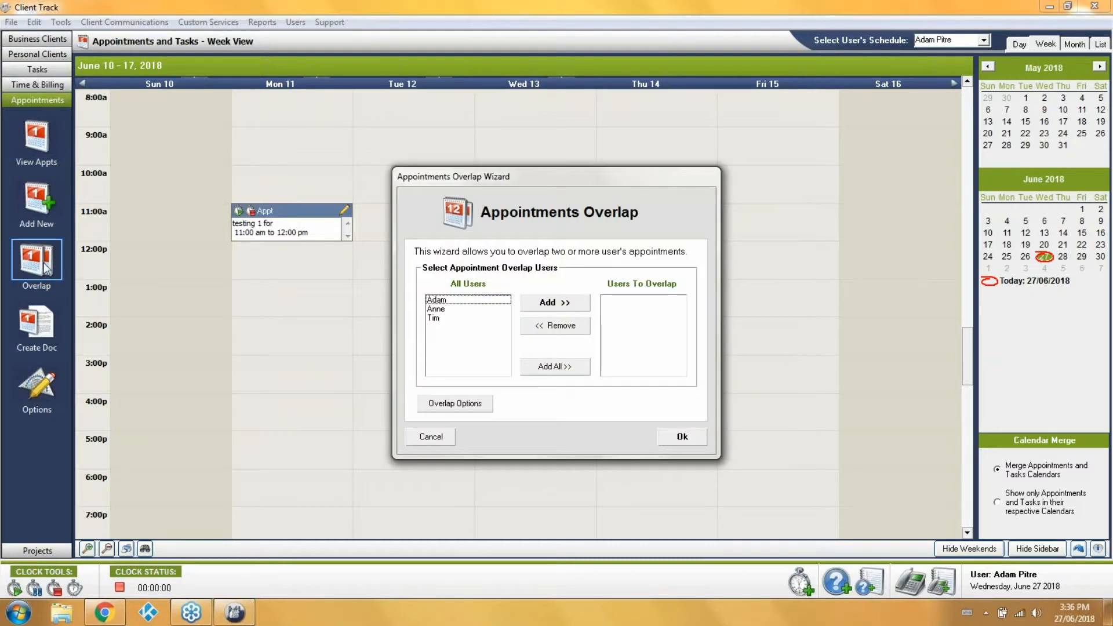
pyautogui.click(559, 369)
pyautogui.click(682, 437)
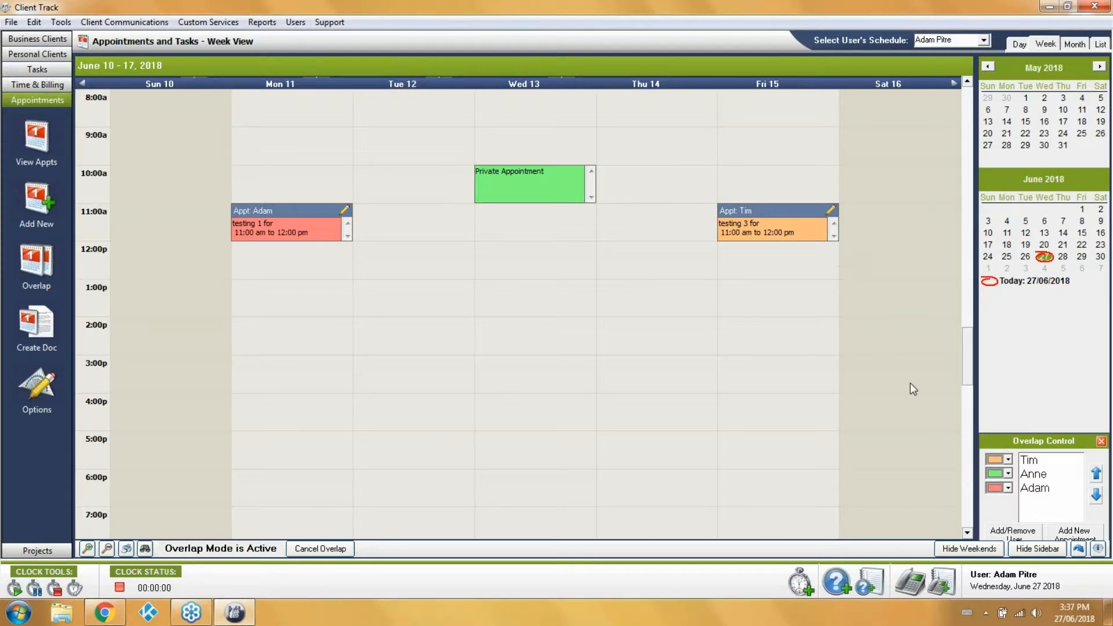
pyautogui.click(329, 551)
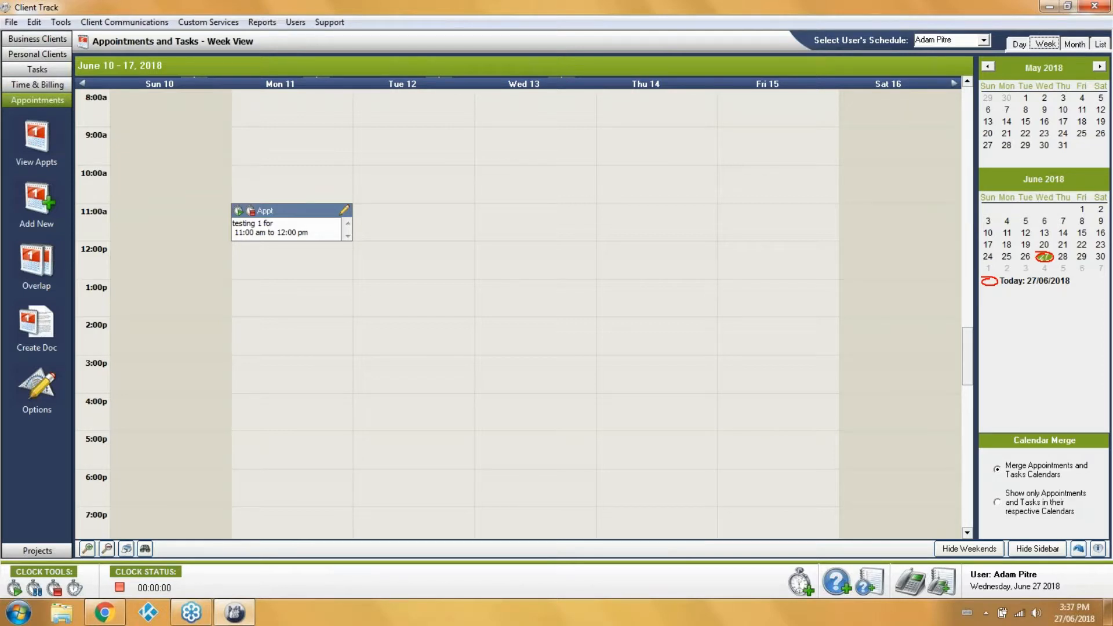
# Step: Inspect the MS Outlook synchronization wizard with the option to synchronize appointments selected, and cancel it
pyautogui.click(10, 26)
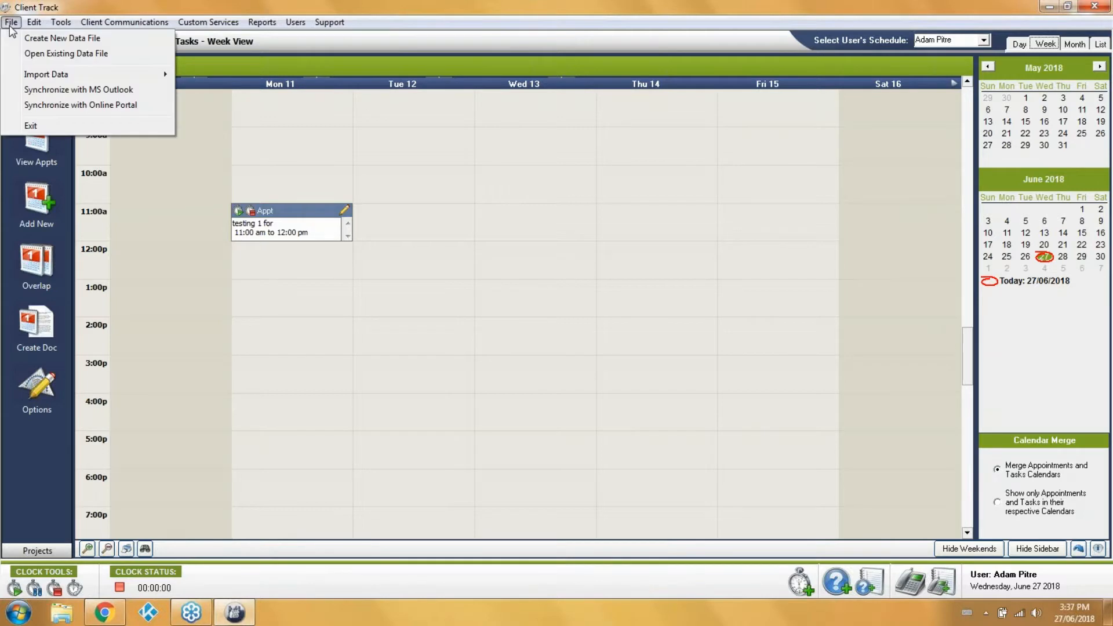
pyautogui.click(68, 90)
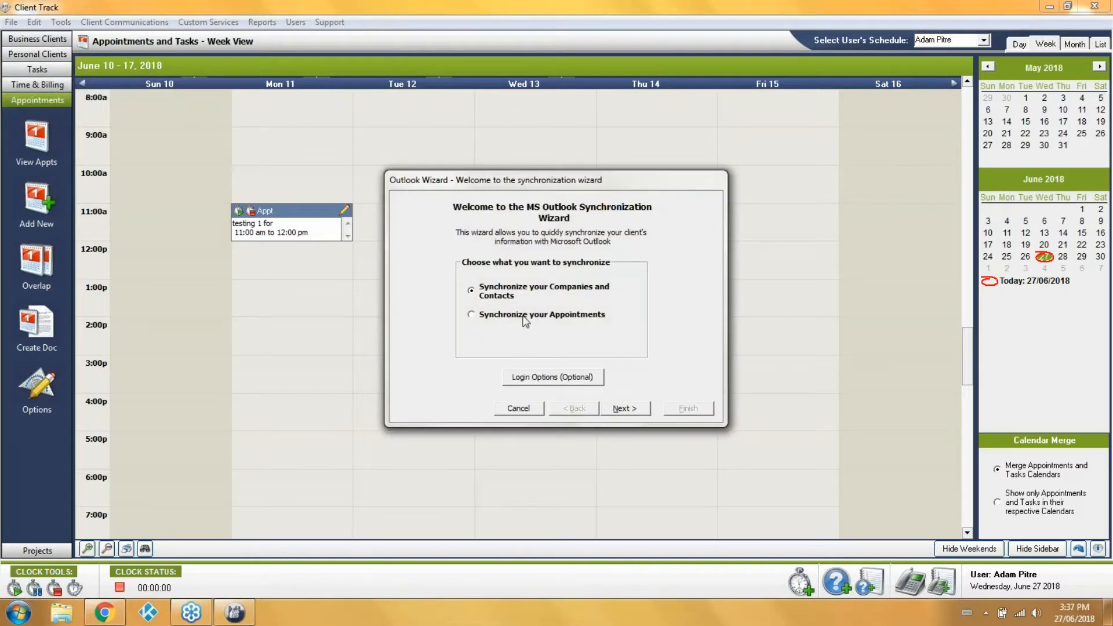
pyautogui.click(524, 316)
pyautogui.click(515, 408)
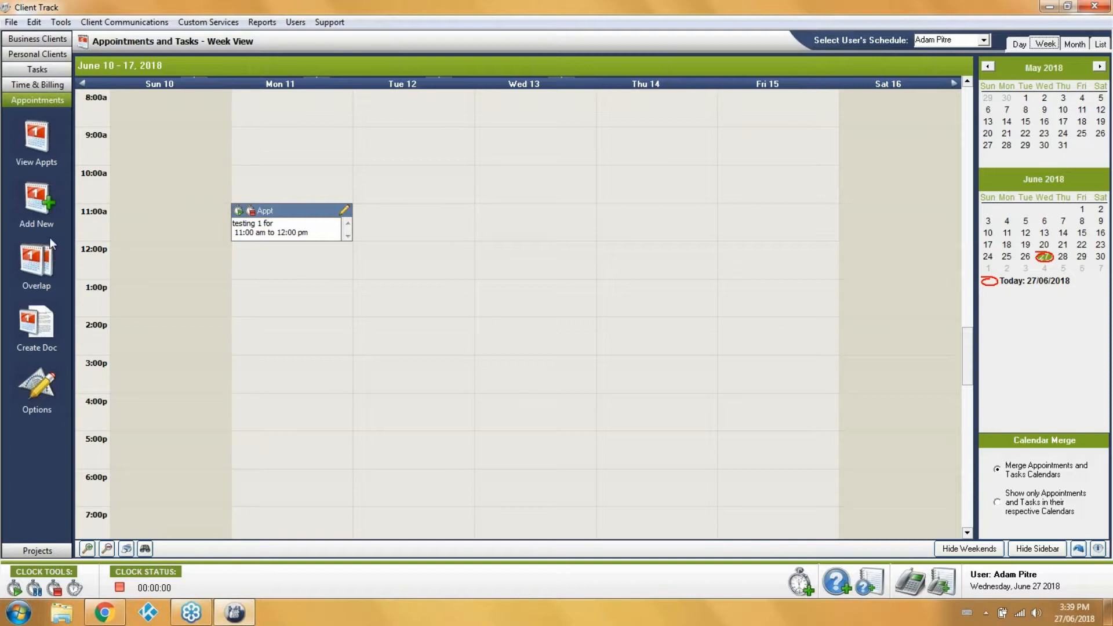
# Step: Open the New Project template for editing in project management and rename its first step "step 1"
pyautogui.click(12, 550)
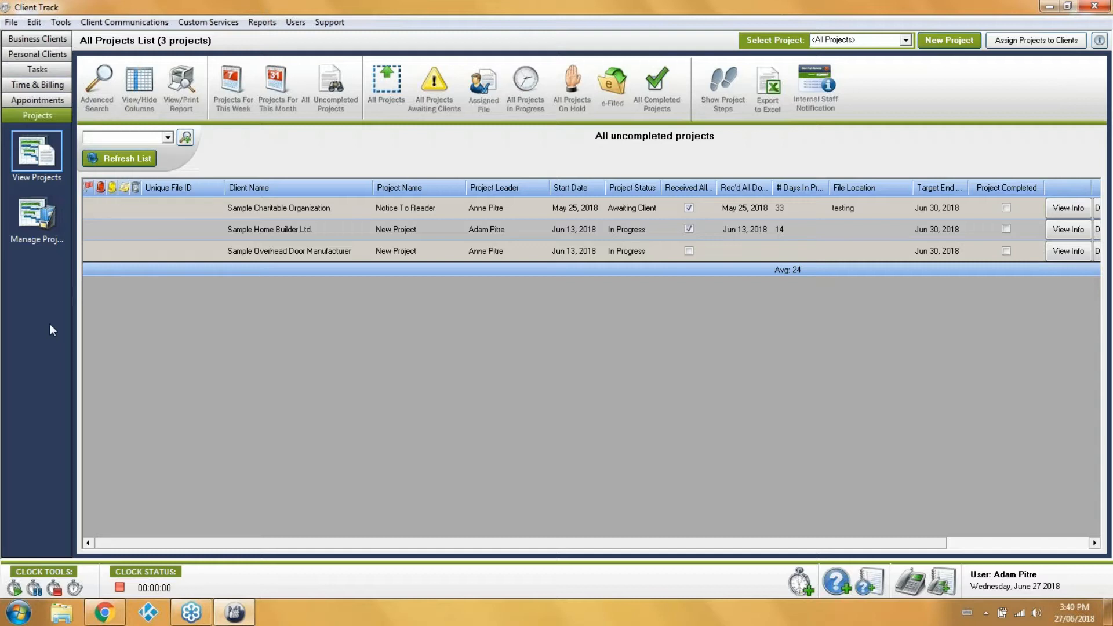
pyautogui.click(32, 230)
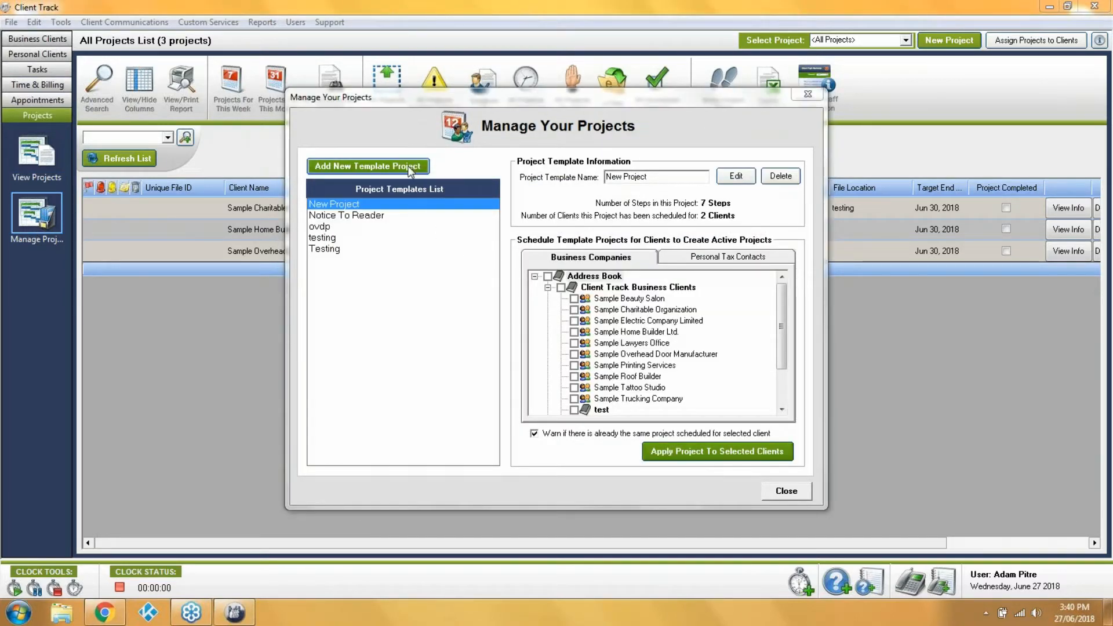
pyautogui.click(737, 174)
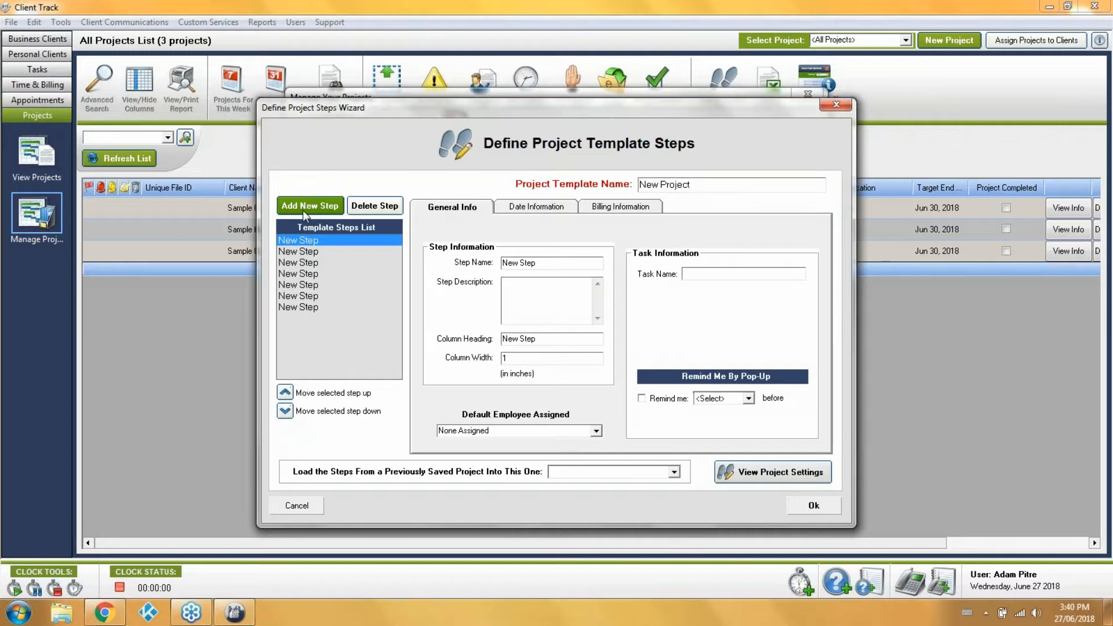
pyautogui.click(543, 262)
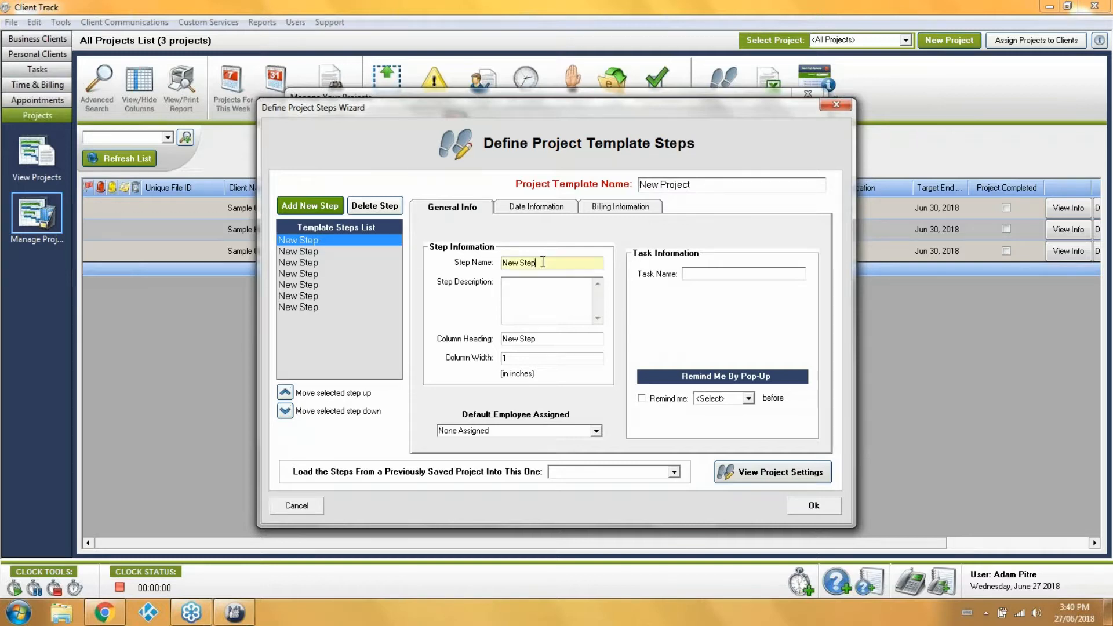
pyautogui.moveTo(542, 262); pyautogui.dragTo(439, 265)
pyautogui.write('step 1')
# Step: Give step 1 the description "details here" and assign the first listed employee as its default
pyautogui.click(519, 291)
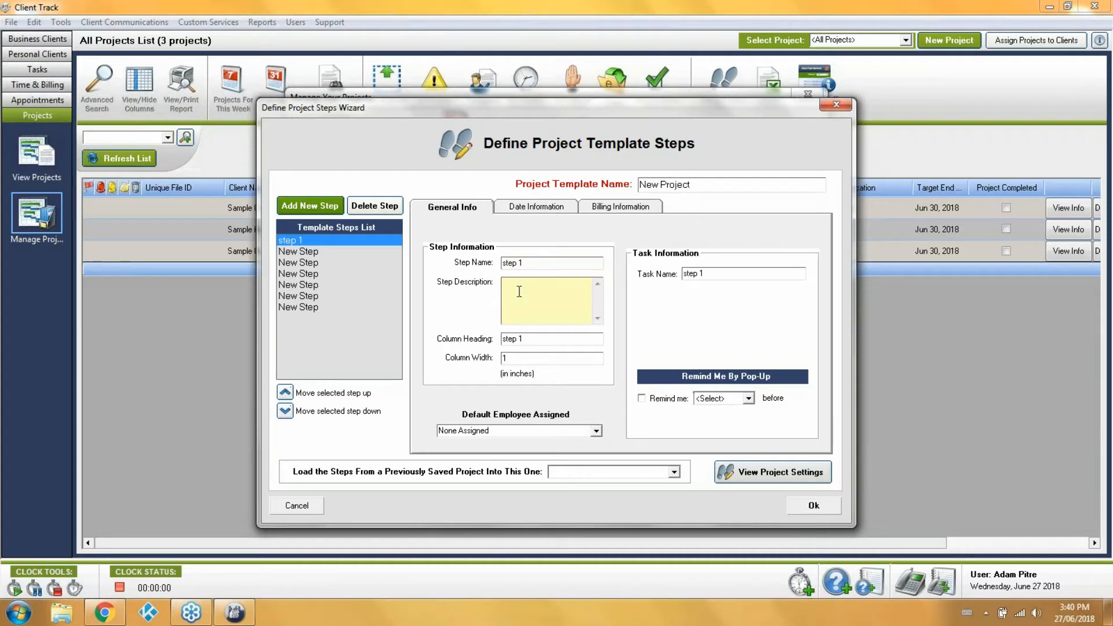
pyautogui.write('details here')
pyautogui.click(596, 430)
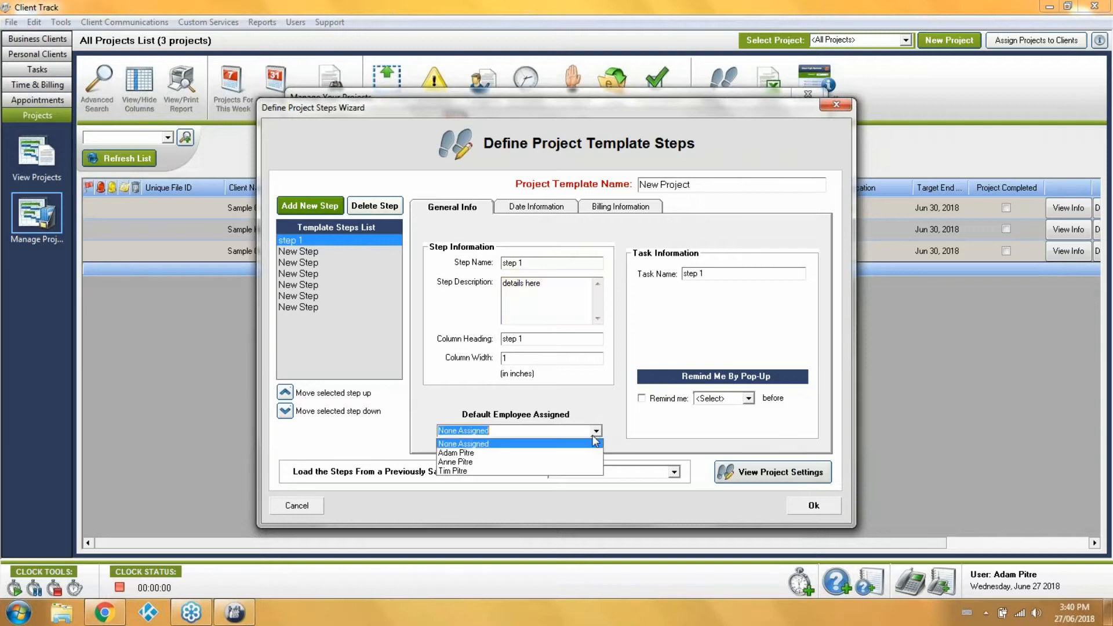
pyautogui.click(531, 451)
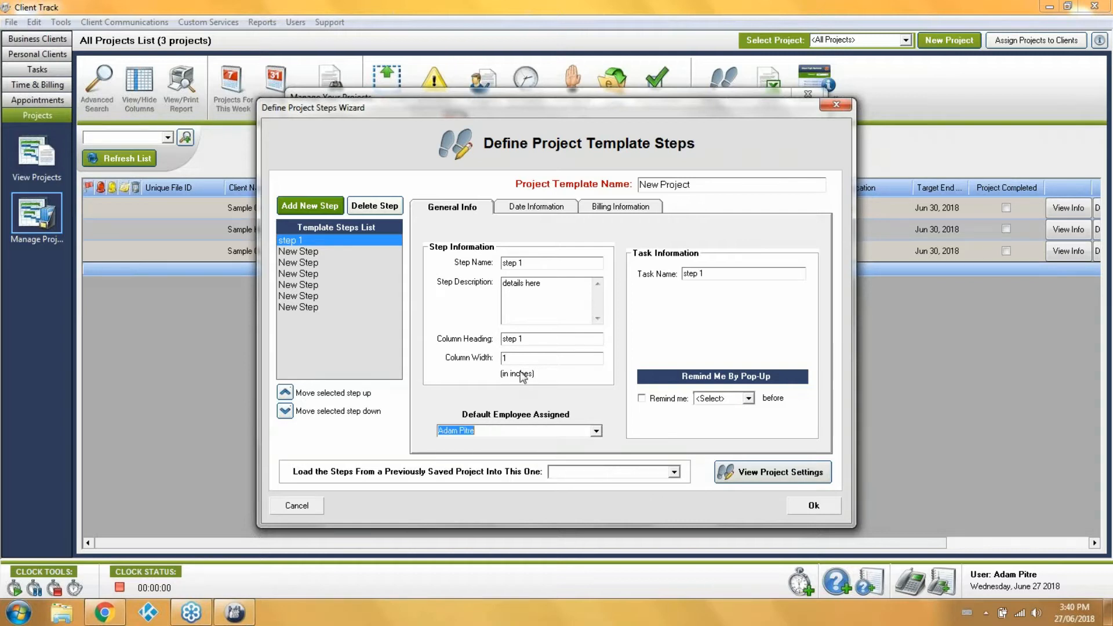
# Step: Give step 1 relative deadlines with target, warning and critical dates 4, 5 and 6 days after project start
pyautogui.click(538, 206)
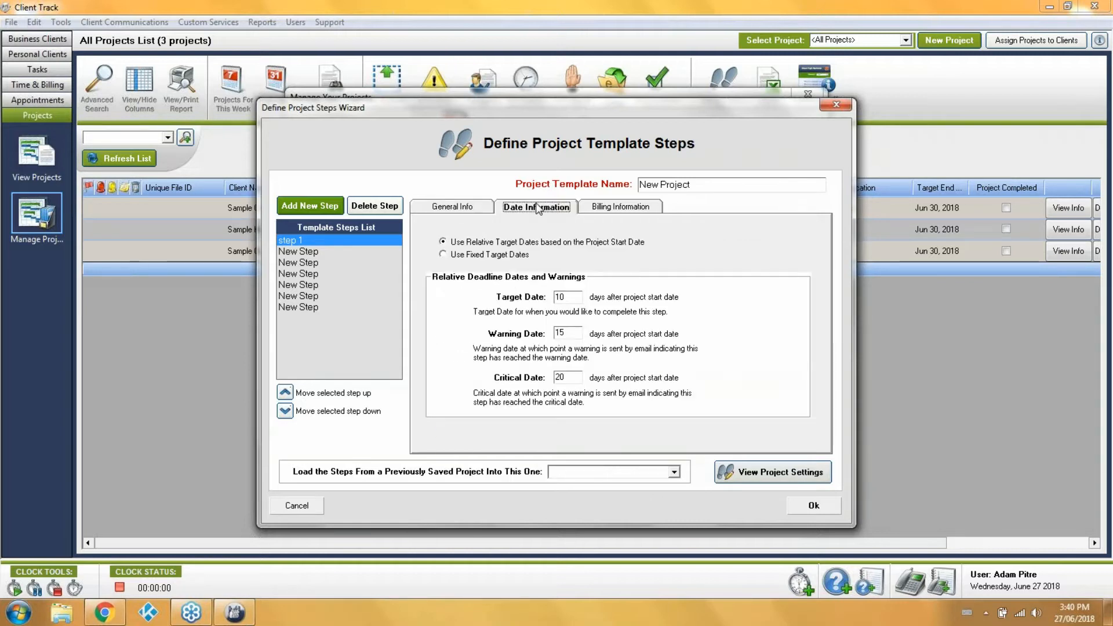
pyautogui.click(507, 243)
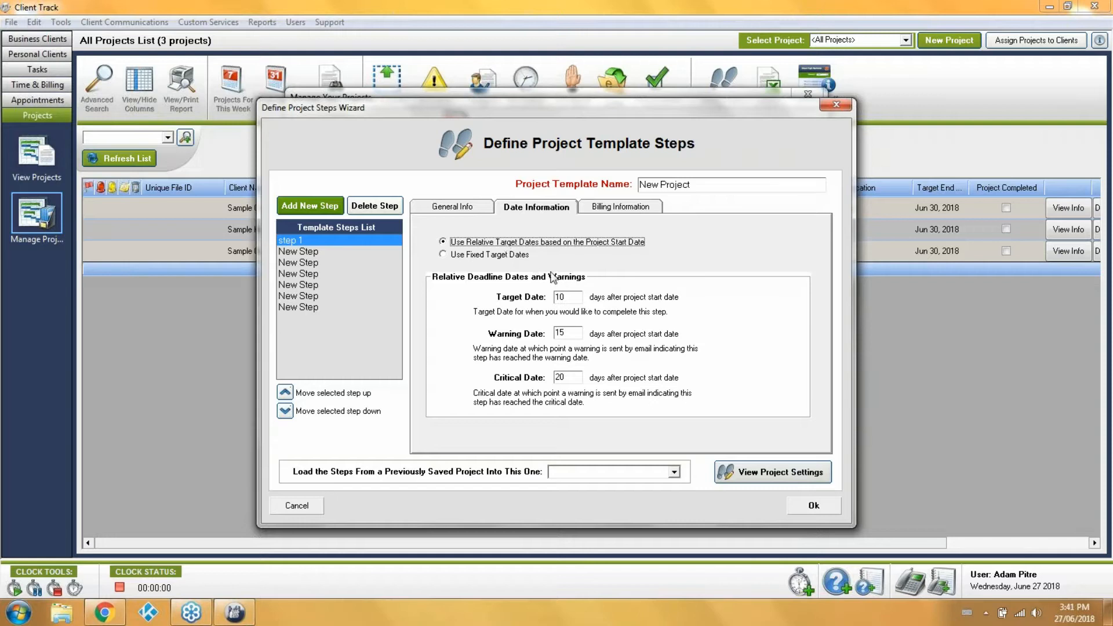
pyautogui.click(563, 297)
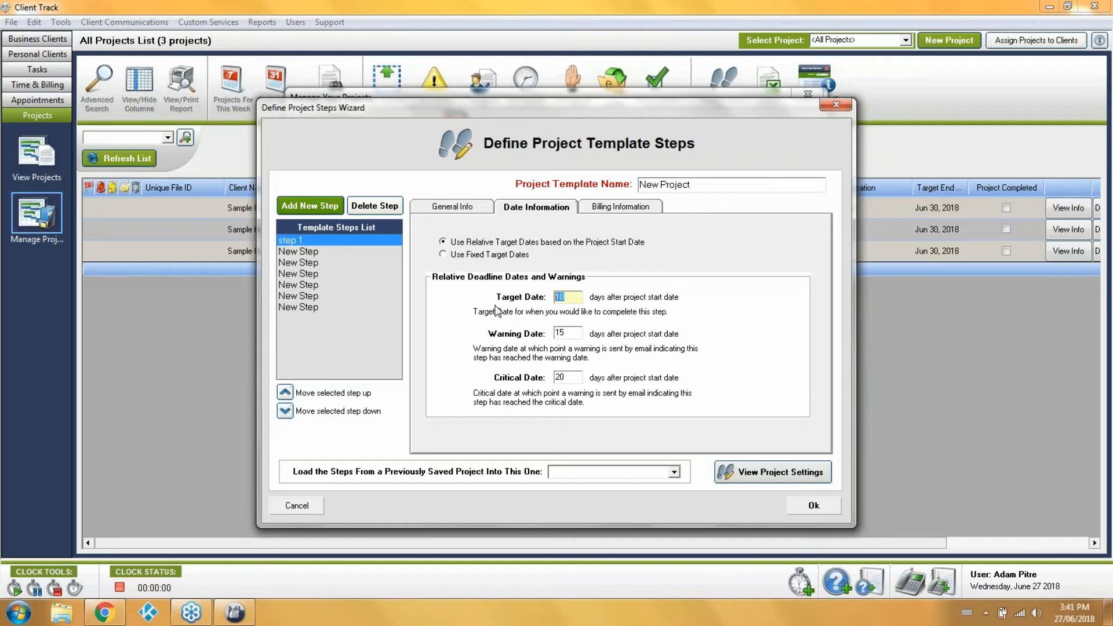
pyautogui.write('4')
pyautogui.click(575, 334)
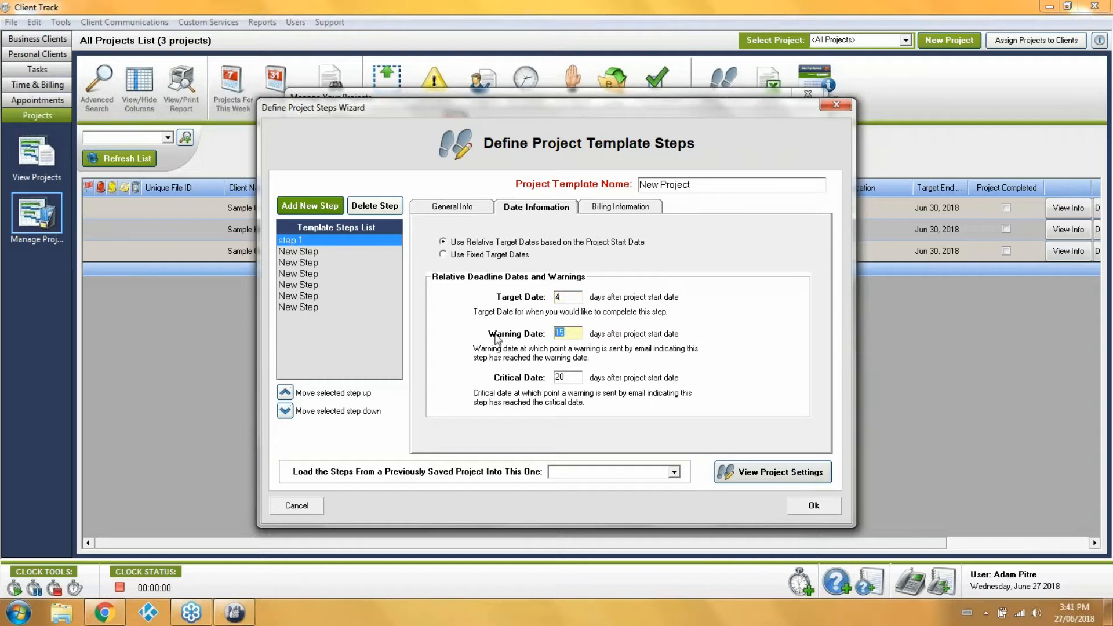
pyautogui.write('5')
pyautogui.press('Tab')
pyautogui.write('6')
# Step: Set the second template step's target, warning and critical dates to 5, 6 and 7 days after project start
pyautogui.click(358, 249)
pyautogui.doubleClick(569, 297)
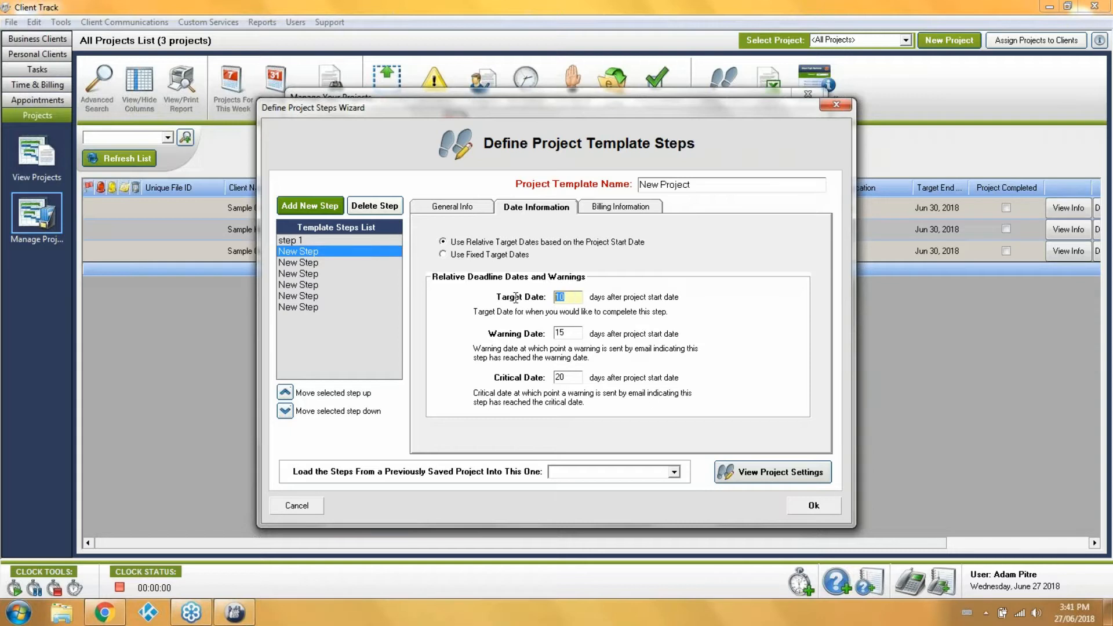
pyautogui.write('5')
pyautogui.doubleClick(565, 332)
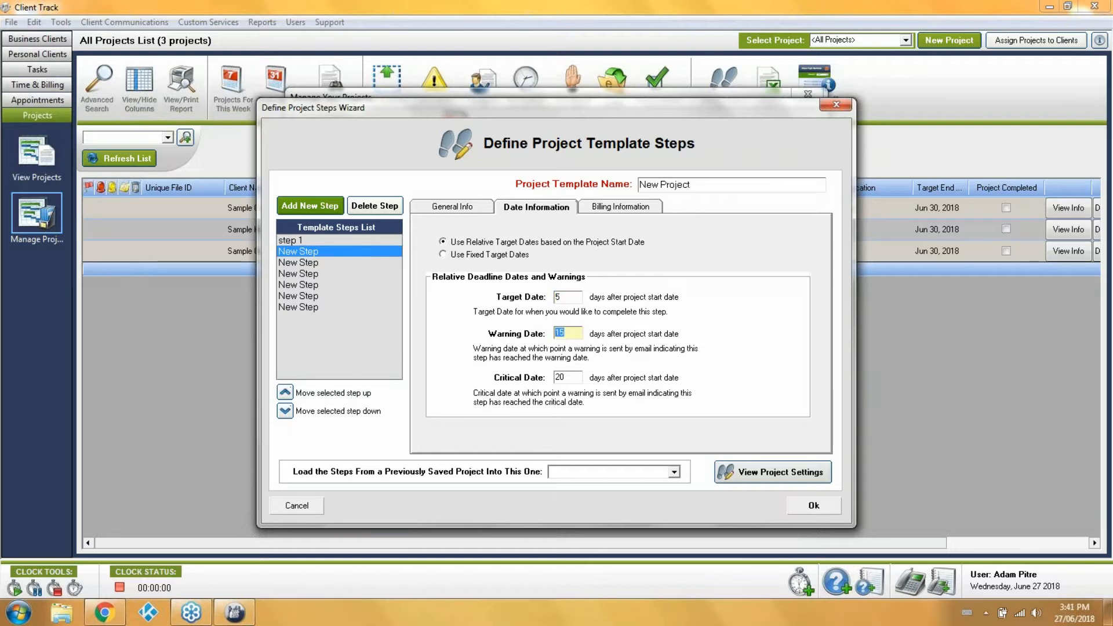
pyautogui.write('6')
pyautogui.doubleClick(567, 377)
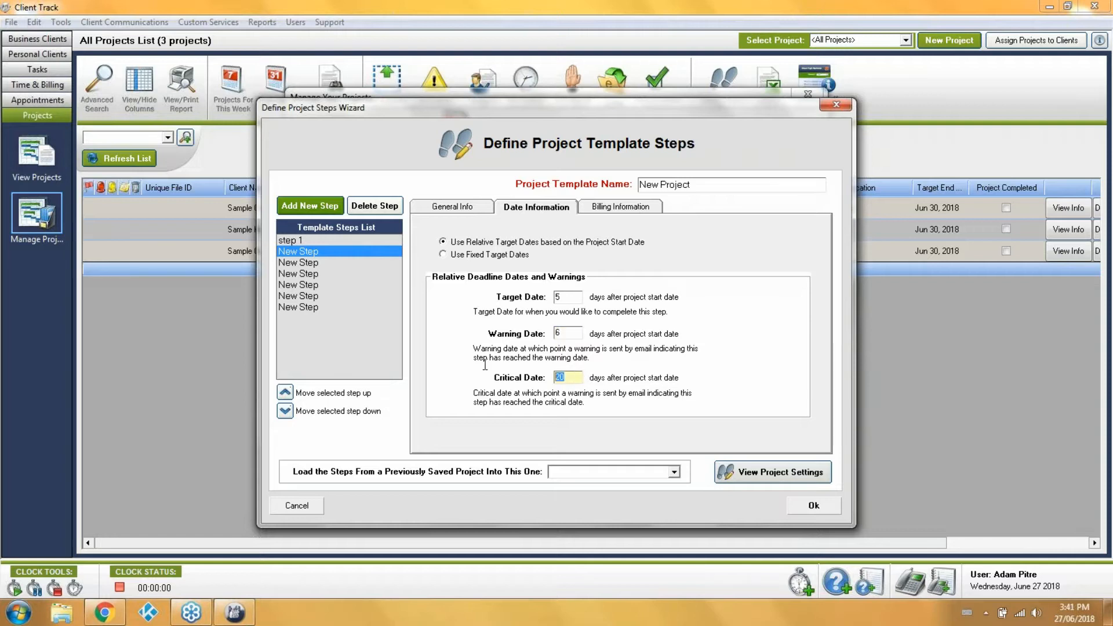
pyautogui.write('7')
# Step: Review the second step's billing and other settings, and save the template with its changes applied to existing client projects
pyautogui.click(613, 209)
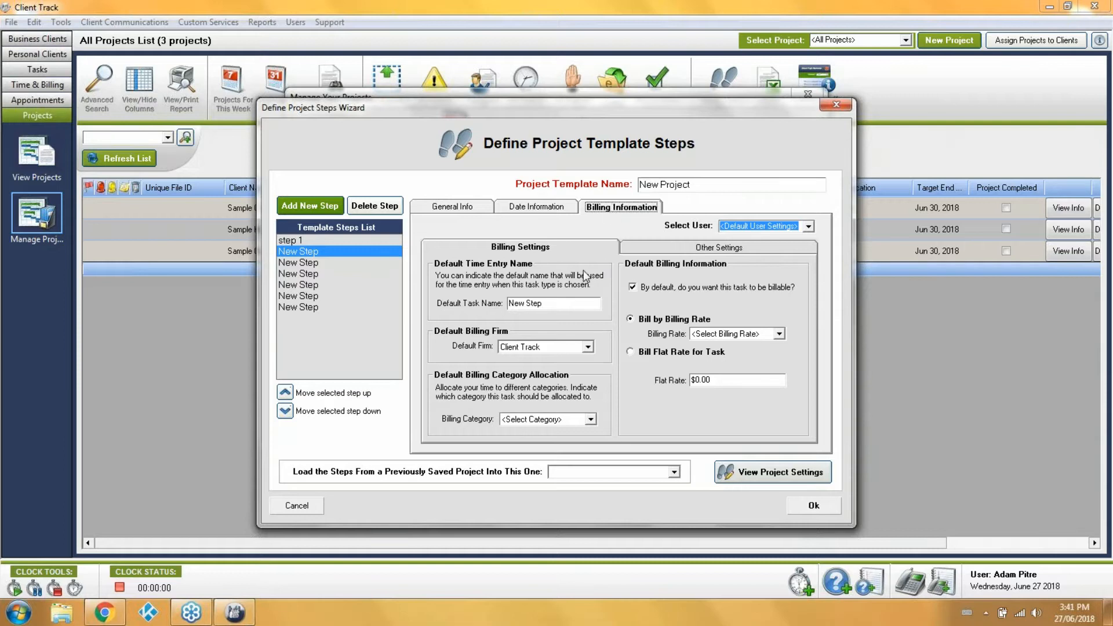
pyautogui.click(634, 250)
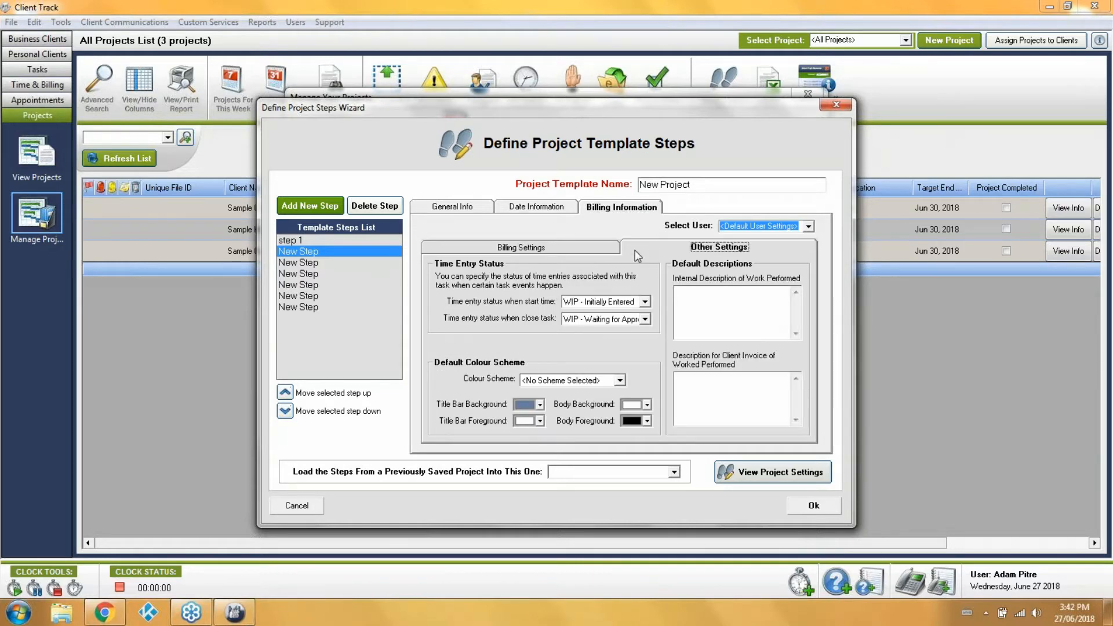
pyautogui.click(576, 251)
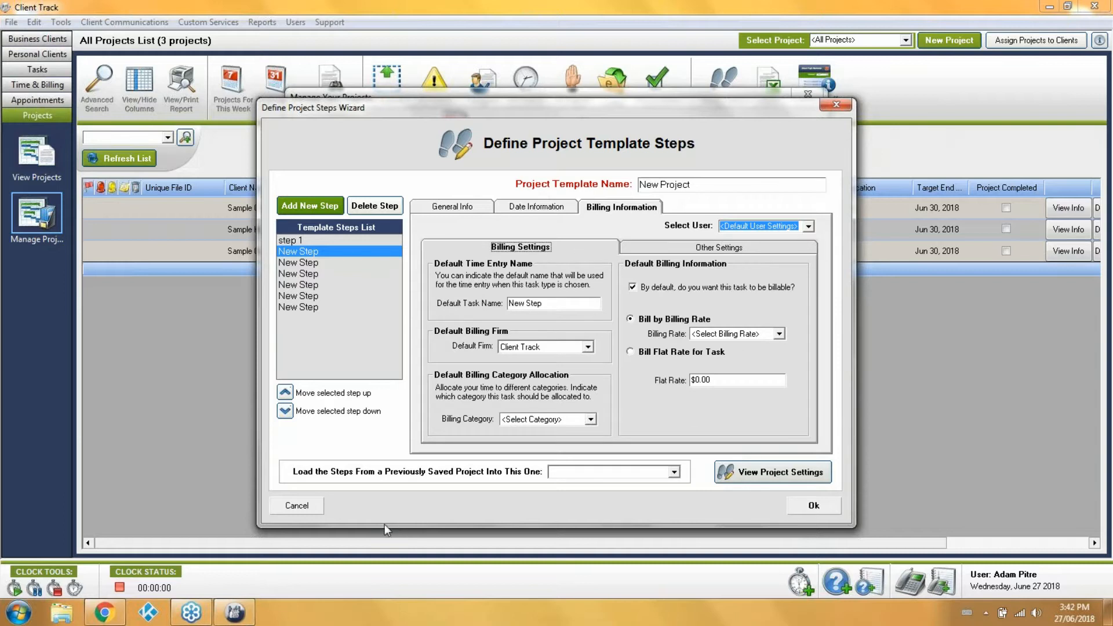
pyautogui.click(788, 502)
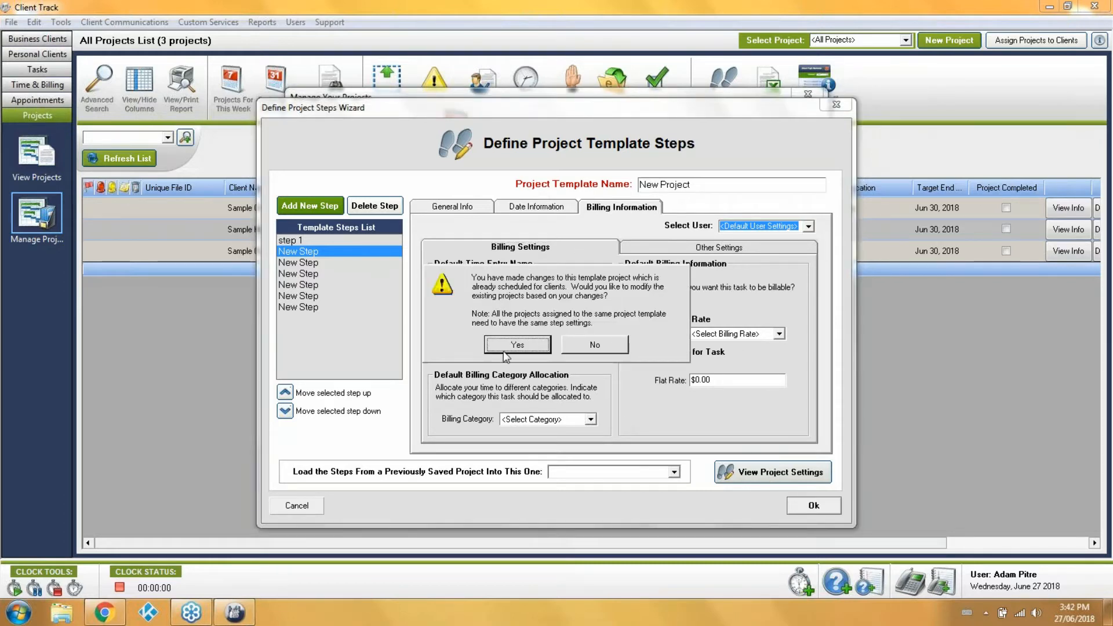
pyautogui.click(504, 351)
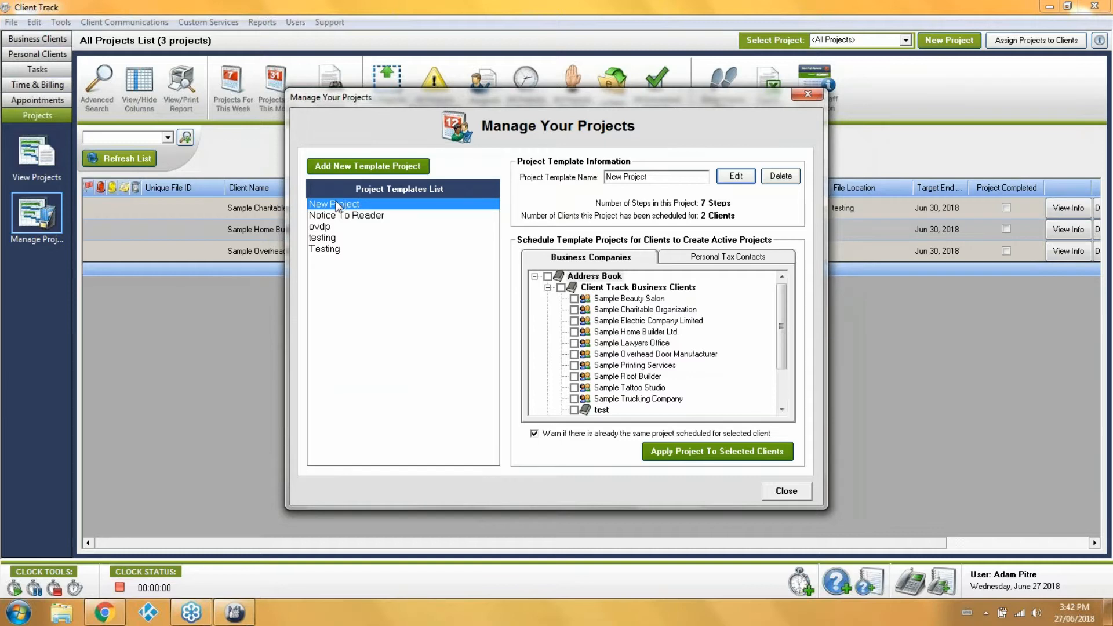
# Step: Apply the New Project template to Sample Electric Company Limited only and assign the first listed employee as project leader
pyautogui.click(575, 322)
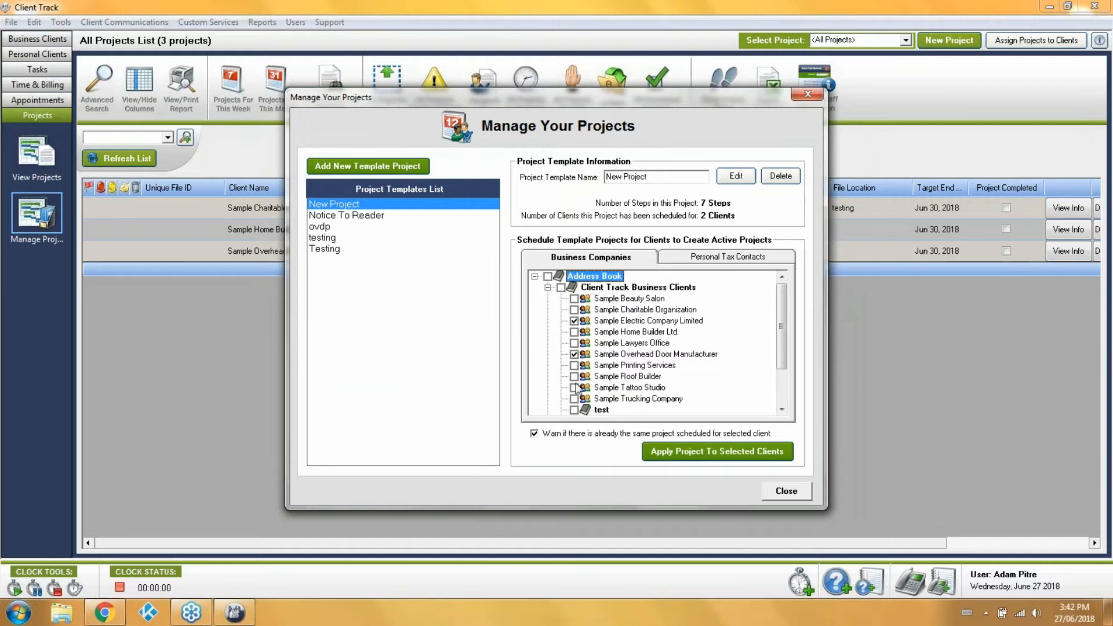
pyautogui.click(574, 355)
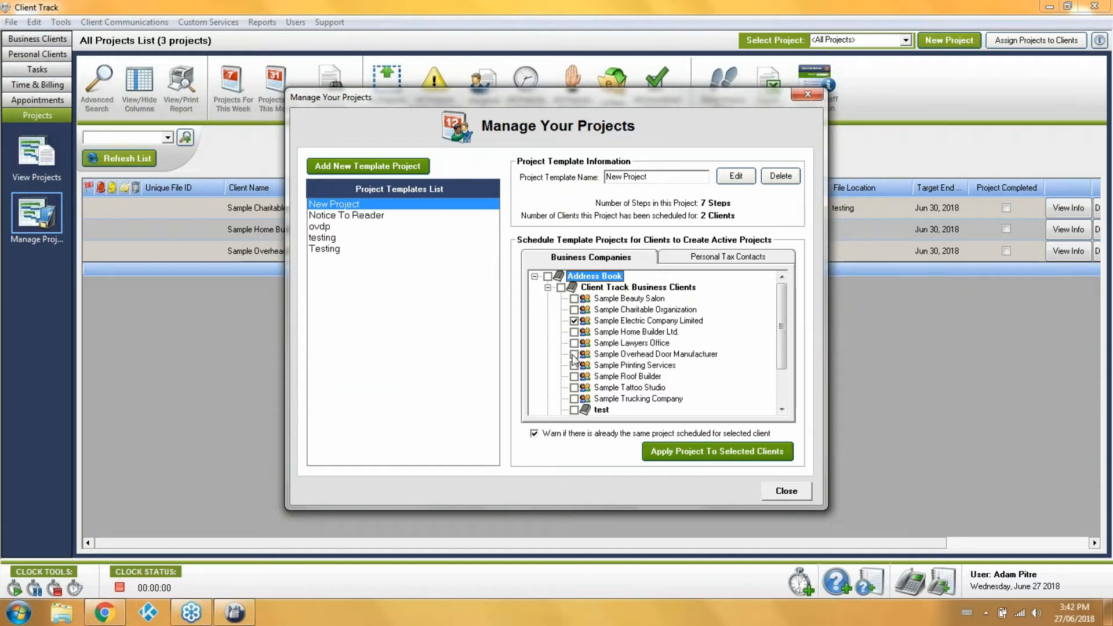
pyautogui.click(655, 452)
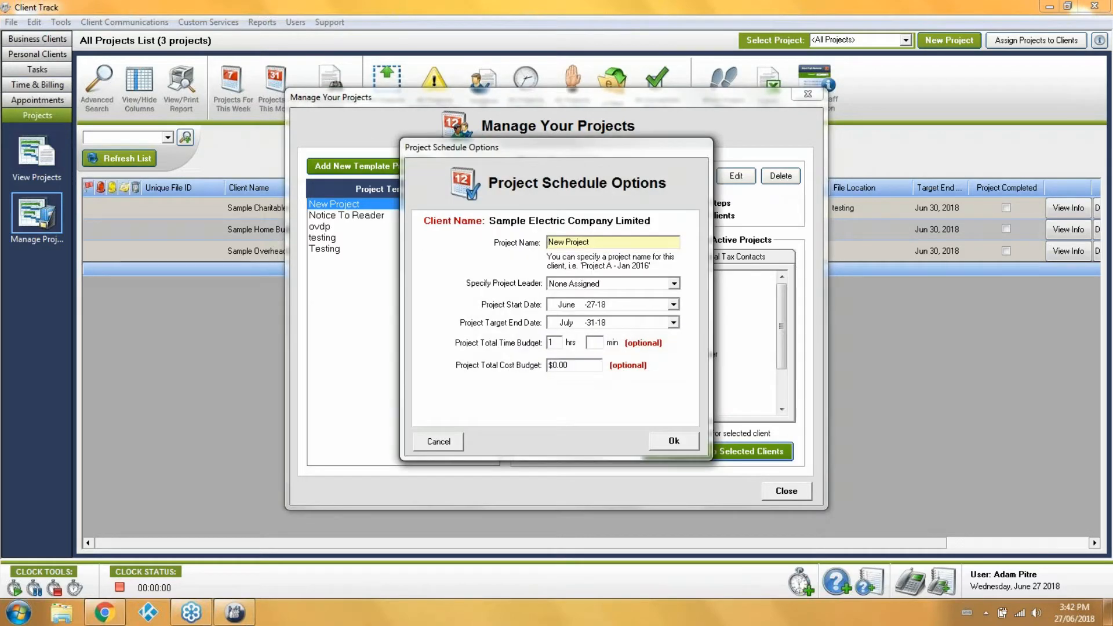
pyautogui.click(673, 284)
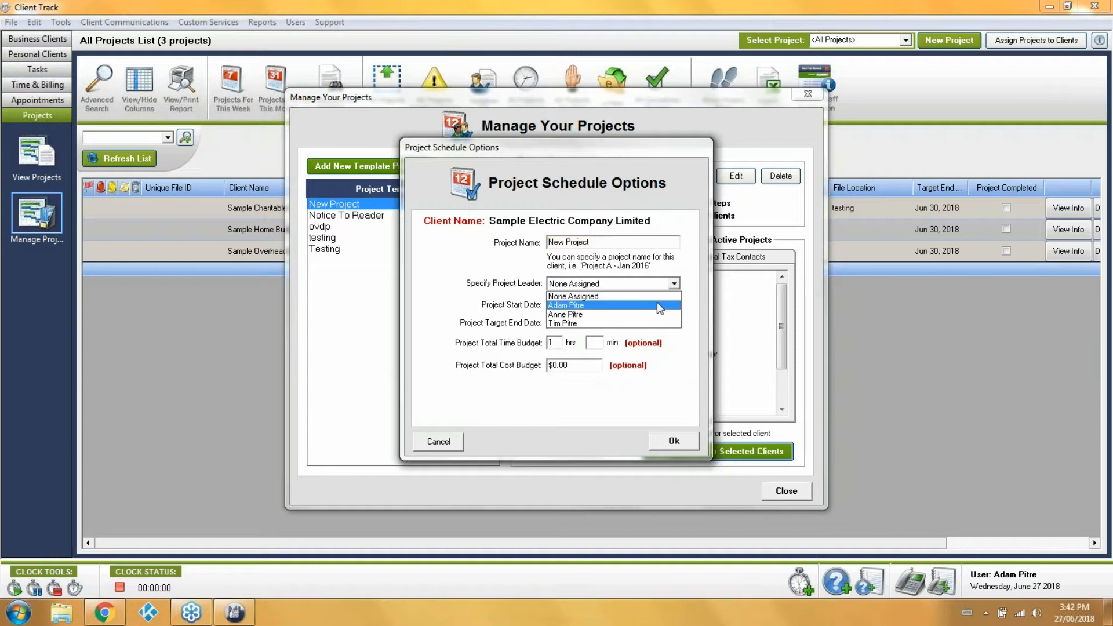
pyautogui.click(661, 305)
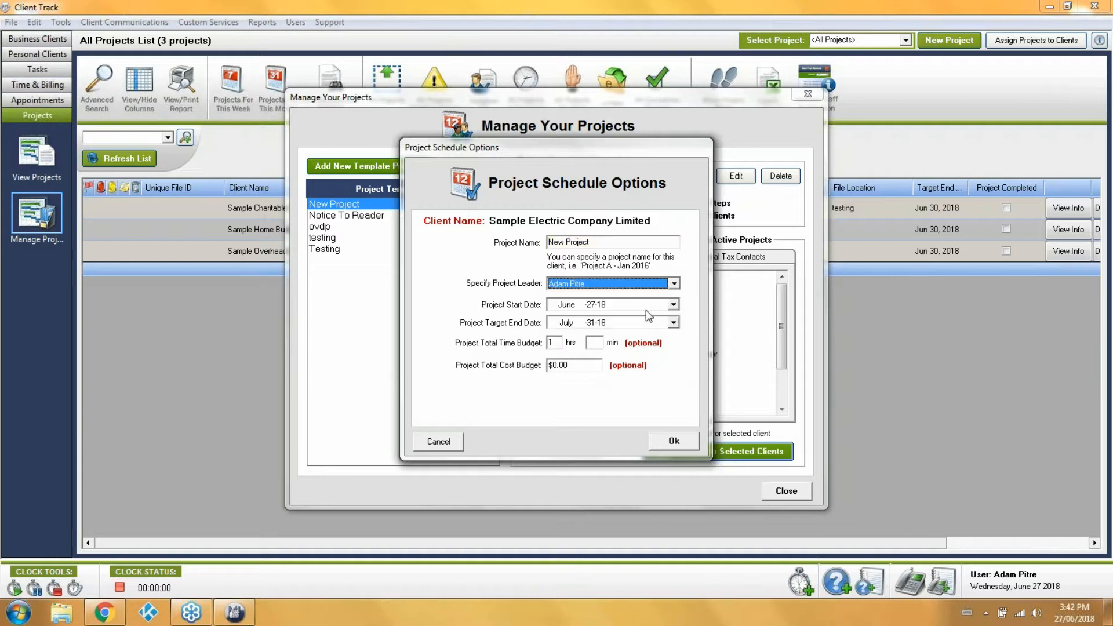
# Step: Set the project's target end date to August 15, 2018, schedule it for the client and close the project management window
pyautogui.click(672, 323)
pyautogui.click(662, 340)
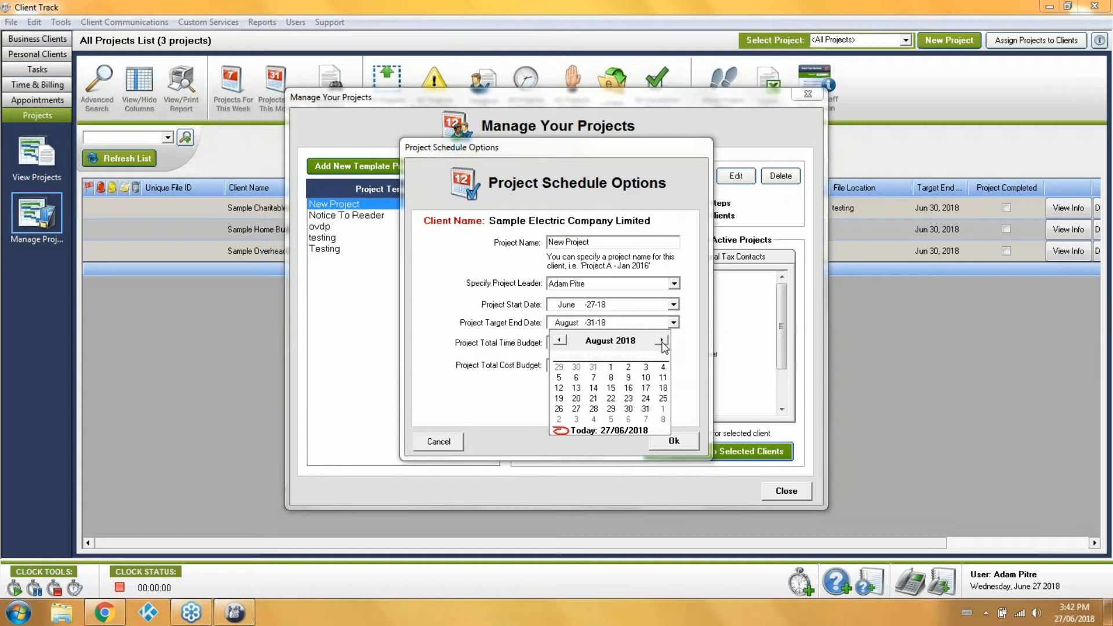
pyautogui.click(613, 388)
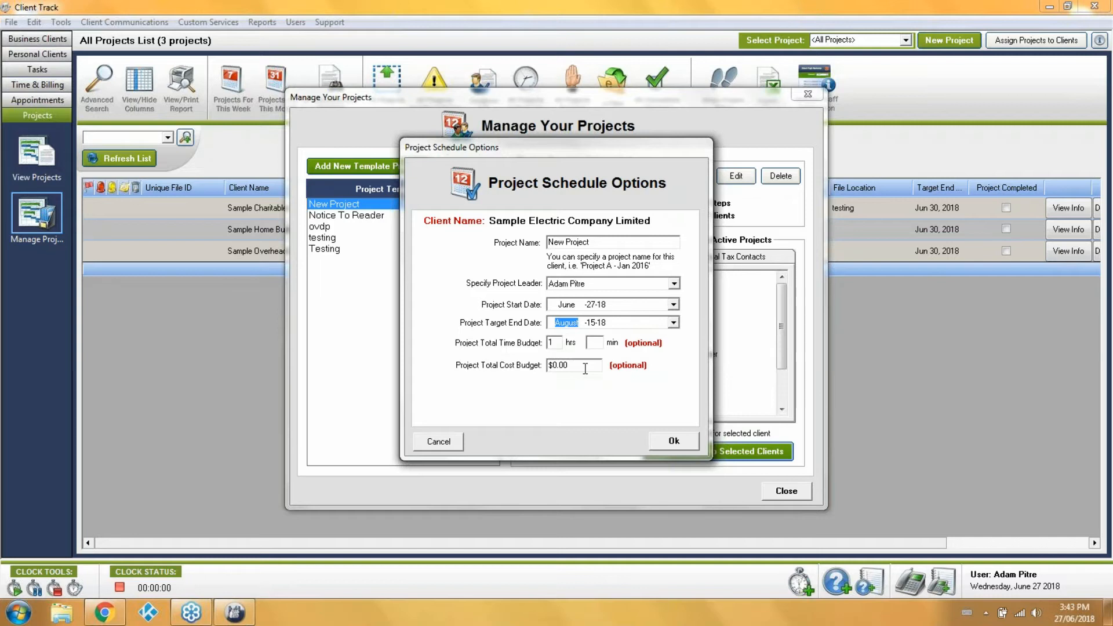
pyautogui.click(673, 441)
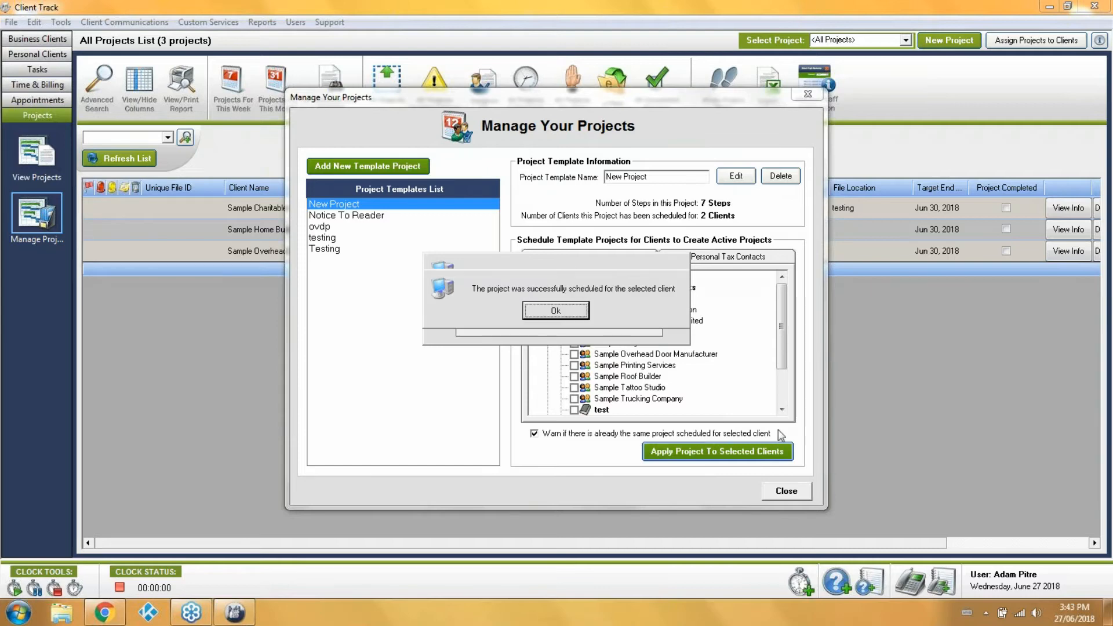
pyautogui.click(577, 311)
pyautogui.click(786, 492)
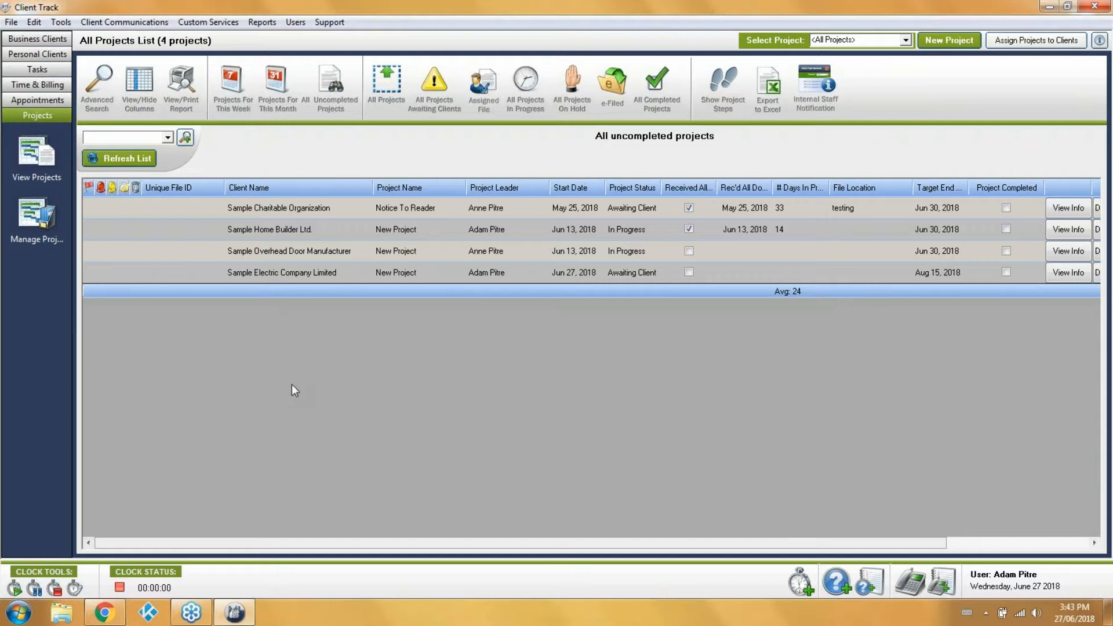
# Step: Set the project status of Sample Electric Company Limited to In Progress in the projects list
pyautogui.moveTo(414, 541); pyautogui.dragTo(475, 547)
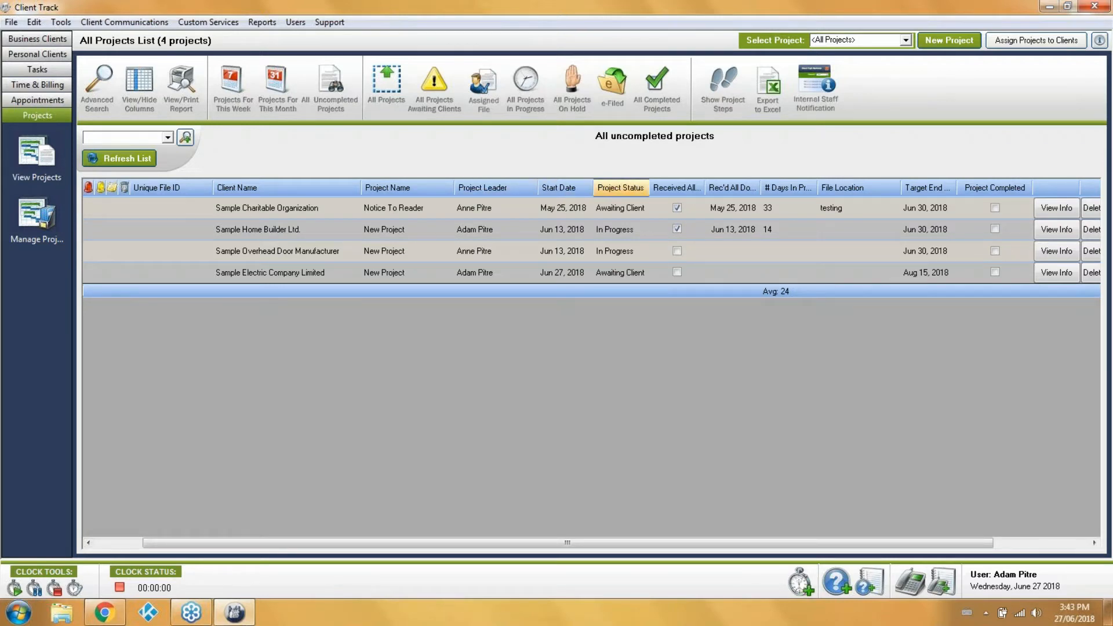
pyautogui.click(620, 274)
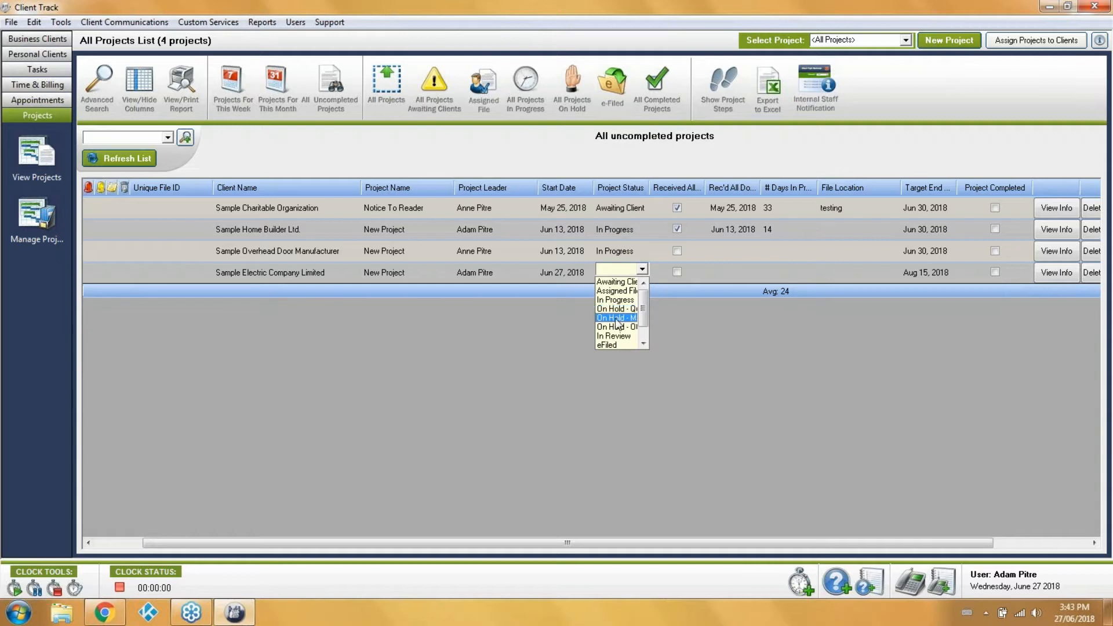
pyautogui.click(617, 301)
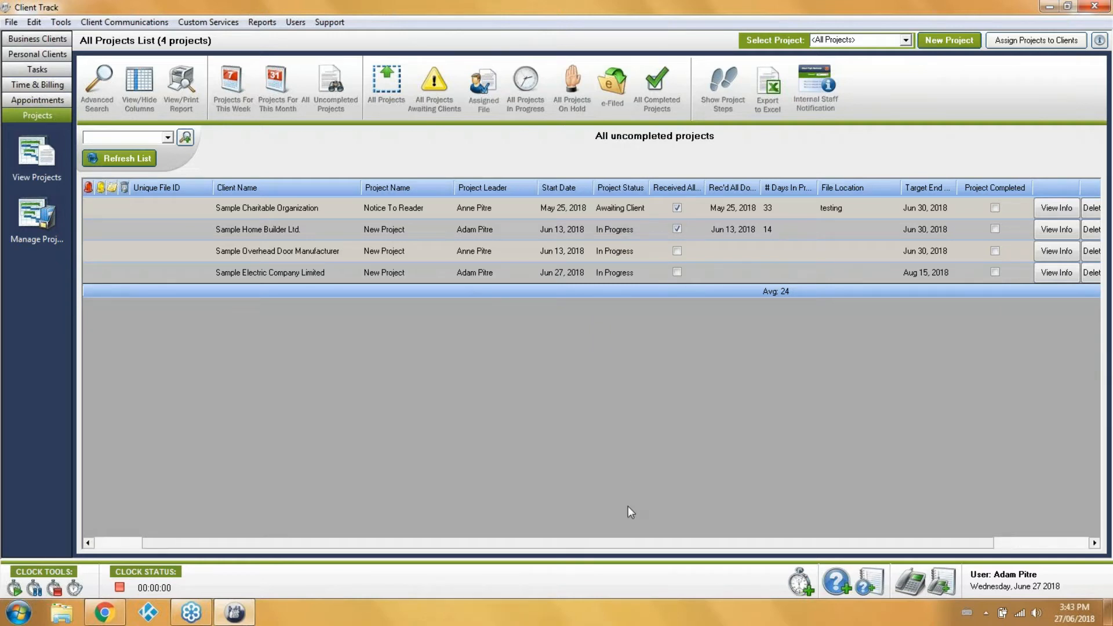
pyautogui.moveTo(634, 543); pyautogui.dragTo(803, 545)
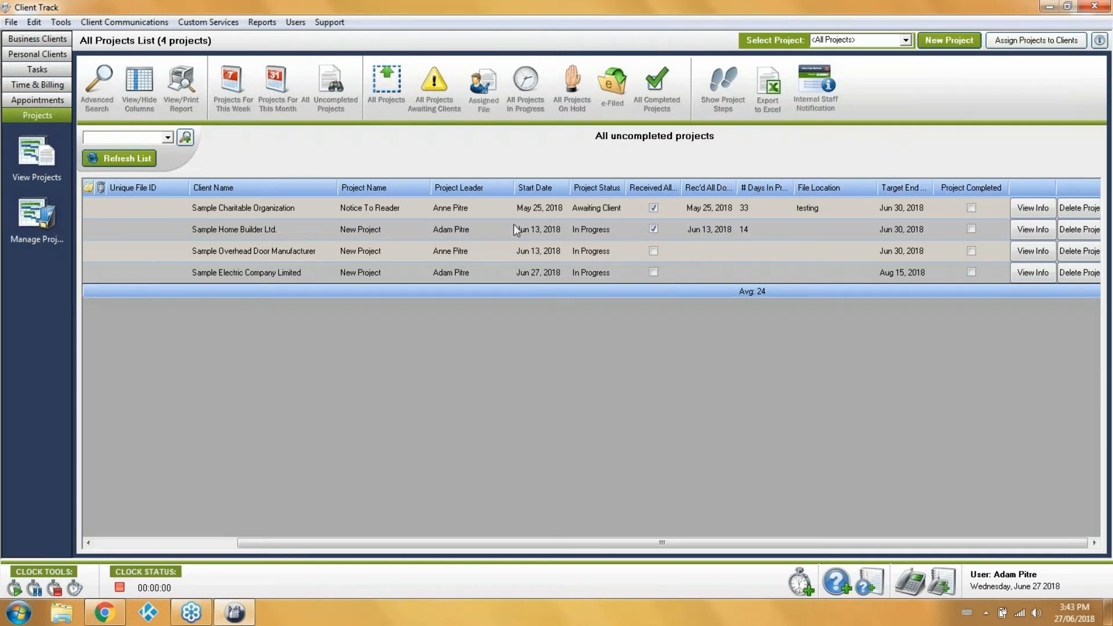
pyautogui.click(593, 272)
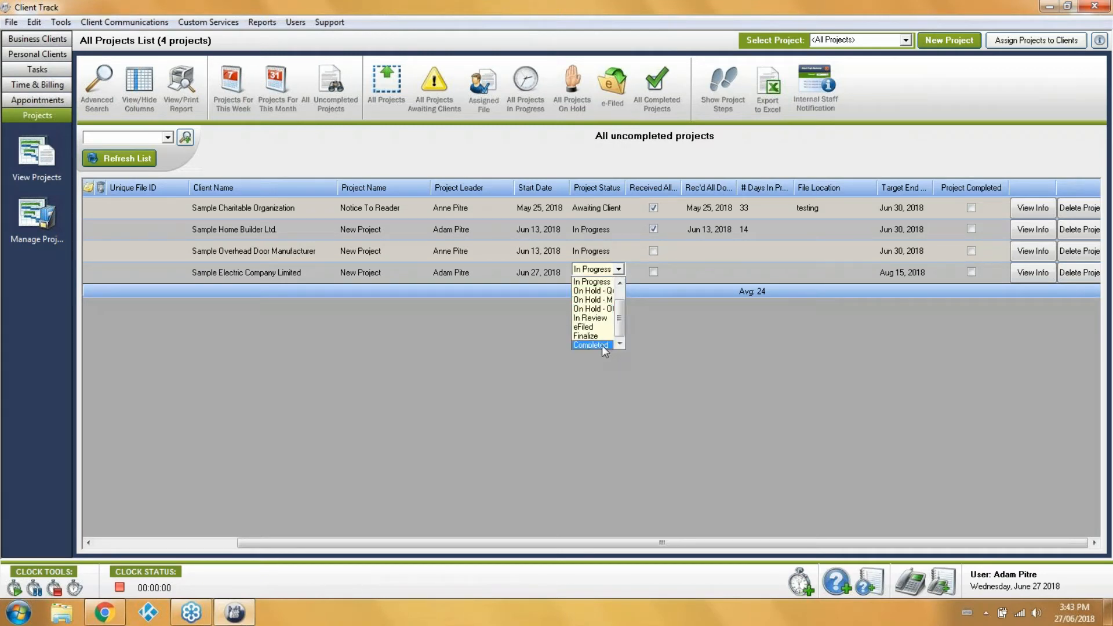
pyautogui.click(597, 282)
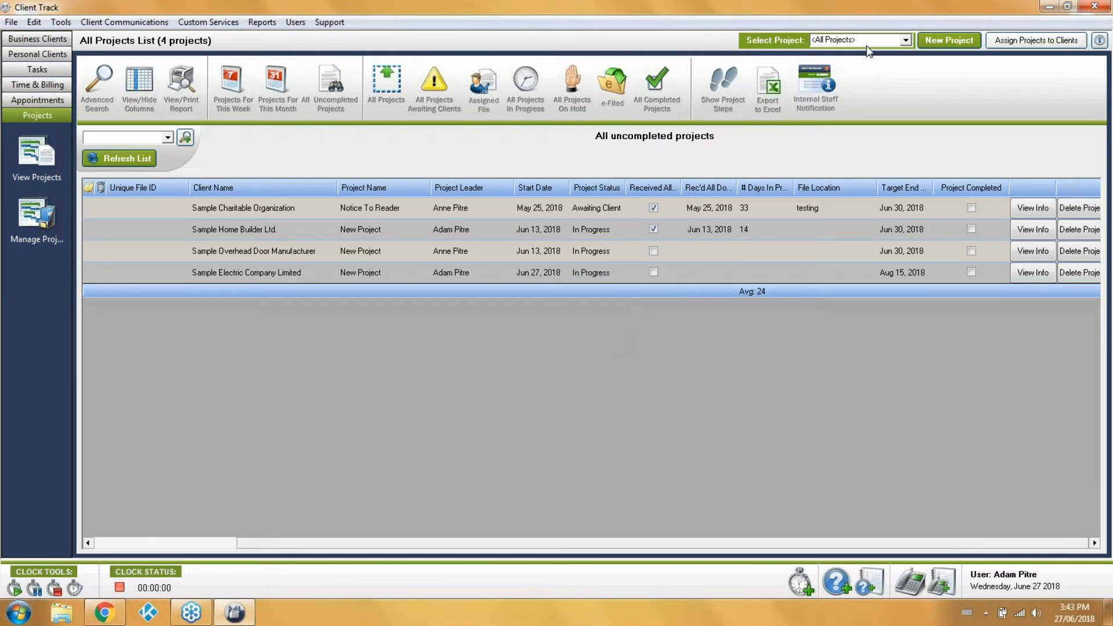
# Step: Filter the projects list to New Project and bring its step completion columns into view
pyautogui.click(905, 40)
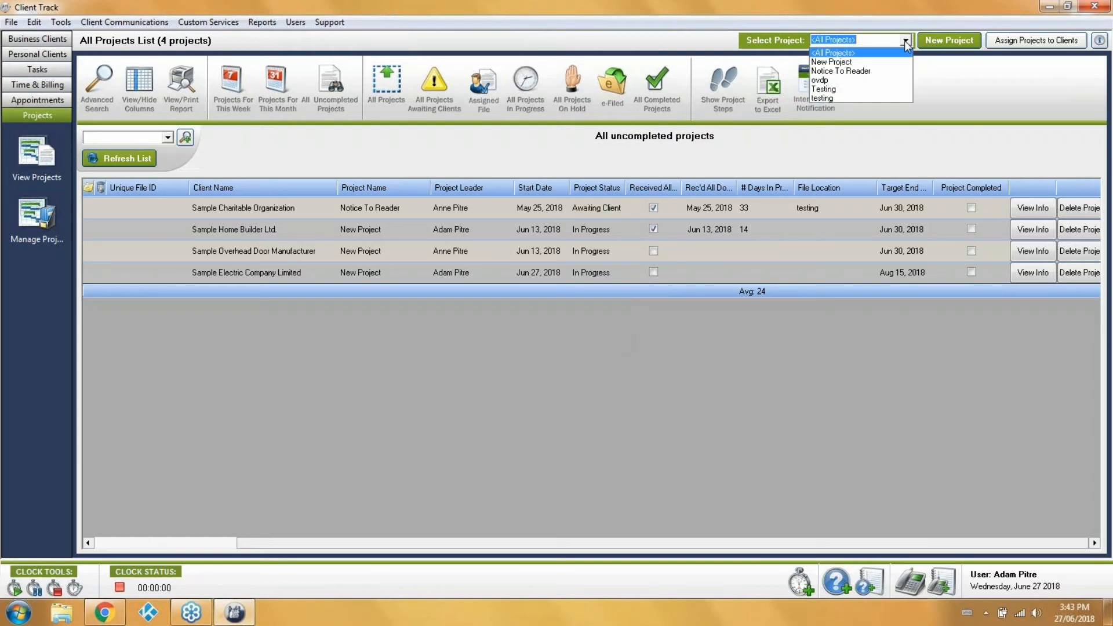
pyautogui.click(880, 62)
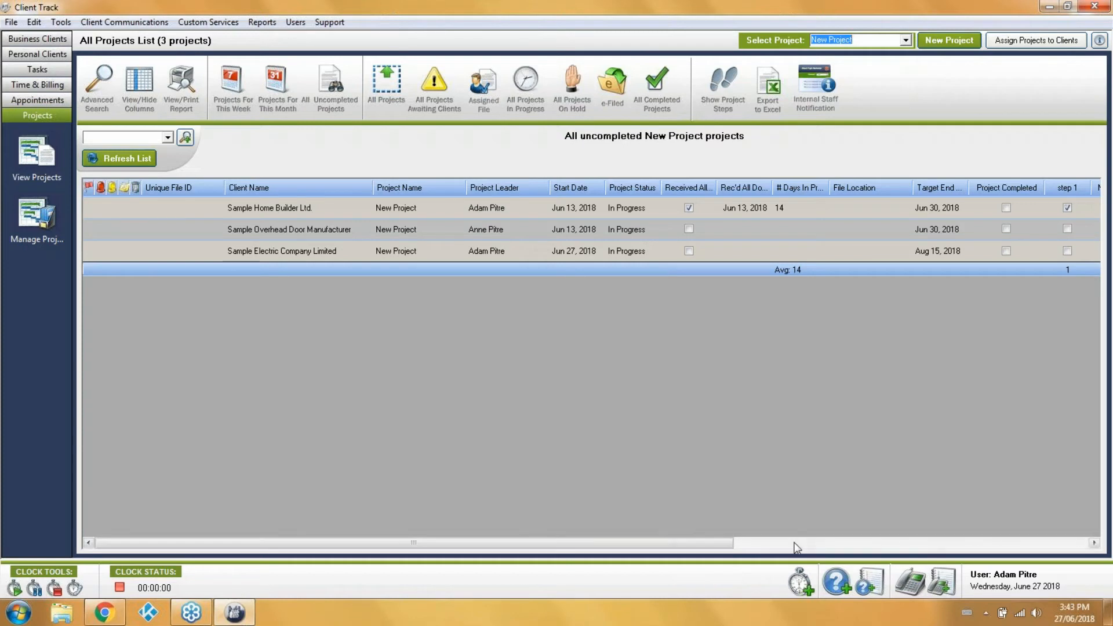
pyautogui.moveTo(437, 542); pyautogui.dragTo(792, 543)
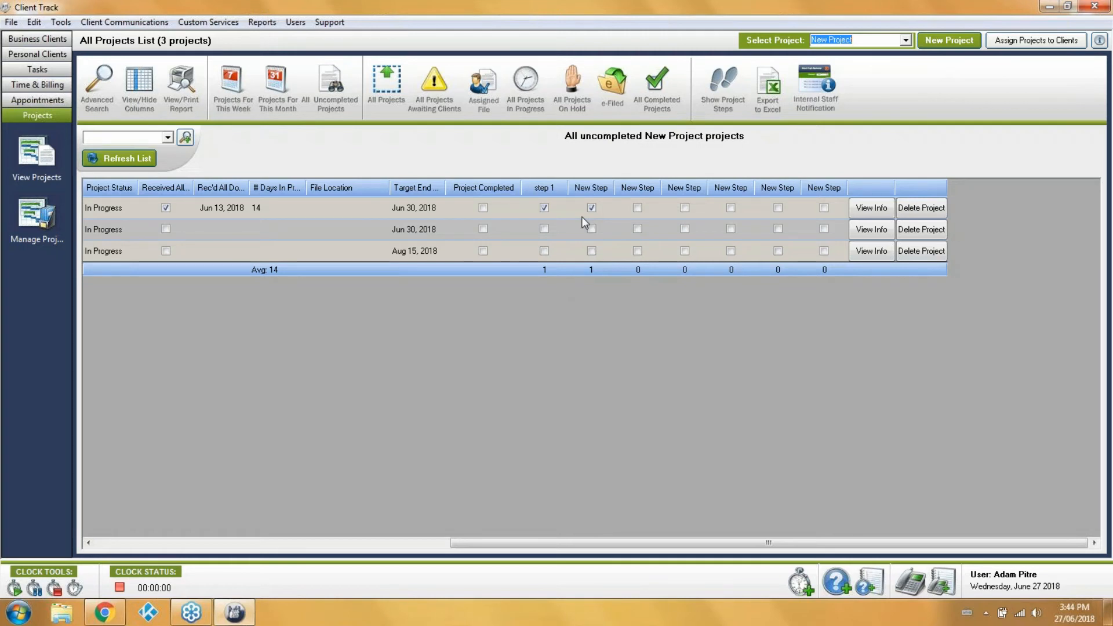
# Step: Examine the step 1 details and notes area for the Sample Home Builder Ltd. project, leaving them unchanged
pyautogui.click(553, 208)
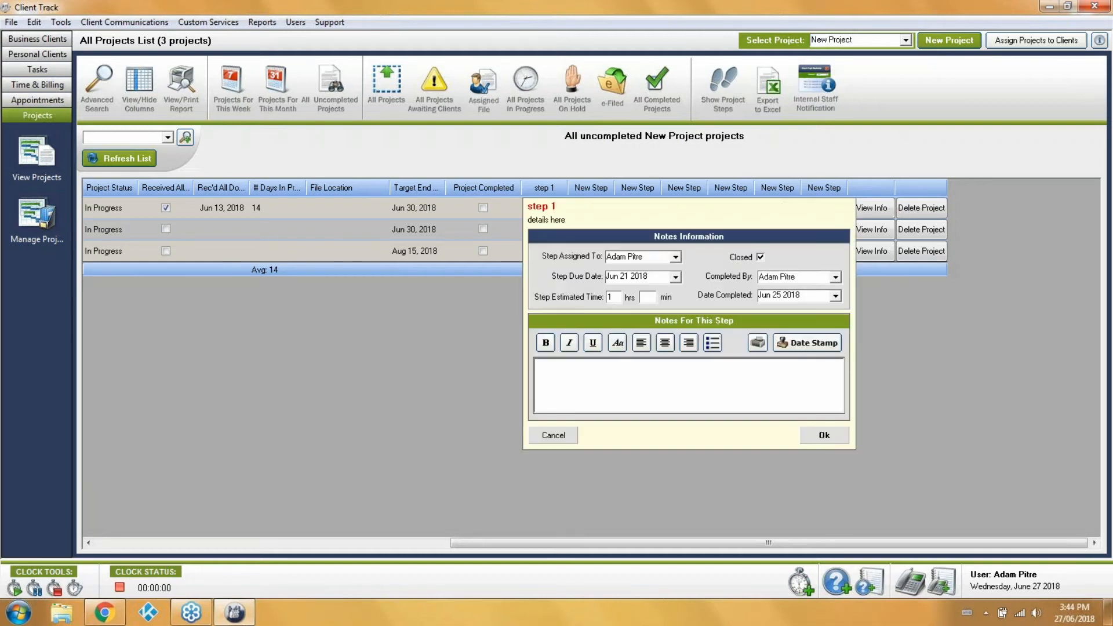
pyautogui.click(583, 394)
pyautogui.click(553, 435)
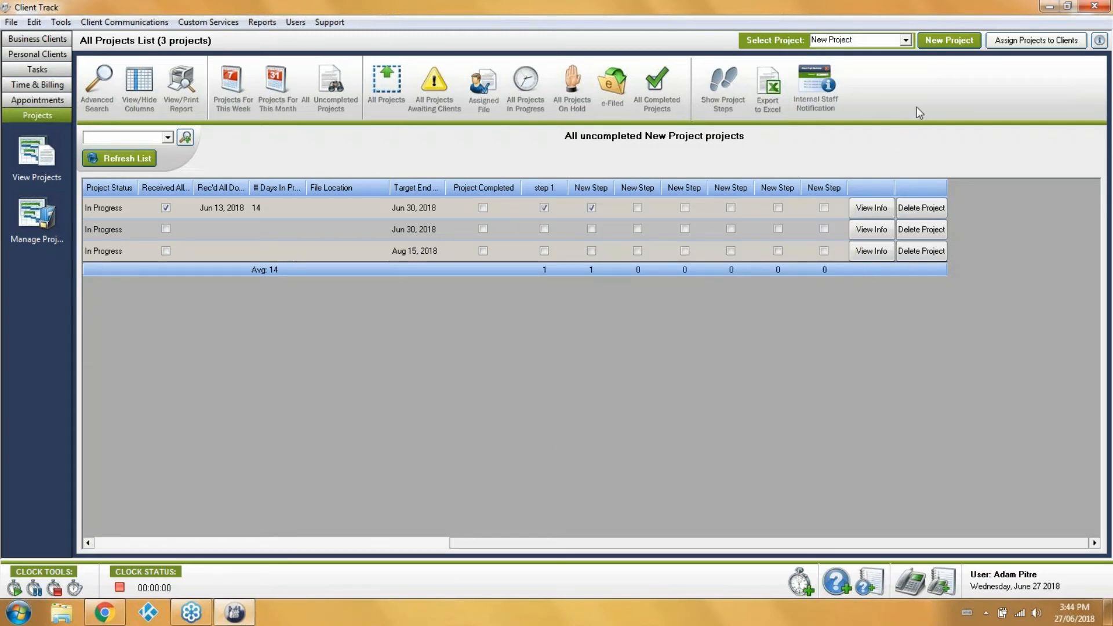
# Step: View the projects of the business client Sample Beauty Salon and return to the overall projects list
pyautogui.click(30, 39)
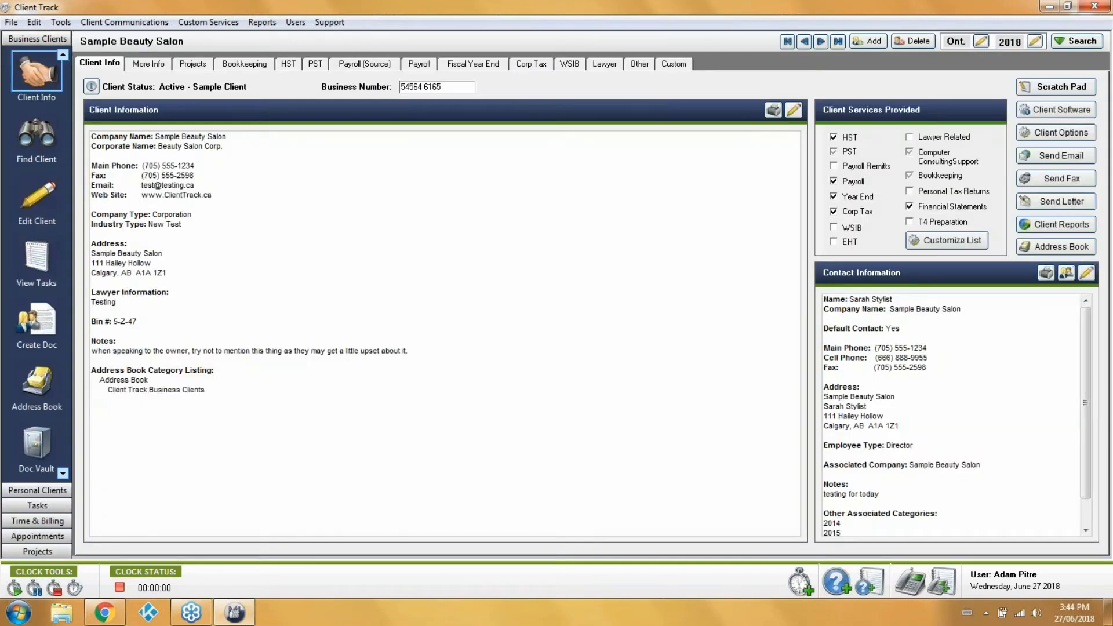
pyautogui.click(183, 65)
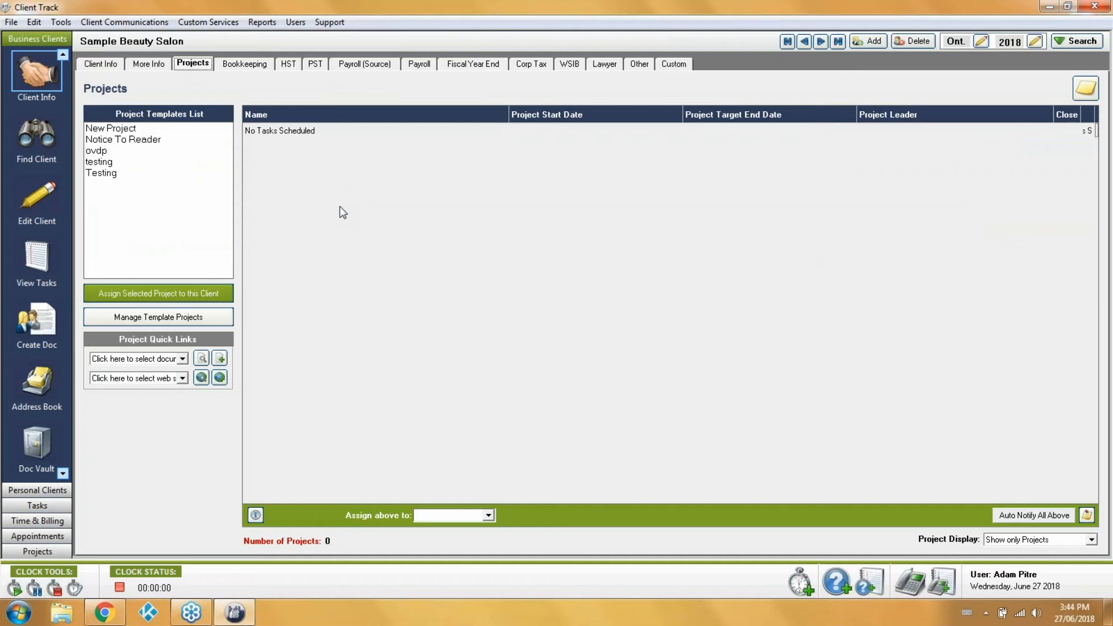
pyautogui.click(25, 556)
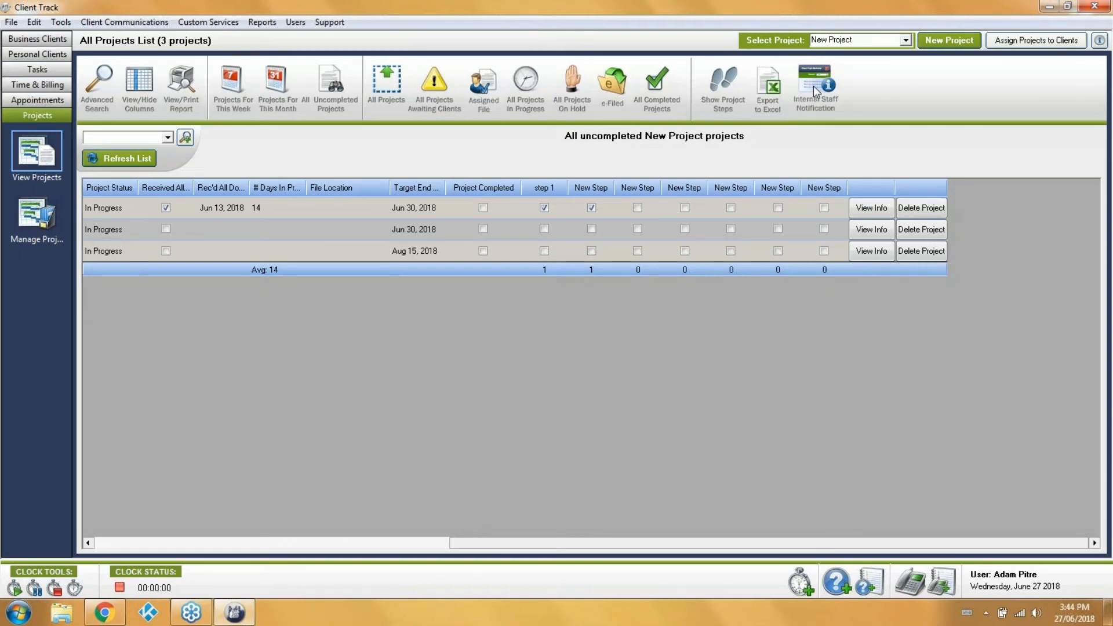
# Step: Try the internal staff notification for project step information and status changes, and leave the notification options without saving
pyautogui.click(905, 40)
pyautogui.click(868, 3)
pyautogui.click(821, 85)
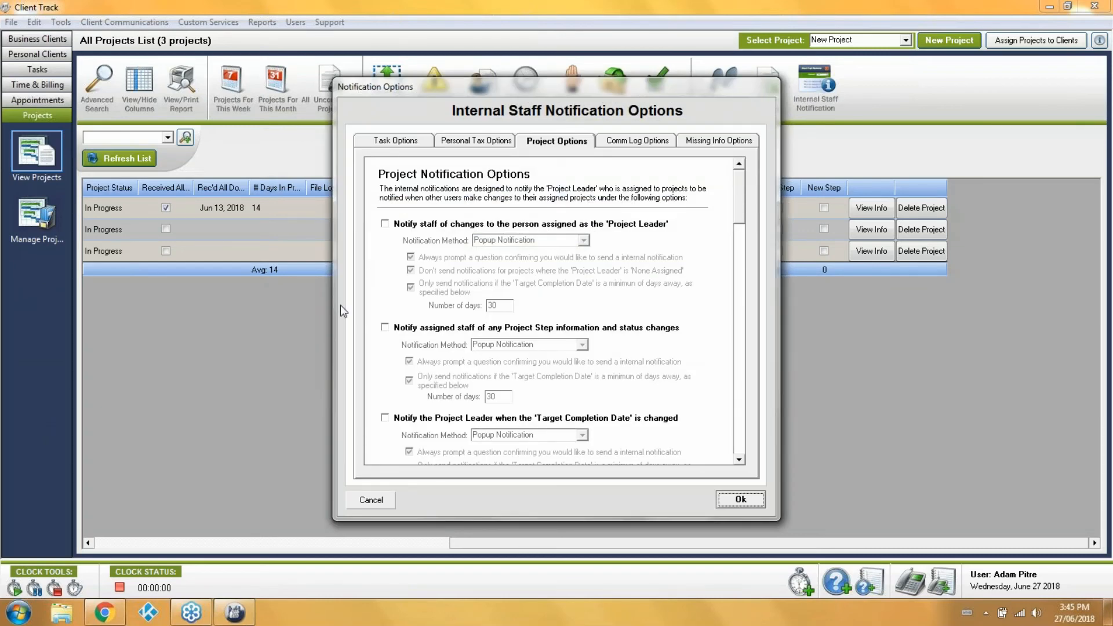
pyautogui.click(386, 329)
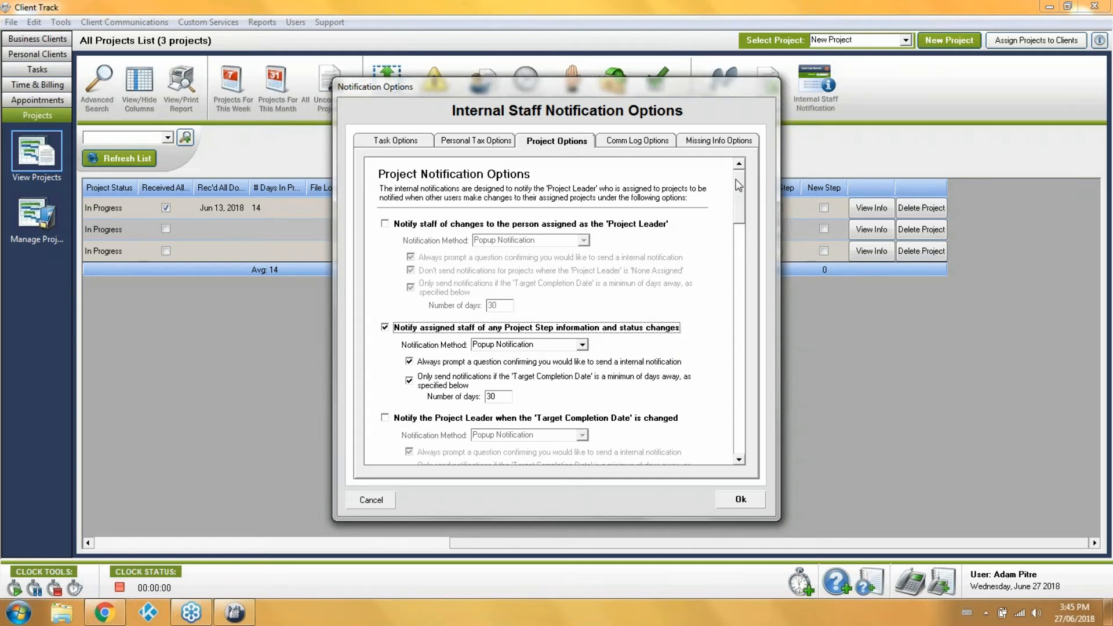
pyautogui.moveTo(739, 185); pyautogui.dragTo(746, 304)
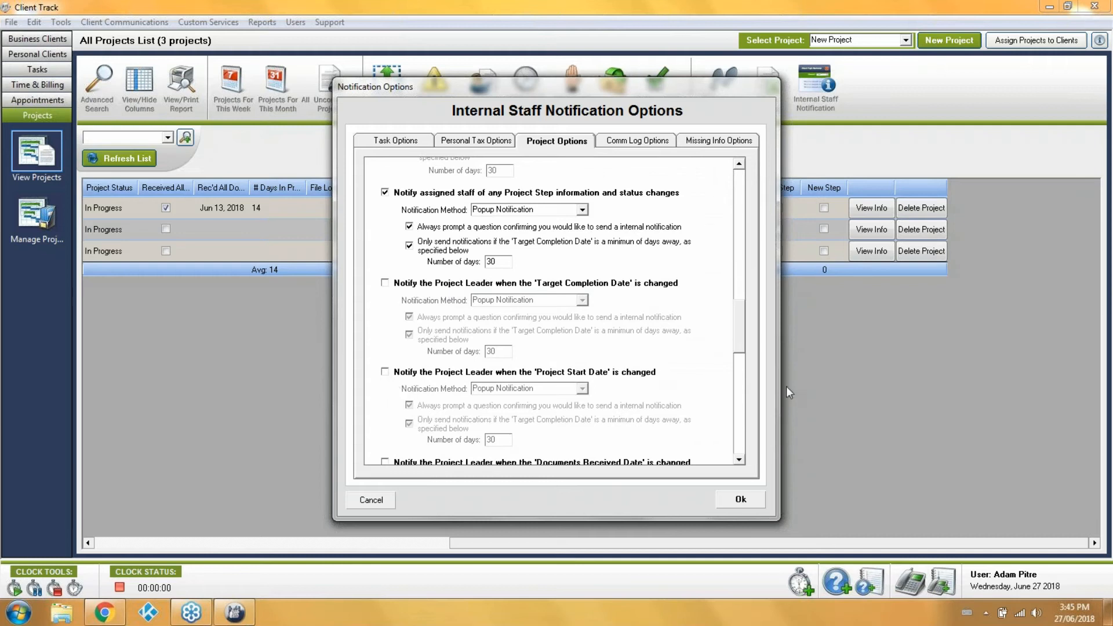
pyautogui.moveTo(736, 315); pyautogui.dragTo(740, 195)
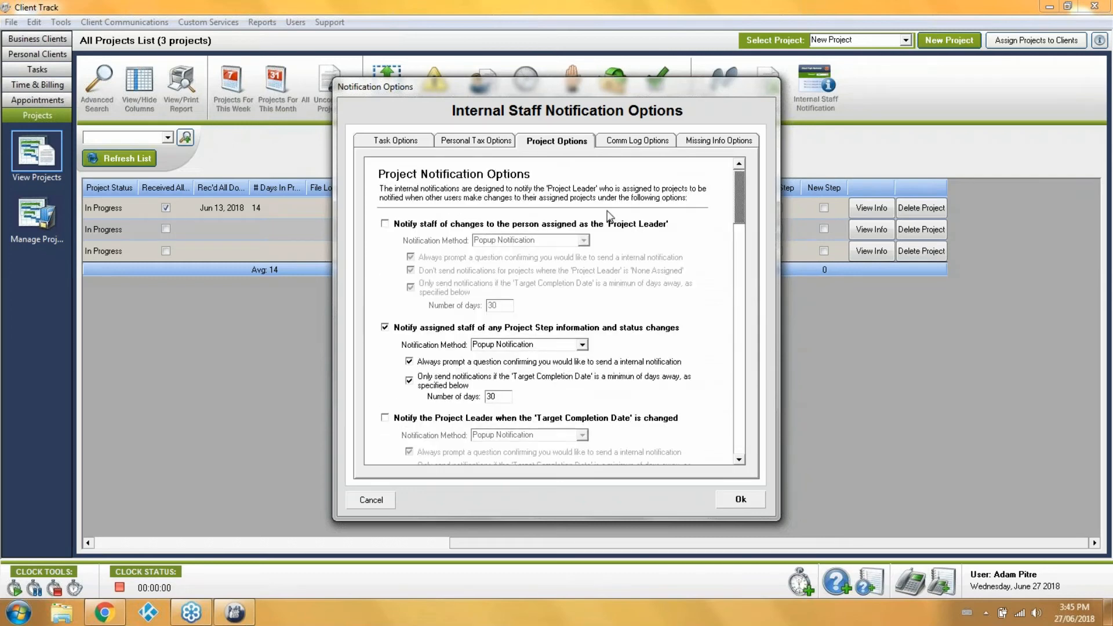
pyautogui.click(403, 331)
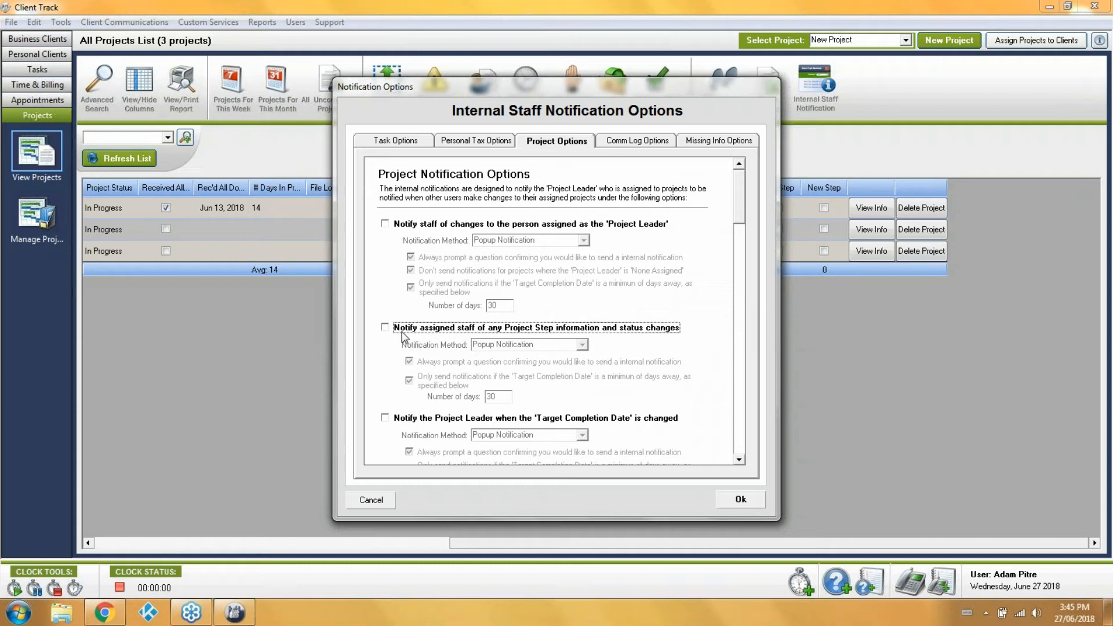
pyautogui.click(371, 499)
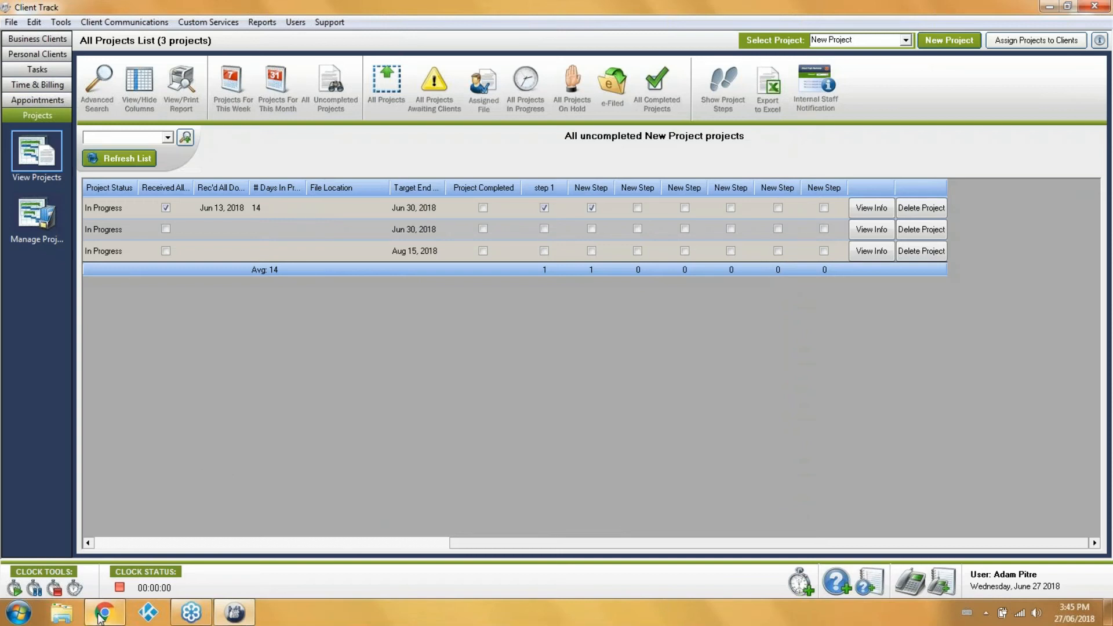
# Step: Switch to Chrome and open the Support page of the Client Track website
pyautogui.moveTo(101, 618)
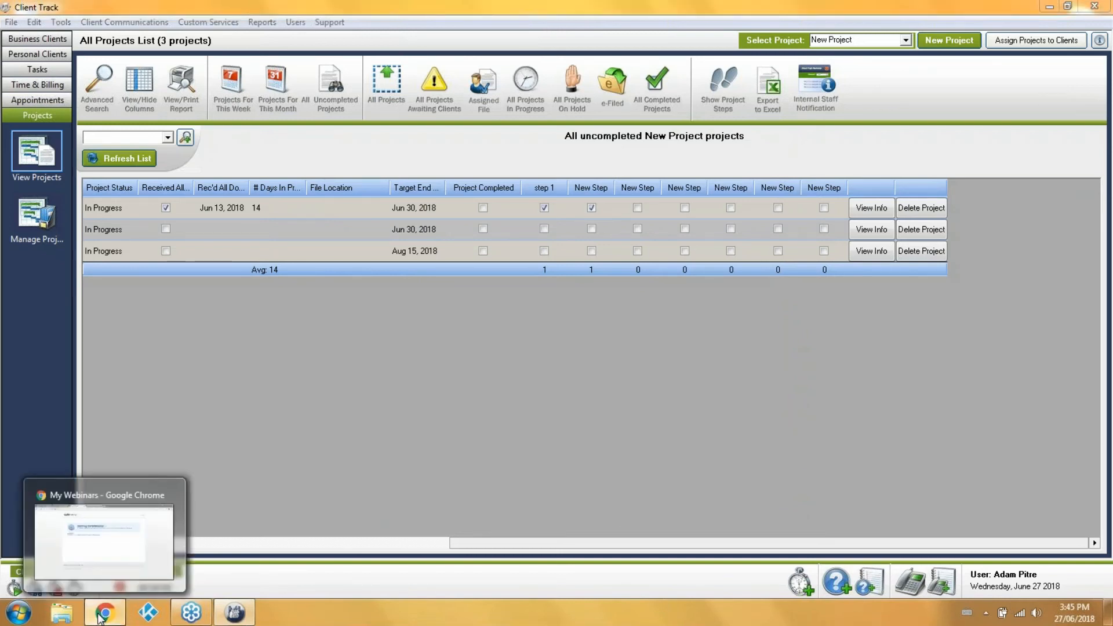
pyautogui.click(101, 618)
pyautogui.click(449, 6)
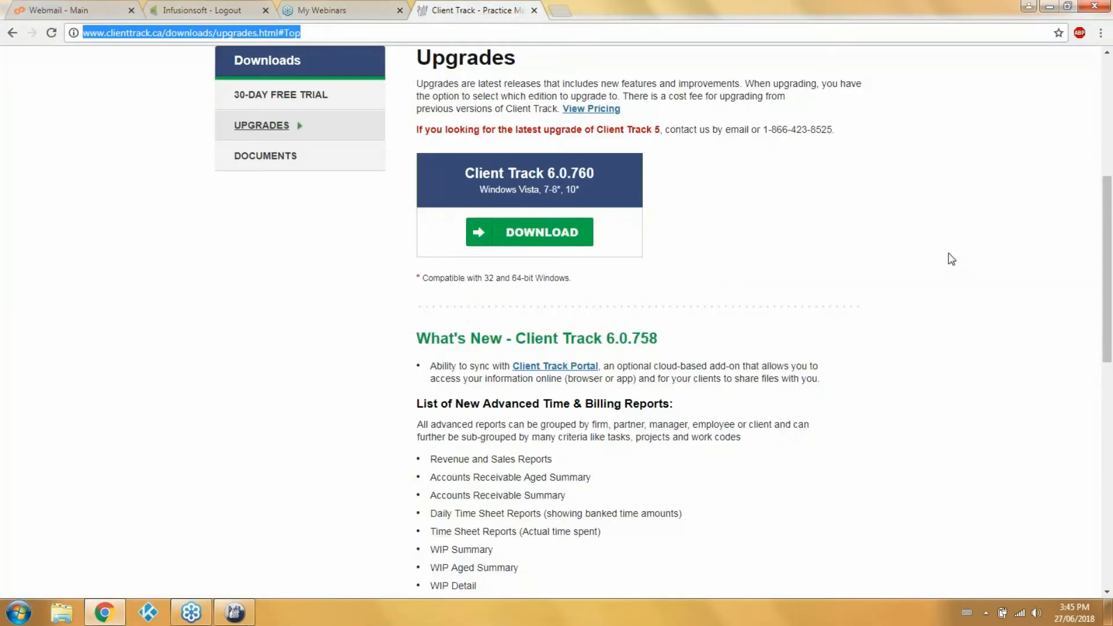
pyautogui.scroll(5, 948, 256)
pyautogui.click(728, 157)
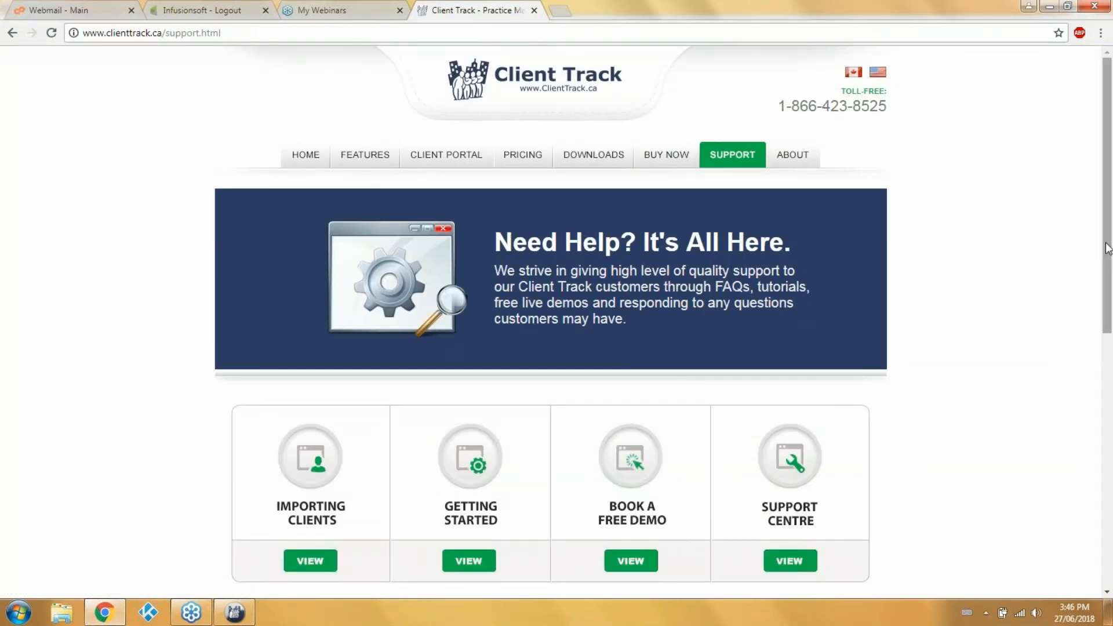
# Step: Open the in-depth demos from the support page and go to the Part 2 video
pyautogui.moveTo(1107, 248); pyautogui.dragTo(1108, 387)
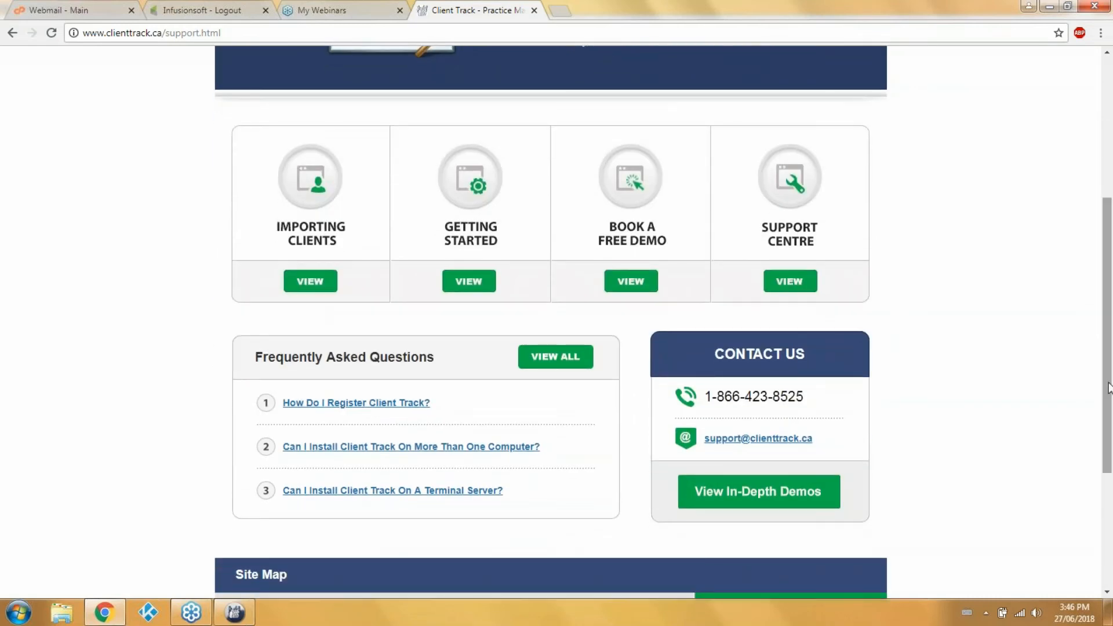
pyautogui.click(776, 500)
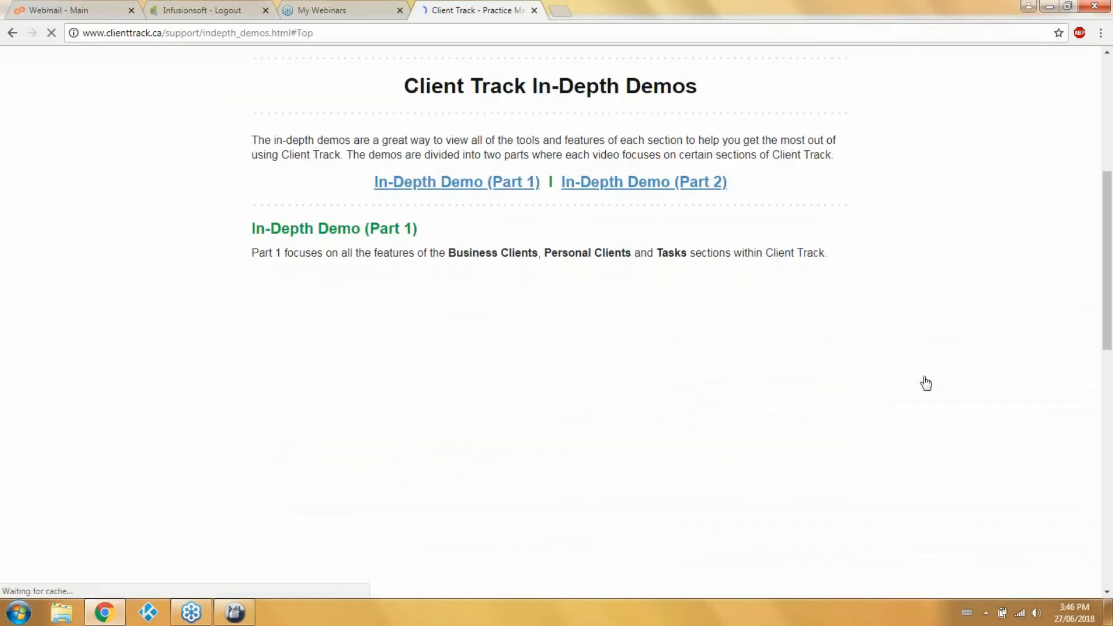
pyautogui.click(1106, 382)
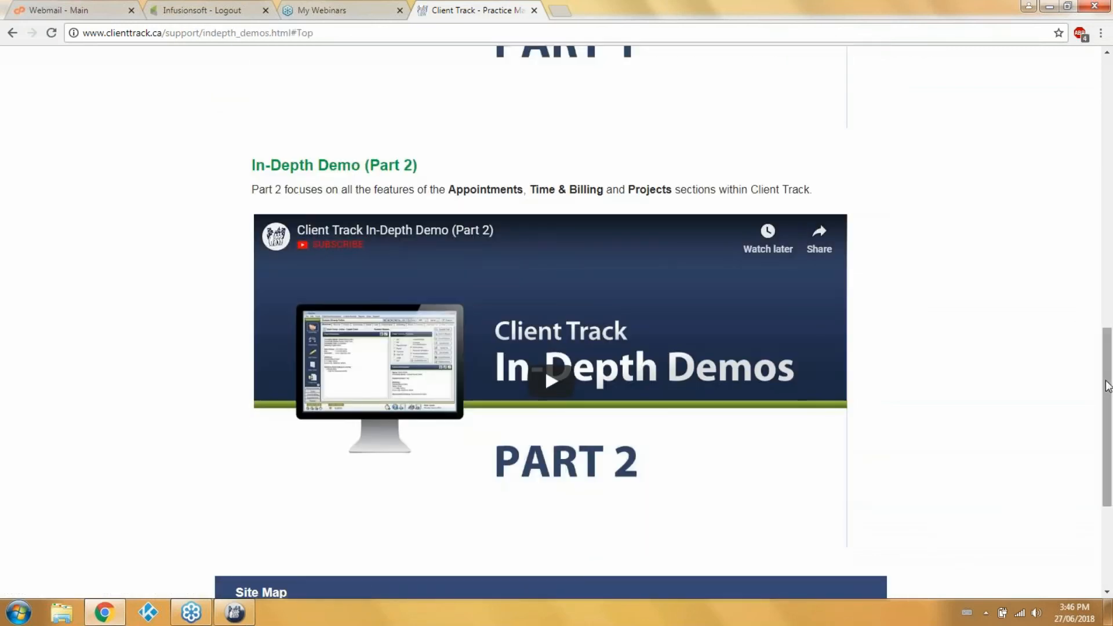
# Step: Leave the in-depth demos, return to the Client Track Support page and open the Support Centre
pyautogui.moveTo(1106, 382); pyautogui.dragTo(1108, 323)
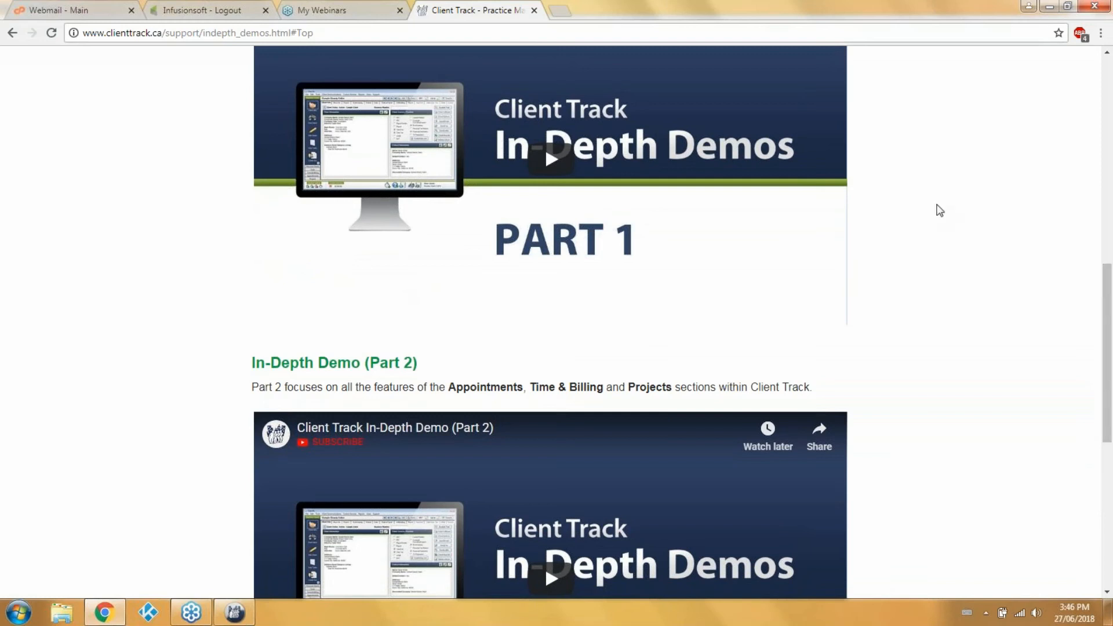
pyautogui.click(9, 34)
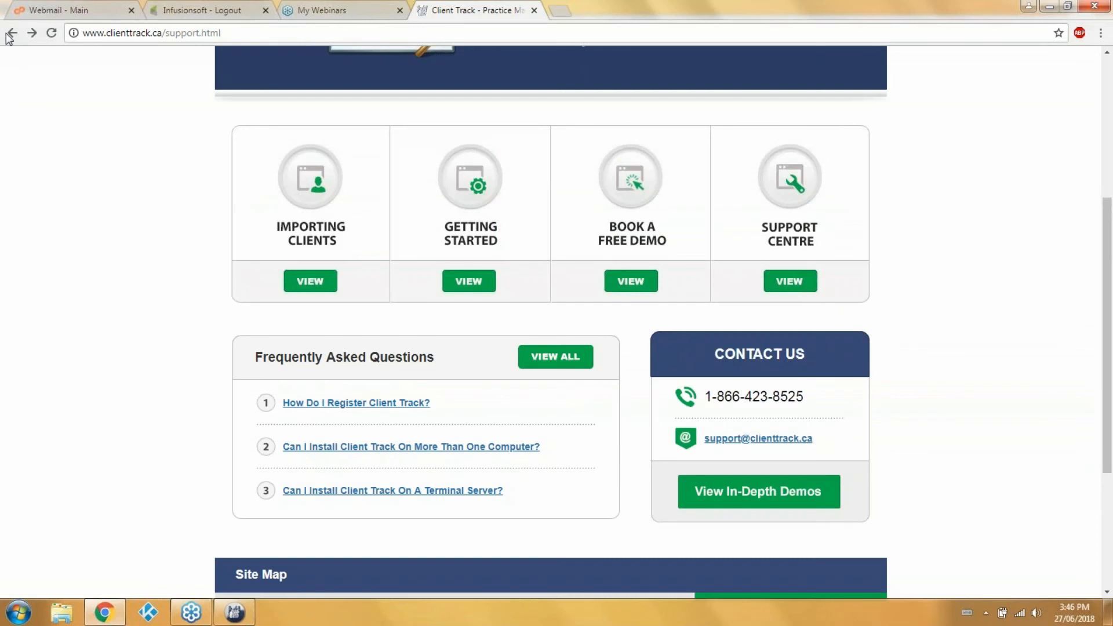
pyautogui.click(787, 282)
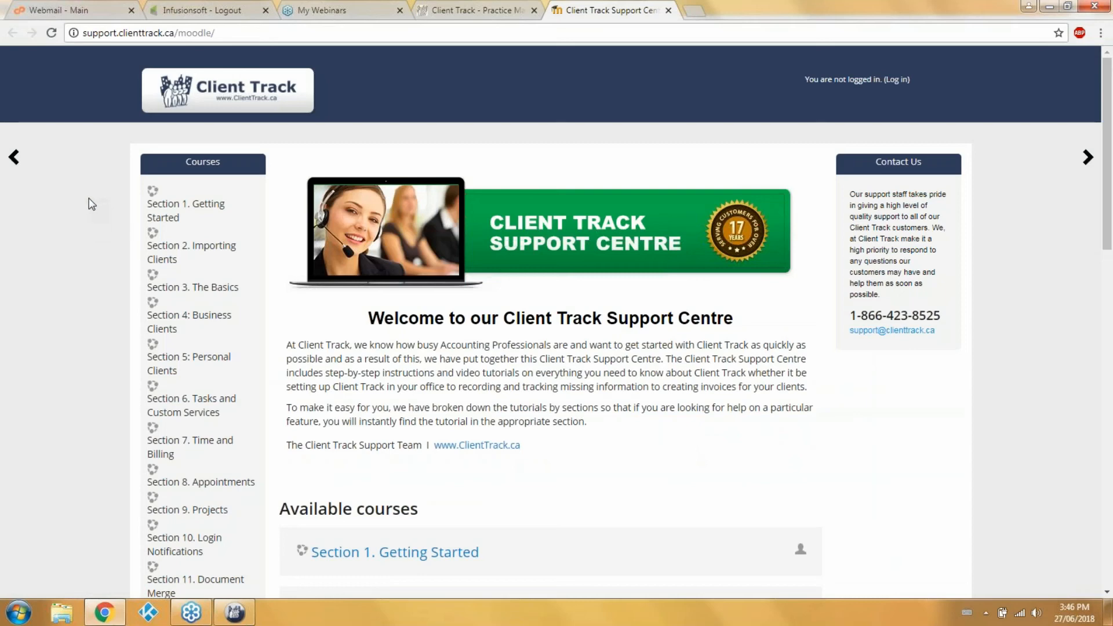
# Step: Look through the Support Centre's course sections and open the 4.12 More Info Tab tutorial in Section 4: Business Clients
pyautogui.scroll(-6, 87, 204)
pyautogui.scroll(5, 110, 174)
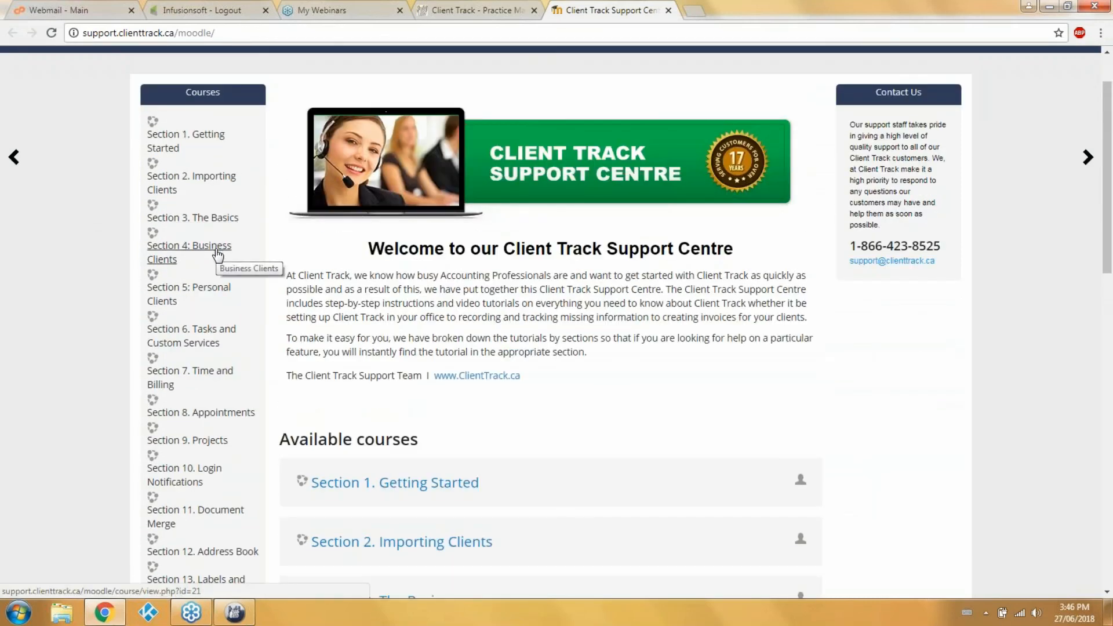
pyautogui.click(217, 254)
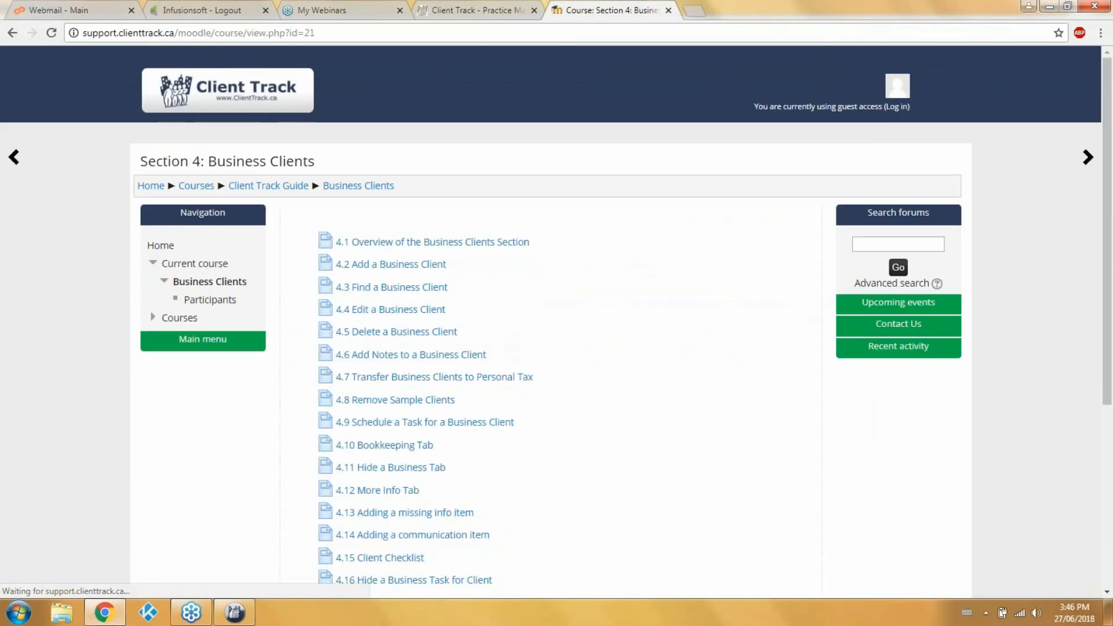
pyautogui.click(369, 492)
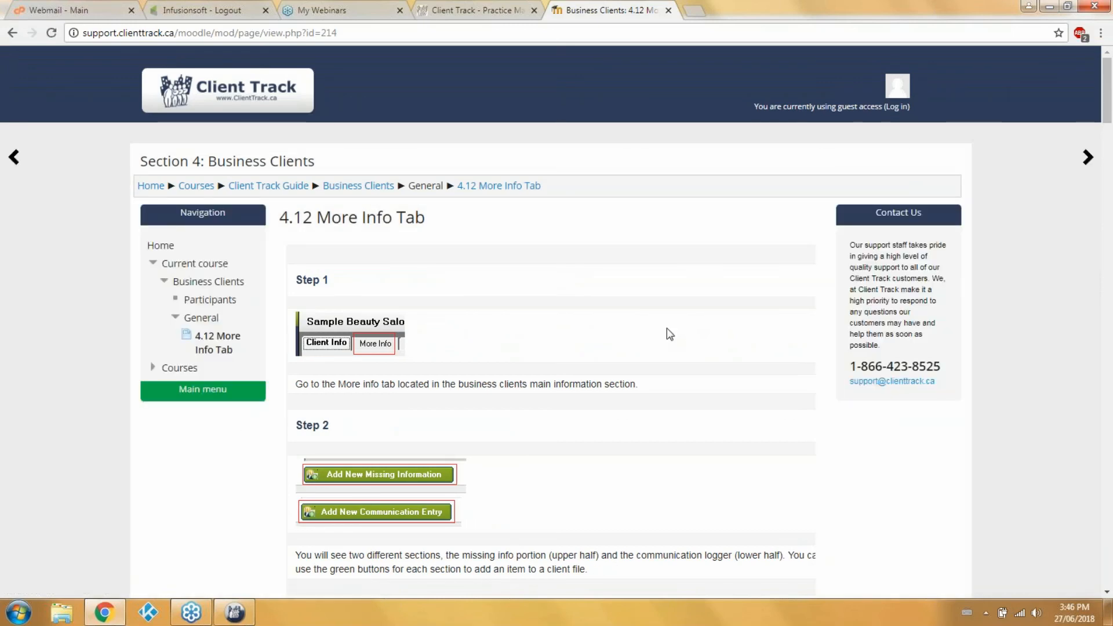
# Step: Read through the More Info Tab tutorial's steps down to its video tutorial, and return to the communication entry instructions
pyautogui.scroll(-8, 667, 328)
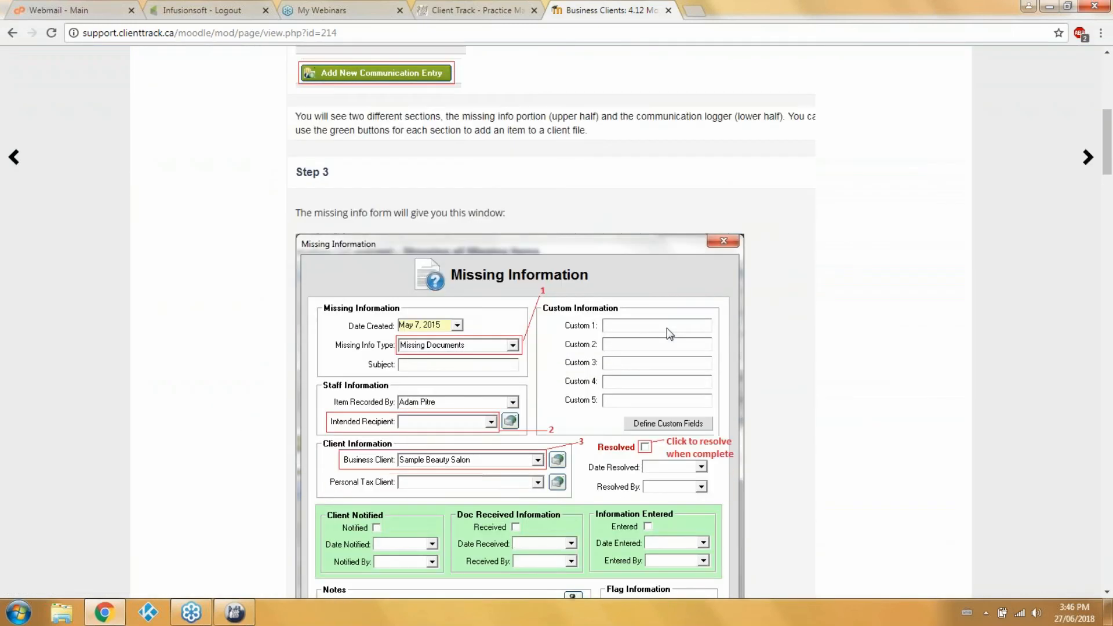
pyautogui.scroll(-20, 666, 328)
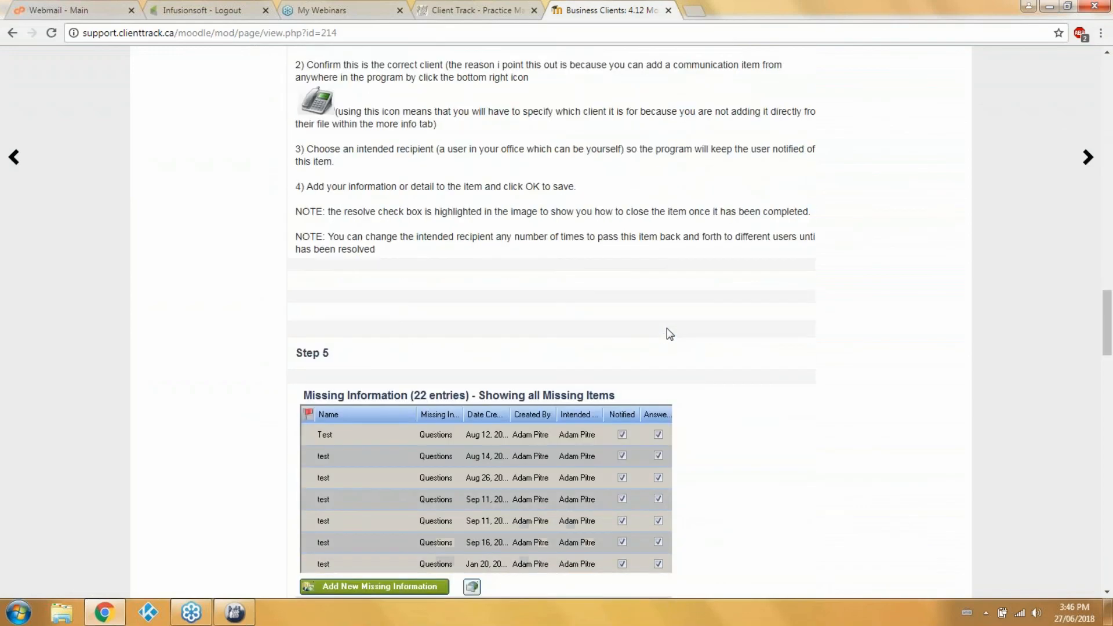
pyautogui.scroll(-20, 666, 328)
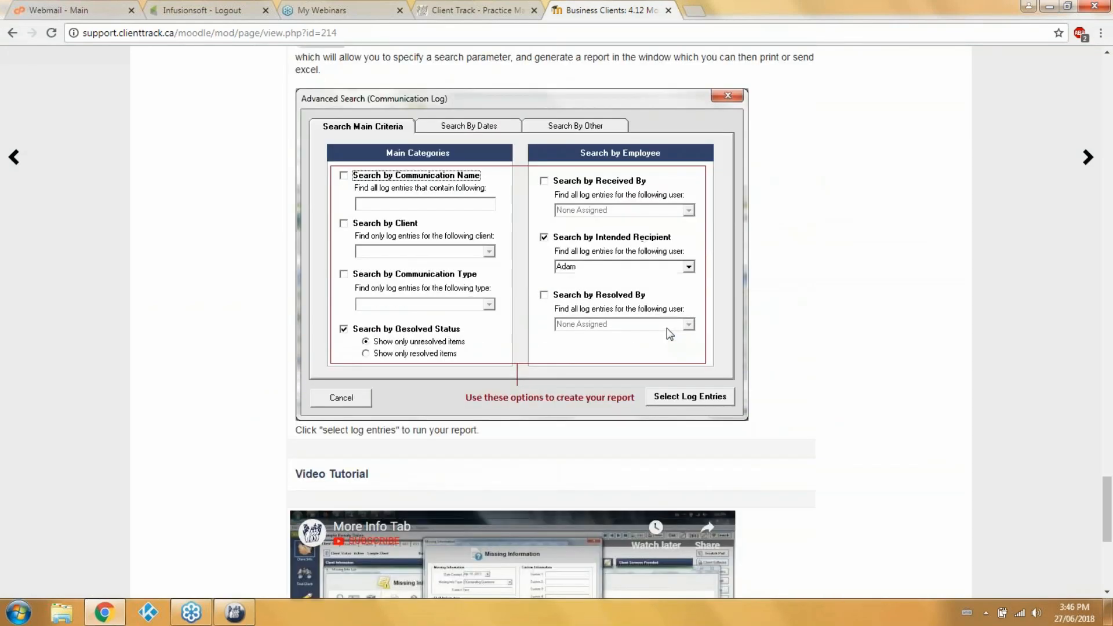
pyautogui.scroll(-7, 666, 328)
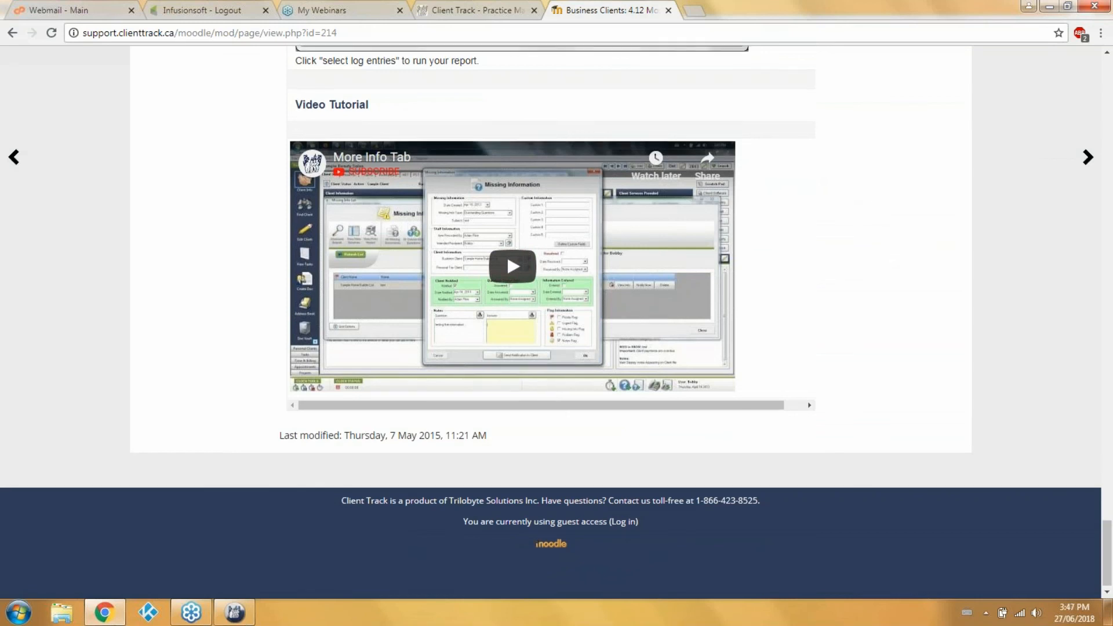
pyautogui.scroll(14, 895, 263)
pyautogui.scroll(15, 557, 325)
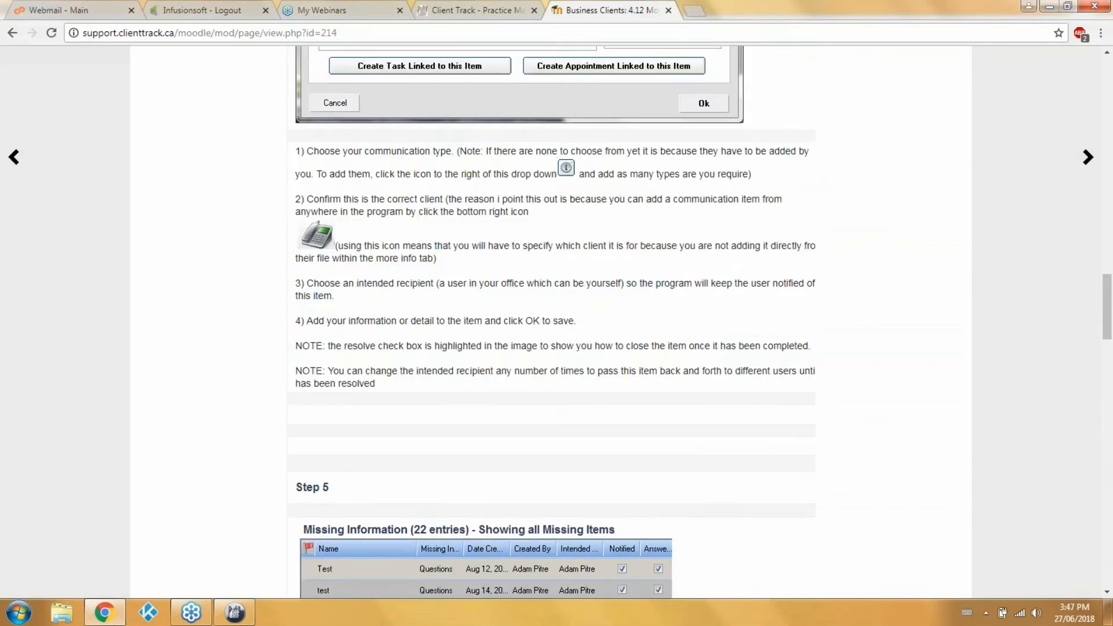